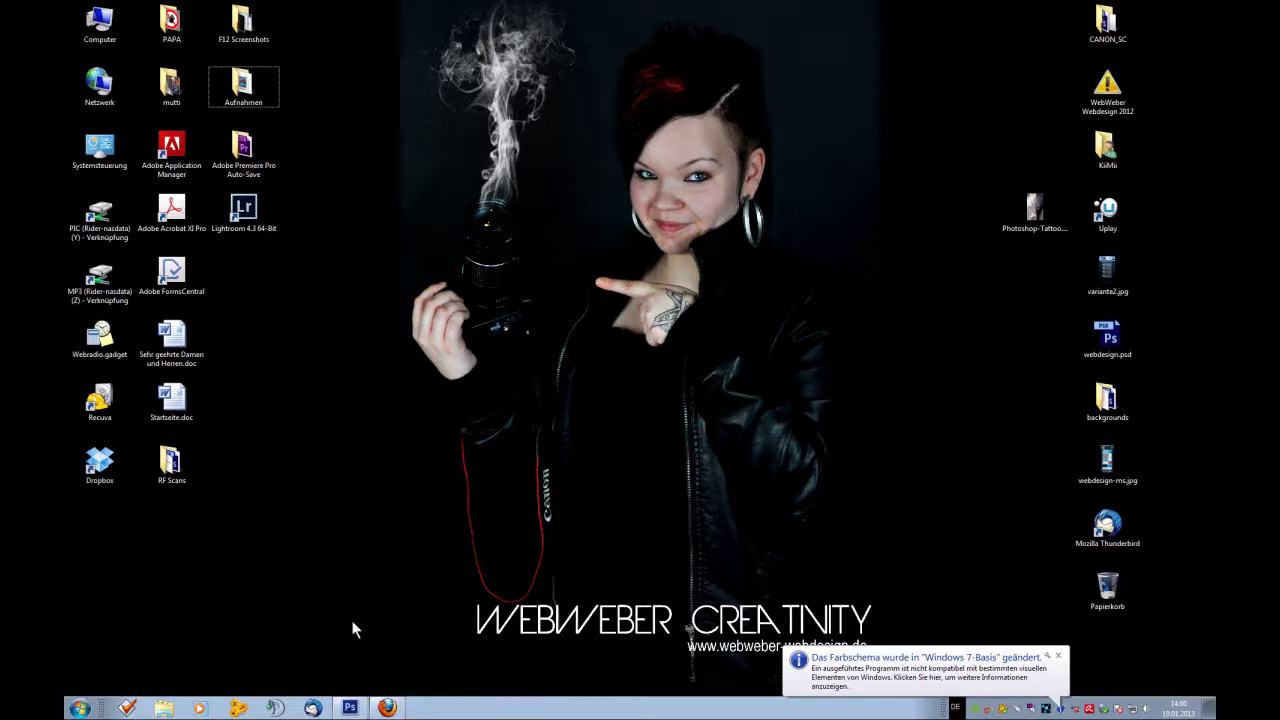
Switch to Photoshop and look through the open images, the blue swatches and the untitled document.
{"action": "mouse_move", "coordinate": [349, 707]}
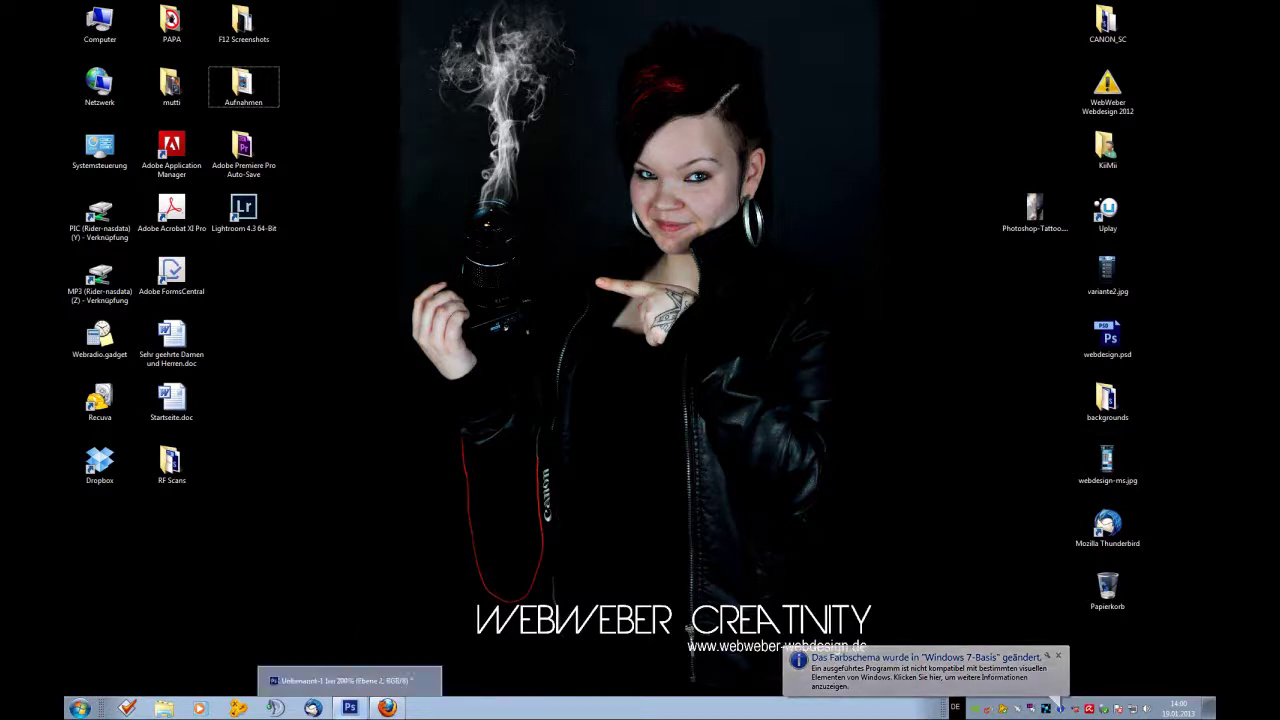
{"action": "left_click", "coordinate": [349, 707]}
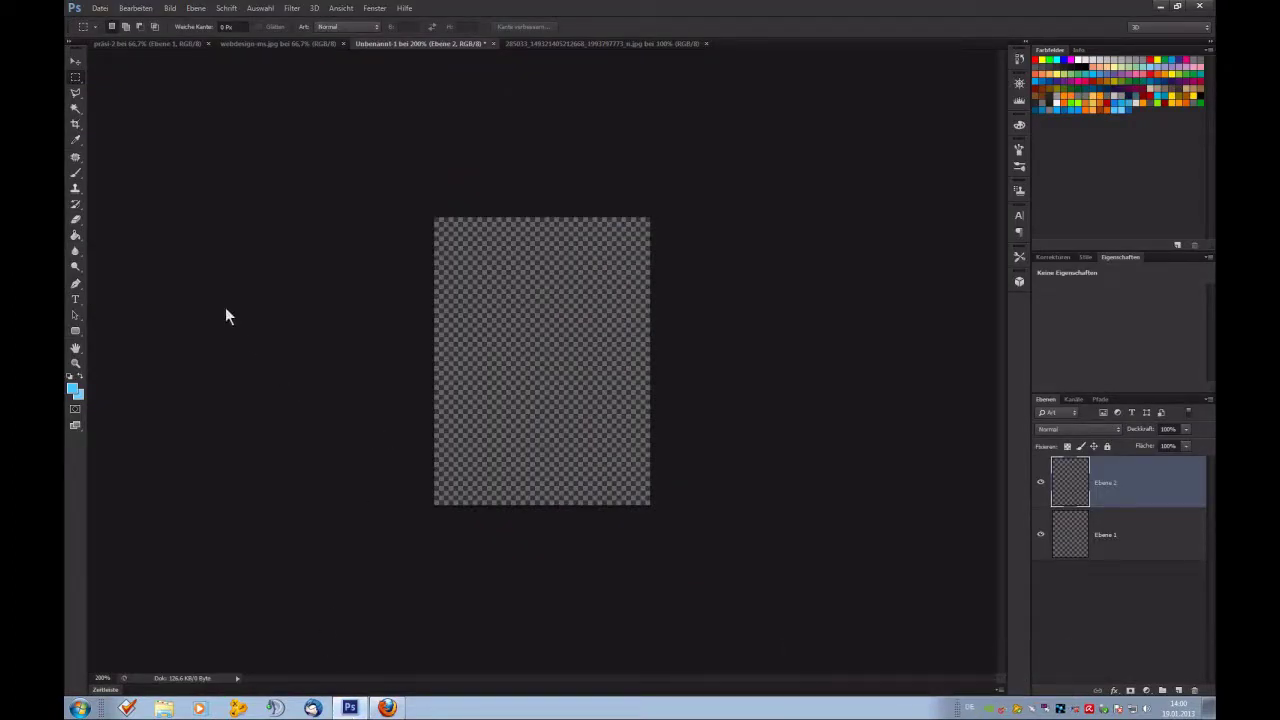
{"action": "left_click", "coordinate": [164, 43]}
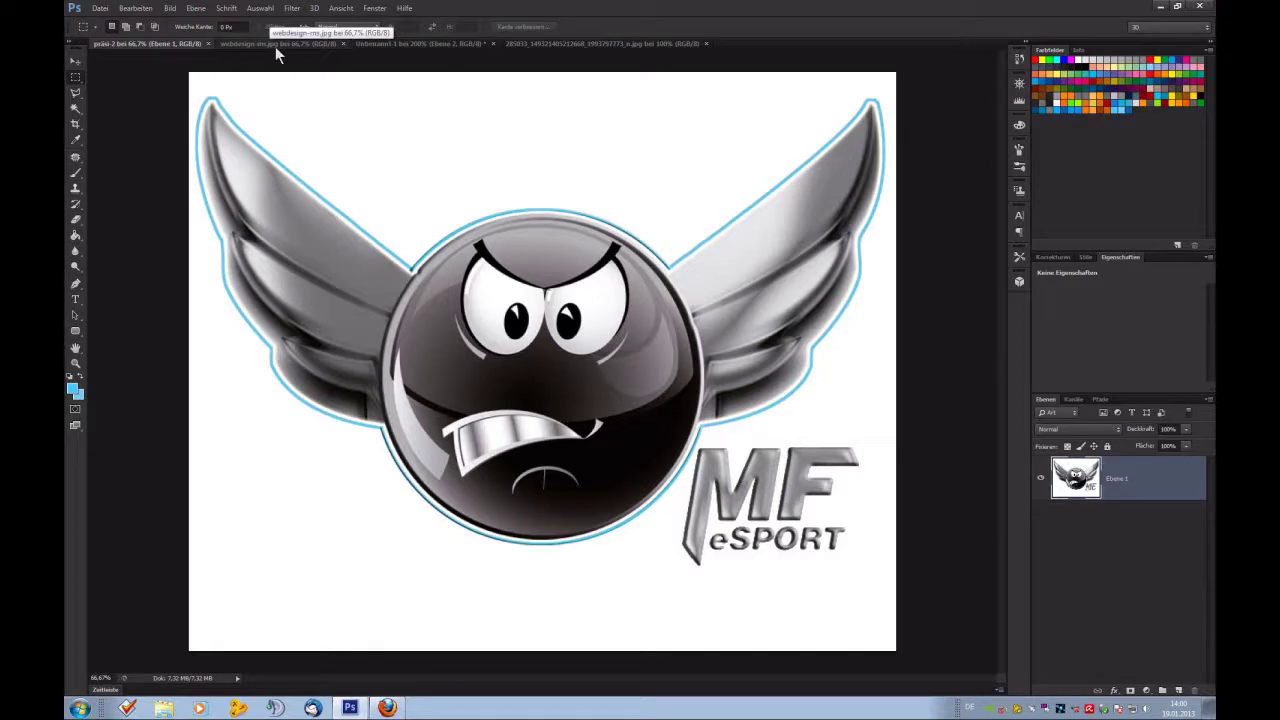
{"action": "left_click", "coordinate": [1127, 110]}
{"action": "left_click", "coordinate": [1121, 111]}
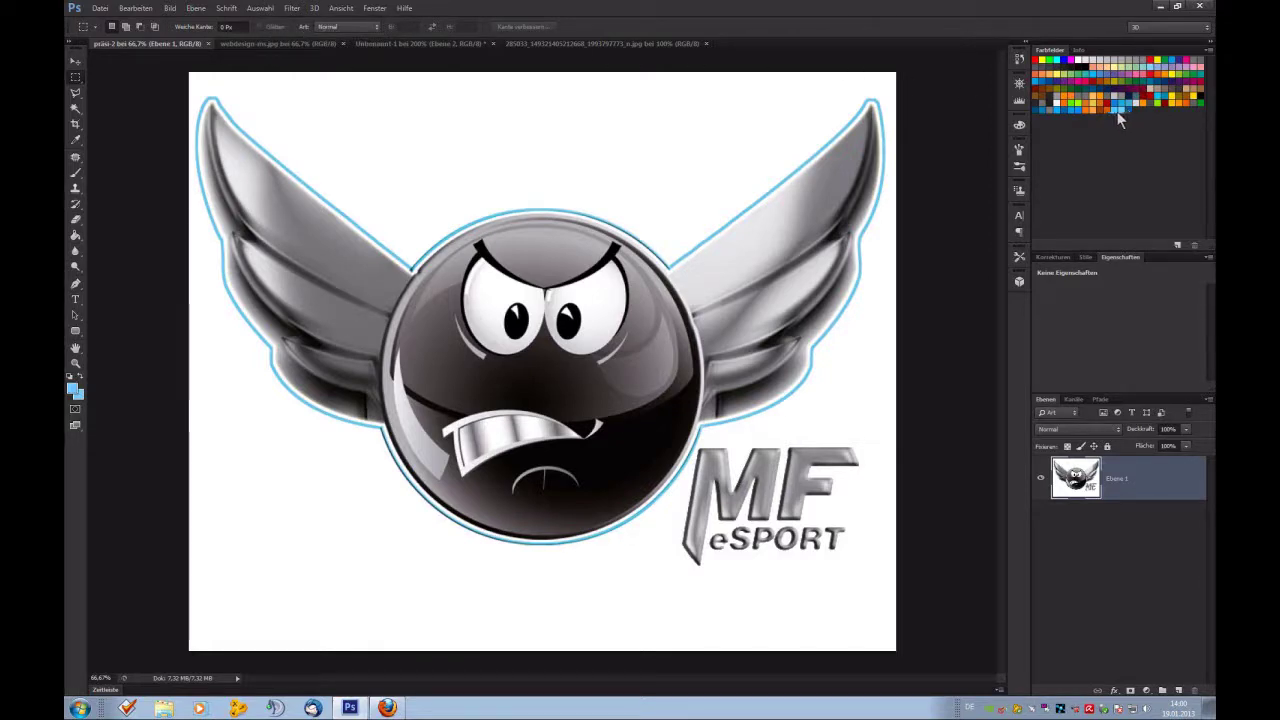
{"action": "left_click", "coordinate": [533, 52]}
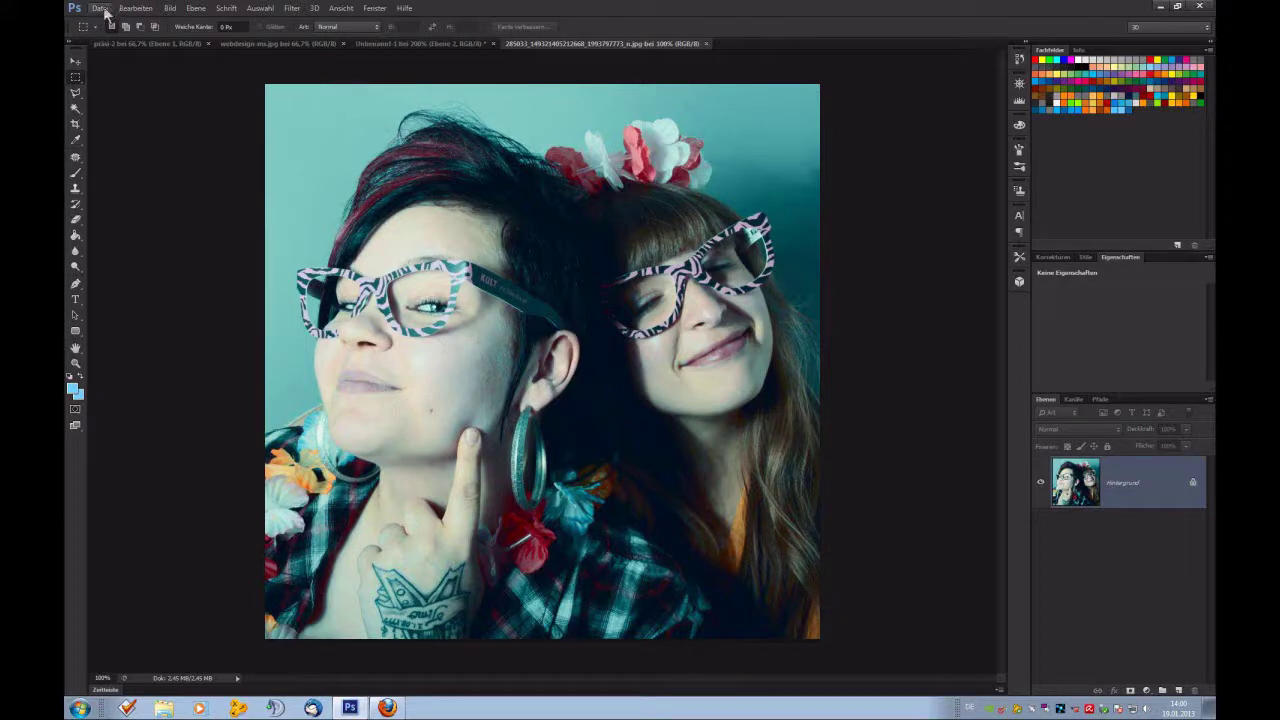
{"action": "left_click", "coordinate": [394, 44]}
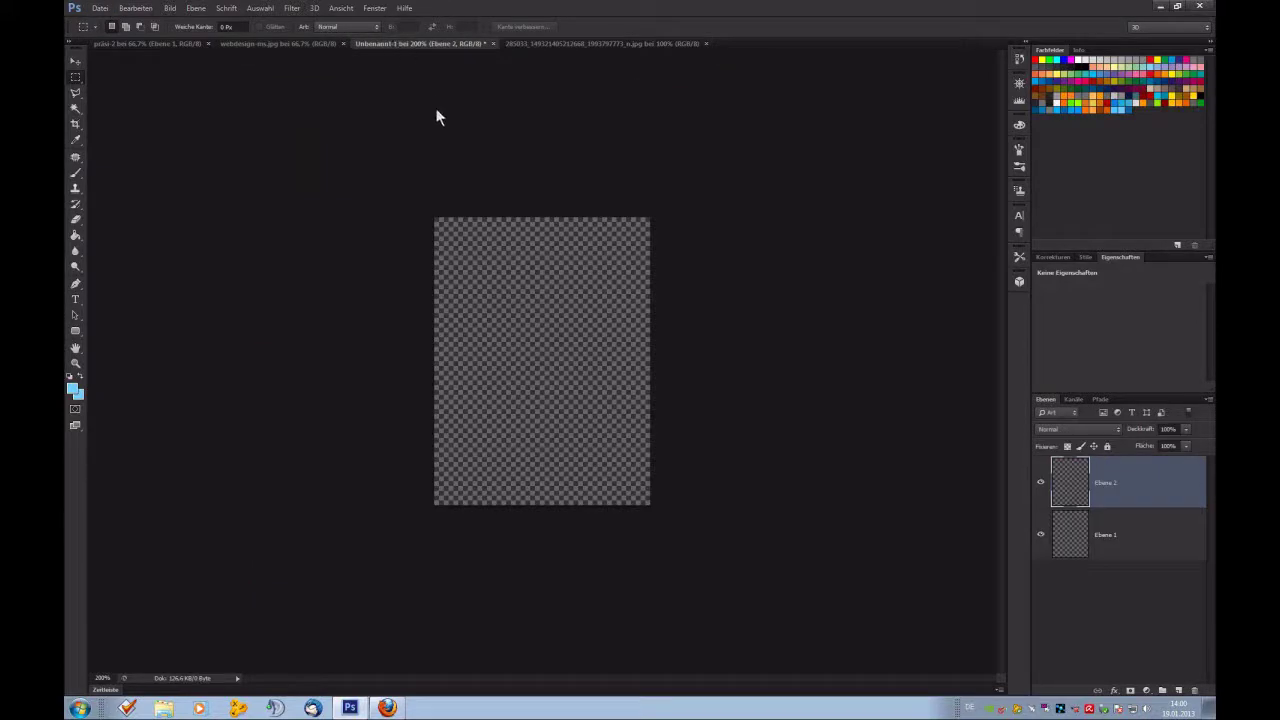
Check the ruler and text units in the units and rulers preferences, leaving the settings as they are.
{"action": "left_click", "coordinate": [106, 9]}
{"action": "mouse_move", "coordinate": [130, 9]}
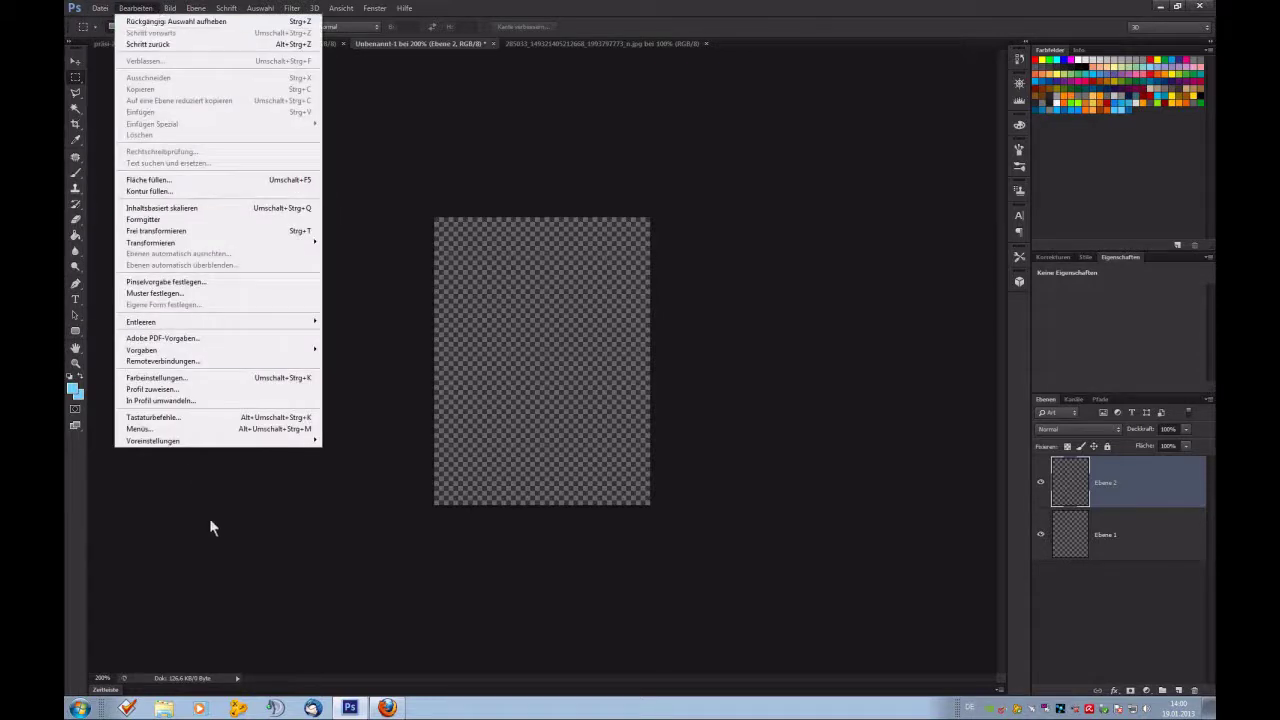
{"action": "mouse_move", "coordinate": [230, 441]}
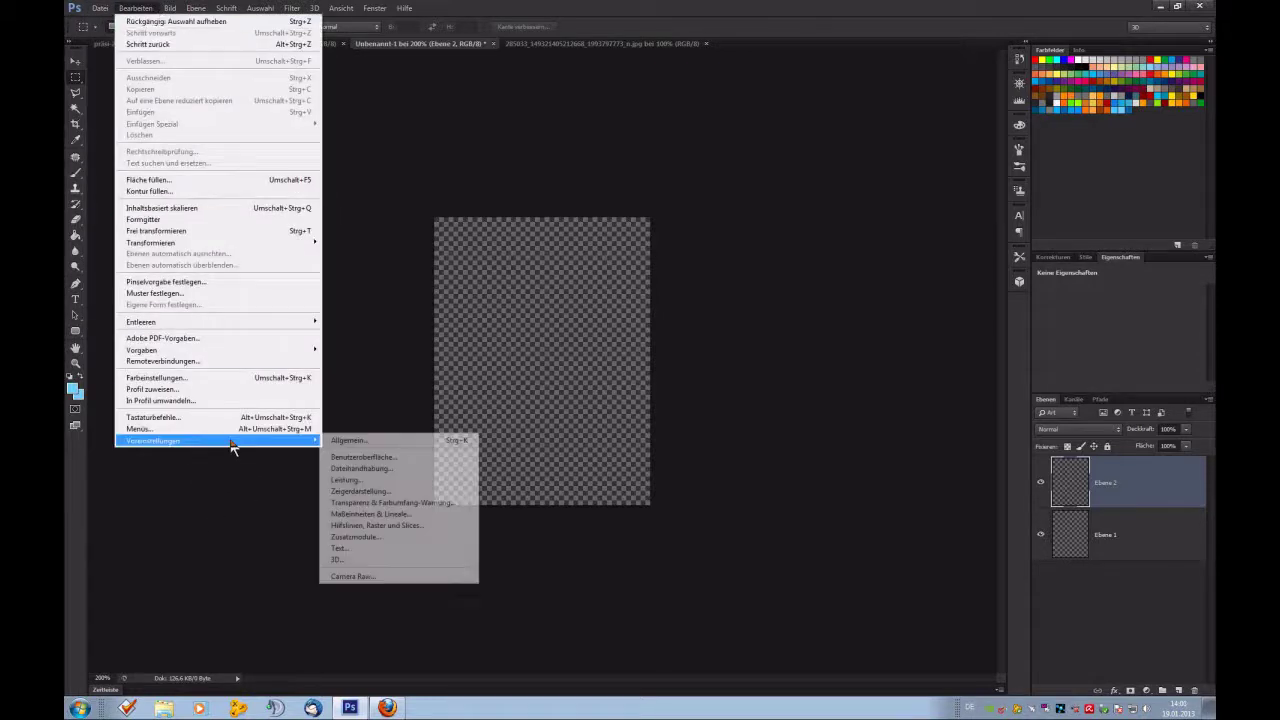
{"action": "left_click", "coordinate": [380, 445]}
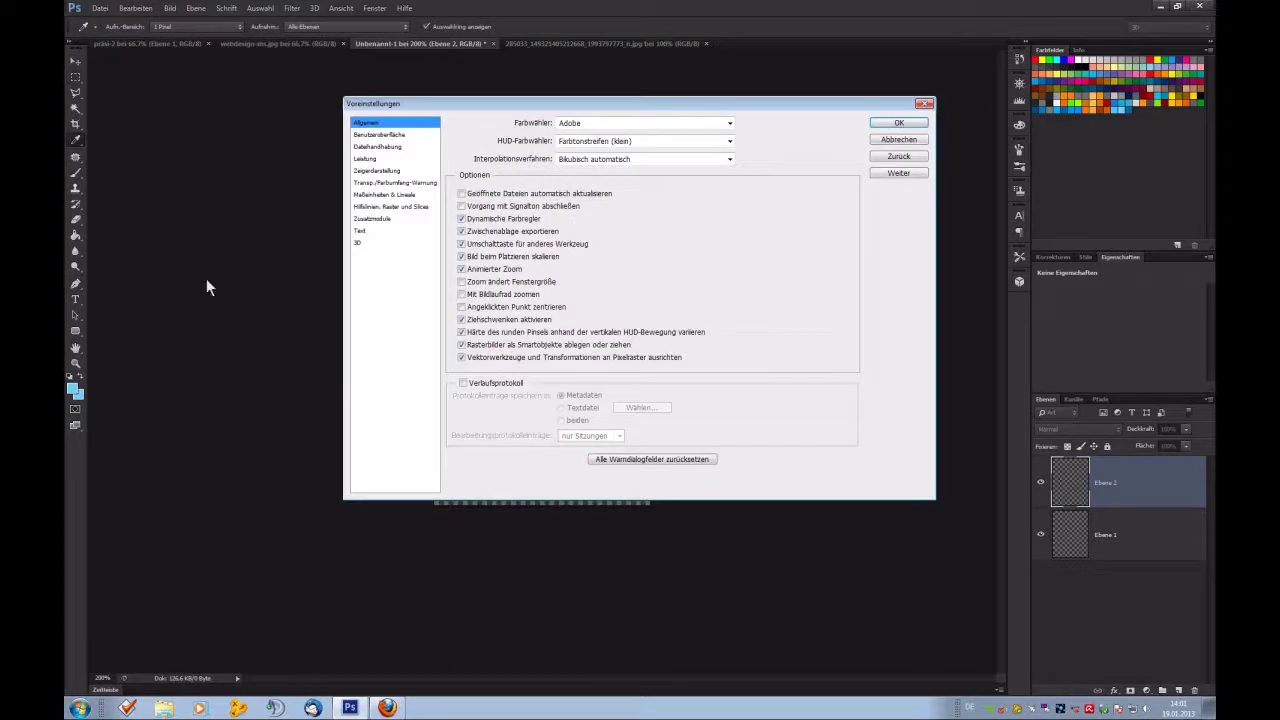
{"action": "left_click", "coordinate": [389, 196]}
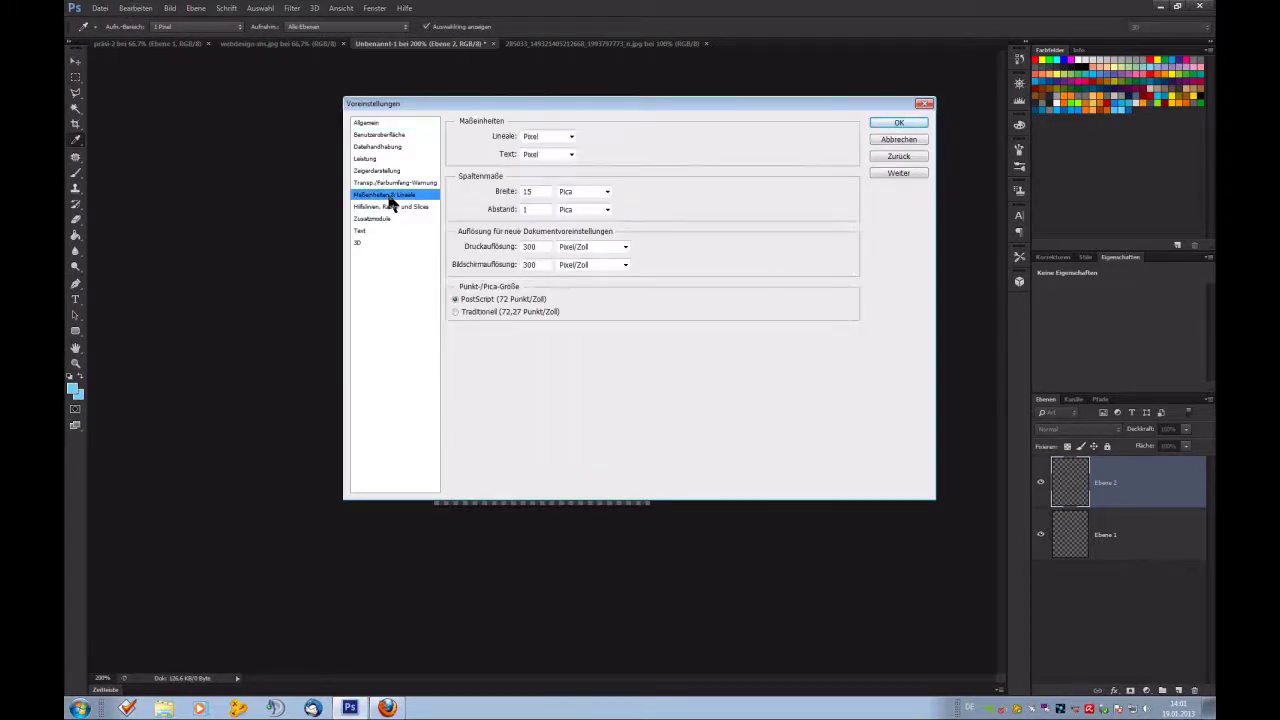
{"action": "left_click", "coordinate": [562, 138]}
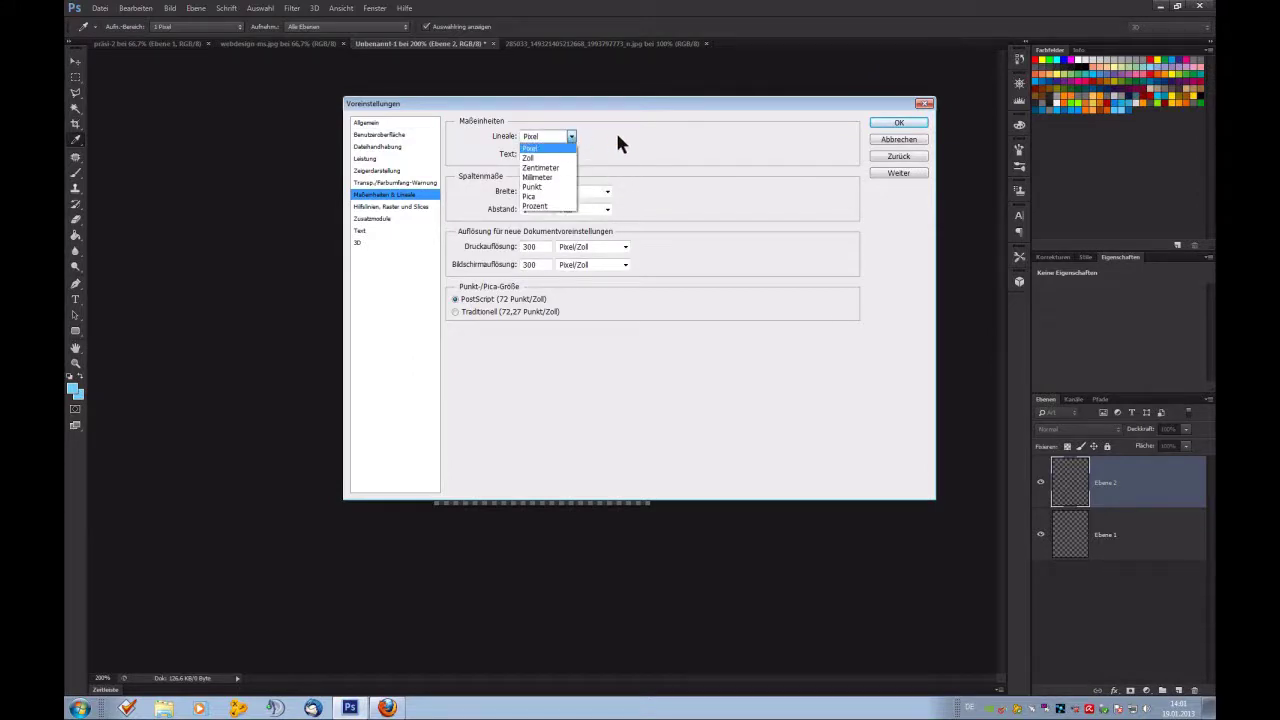
{"action": "left_click", "coordinate": [560, 136]}
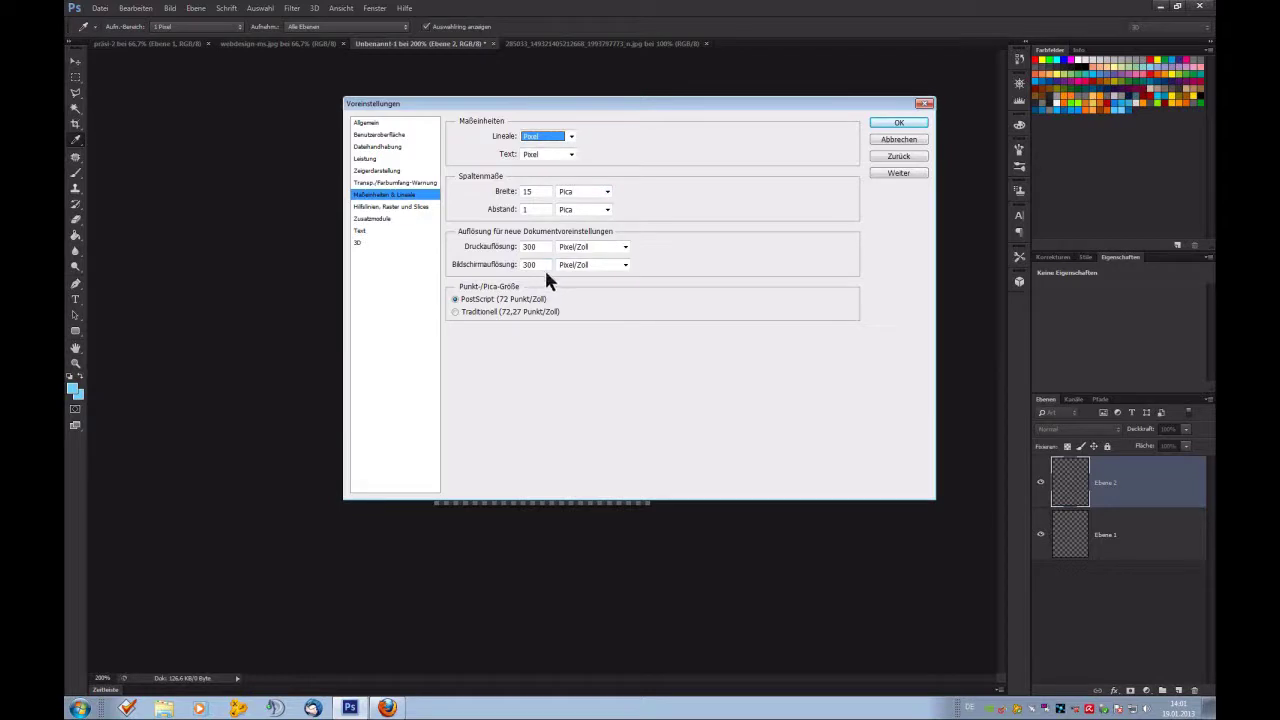
{"action": "left_click", "coordinate": [898, 142]}
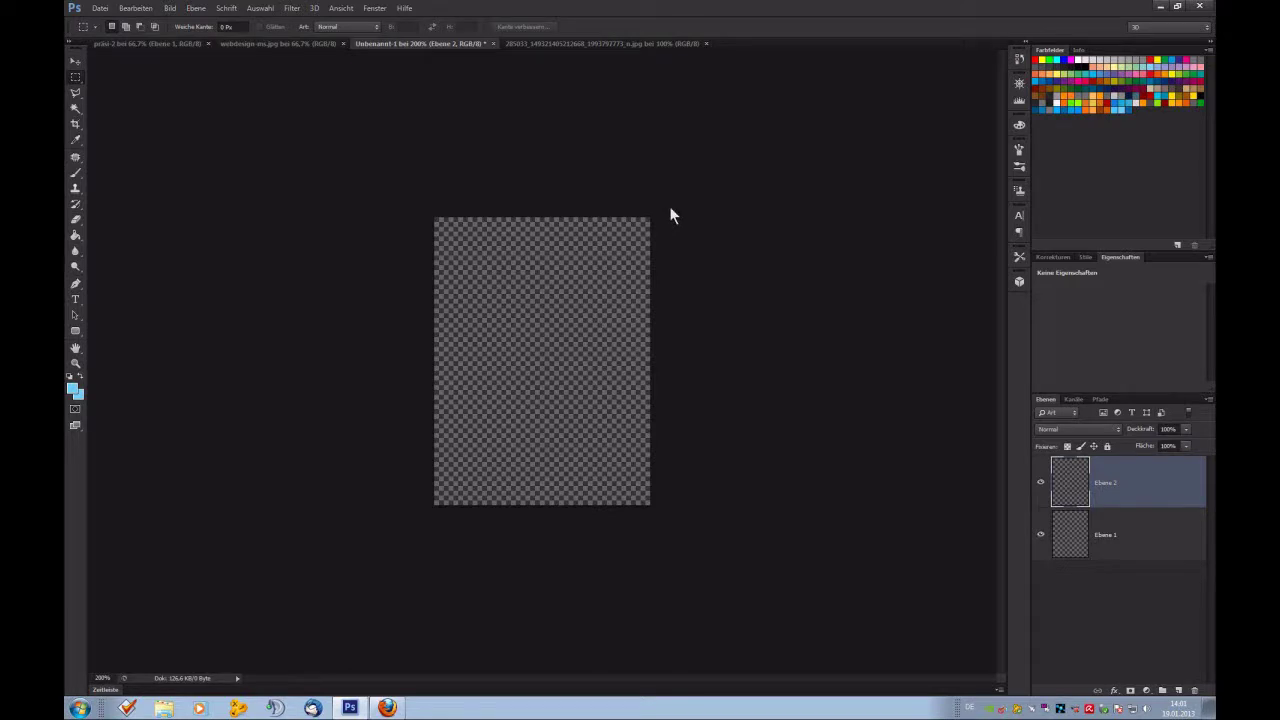
Close the untitled document with the two empty layers without saving it.
{"action": "left_click", "coordinate": [100, 8]}
{"action": "left_click", "coordinate": [488, 43]}
{"action": "left_click", "coordinate": [488, 43]}
{"action": "left_click", "coordinate": [652, 266]}
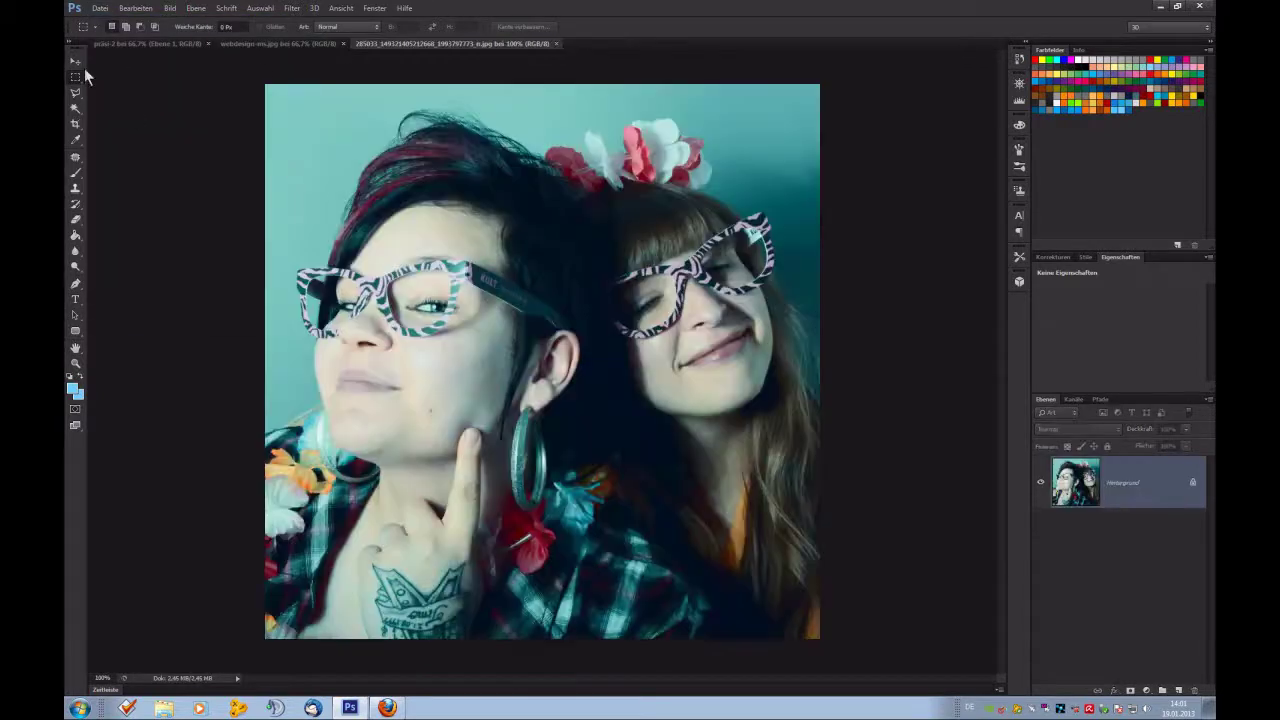
Create a new 180 × 240 pixel document at 300 pixels/inch in RGB with a transparent background.
{"action": "left_click", "coordinate": [100, 8]}
{"action": "left_click", "coordinate": [112, 24]}
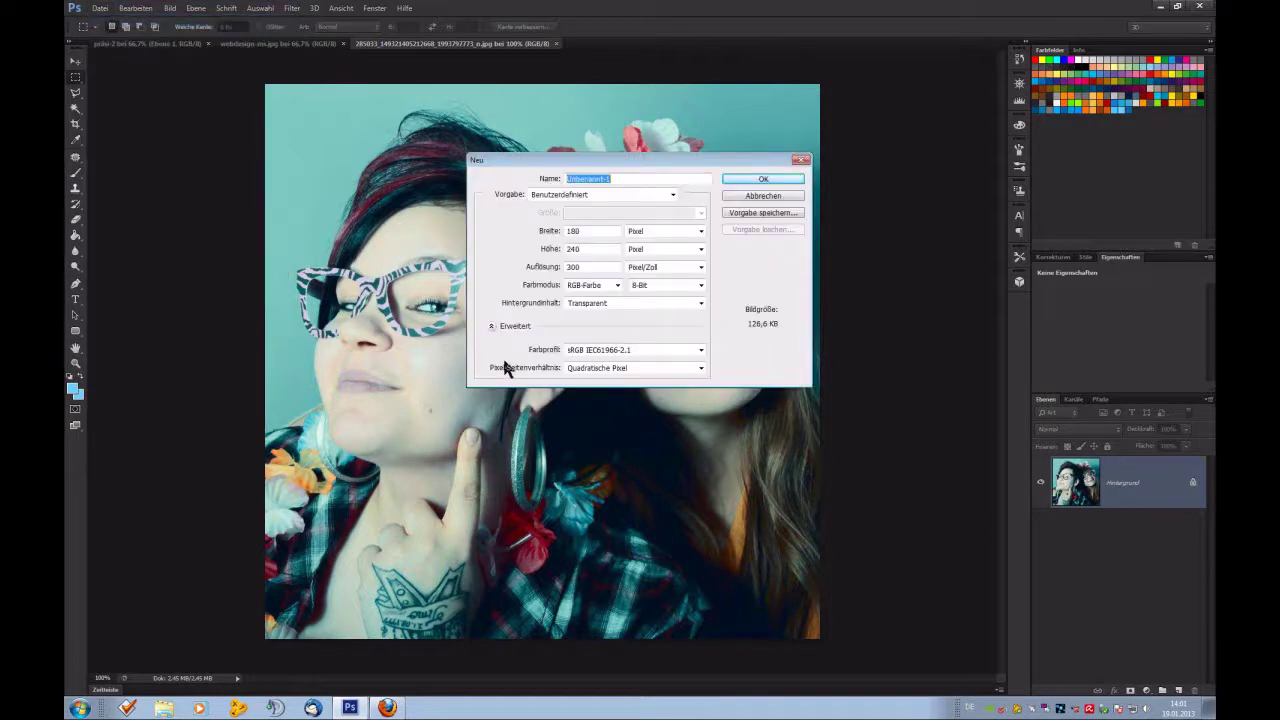
{"action": "double_click", "coordinate": [587, 231]}
{"action": "left_click", "coordinate": [745, 181]}
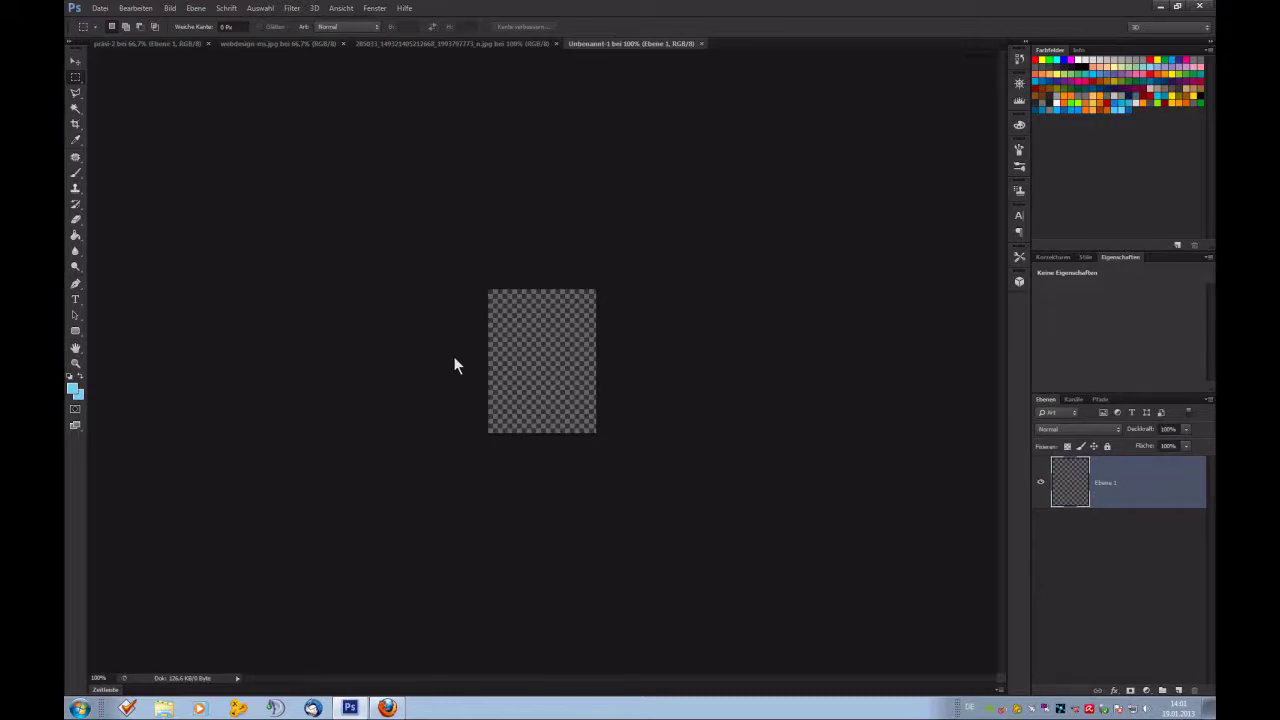
{"action": "key", "text": "ctrl+plus"}
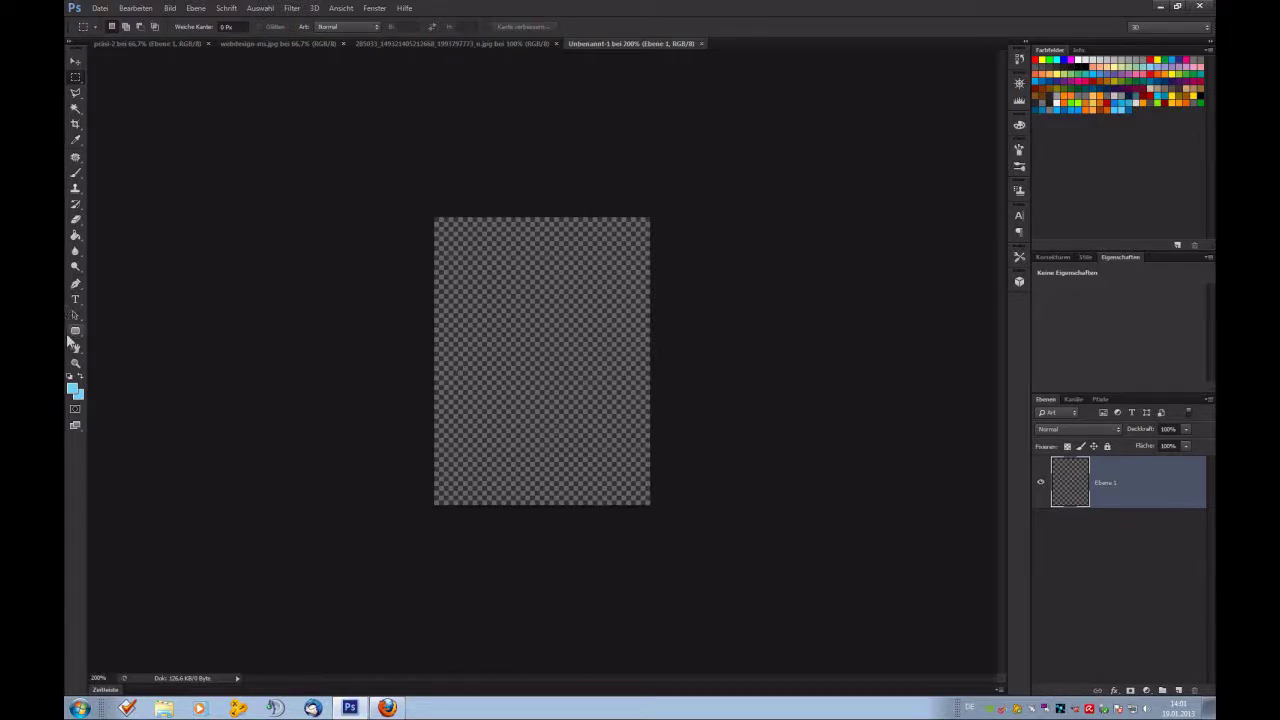
Set the foreground to the light blue swatch and the background to the darker blue swatch, and add a new empty layer.
{"action": "left_click", "coordinate": [73, 389]}
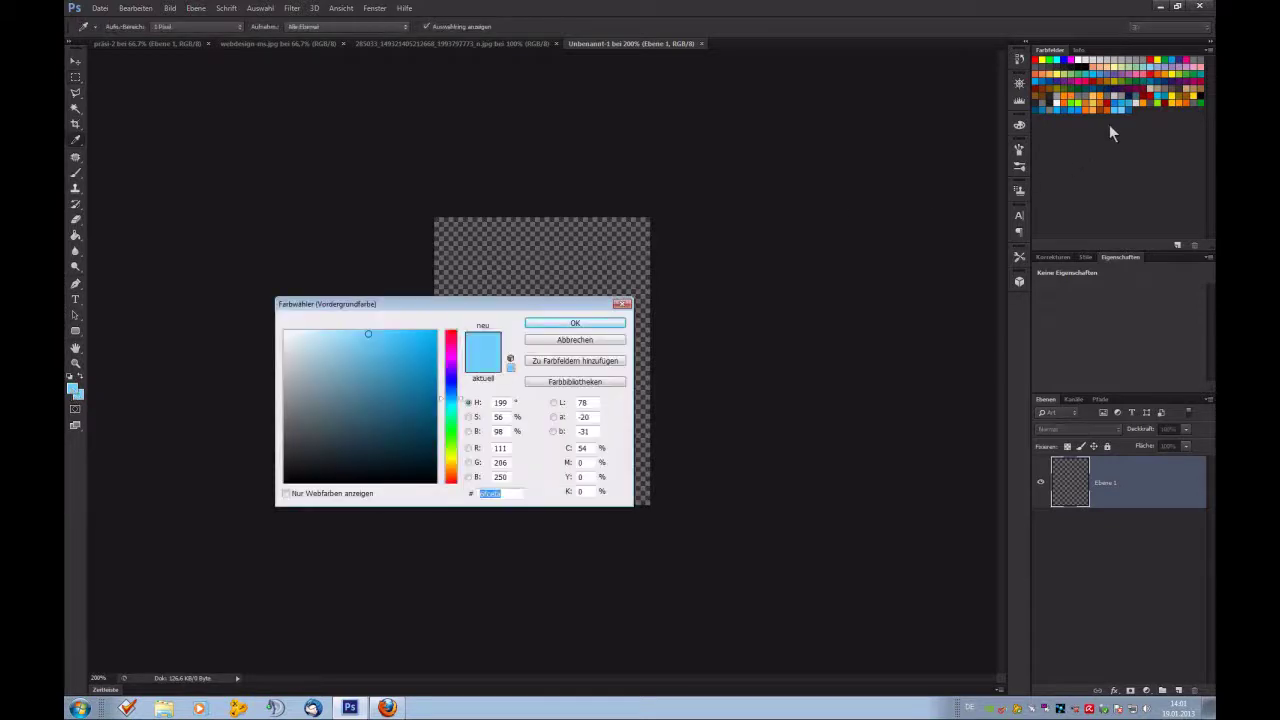
{"action": "left_click", "coordinate": [1112, 112]}
{"action": "left_click", "coordinate": [562, 322]}
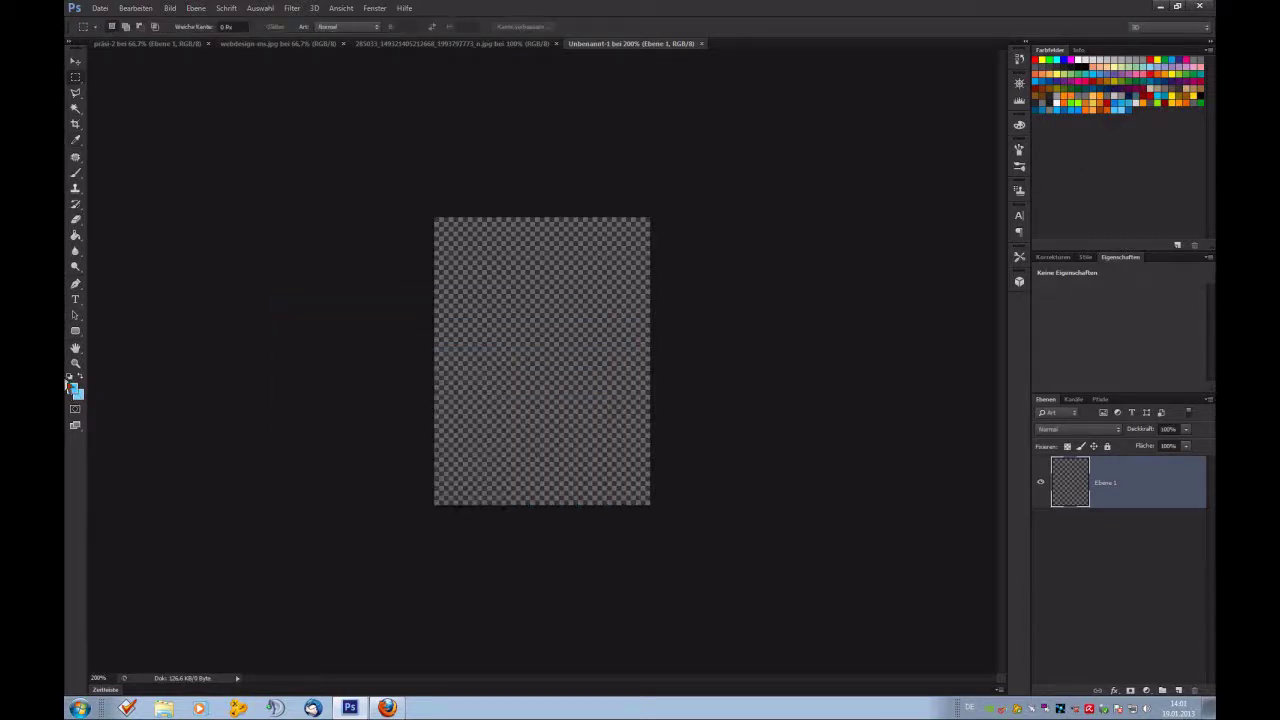
{"action": "left_click", "coordinate": [78, 398]}
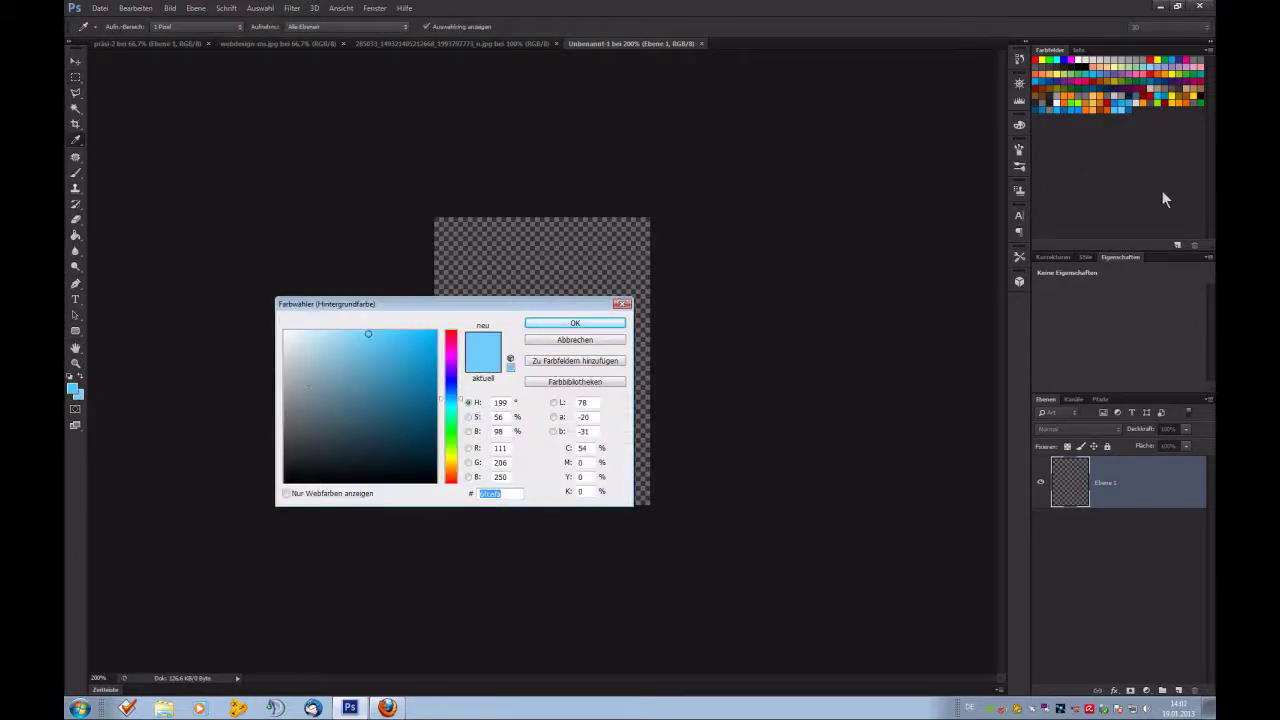
{"action": "left_click", "coordinate": [1130, 111]}
{"action": "left_click", "coordinate": [575, 323]}
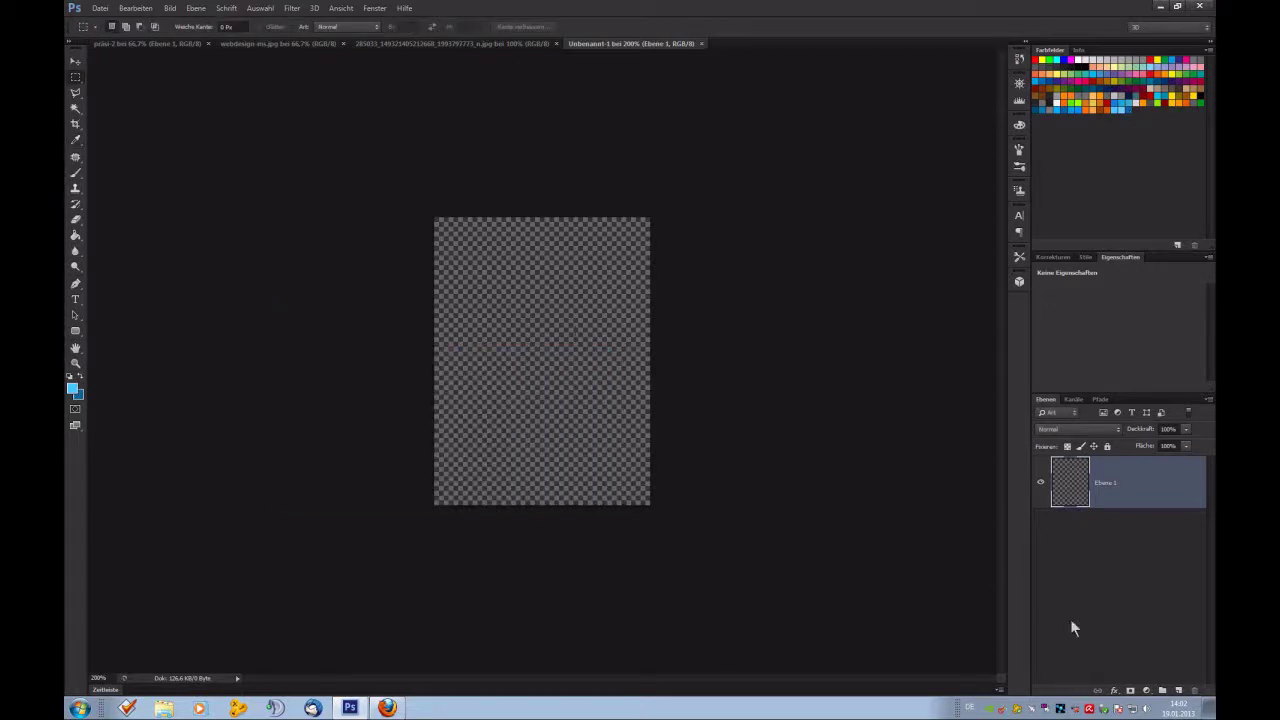
{"action": "left_click", "coordinate": [1178, 690]}
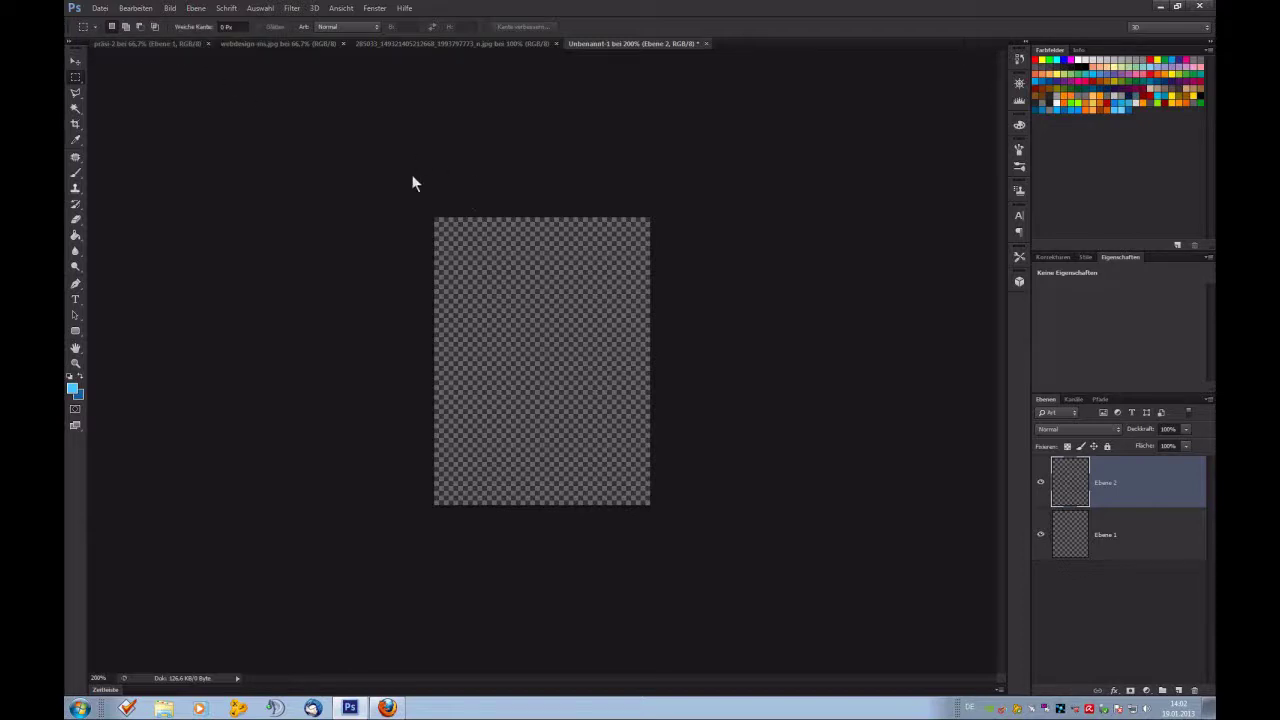
Examine the patterned blue side backgrounds in the webdesign-ms.jpg layout and return to the untitled document.
{"action": "left_click", "coordinate": [285, 46]}
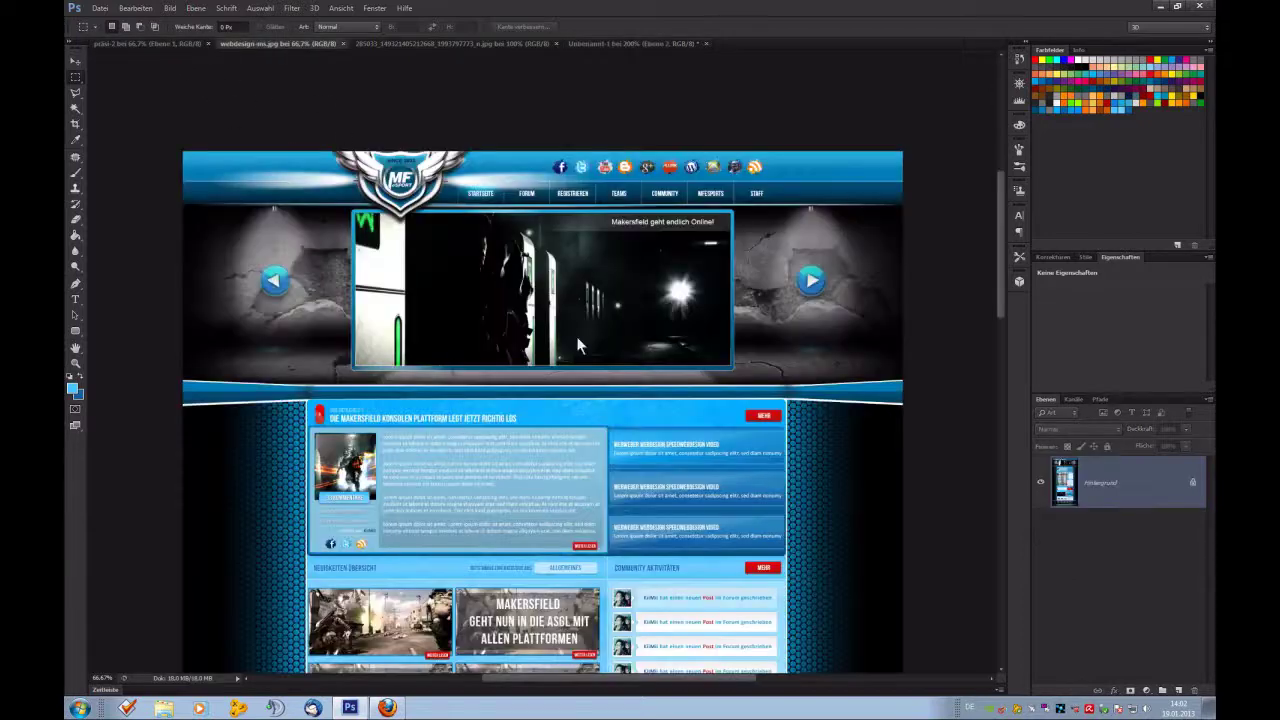
{"action": "scroll", "coordinate": [700, 380], "scroll_direction": "down", "scroll_amount": 2}
{"action": "scroll", "coordinate": [838, 407], "scroll_direction": "down", "scroll_amount": 7}
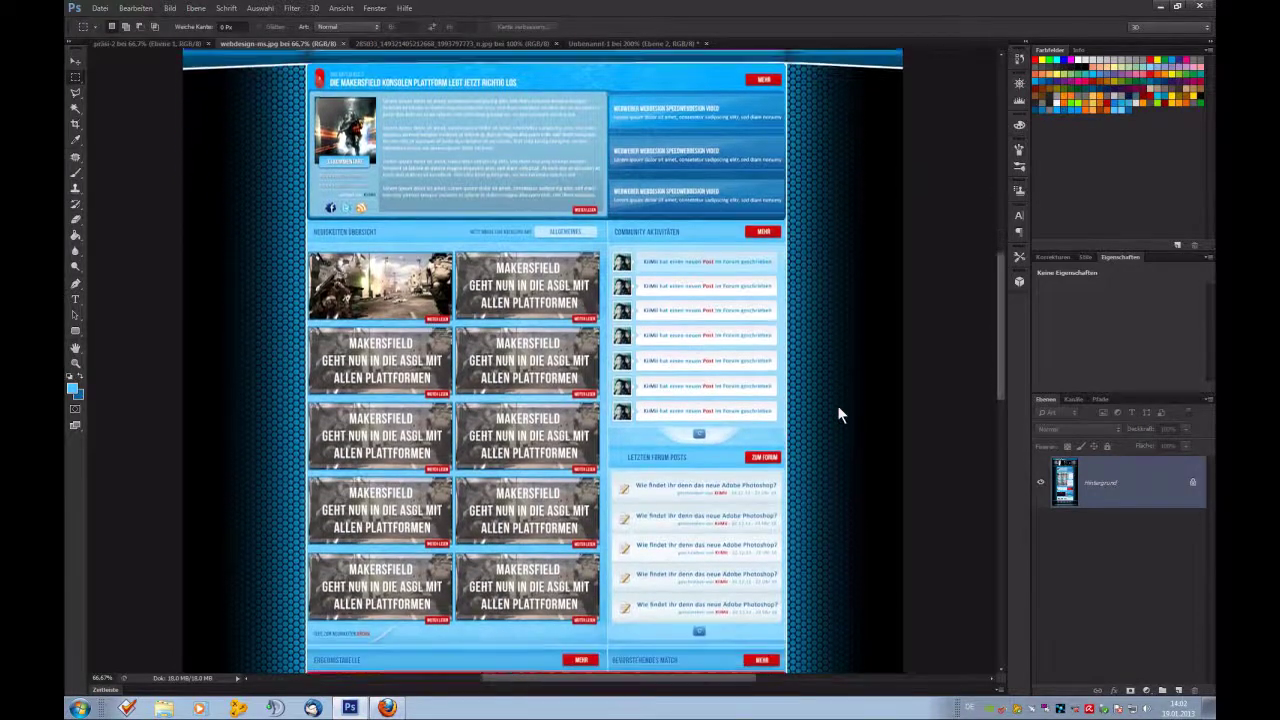
{"action": "scroll", "coordinate": [838, 410], "scroll_direction": "down", "scroll_amount": 2}
{"action": "scroll", "coordinate": [838, 410], "scroll_direction": "up", "scroll_amount": 5}
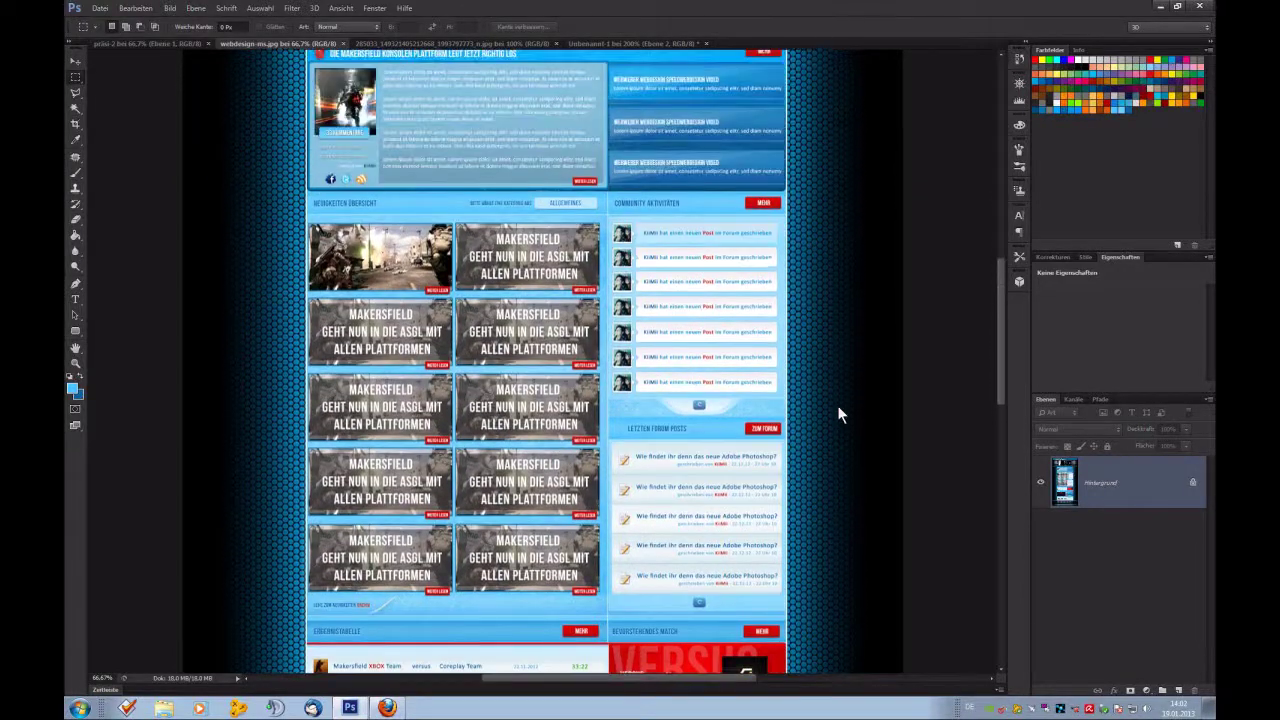
{"action": "scroll", "coordinate": [838, 410], "scroll_direction": "up", "scroll_amount": 3}
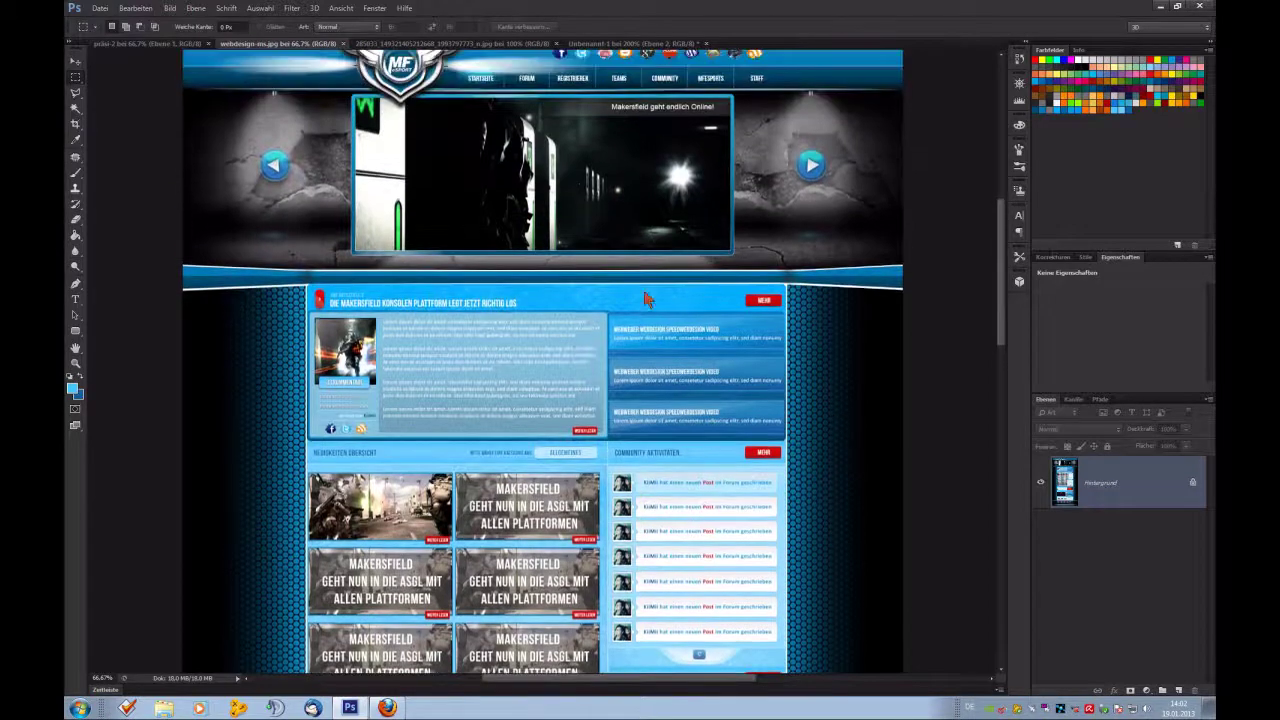
{"action": "left_click", "coordinate": [612, 44]}
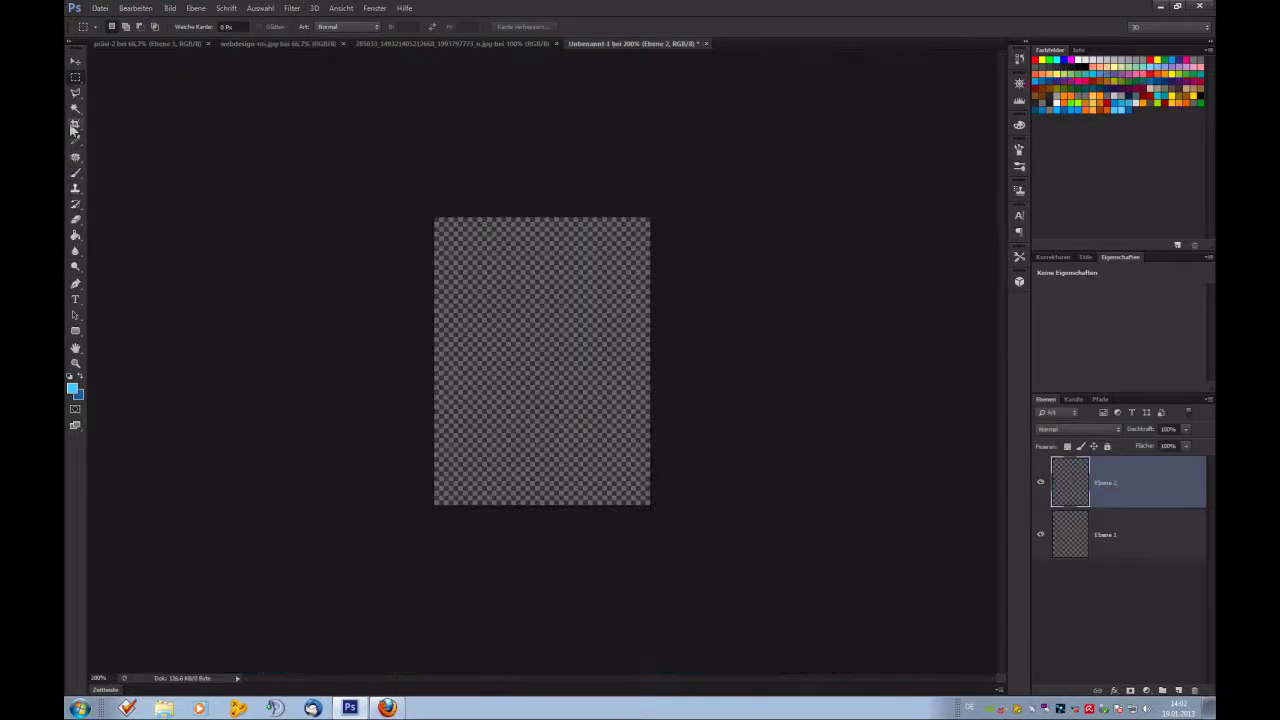
Fill a narrow full-height strip along the canvas's right edge with the light blue foreground color on Ebene 2, and deselect it.
{"action": "left_click", "coordinate": [75, 80]}
{"action": "left_click_drag", "start_coordinate": [674, 70], "coordinate": [615, 543]}
{"action": "left_click", "coordinate": [733, 329]}
{"action": "left_click_drag", "start_coordinate": [646, 270], "coordinate": [614, 550]}
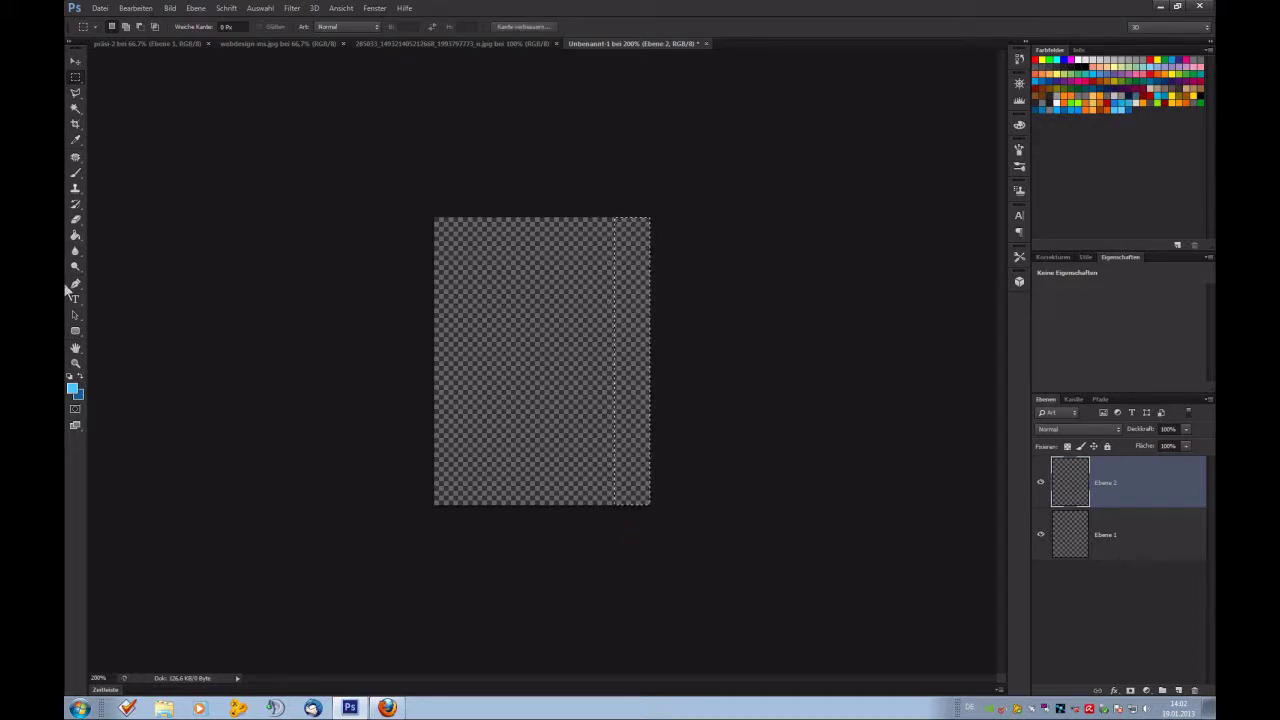
{"action": "left_click", "coordinate": [75, 235]}
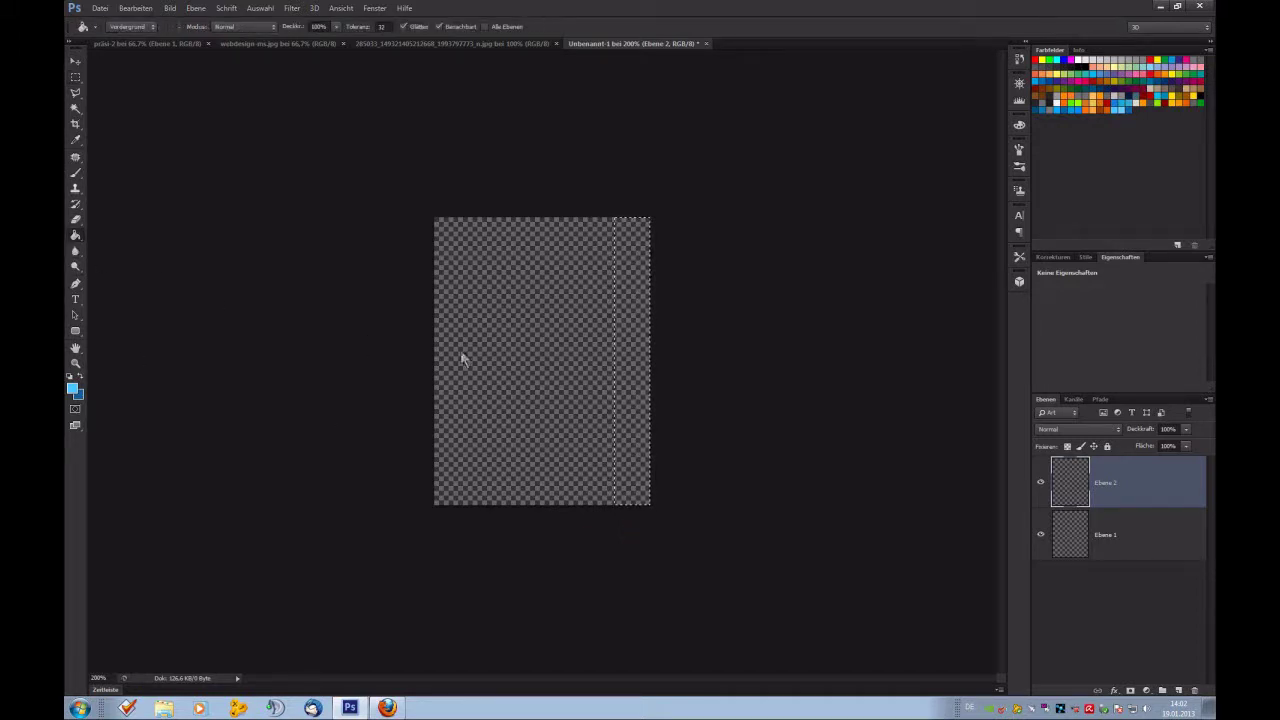
{"action": "left_click", "coordinate": [641, 347]}
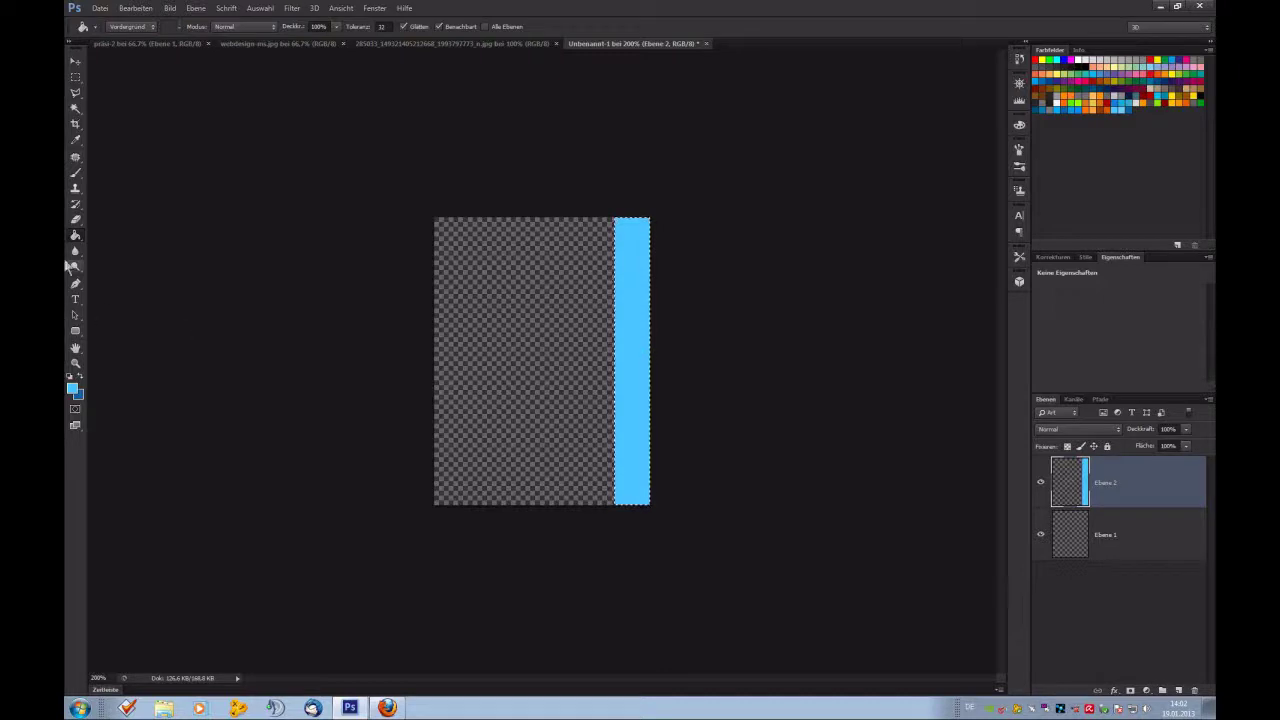
{"action": "left_click", "coordinate": [75, 77]}
{"action": "left_click", "coordinate": [506, 460]}
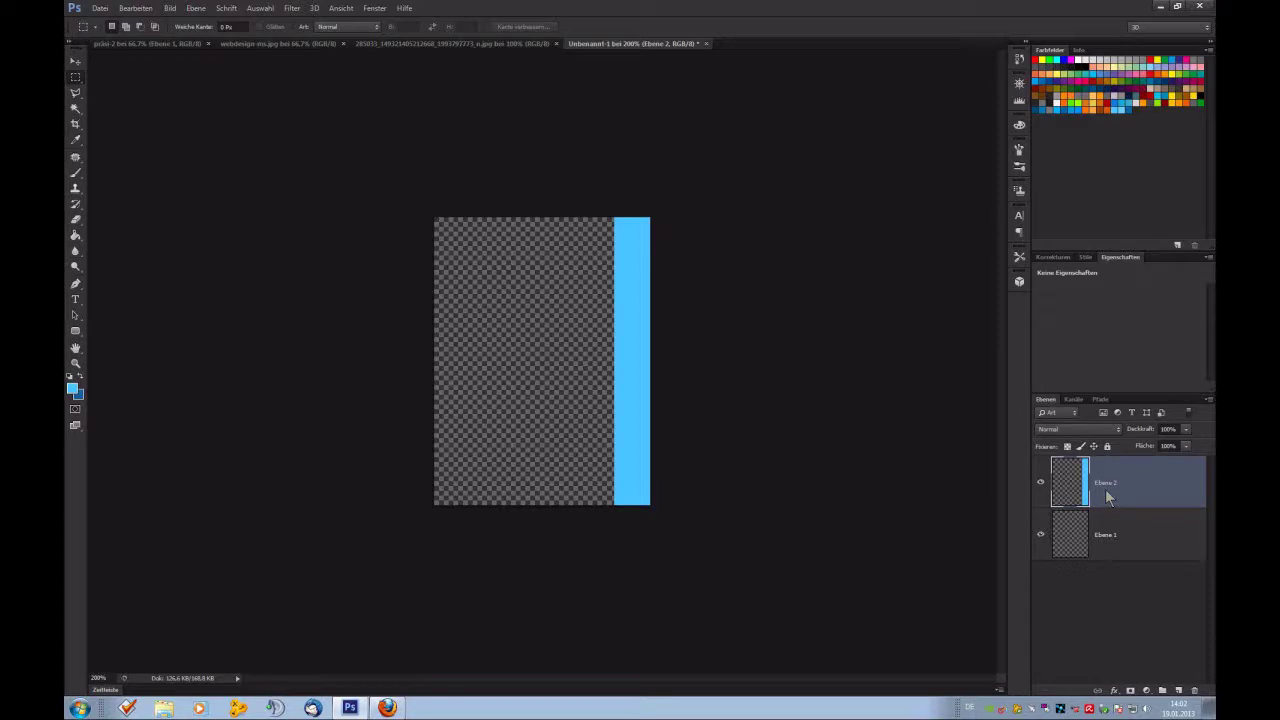
Duplicate the blue strip's layer and rotate the copy 90° clockwise into a horizontal bar.
{"action": "key", "text": "ctrl+j"}
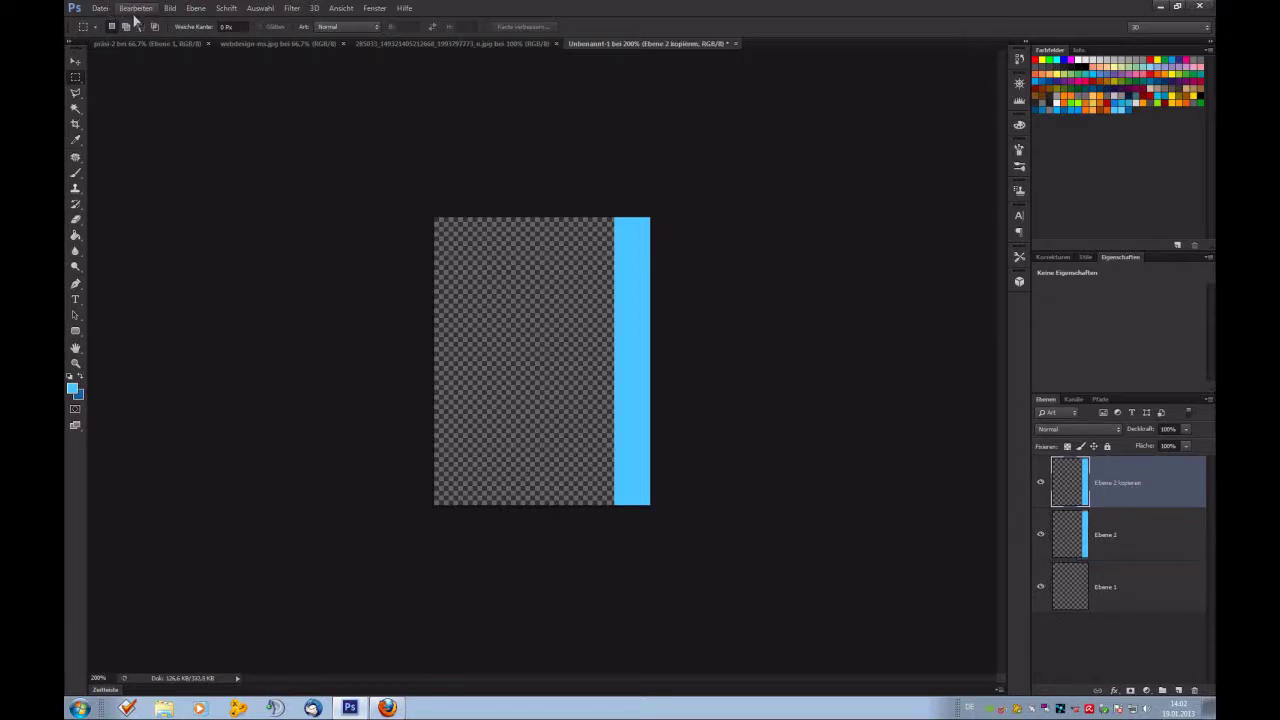
{"action": "left_click", "coordinate": [136, 9]}
{"action": "mouse_move", "coordinate": [245, 323]}
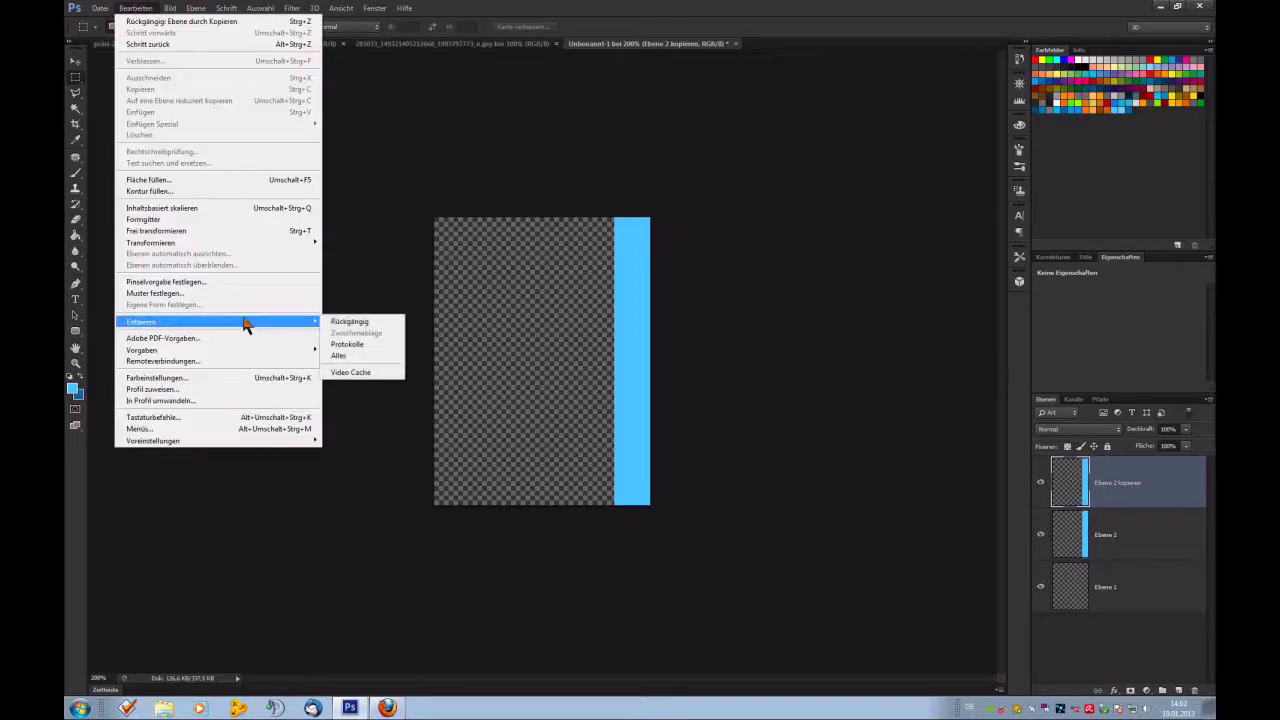
{"action": "mouse_move", "coordinate": [230, 244]}
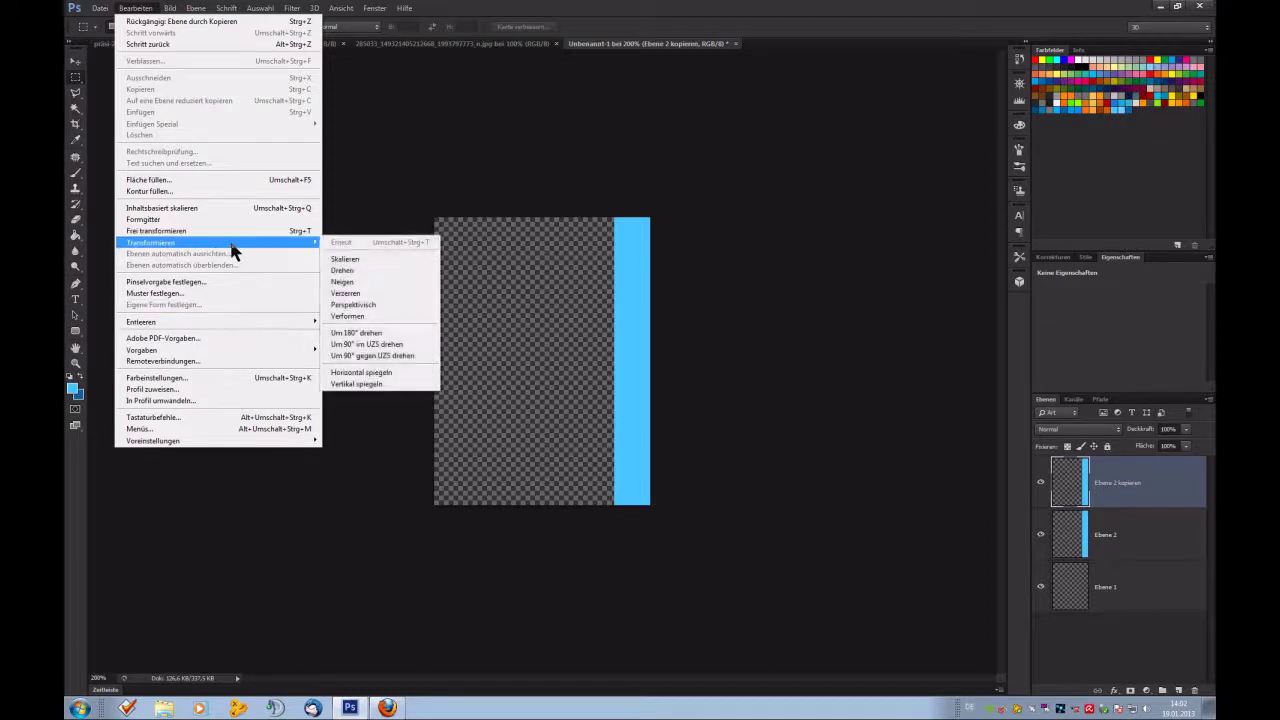
{"action": "left_click", "coordinate": [413, 344]}
{"action": "left_click", "coordinate": [76, 62]}
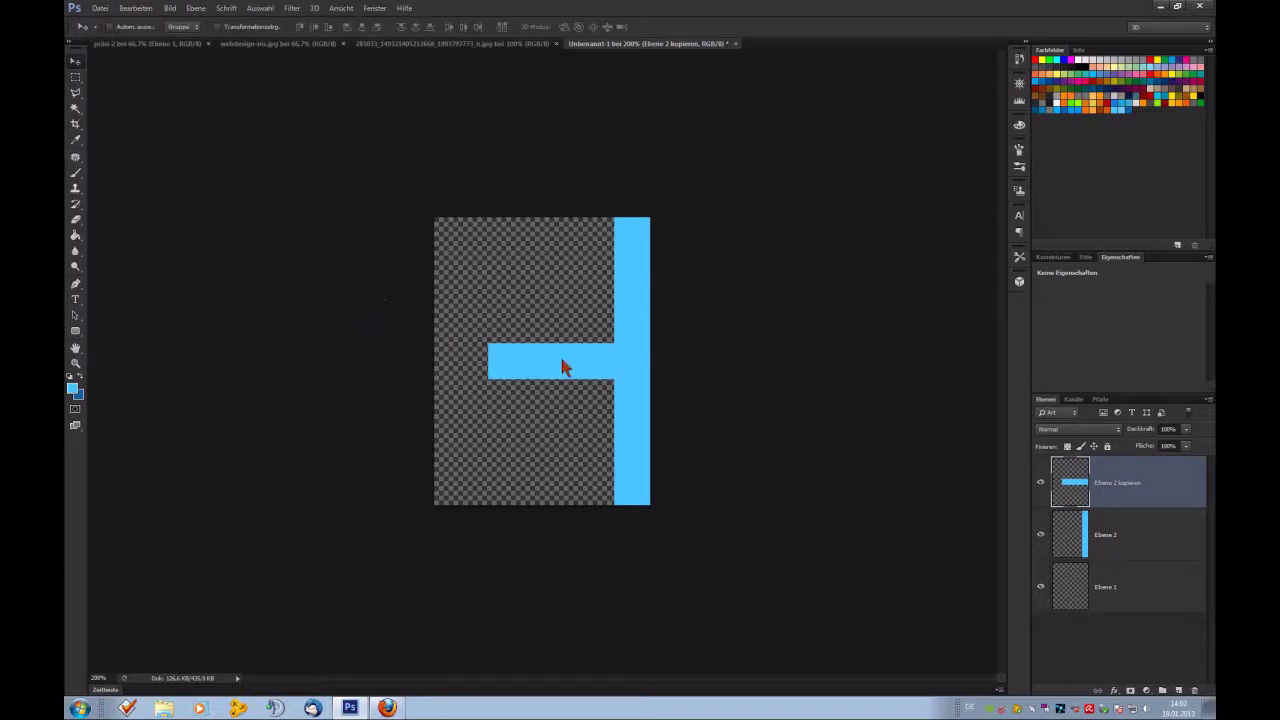
Move the horizontal blue bar down to the canvas's bottom edge so it spans the full width.
{"action": "left_click_drag", "start_coordinate": [563, 367], "coordinate": [513, 491]}
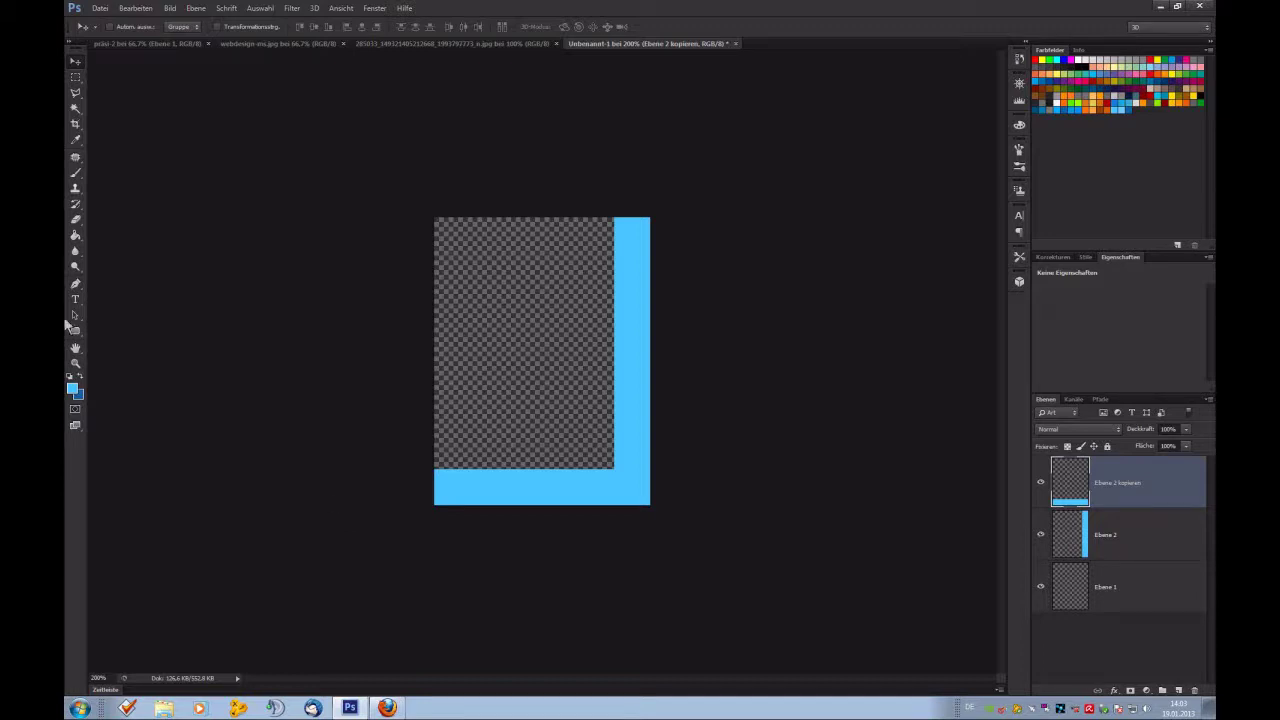
Make the darker blue the foreground color for the Gradient tool, select the vertical strip's pixels and add a new layer above Ebene 2.
{"action": "left_click", "coordinate": [80, 377]}
{"action": "left_click", "coordinate": [76, 235]}
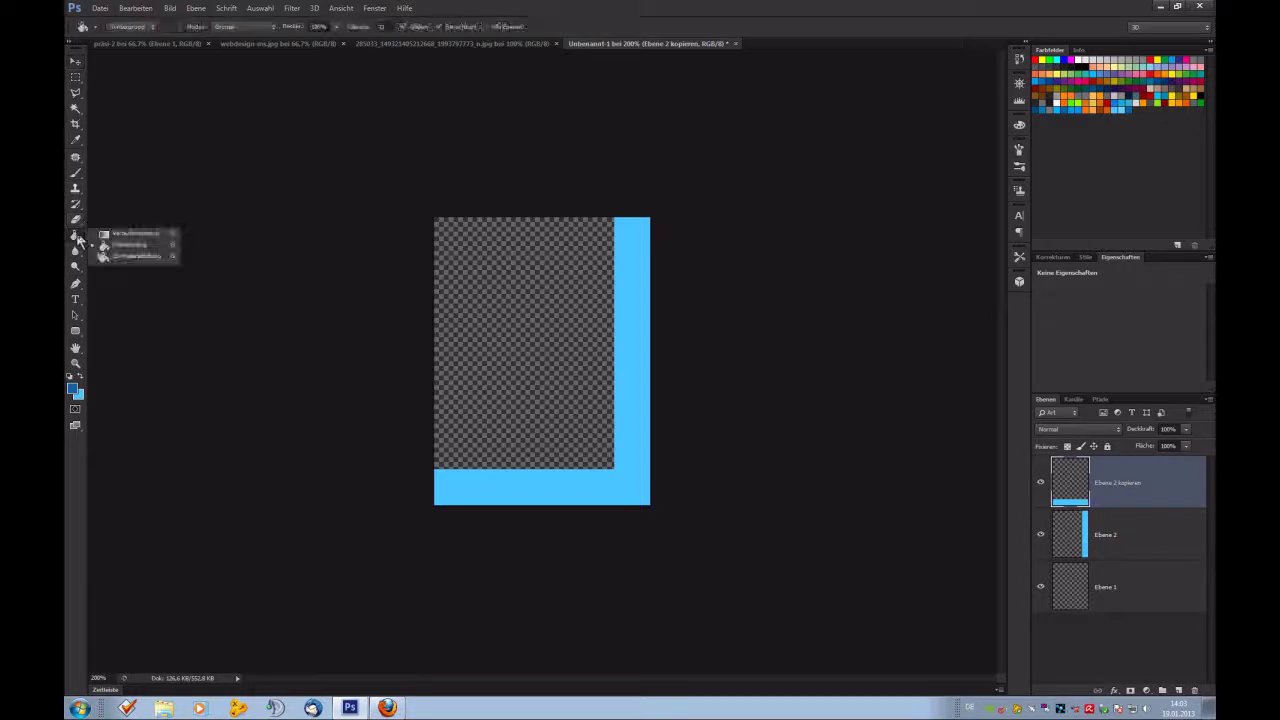
{"action": "left_click", "coordinate": [120, 234]}
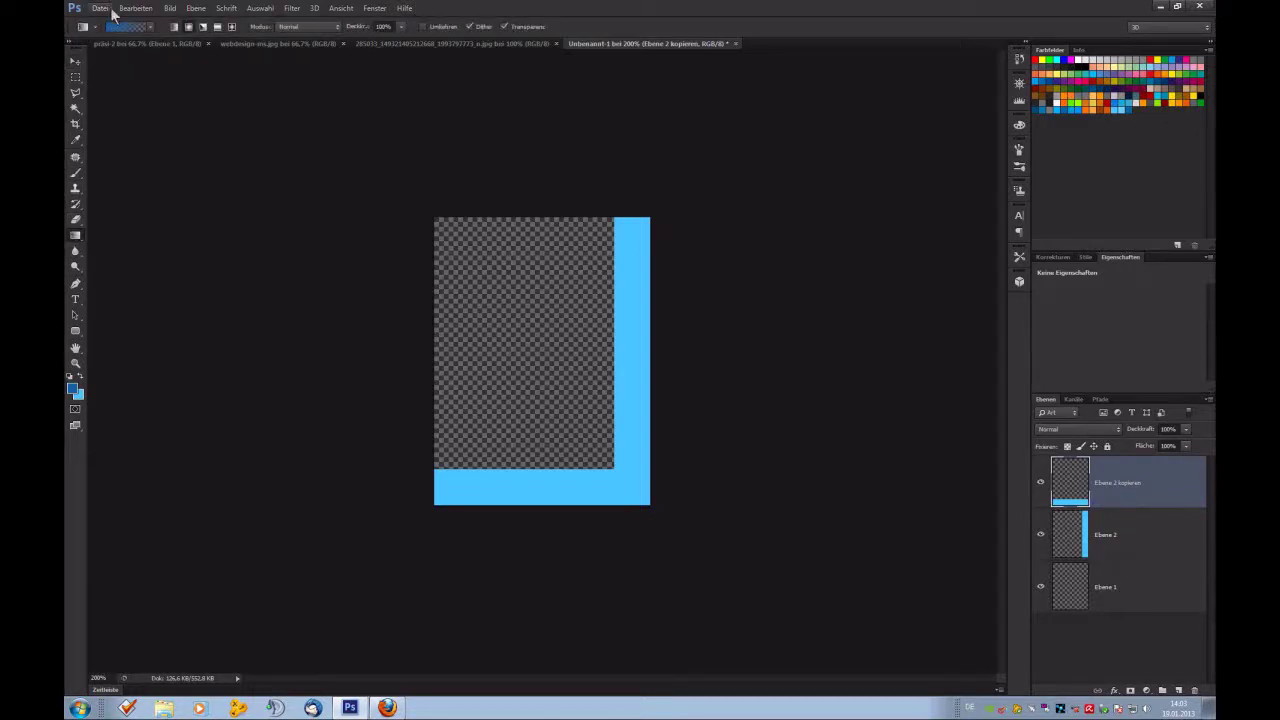
{"action": "left_click", "coordinate": [1084, 541]}
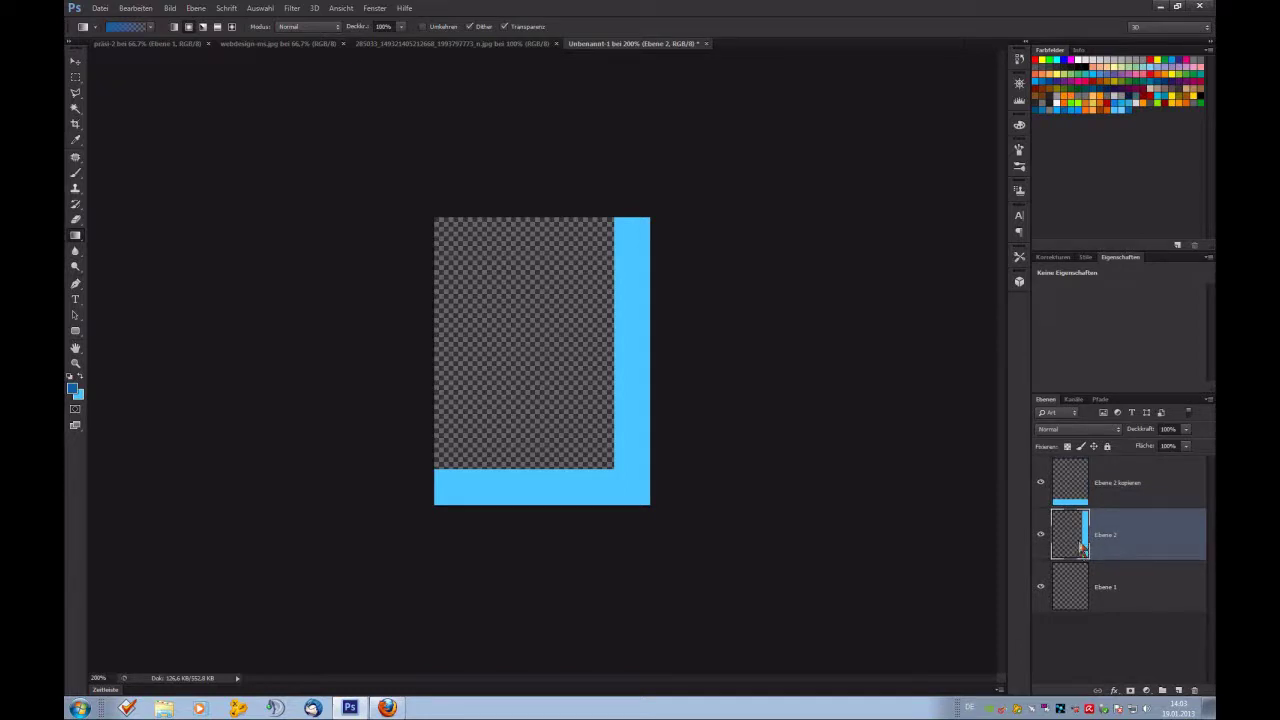
{"action": "left_click", "coordinate": [1082, 546], "text": "ctrl"}
{"action": "left_click", "coordinate": [1178, 690], "text": "ctrl"}
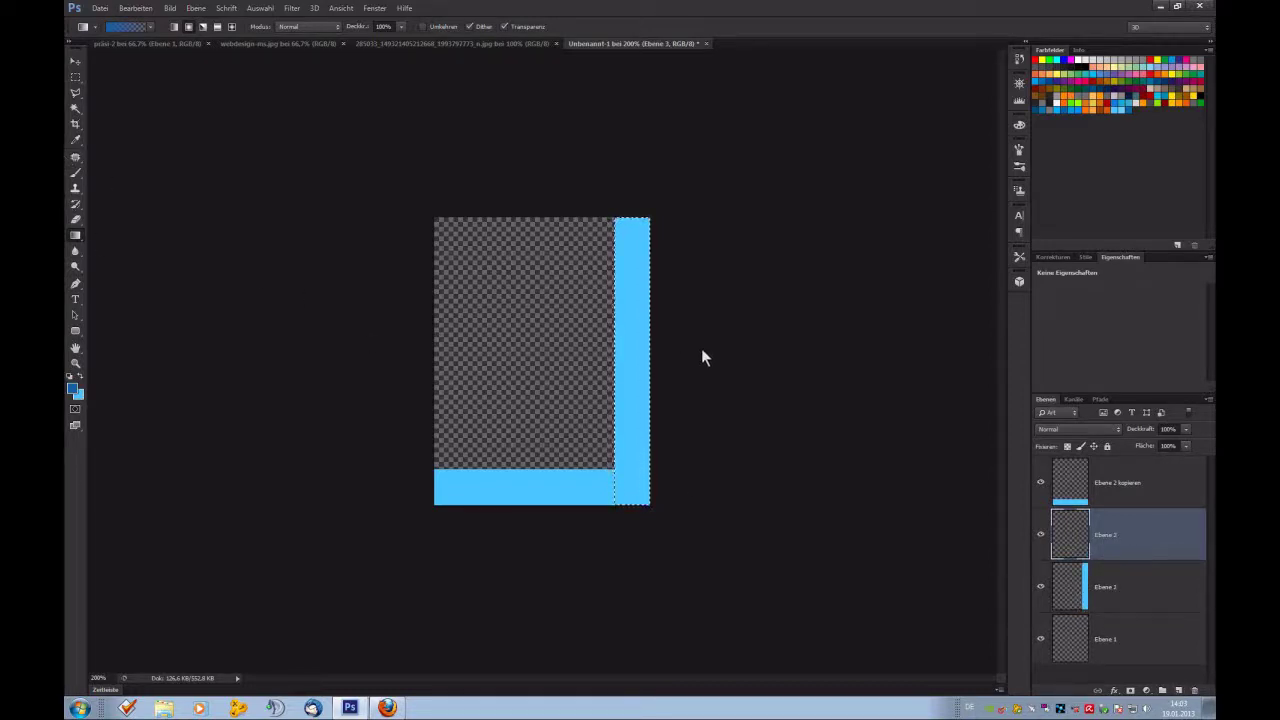
Try a radial and then a linear dark blue gradient across the selected vertical strip, and undo them.
{"action": "left_click_drag", "start_coordinate": [701, 348], "coordinate": [606, 357]}
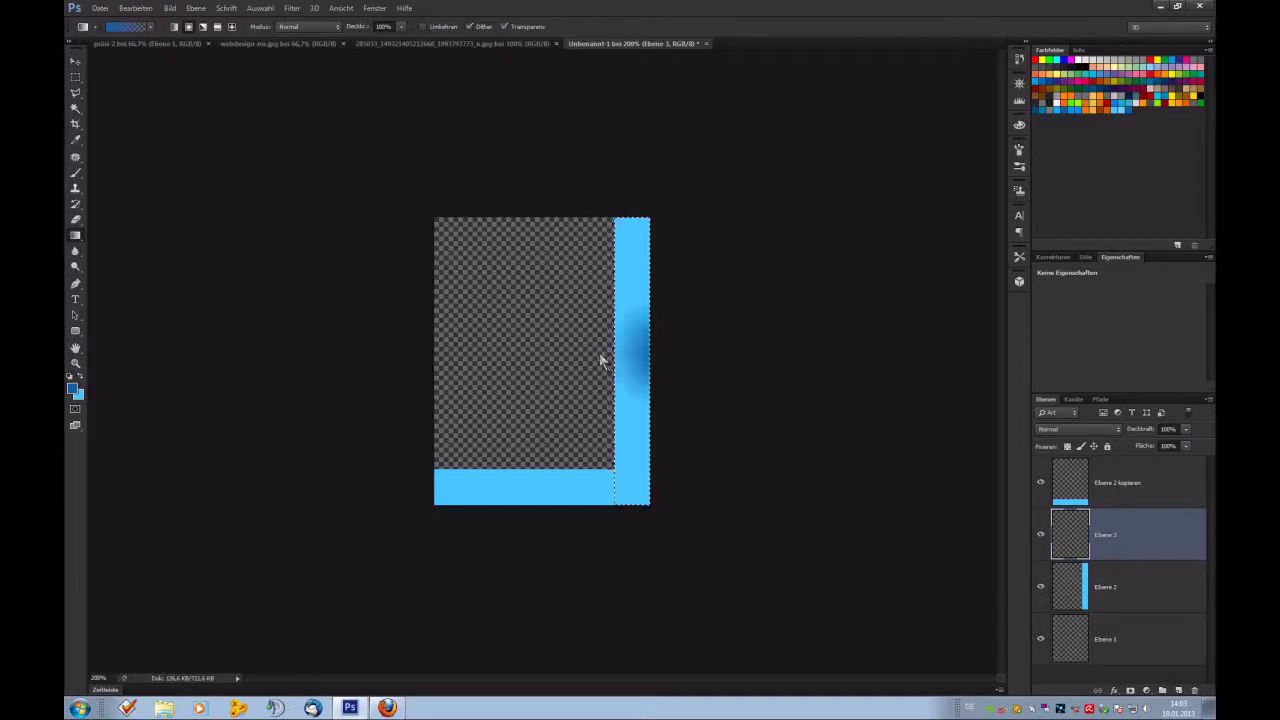
{"action": "key", "text": "ctrl+z"}
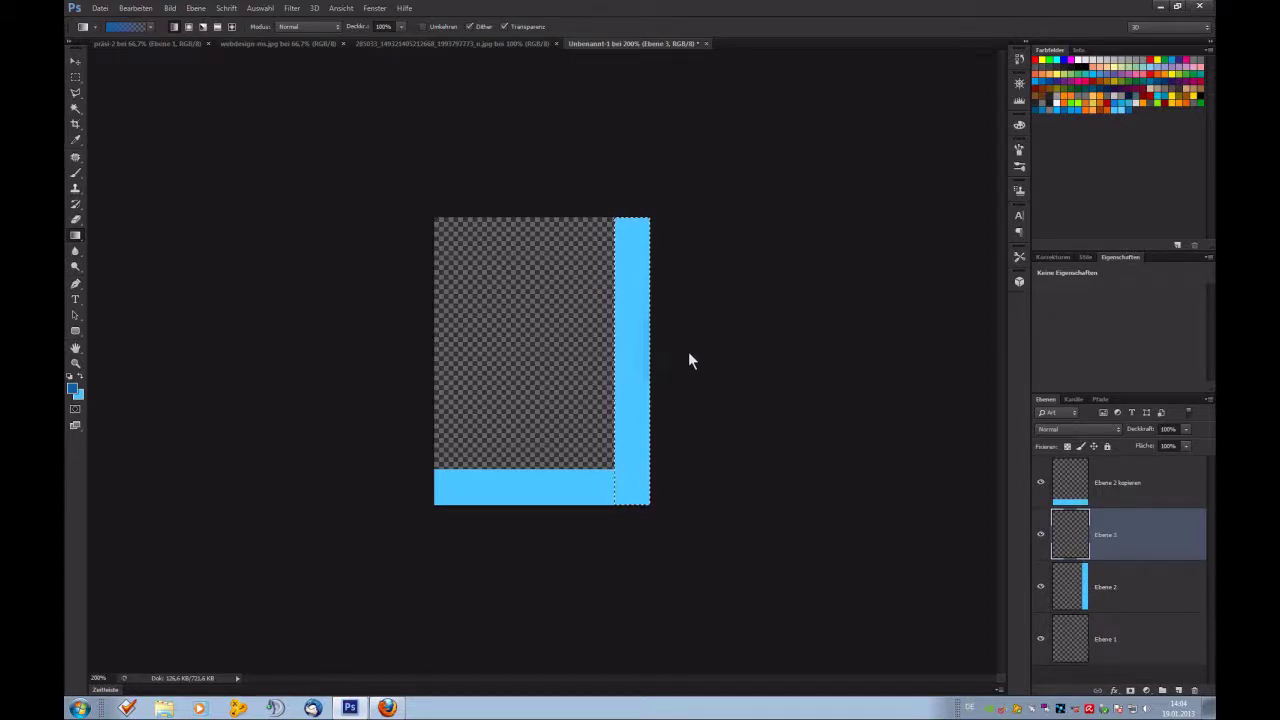
{"action": "left_click_drag", "start_coordinate": [688, 351], "coordinate": [633, 377]}
{"action": "left_click_drag", "start_coordinate": [717, 400], "coordinate": [576, 396]}
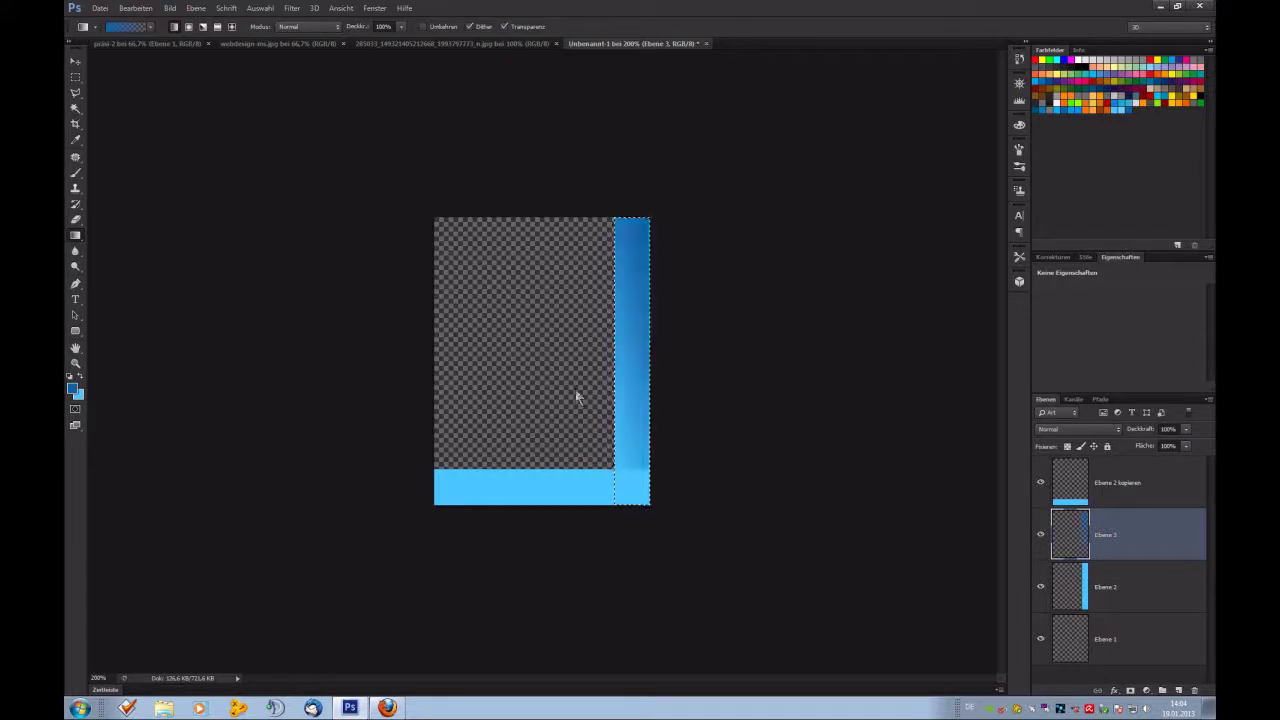
{"action": "key", "text": "ctrl+z"}
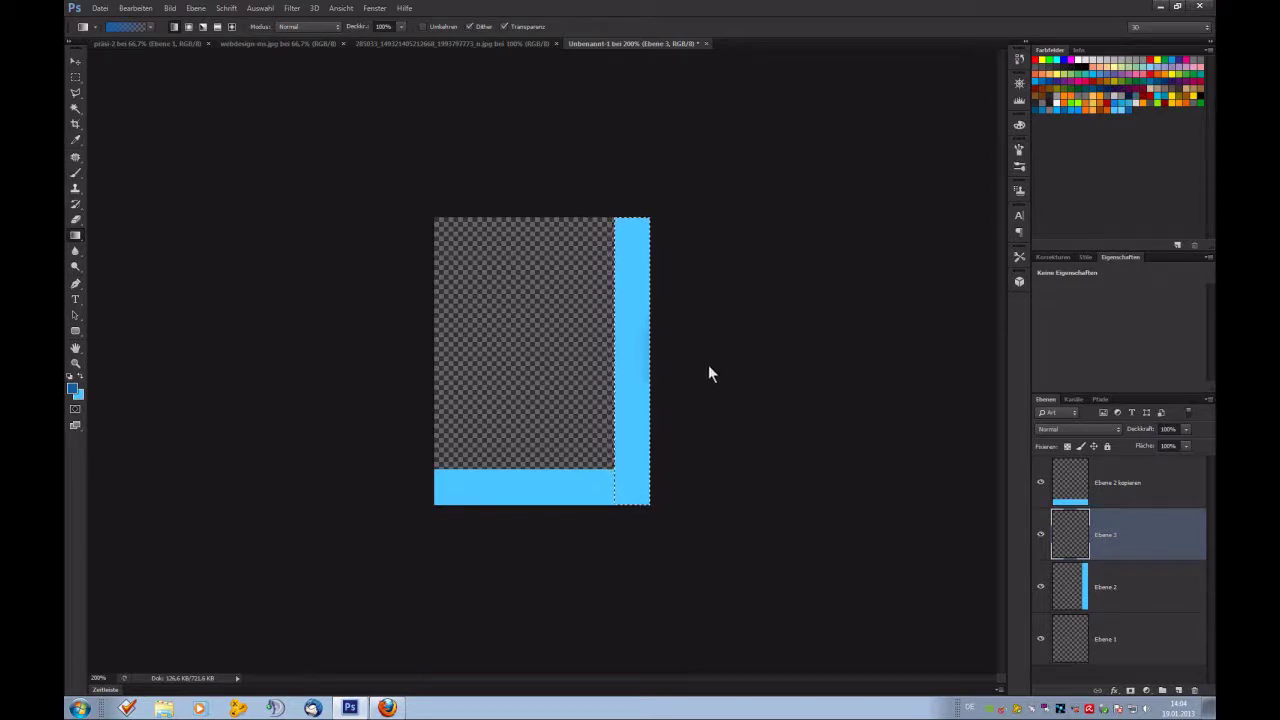
Shade the vertical strip's outer edge with a darker blue linear gradient, and move the deselected Ebene 2 kopieren layer directly below Ebene 2.
{"action": "mouse_move", "coordinate": [699, 362]}
{"action": "left_mouse_down"}
{"action": "mouse_move", "coordinate": [618, 366]}
{"action": "mouse_move", "coordinate": [667, 372]}
{"action": "mouse_move", "coordinate": [627, 380]}
{"action": "left_mouse_up"}
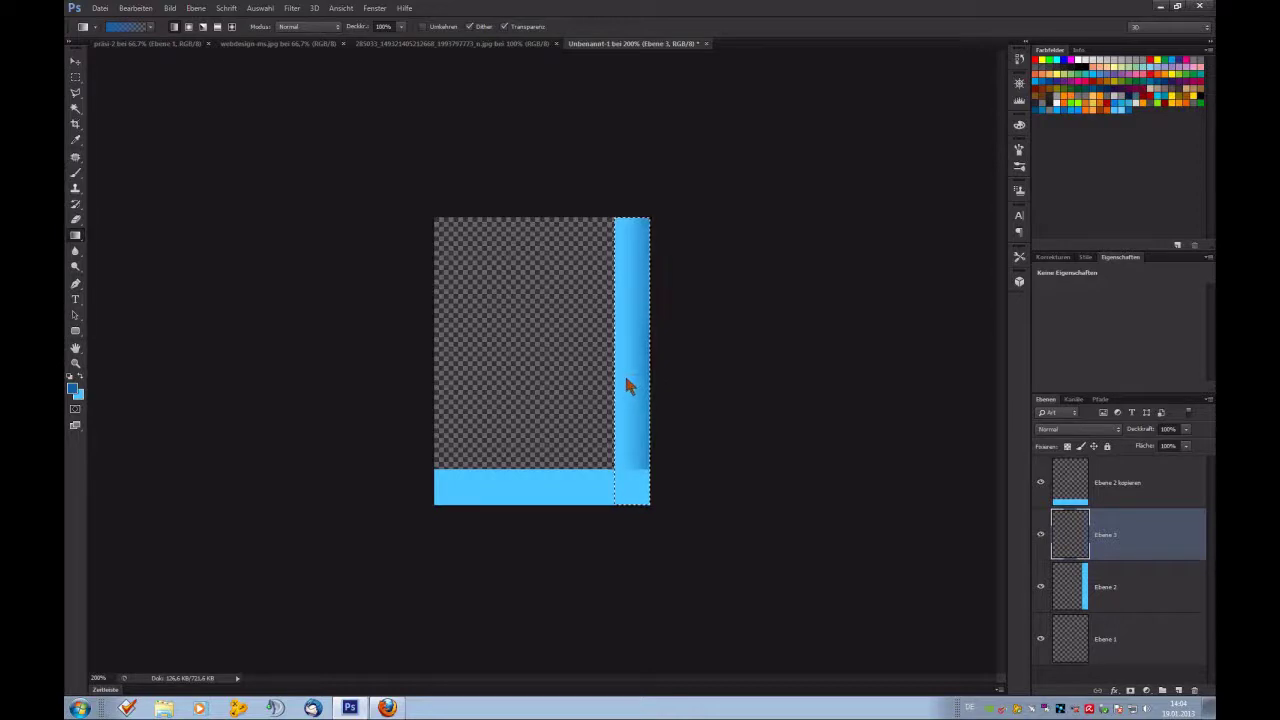
{"action": "left_click", "coordinate": [1115, 498]}
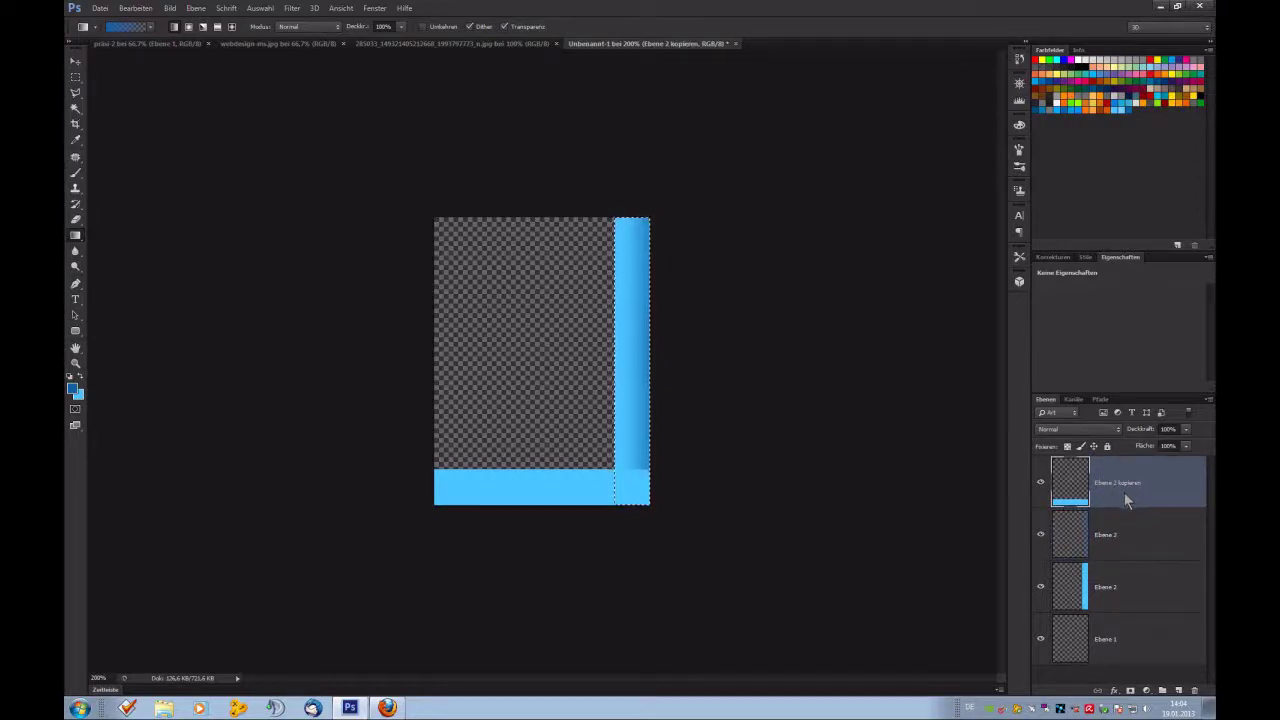
{"action": "left_click_drag", "start_coordinate": [1124, 492], "coordinate": [1114, 603]}
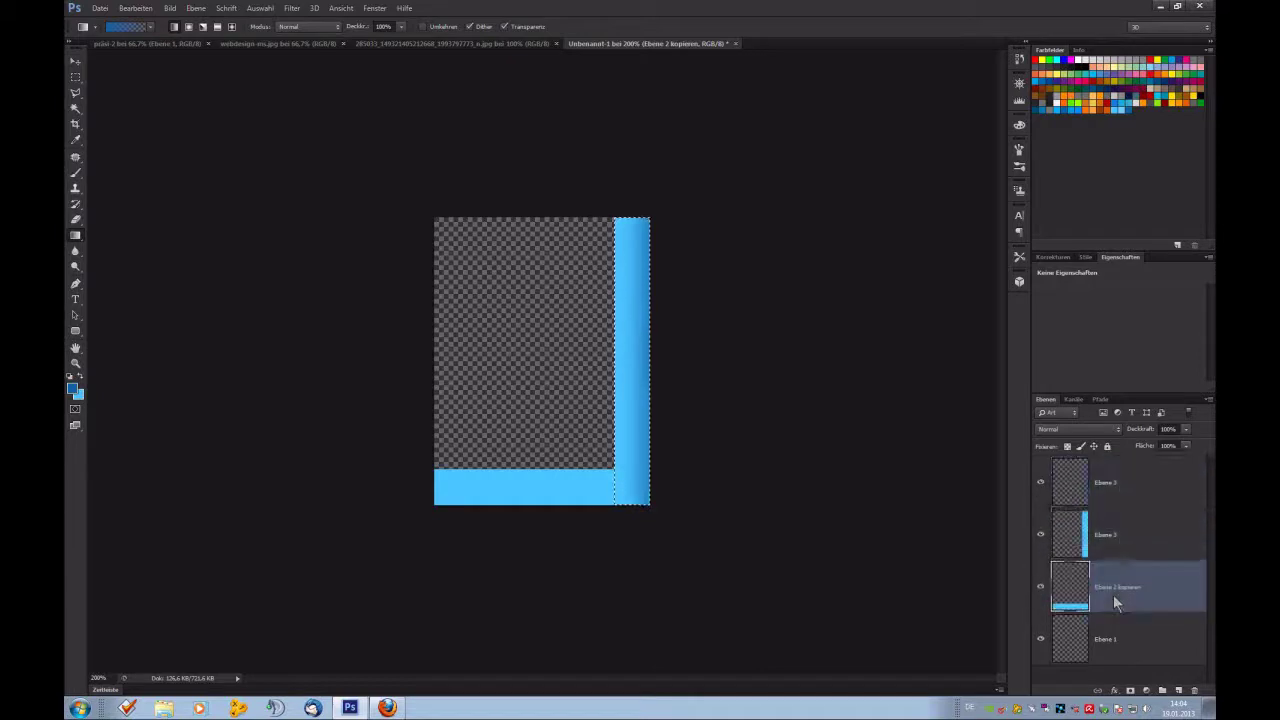
{"action": "left_click", "coordinate": [75, 77]}
{"action": "left_click", "coordinate": [270, 221]}
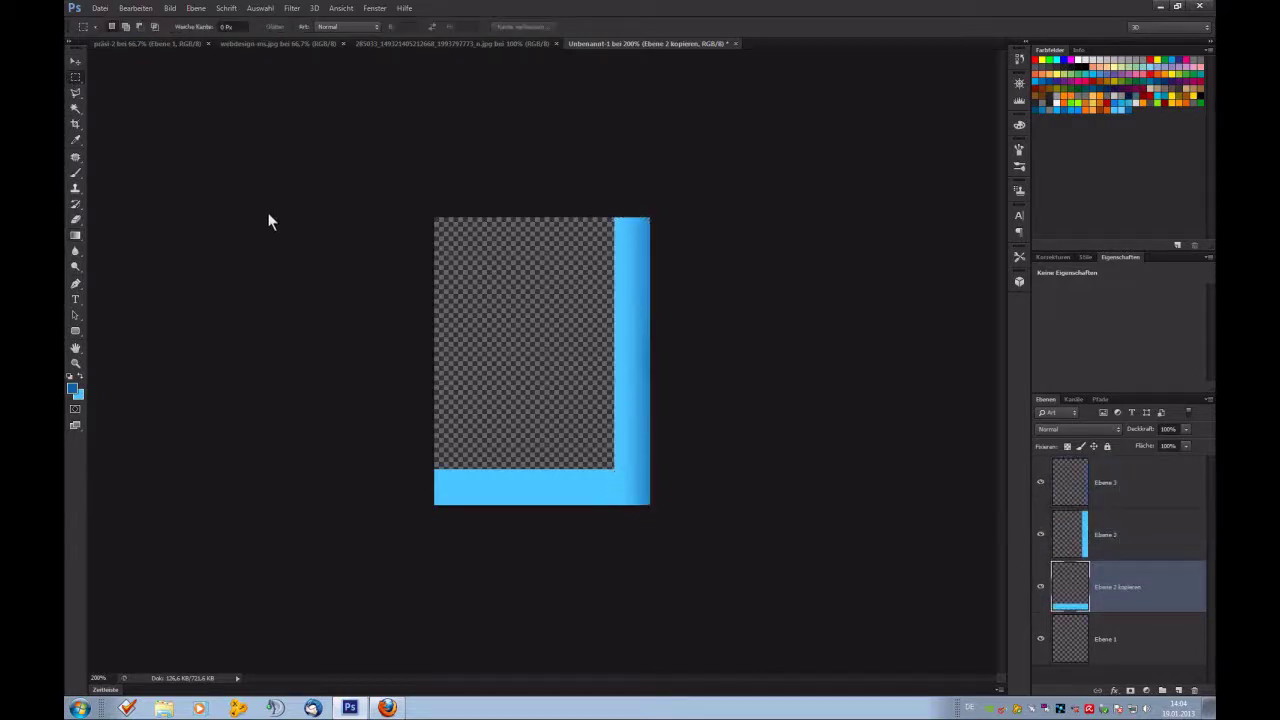
Add a layer above Ebene 2 kopieren and shade the selected bottom bar with a linear gradient that darkens toward its lower edge.
{"action": "left_click", "coordinate": [1179, 692]}
{"action": "left_click_drag", "start_coordinate": [434, 469], "coordinate": [722, 505]}
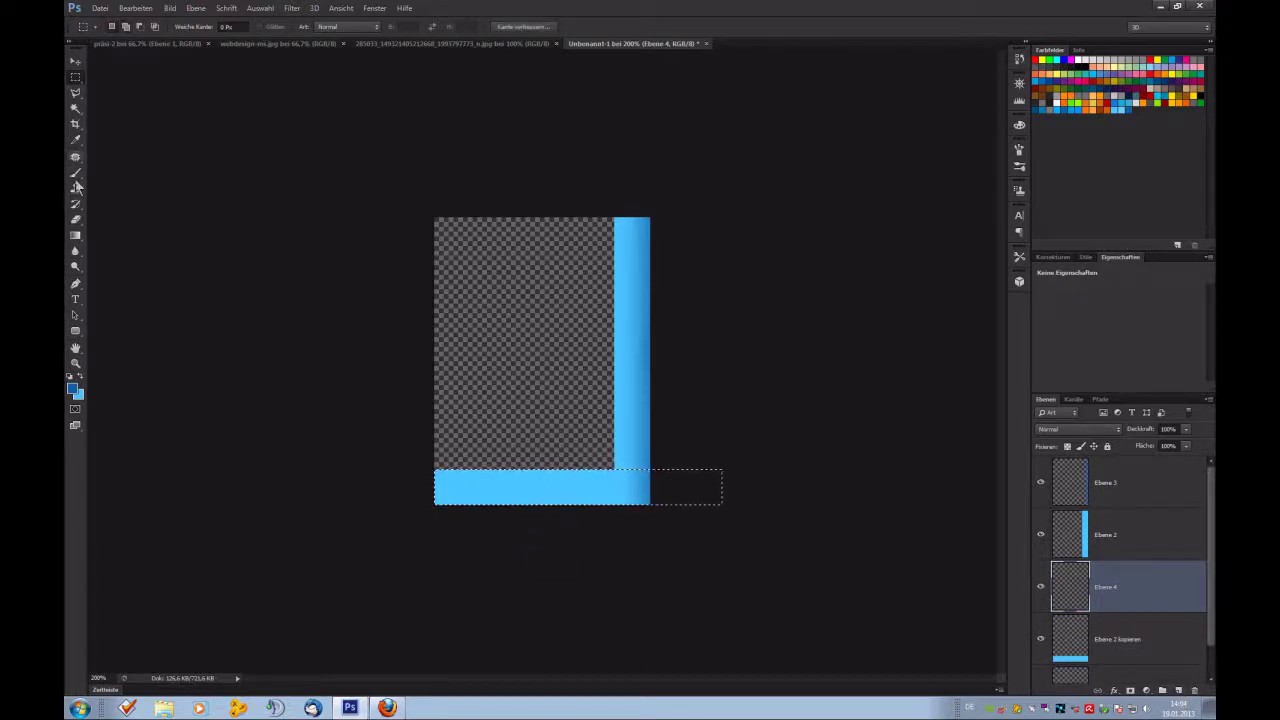
{"action": "left_click", "coordinate": [75, 235]}
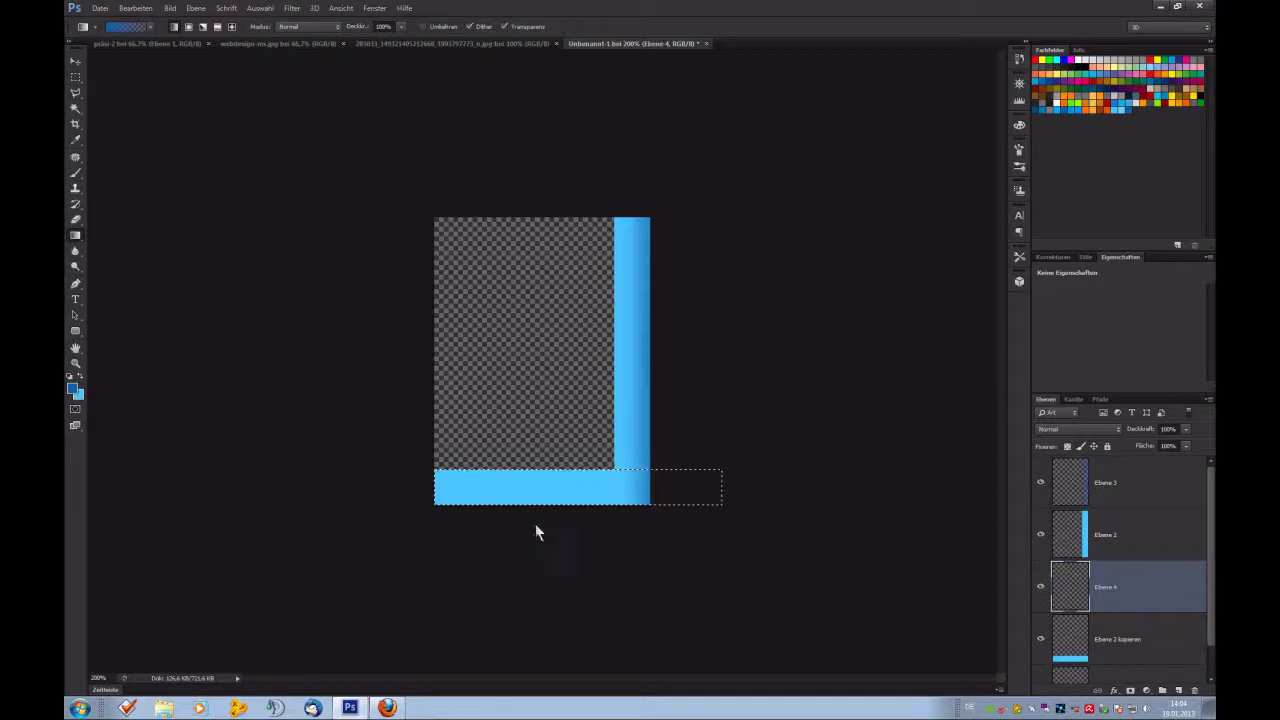
{"action": "left_click_drag", "start_coordinate": [530, 472], "coordinate": [531, 504]}
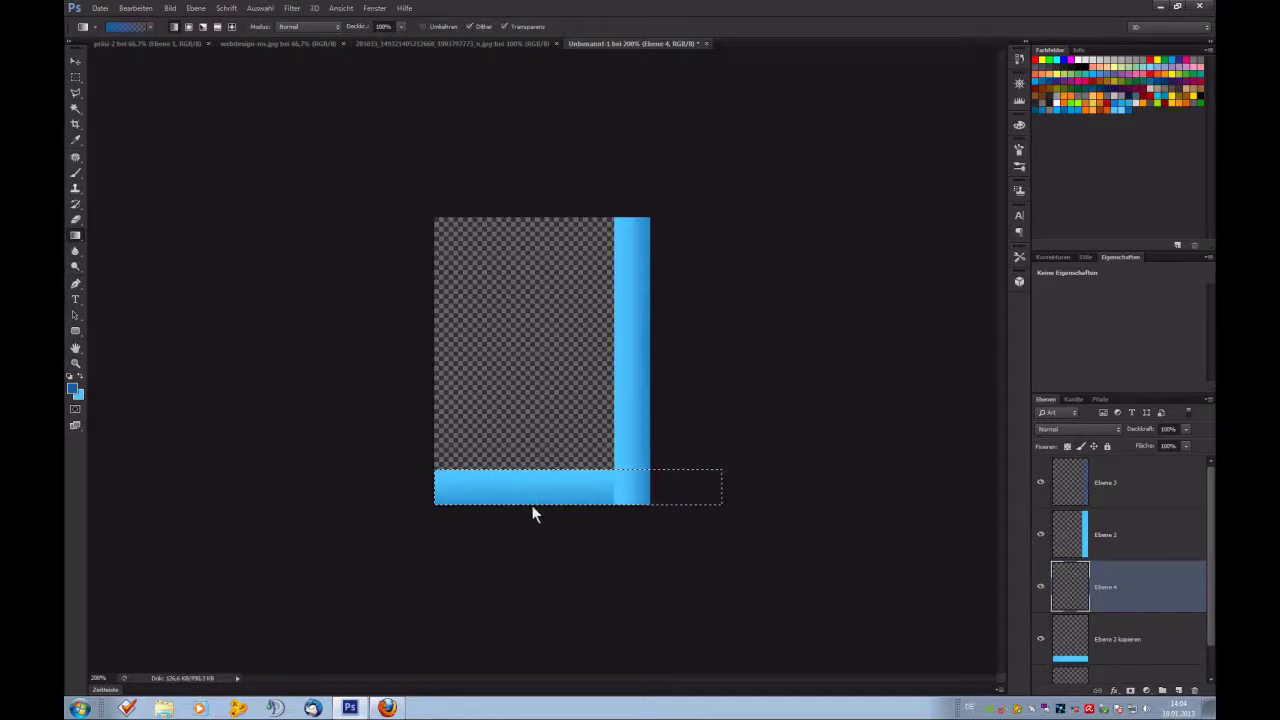
Move the bottom bar's gradient layer, Ebene 4, above Ebene 2 and remove the selection.
{"action": "left_click", "coordinate": [1142, 532]}
{"action": "left_click", "coordinate": [1125, 582]}
{"action": "left_click_drag", "start_coordinate": [1128, 585], "coordinate": [1131, 519]}
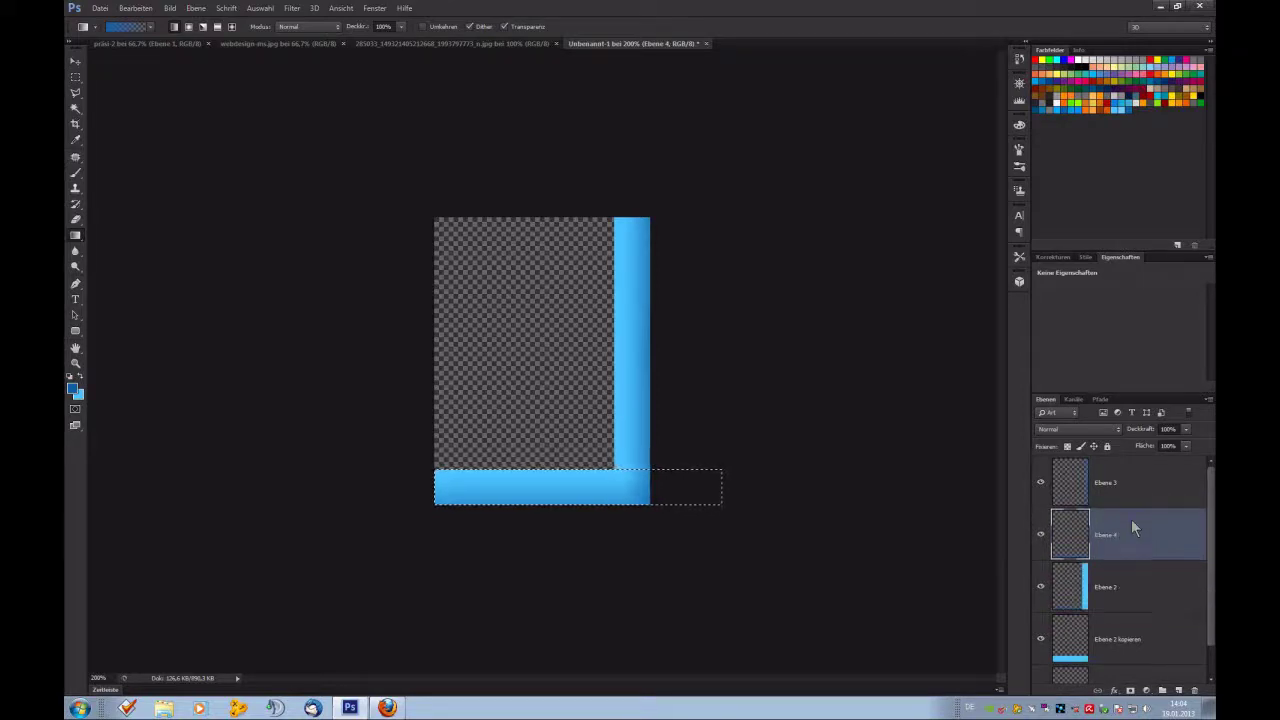
{"action": "key", "text": "m"}
{"action": "key", "text": "ctrl+d"}
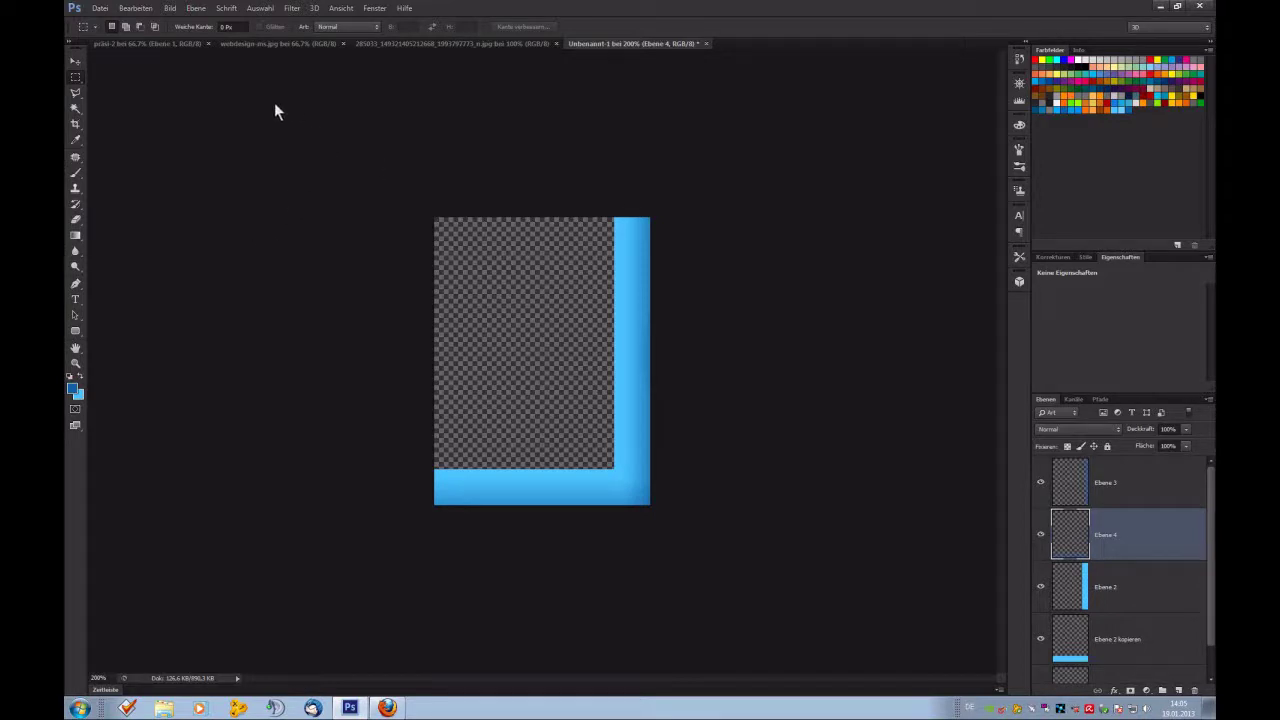
Select the winged mascot and MF eSPORT lettering in the präsi-2 document by selecting the white background and inverting the selection.
{"action": "left_click", "coordinate": [145, 44]}
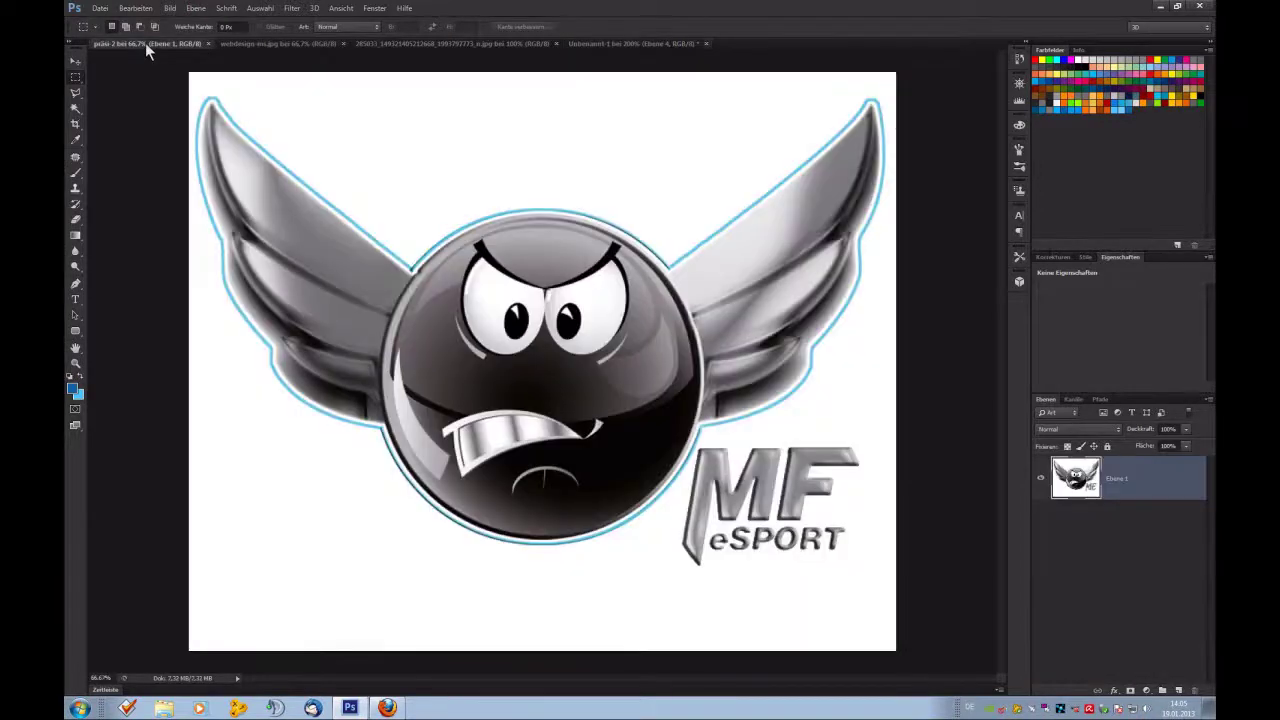
{"action": "left_click", "coordinate": [77, 108]}
{"action": "left_click", "coordinate": [518, 123]}
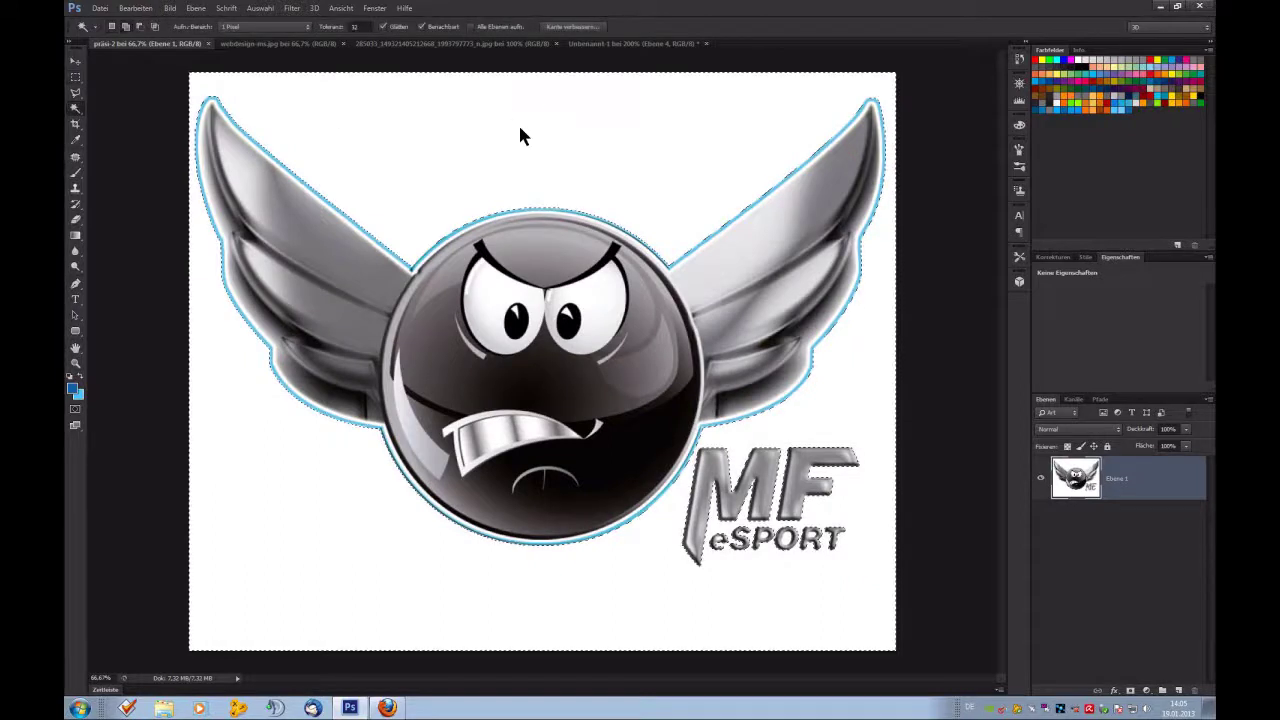
{"action": "left_click", "coordinate": [259, 8]}
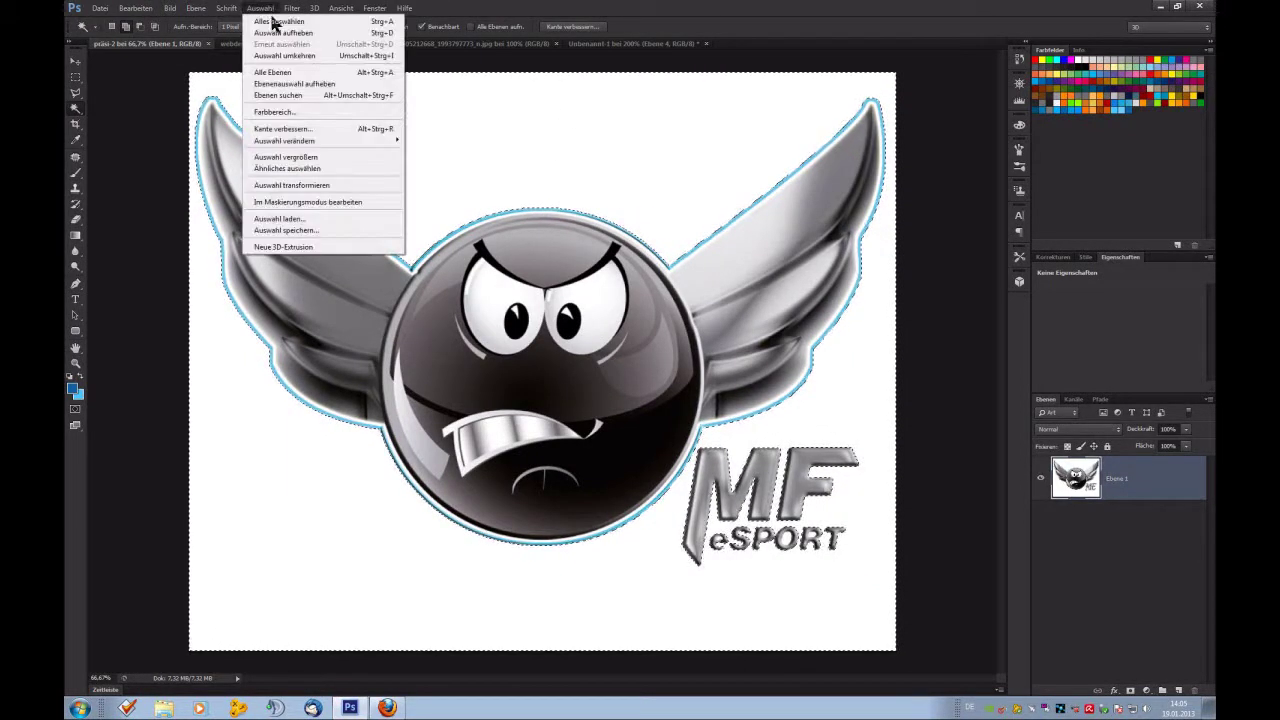
{"action": "left_click", "coordinate": [290, 47]}
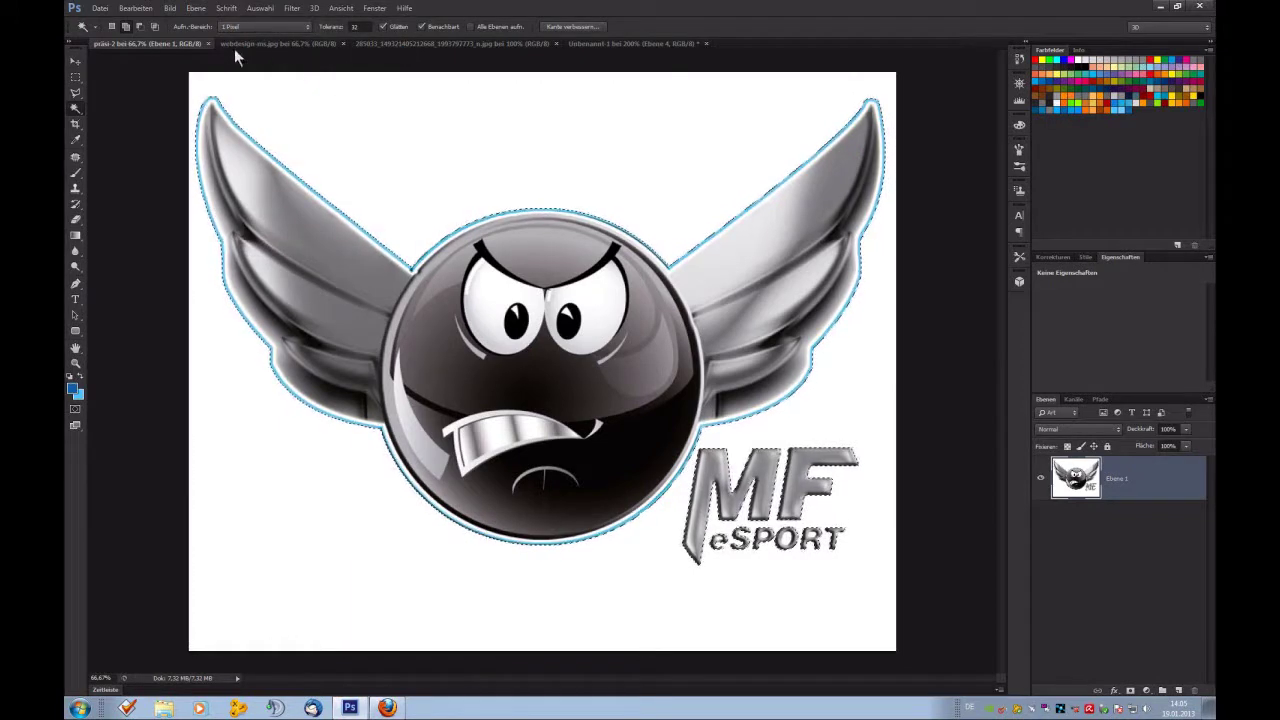
Copy the selected mascot and lettering and paste them into the untitled document with the blue strips.
{"action": "left_click", "coordinate": [266, 43]}
{"action": "left_click", "coordinate": [450, 43]}
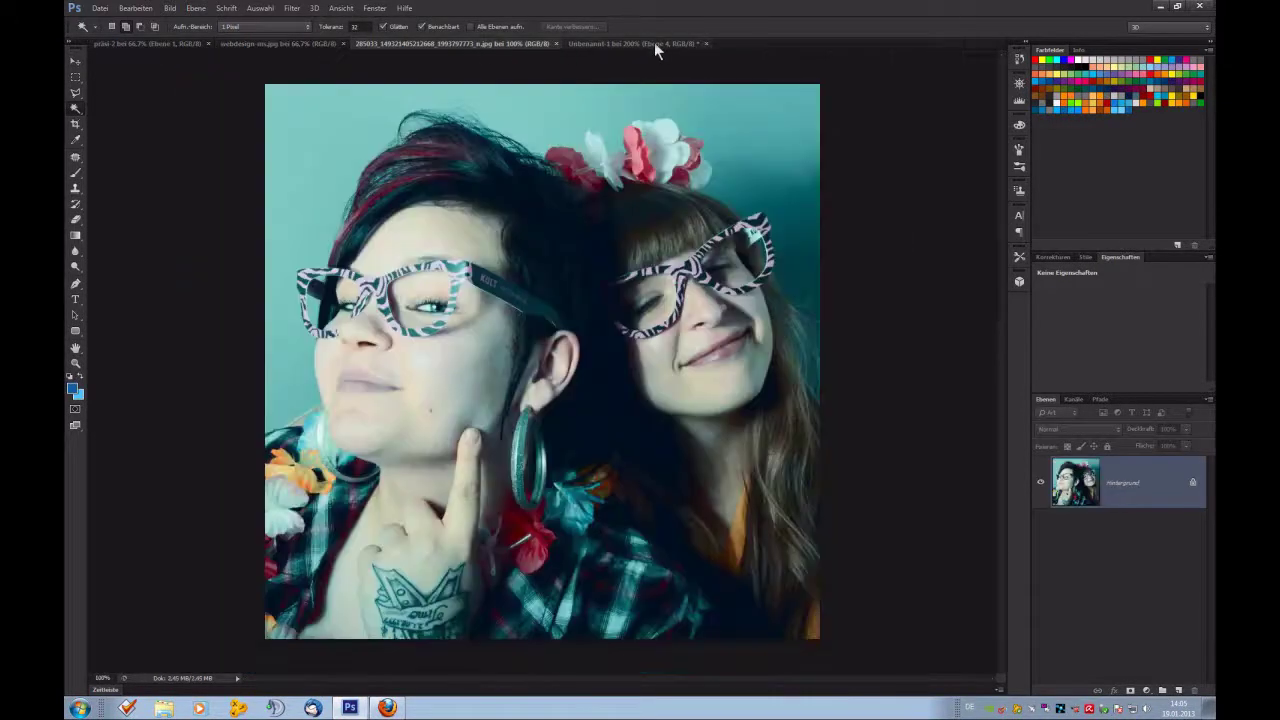
{"action": "left_click", "coordinate": [654, 43]}
{"action": "key", "text": "ctrl+v"}
Scale the pasted mascot down proportionally to about half the canvas width and place it in the lower-left corner.
{"action": "key", "text": "ctrl+t"}
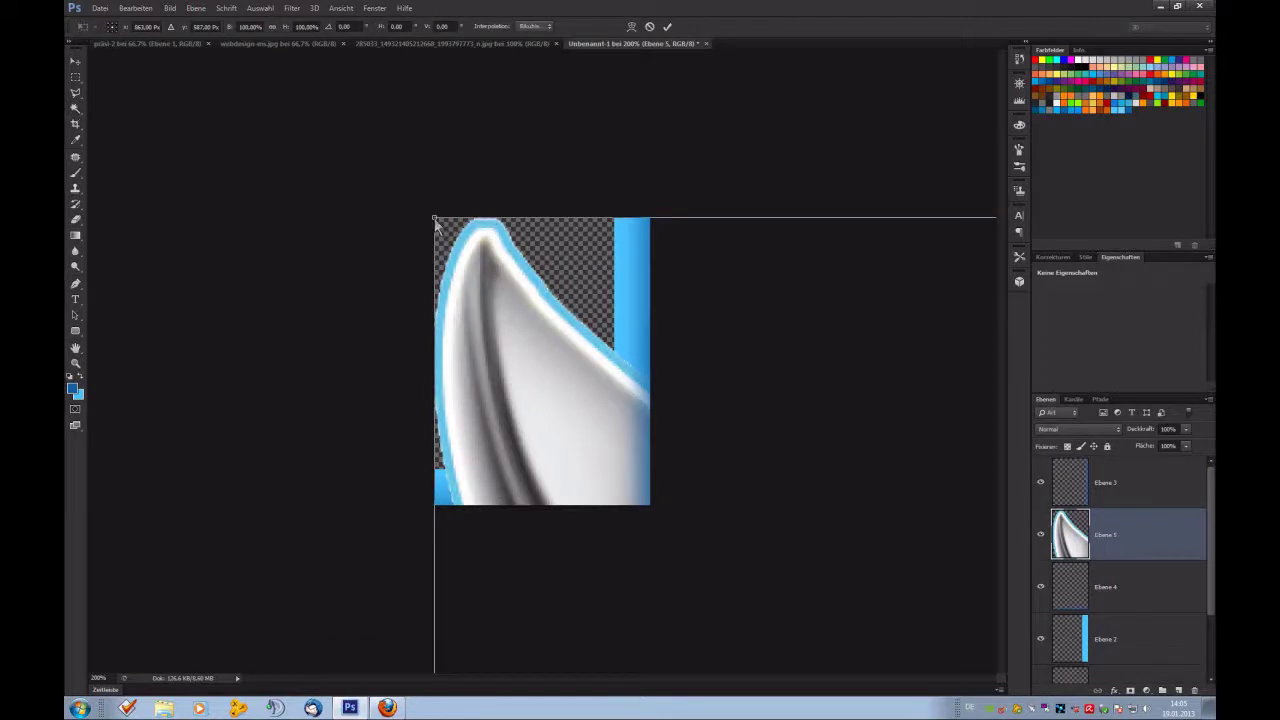
{"action": "left_click_drag", "start_coordinate": [491, 229], "coordinate": [291, 164]}
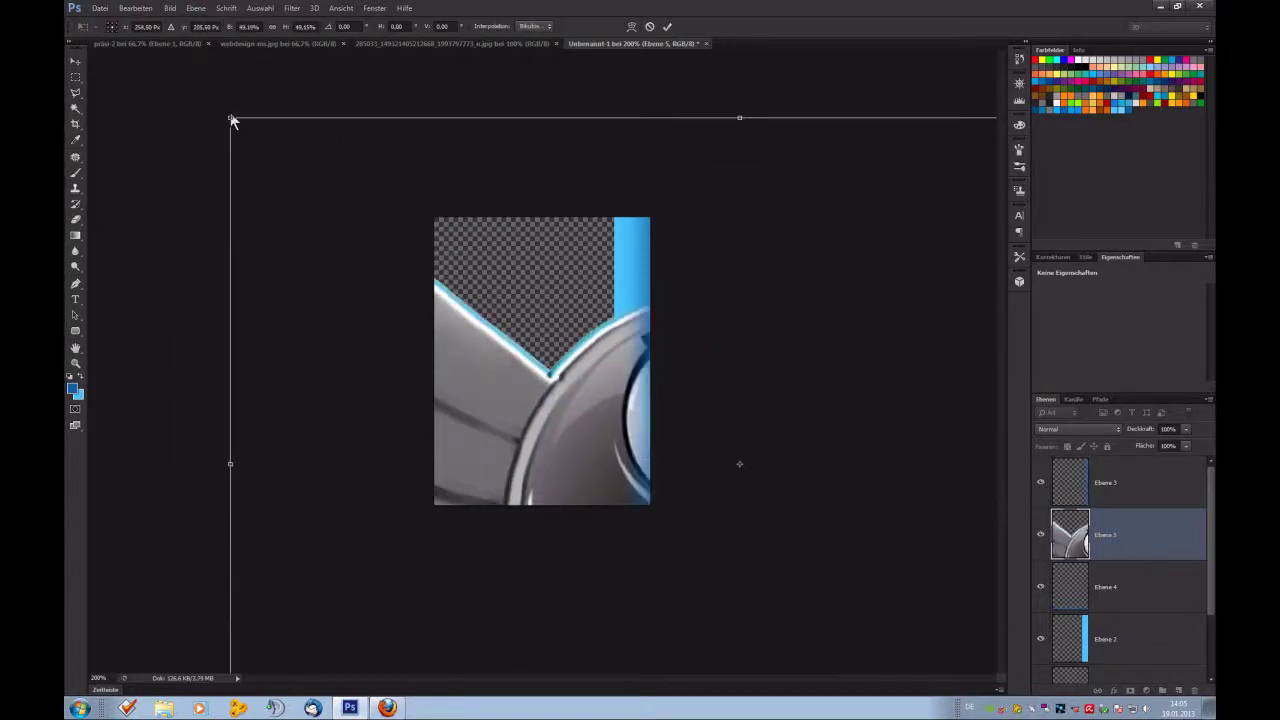
{"action": "left_click_drag", "start_coordinate": [230, 112], "coordinate": [967, 567]}
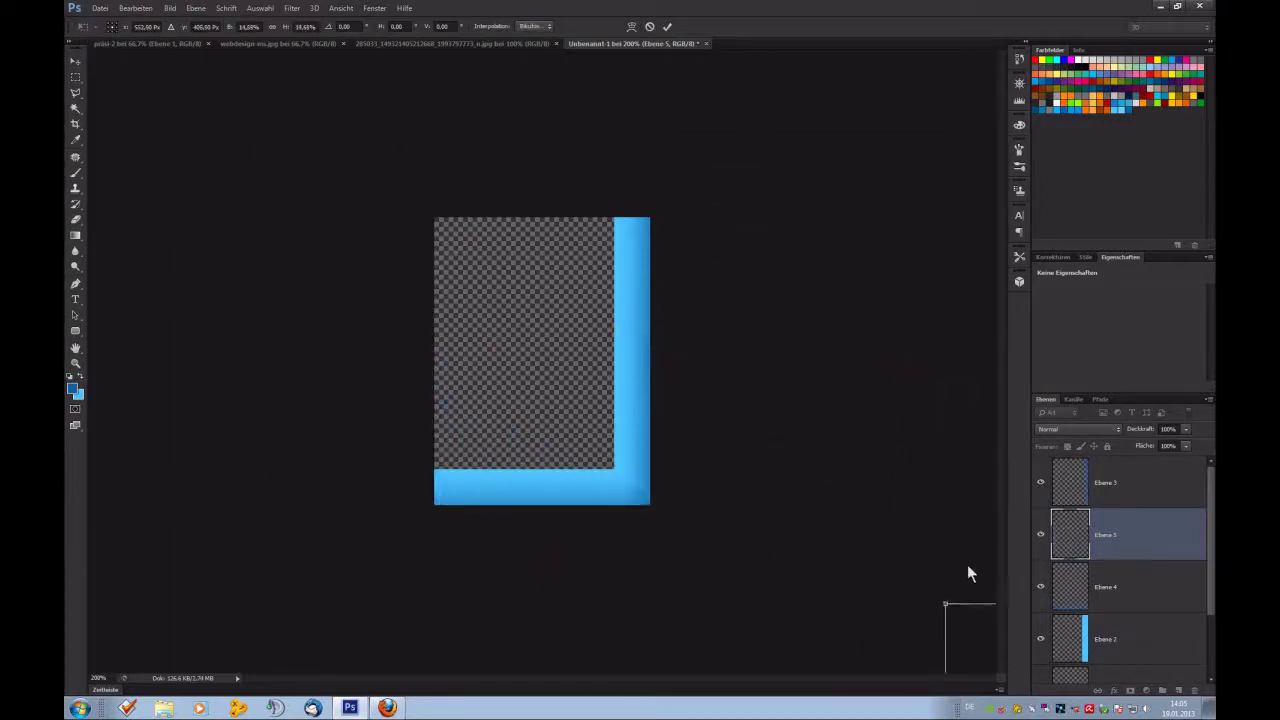
{"action": "left_click_drag", "start_coordinate": [975, 632], "coordinate": [282, 198]}
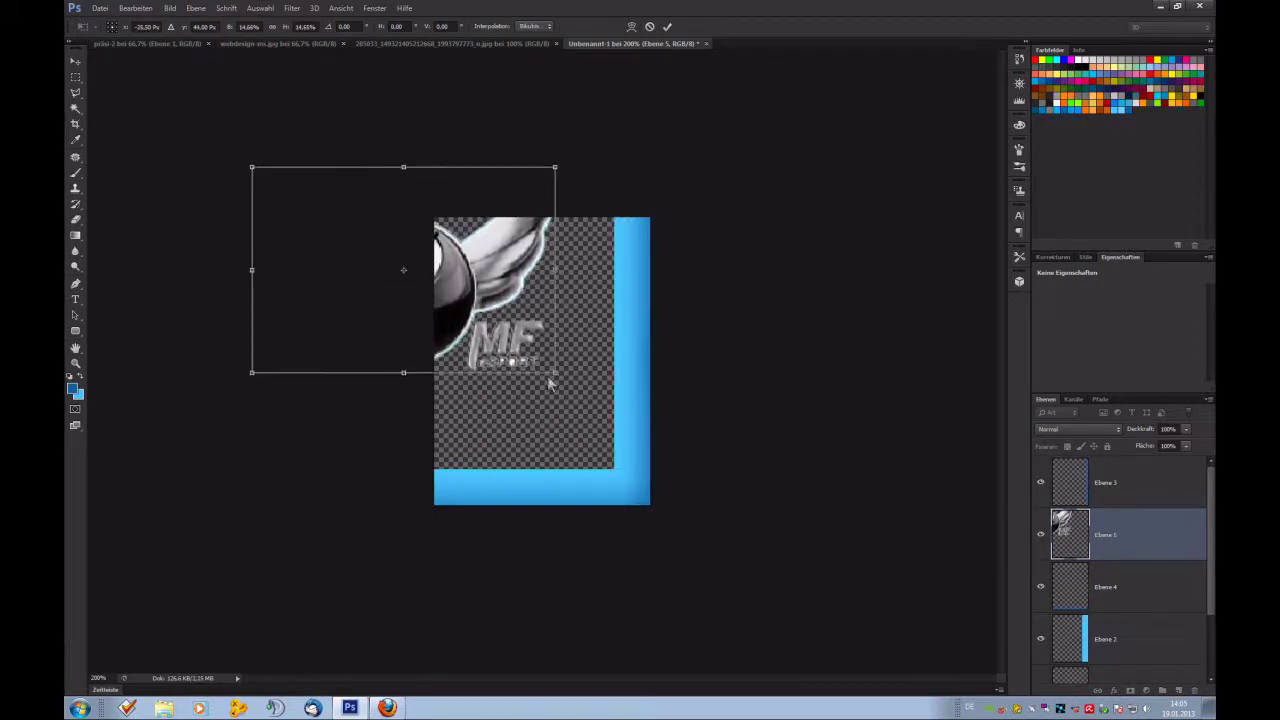
{"action": "left_click_drag", "start_coordinate": [556, 376], "coordinate": [375, 248]}
{"action": "left_click_drag", "start_coordinate": [337, 209], "coordinate": [522, 455]}
{"action": "key", "text": "Return"}
Move the mascot's layer, Ebene 5, to the top of the layer stack.
{"action": "key", "text": "w"}
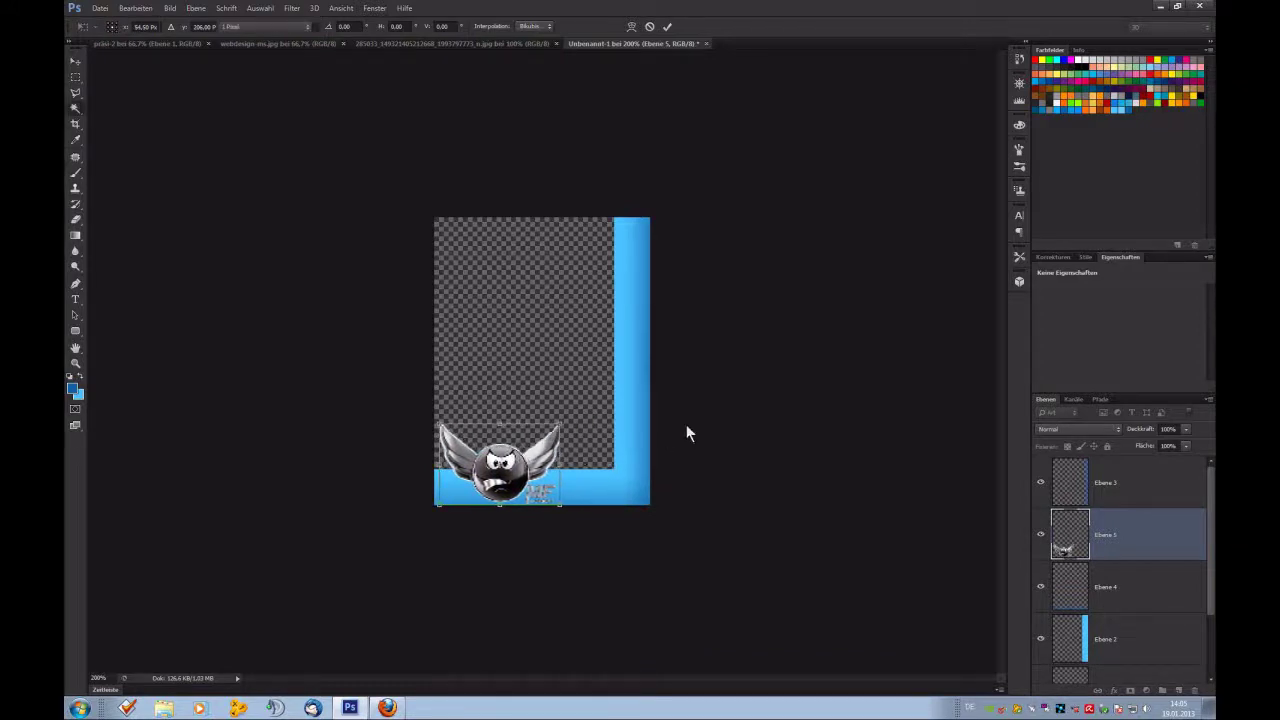
{"action": "key", "text": "v"}
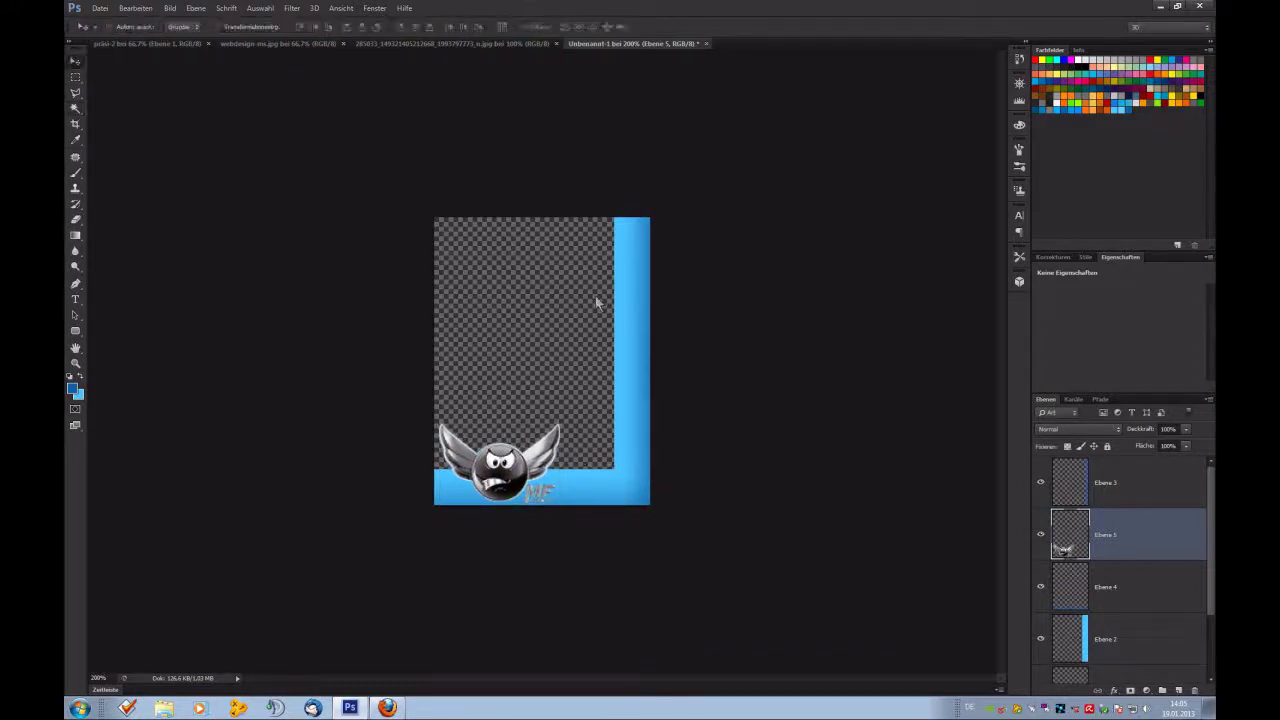
{"action": "left_click_drag", "start_coordinate": [1141, 538], "coordinate": [1124, 470]}
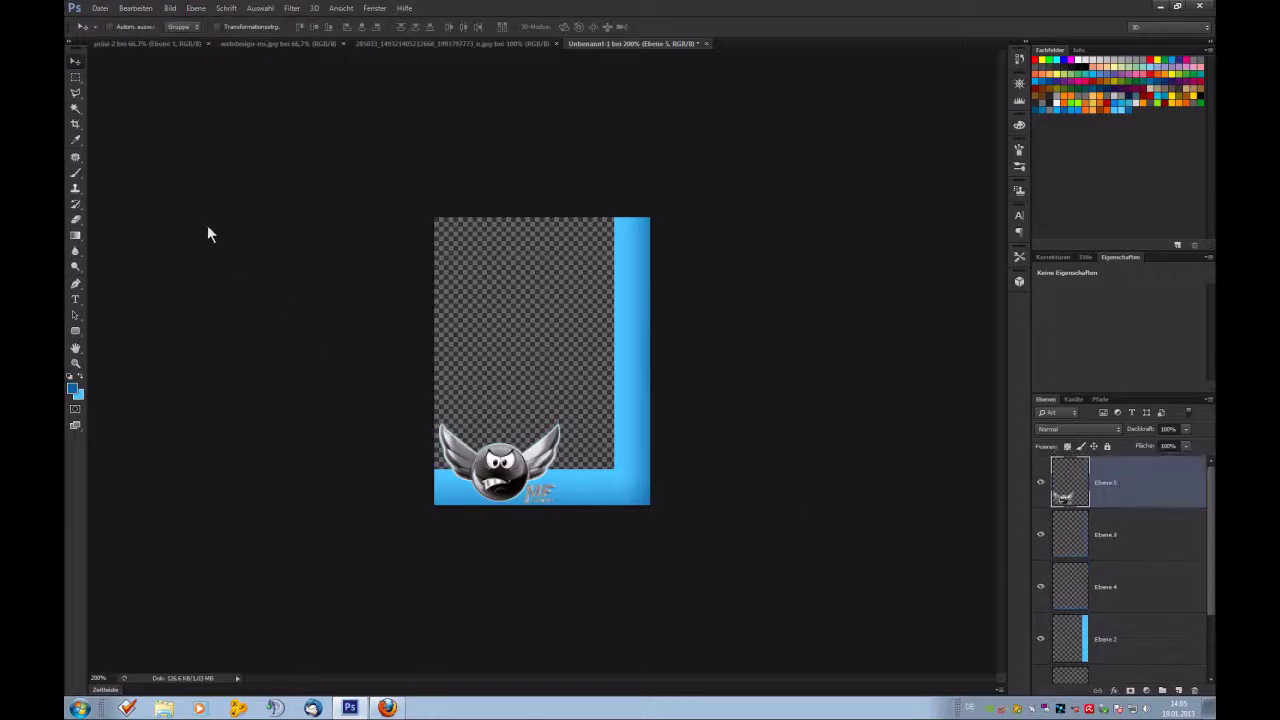
Outline the MF lettering beside the mascot with the Polygonal Lasso, delete it and remove the selection.
{"action": "key", "text": "l"}
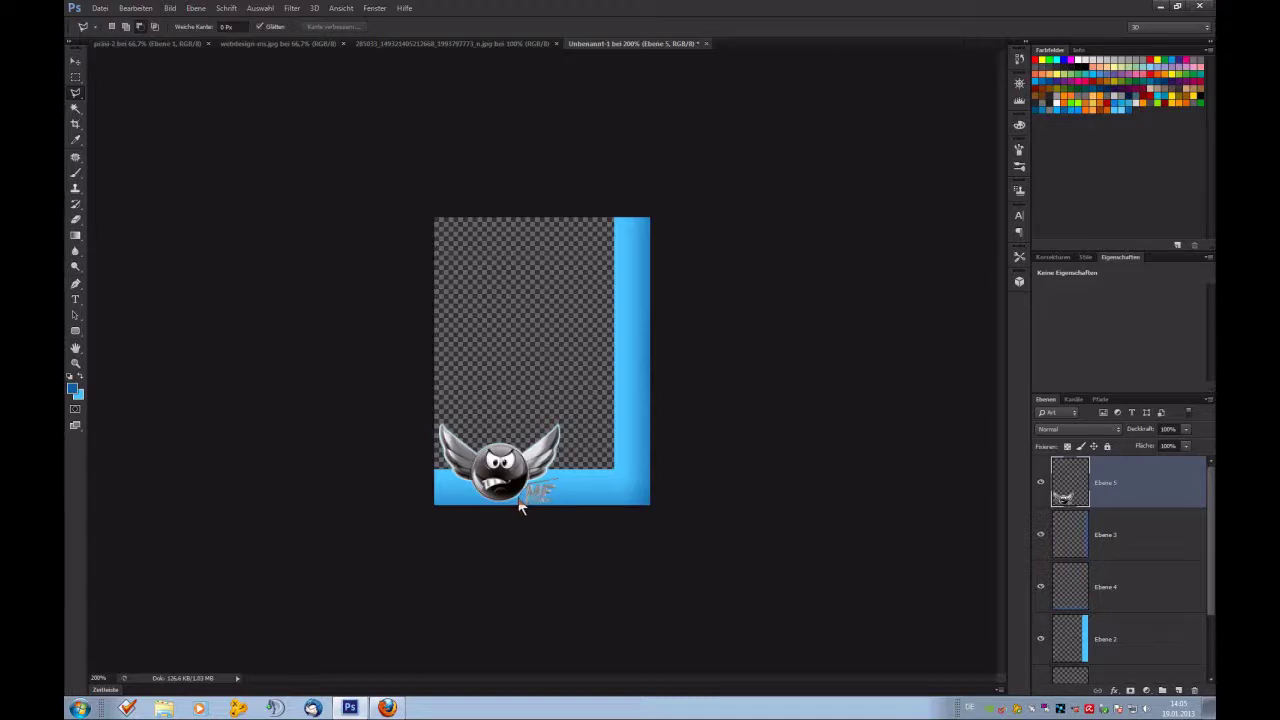
{"action": "left_click", "coordinate": [638, 572]}
{"action": "left_click", "coordinate": [606, 491]}
{"action": "double_click", "coordinate": [524, 480]}
{"action": "left_click", "coordinate": [75, 77]}
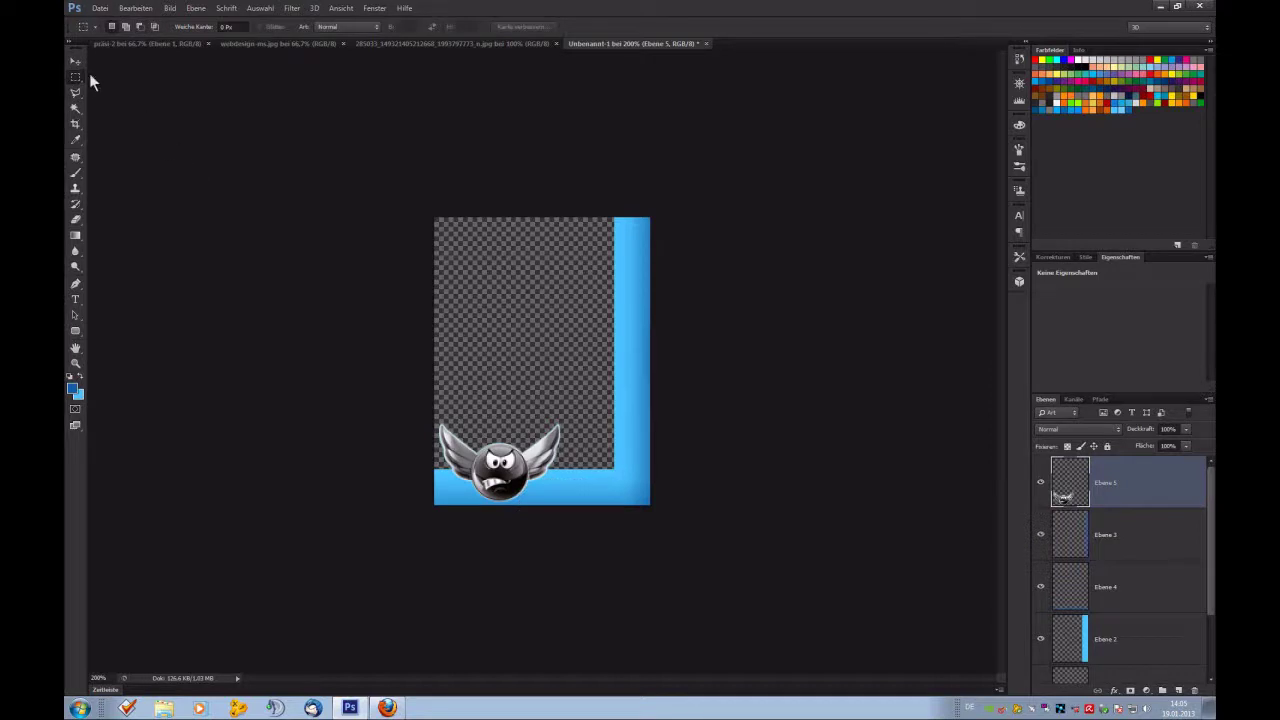
Rotate the mascot slightly clockwise and shift it partly past the canvas's lower-left corner.
{"action": "left_click", "coordinate": [75, 61]}
{"action": "left_click_drag", "start_coordinate": [542, 391], "coordinate": [572, 415]}
{"action": "key", "text": "ctrl+t"}
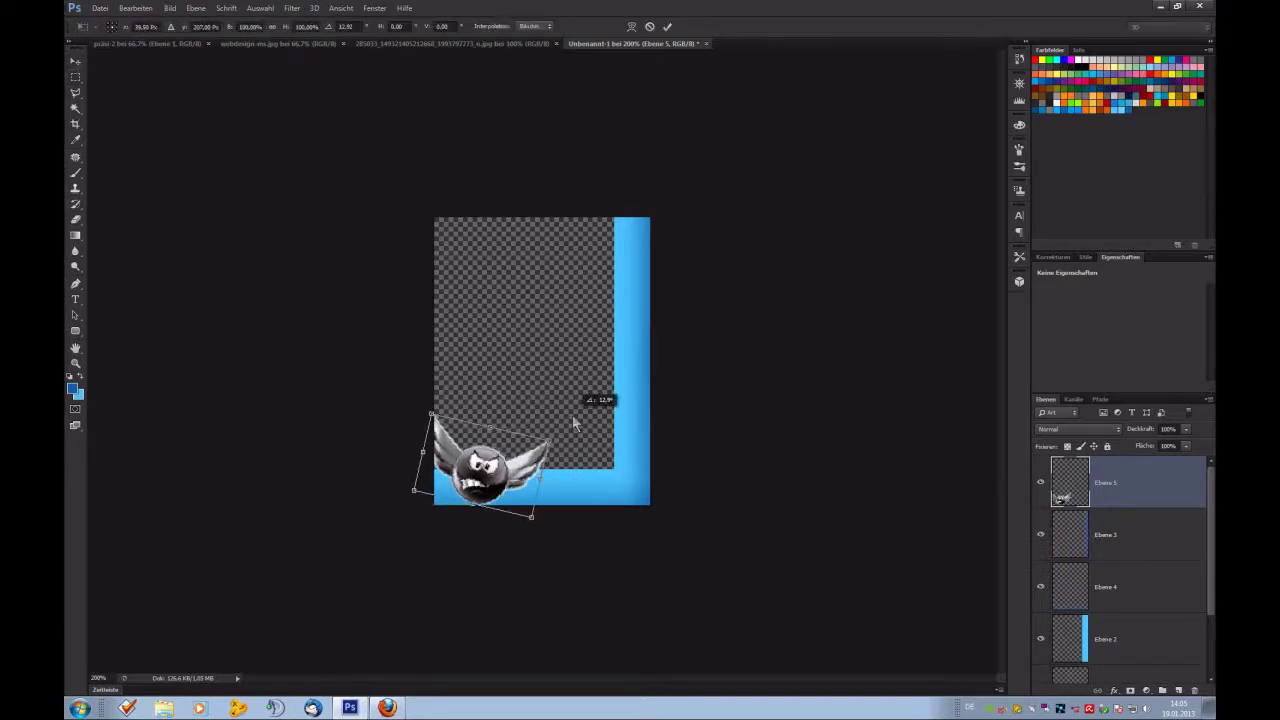
{"action": "mouse_move", "coordinate": [485, 466]}
{"action": "left_mouse_down"}
{"action": "mouse_move", "coordinate": [499, 471]}
{"action": "mouse_move", "coordinate": [488, 474]}
{"action": "left_mouse_up"}
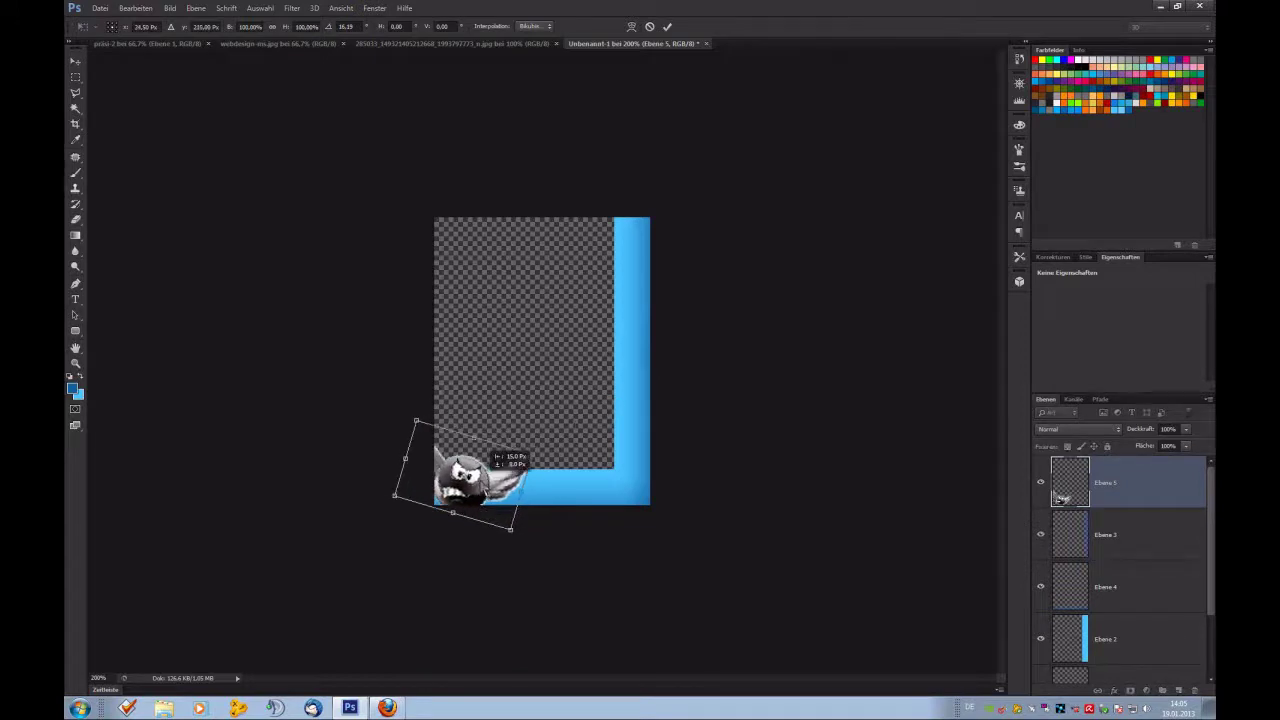
{"action": "left_click_drag", "start_coordinate": [591, 423], "coordinate": [576, 421]}
{"action": "left_click_drag", "start_coordinate": [505, 470], "coordinate": [507, 467]}
{"action": "key", "text": "Return"}
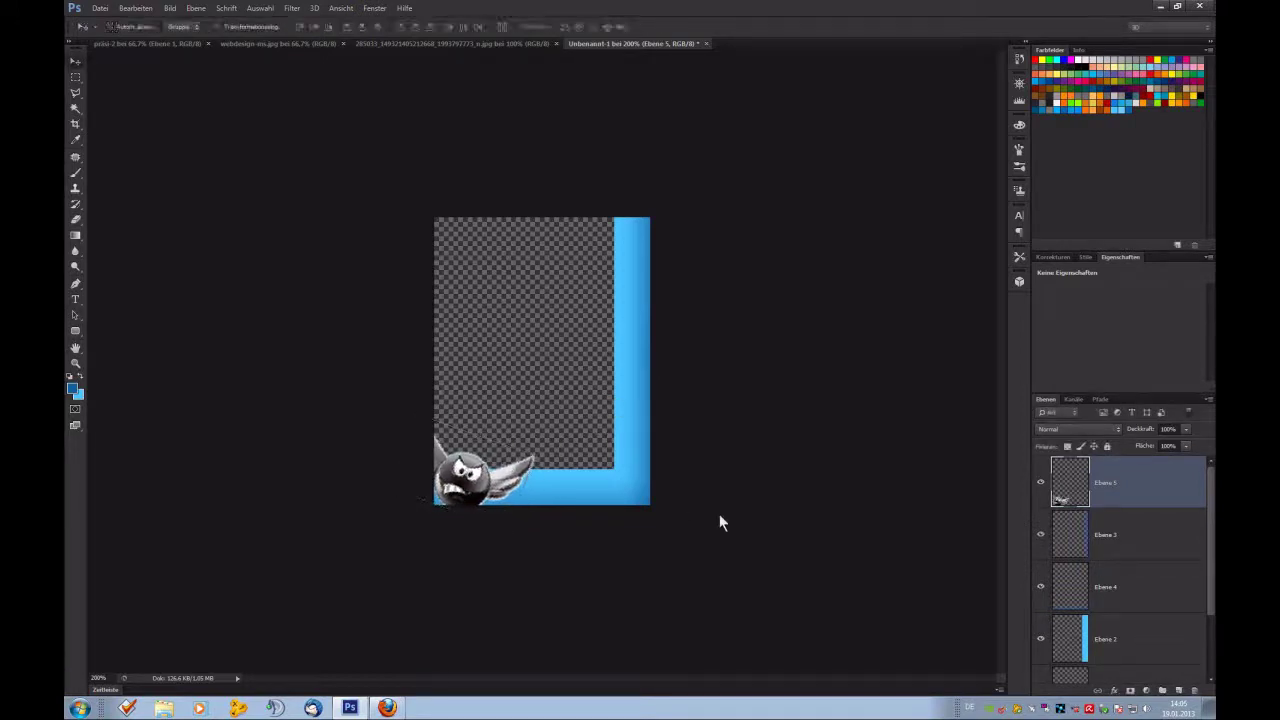
Add a new empty layer and place it between the mascot's layer, Ebene 5, and Ebene 3.
{"action": "key", "text": "ctrl+minus"}
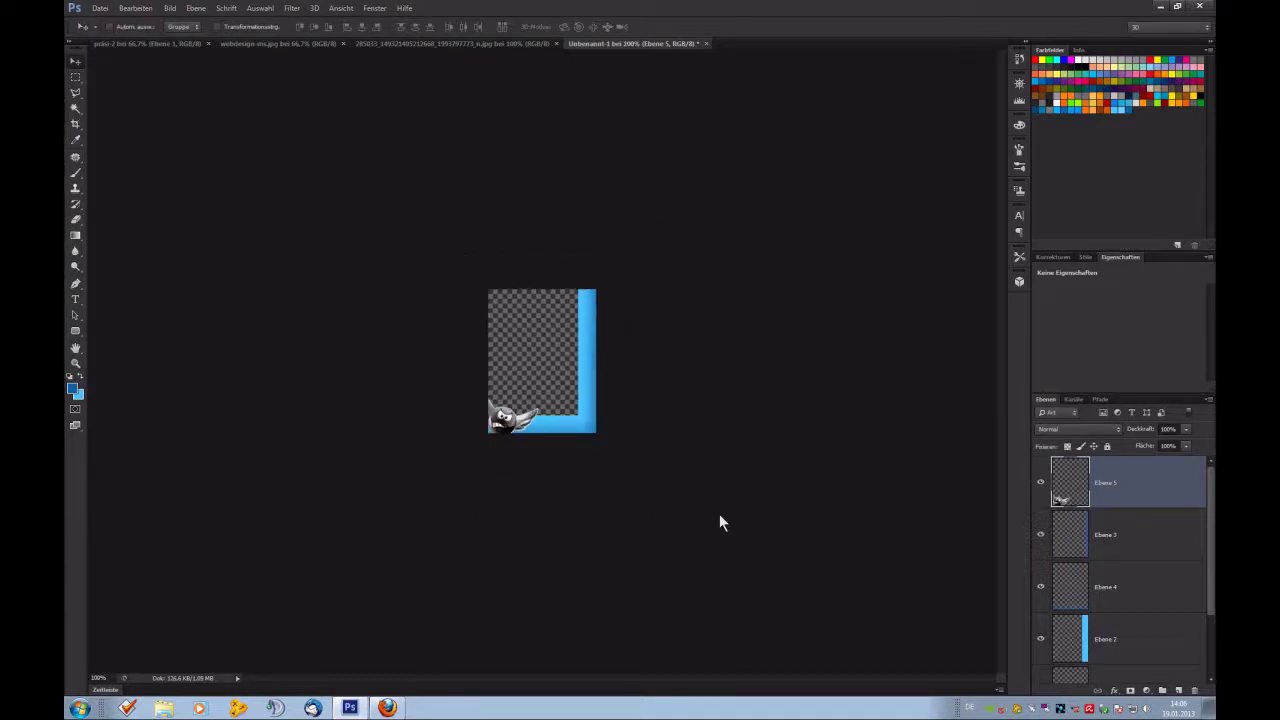
{"action": "key", "text": "ctrl+plus"}
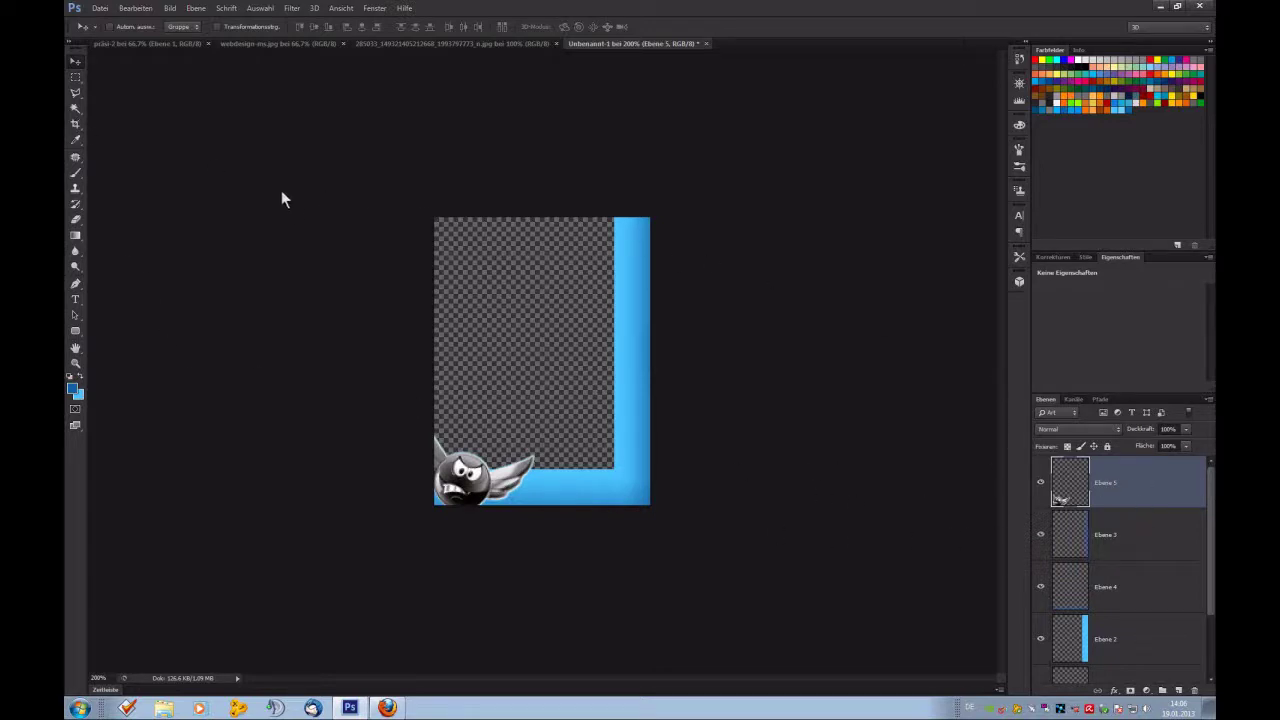
{"action": "left_click", "coordinate": [1140, 548]}
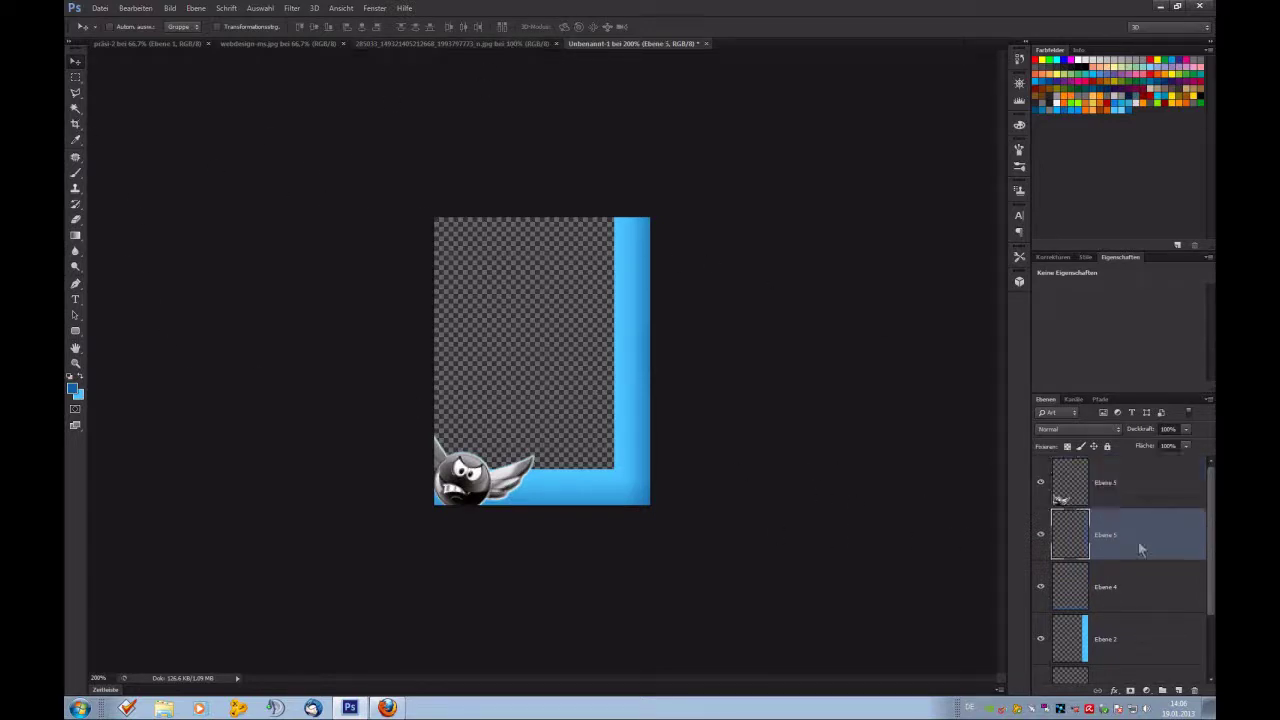
{"action": "left_click", "coordinate": [1140, 594]}
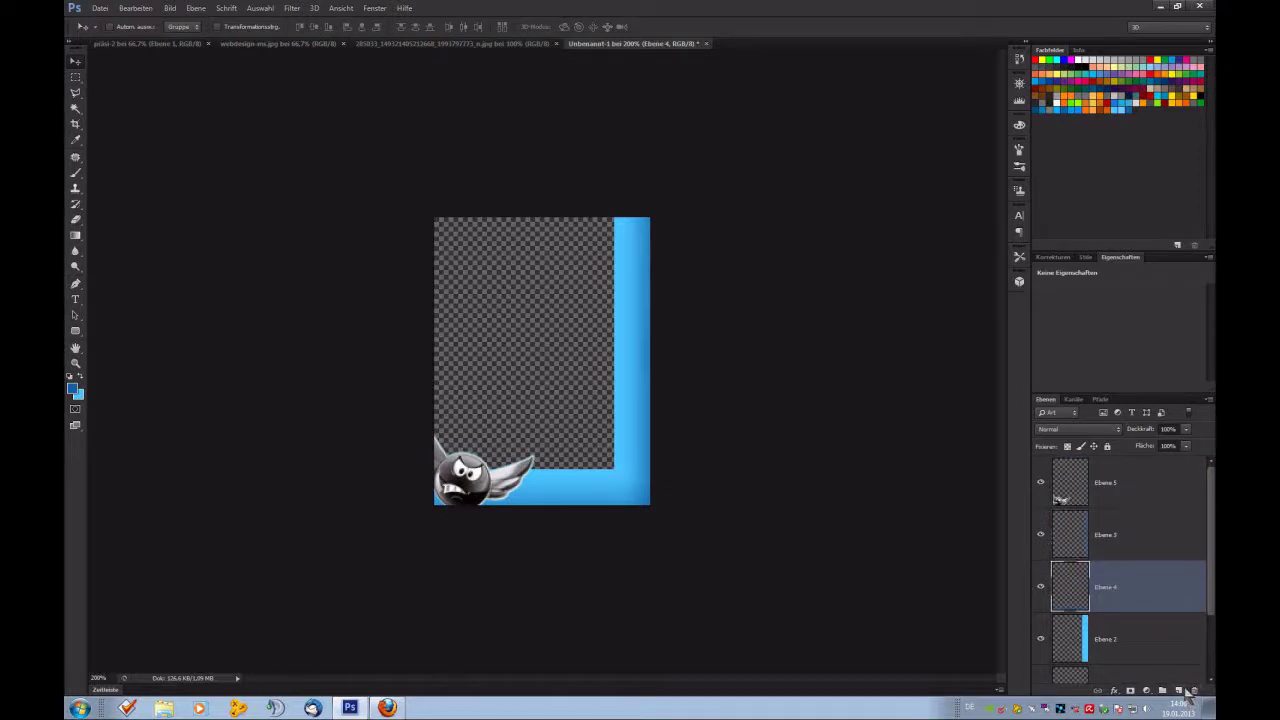
{"action": "left_click", "coordinate": [1180, 690]}
{"action": "left_click_drag", "start_coordinate": [1127, 580], "coordinate": [1134, 525]}
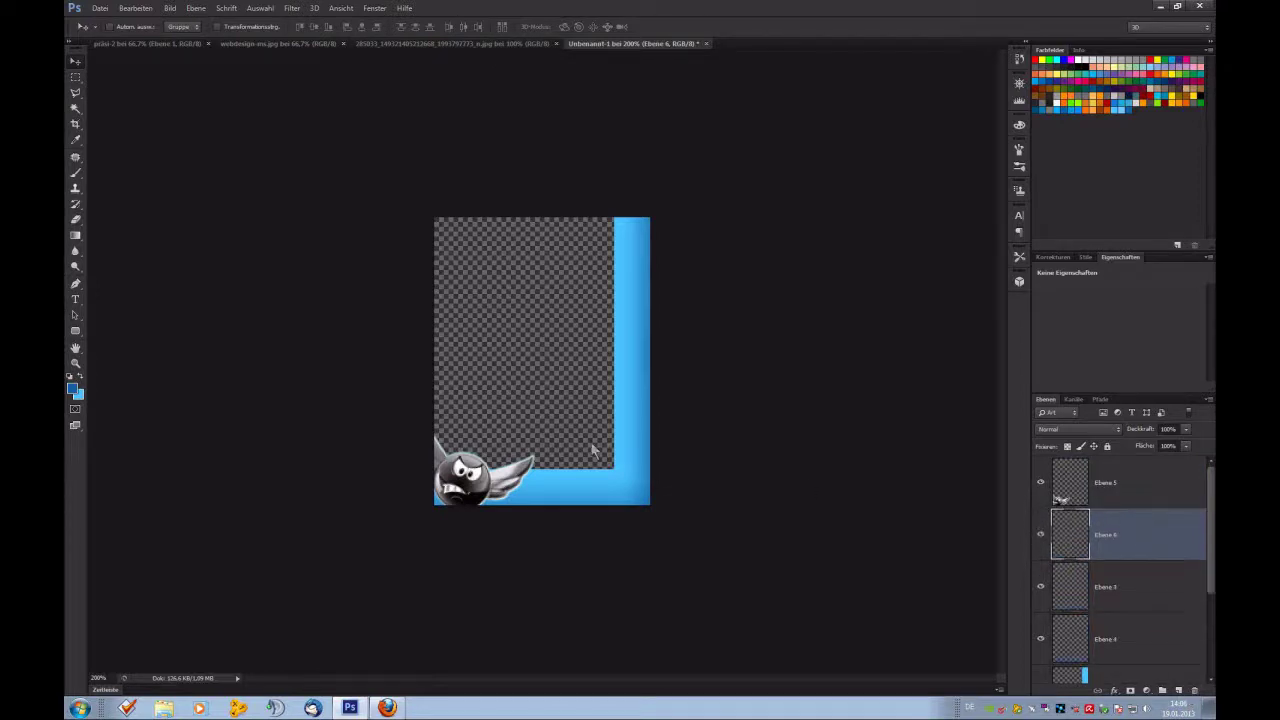
Choose a rough splatter-textured brush preset for the Brush tool.
{"action": "left_click", "coordinate": [77, 172]}
{"action": "left_click", "coordinate": [124, 27]}
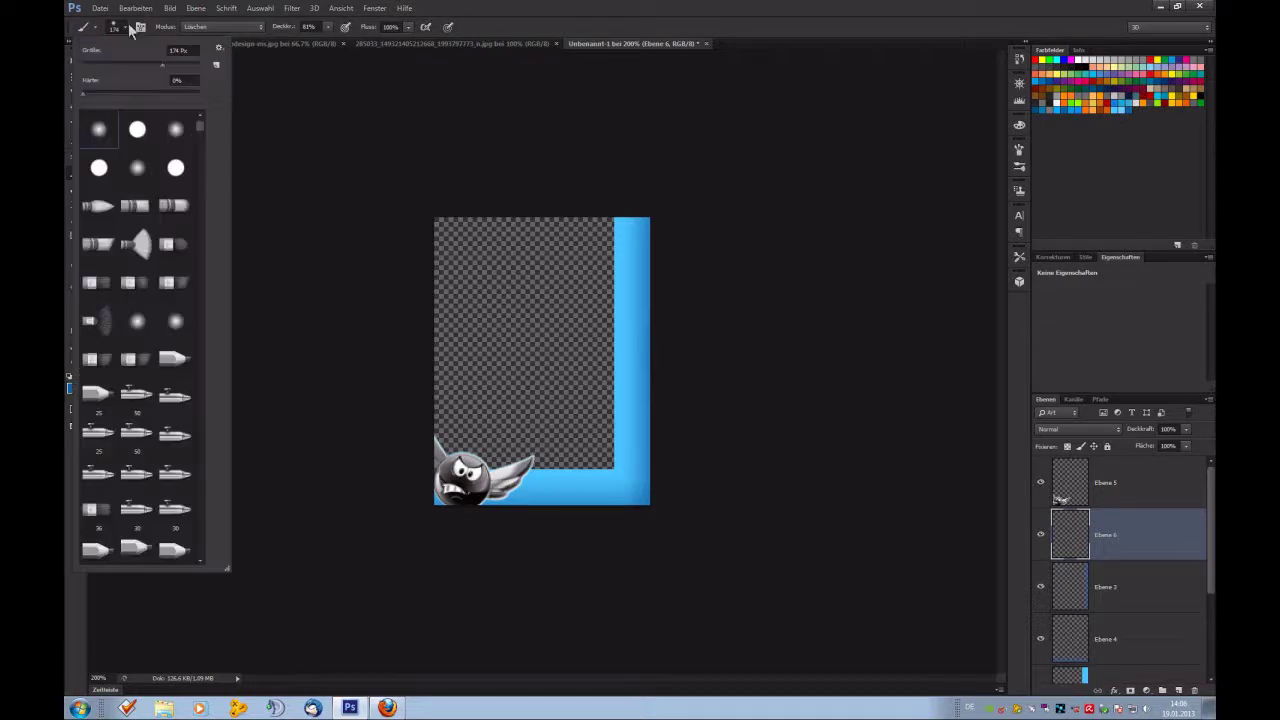
{"action": "left_click_drag", "start_coordinate": [205, 124], "coordinate": [204, 137]}
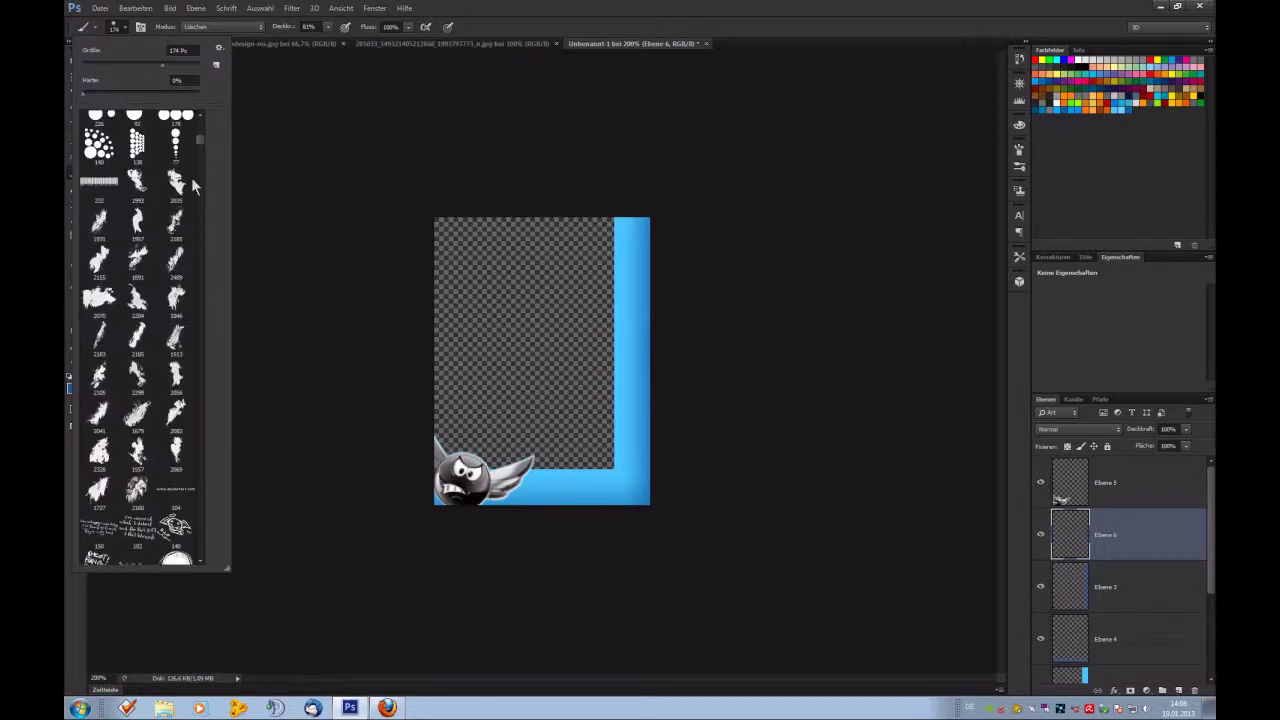
{"action": "left_click", "coordinate": [179, 214]}
{"action": "left_click", "coordinate": [695, 8]}
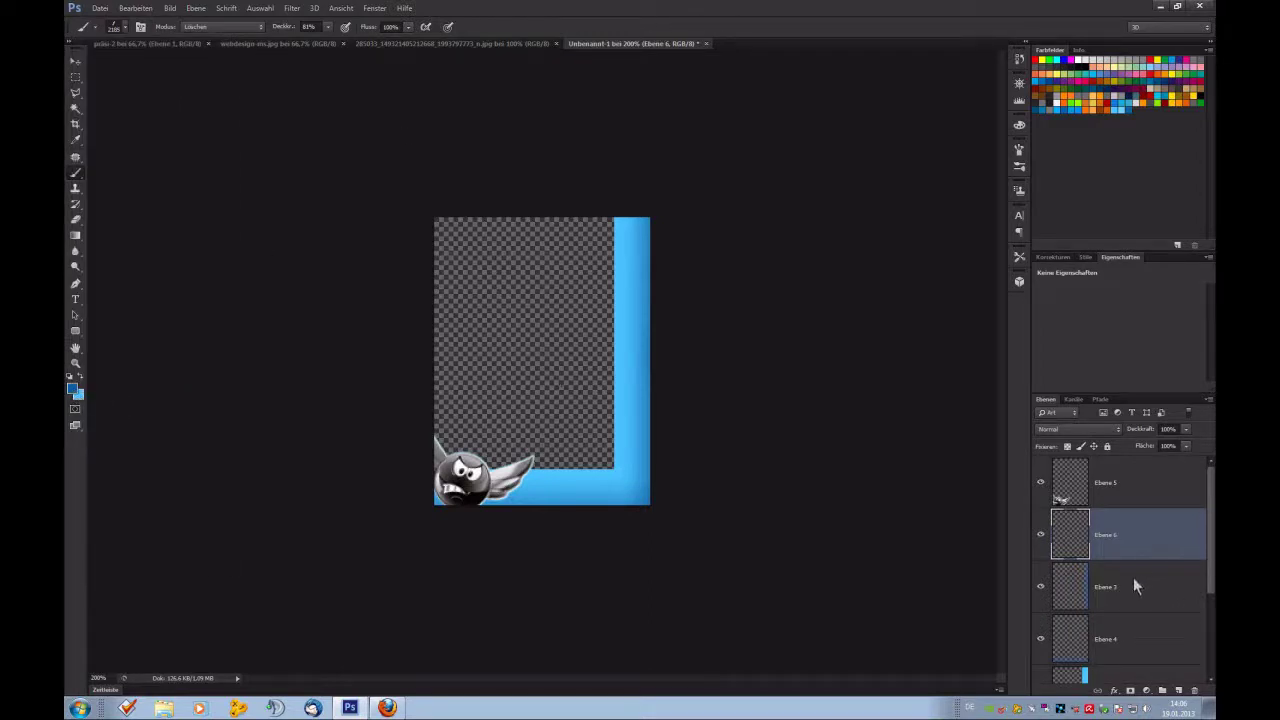
Load the outline of the vertical strip on layer Ebene 2 as a selection, keeping Ebene 6 active.
{"action": "scroll", "coordinate": [1130, 640], "scroll_direction": "down", "scroll_amount": 1}
{"action": "left_click", "coordinate": [1086, 555], "text": "ctrl"}
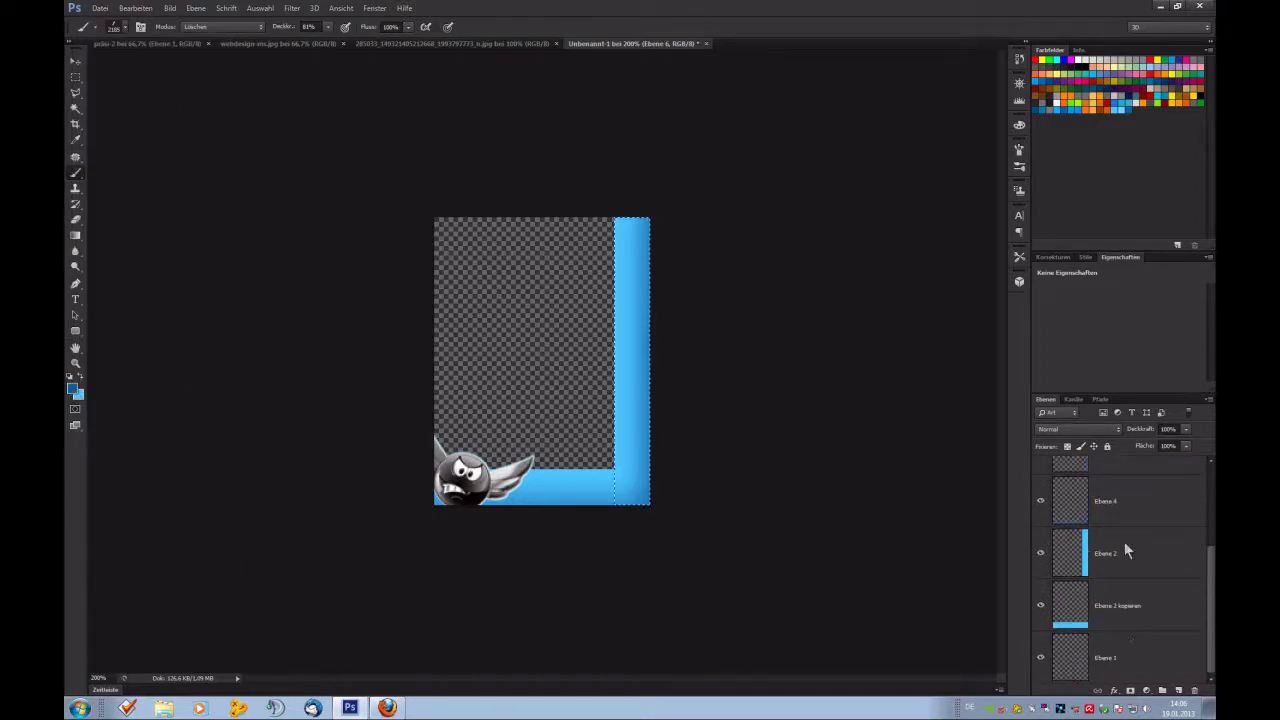
{"action": "scroll", "coordinate": [1124, 541], "scroll_direction": "up", "scroll_amount": 1}
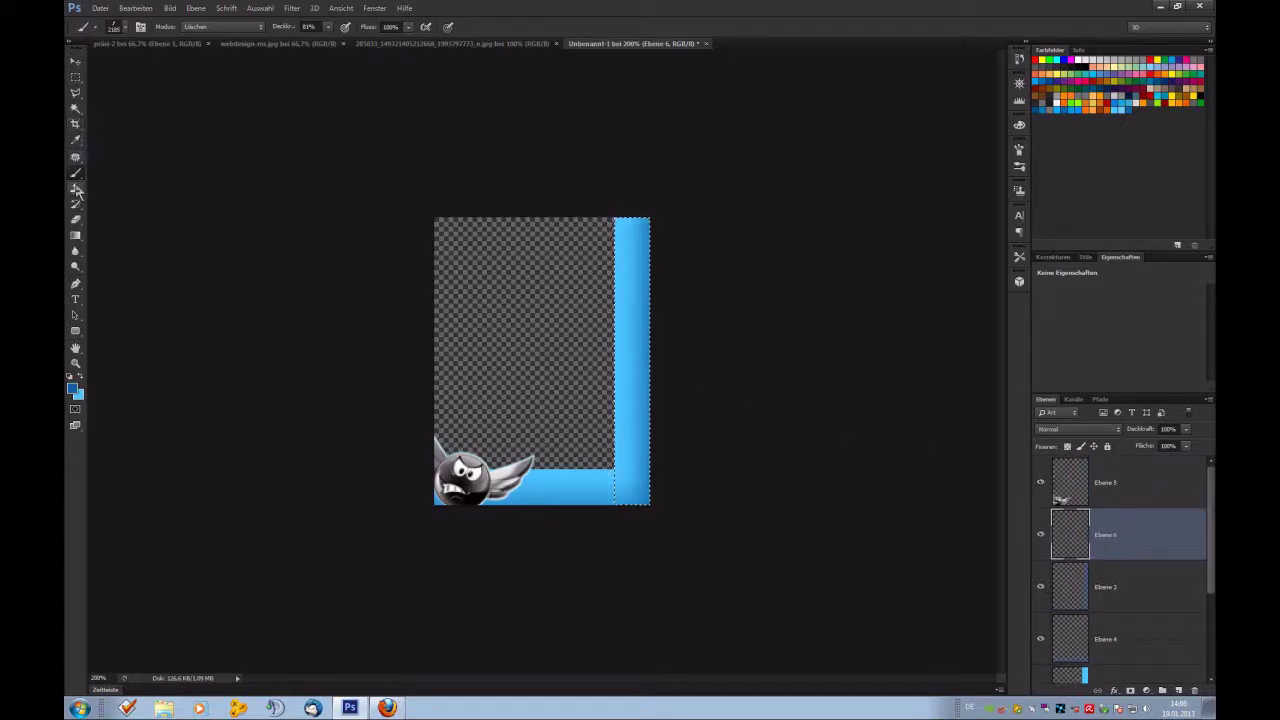
Set the brush to Normal mode, 19% opacity and 260 px, and try a stamp on the selected vertical strip.
{"action": "left_click", "coordinate": [208, 27]}
{"action": "left_click", "coordinate": [197, 42]}
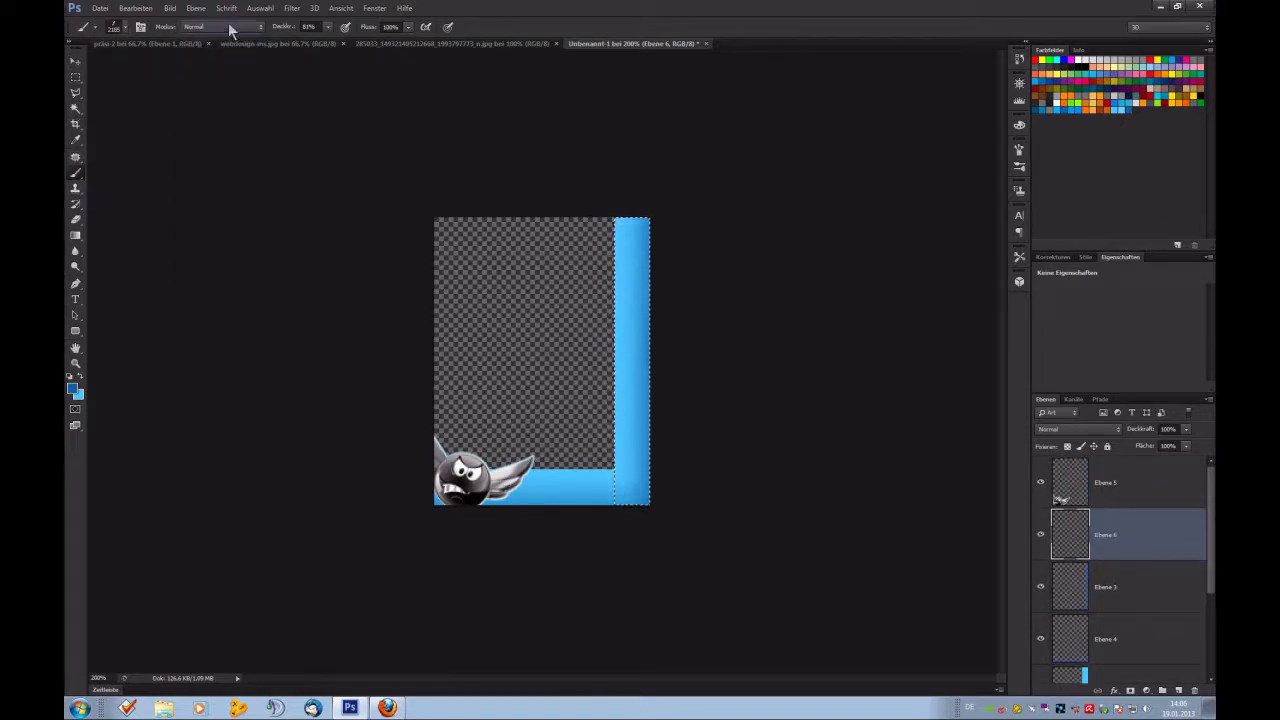
{"action": "left_click", "coordinate": [327, 27]}
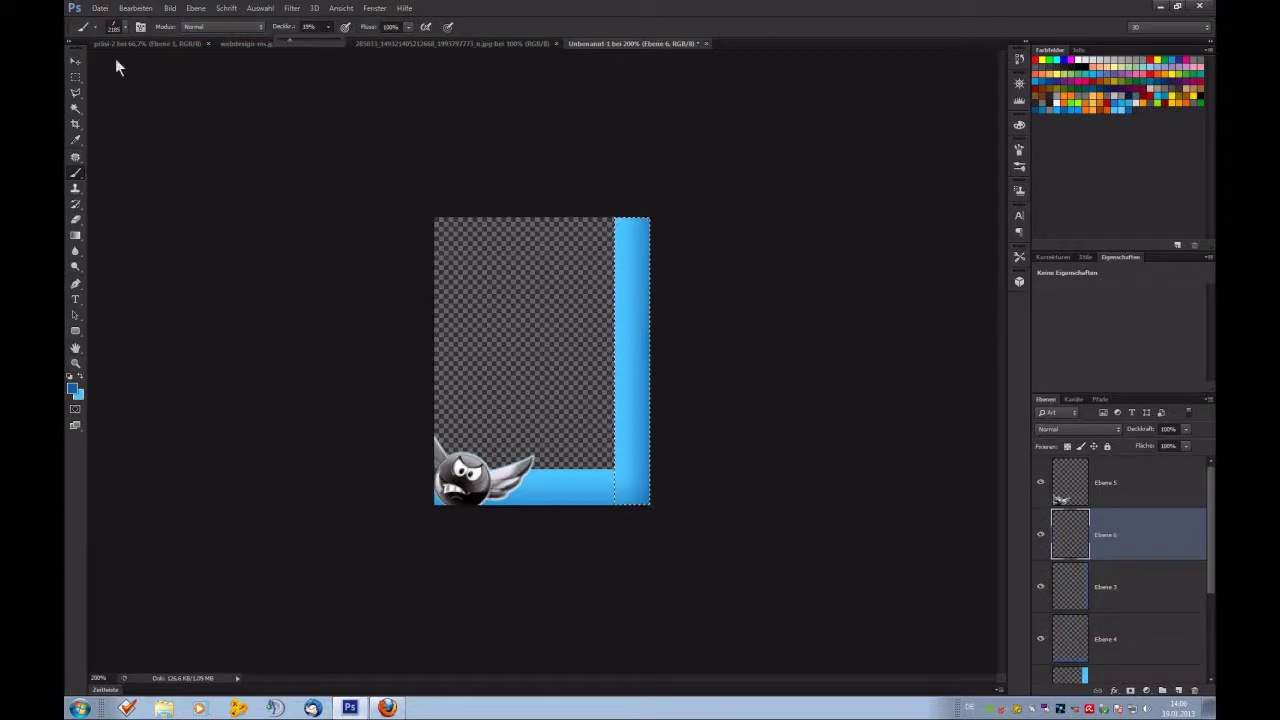
{"action": "left_click", "coordinate": [124, 29]}
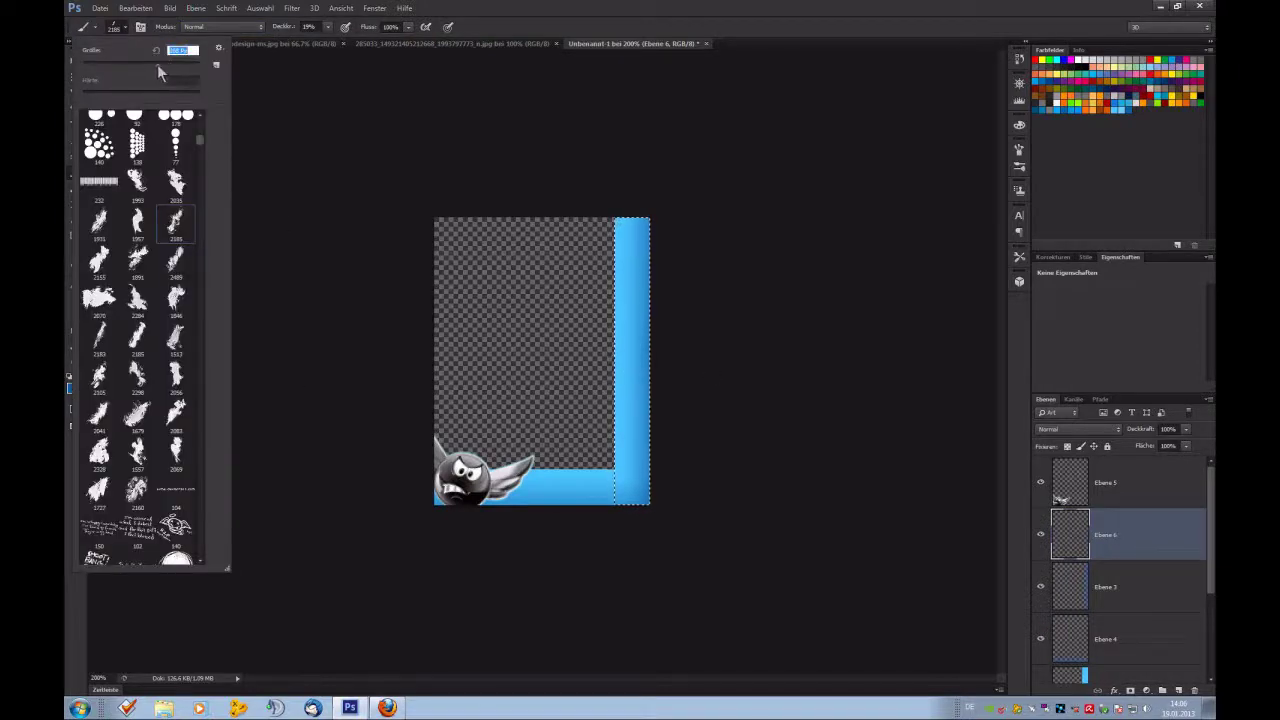
{"action": "left_click", "coordinate": [611, 300]}
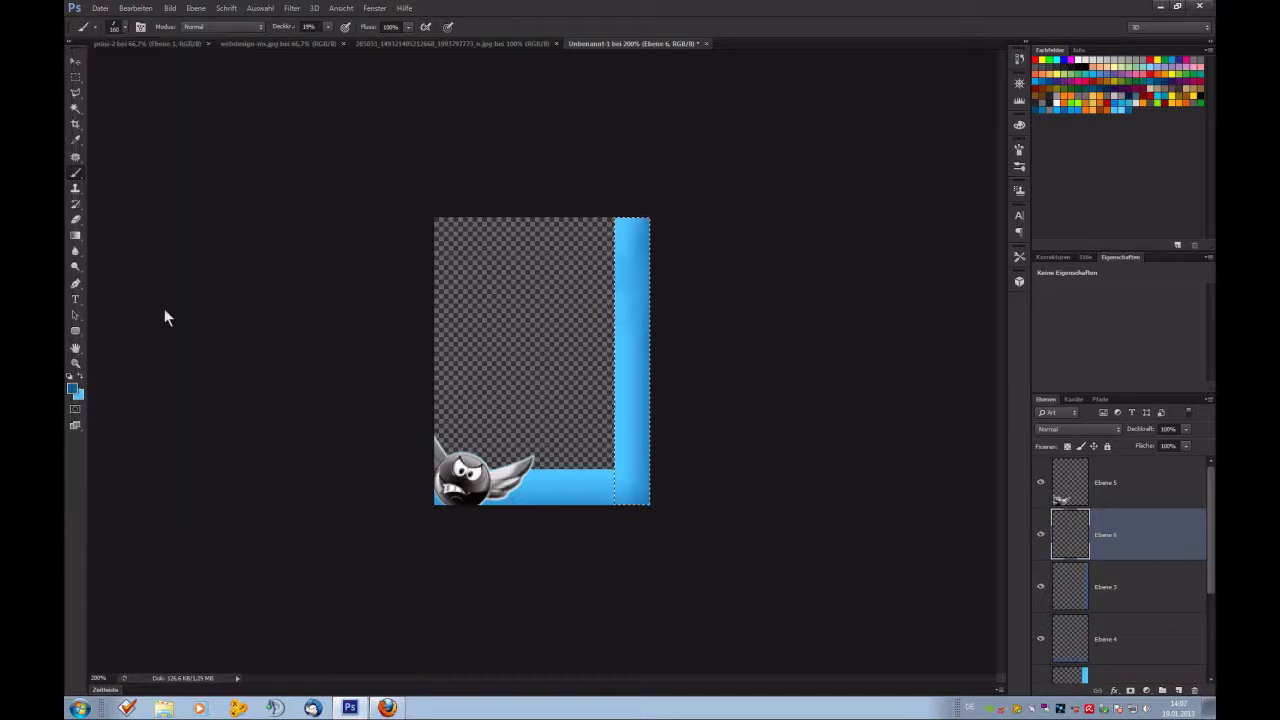
Set the brush to 215 px and 50% opacity and stamp its texture onto the selected vertical strip.
{"action": "left_click", "coordinate": [124, 29]}
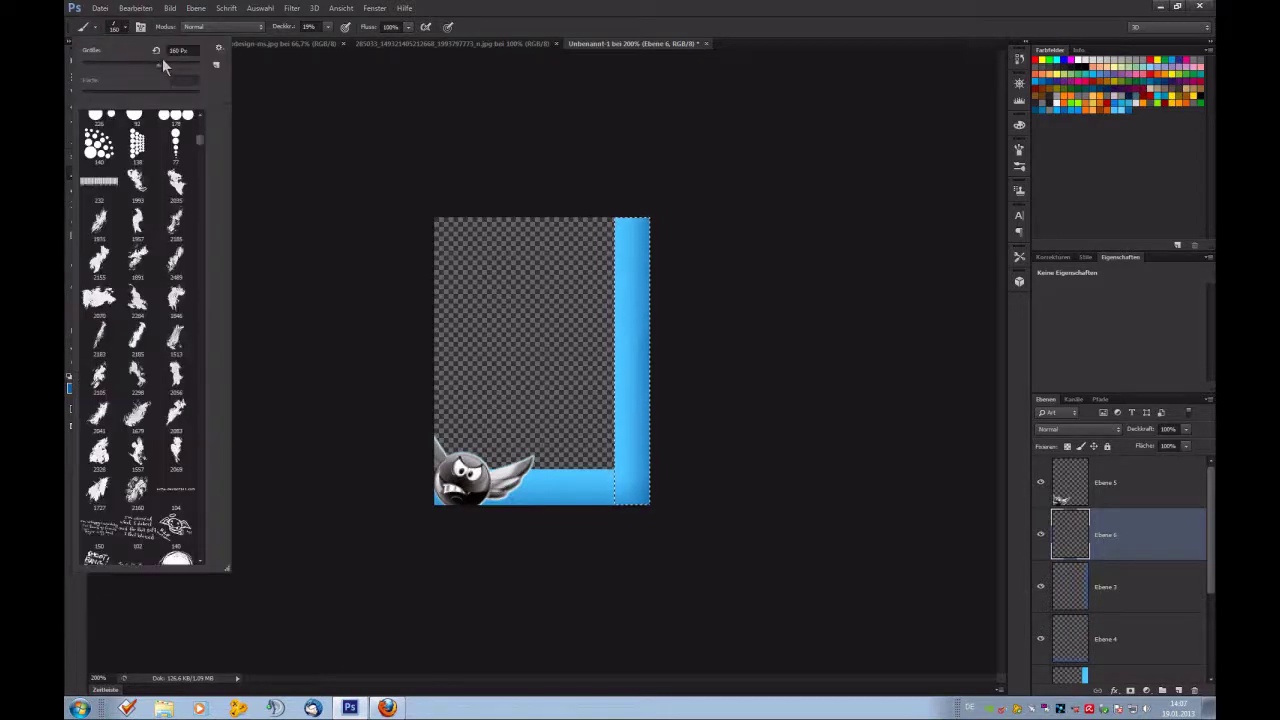
{"action": "left_click_drag", "start_coordinate": [328, 28], "coordinate": [345, 45]}
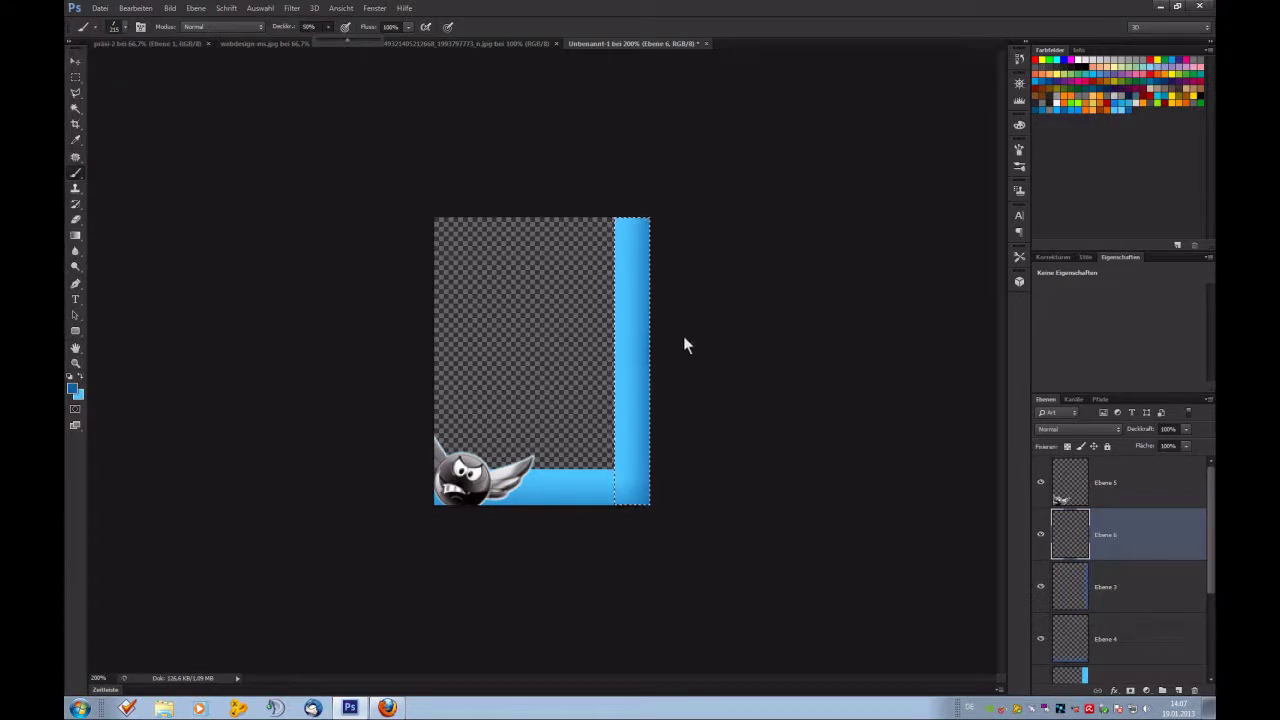
{"action": "left_click", "coordinate": [657, 371]}
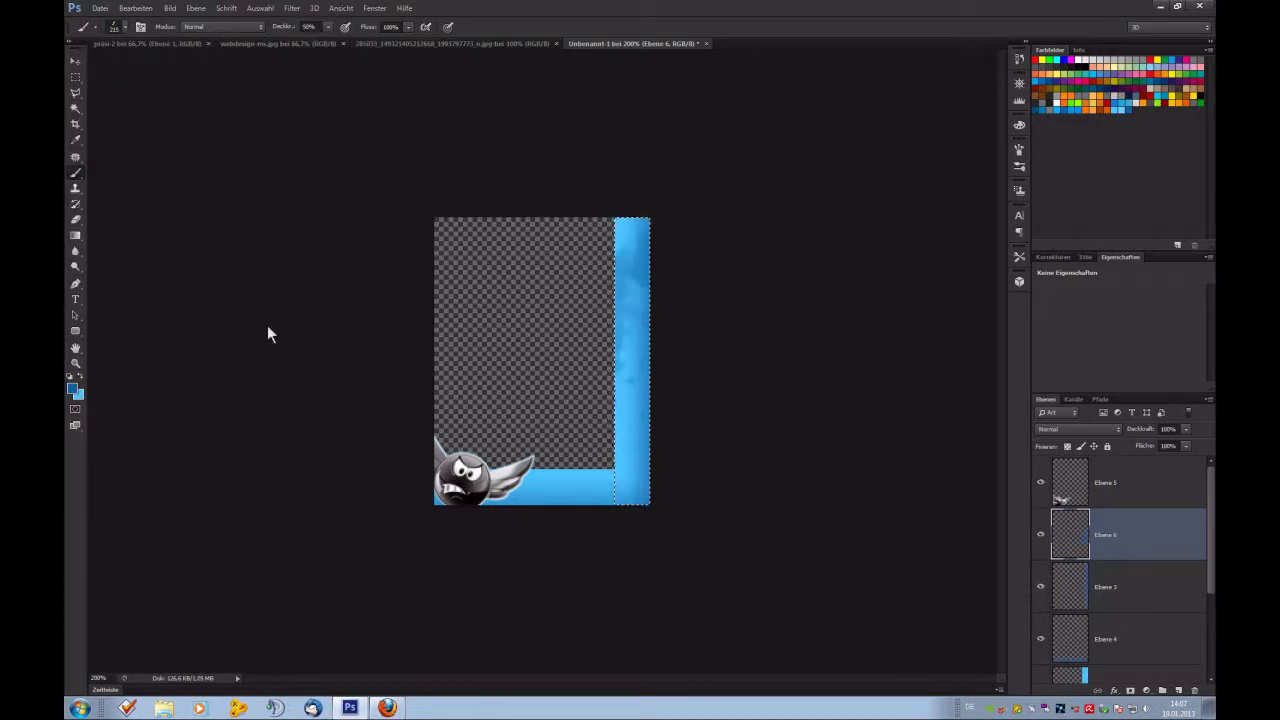
Undo the last texture stamp and restore the selection around the vertical strip.
{"action": "key", "text": "ctrl+minus"}
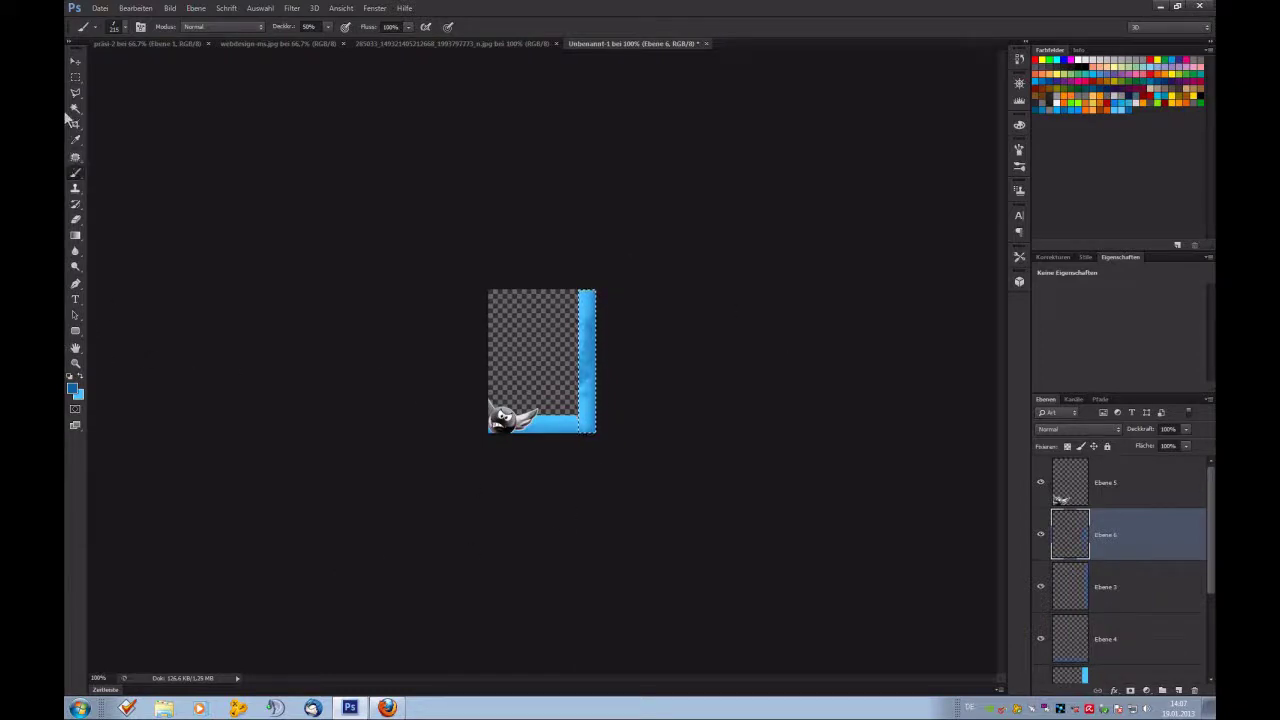
{"action": "key", "text": "ctrl+d"}
{"action": "left_click", "coordinate": [75, 76]}
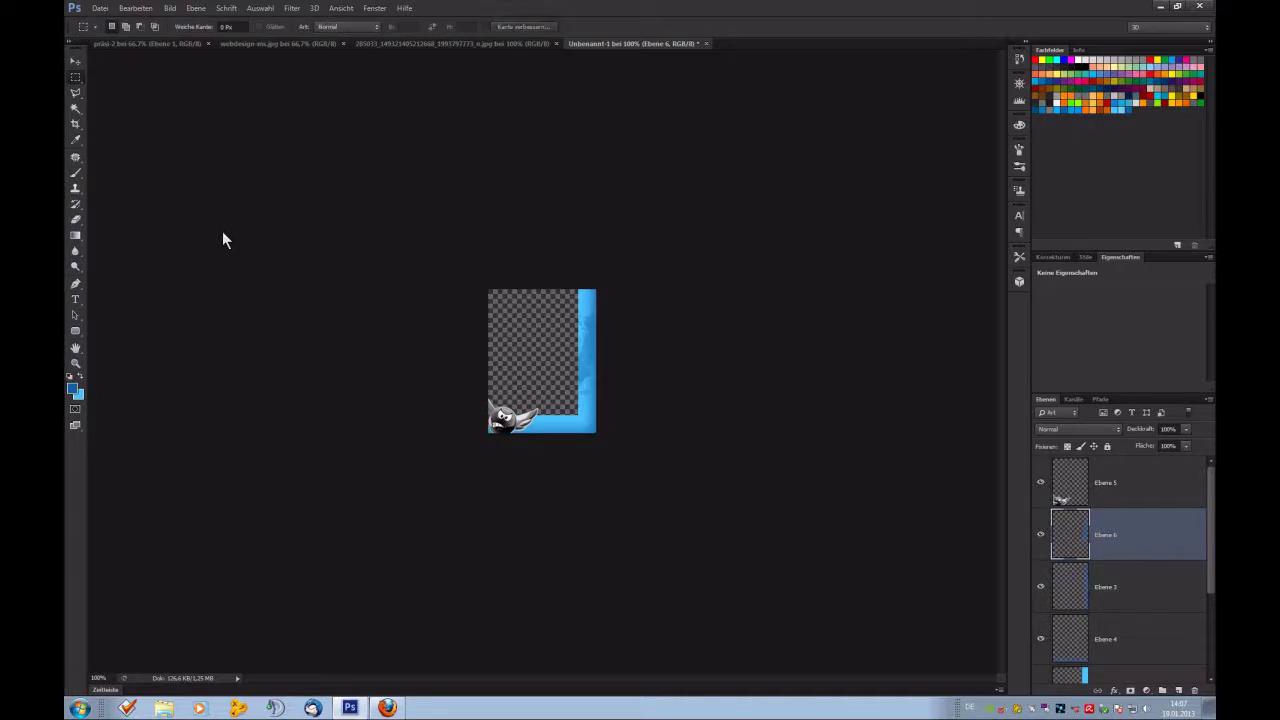
{"action": "key", "text": "ctrl+shift+d"}
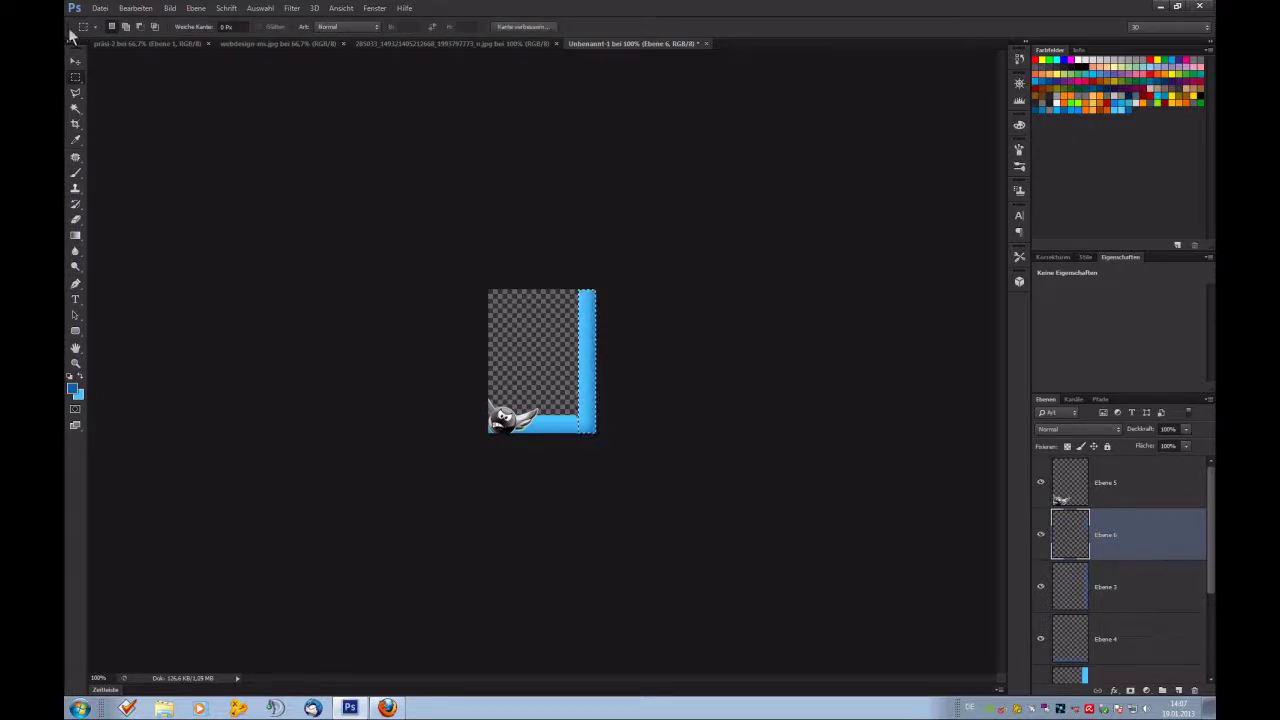
Pick the soft smoke-like 357 px brush preset and try stamping it on the selected vertical strip.
{"action": "left_click", "coordinate": [74, 175]}
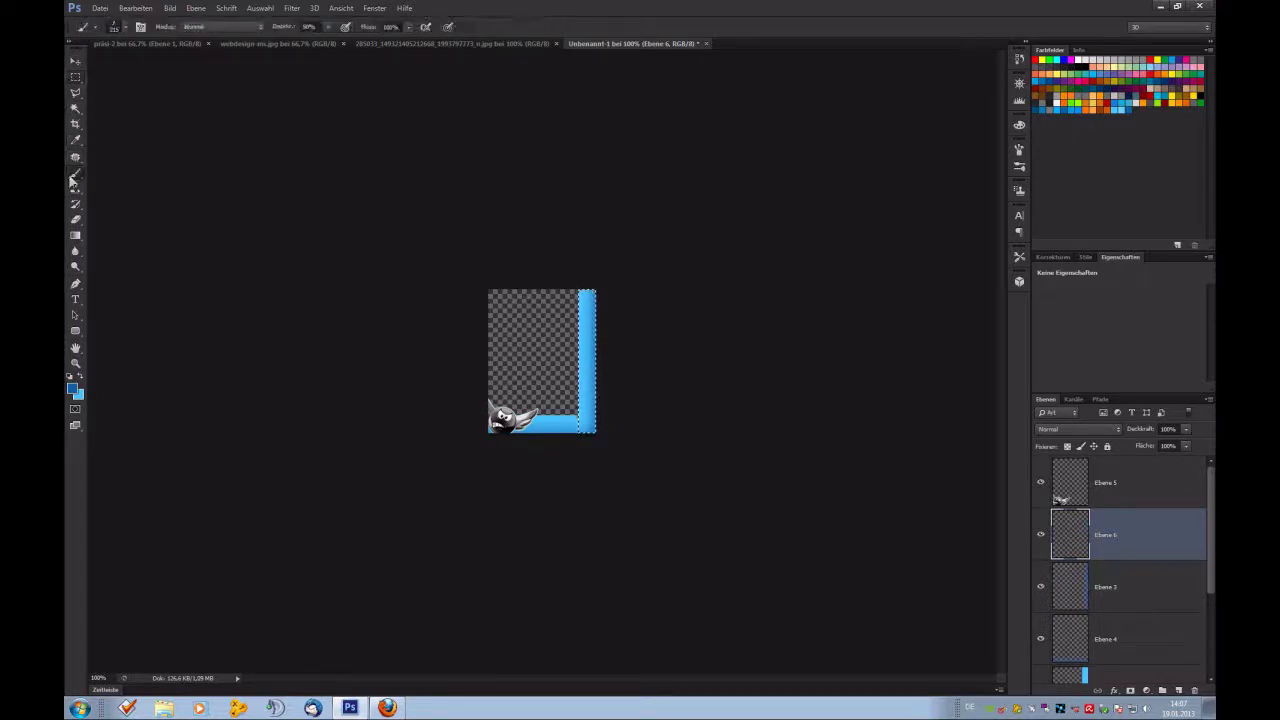
{"action": "left_click", "coordinate": [124, 30]}
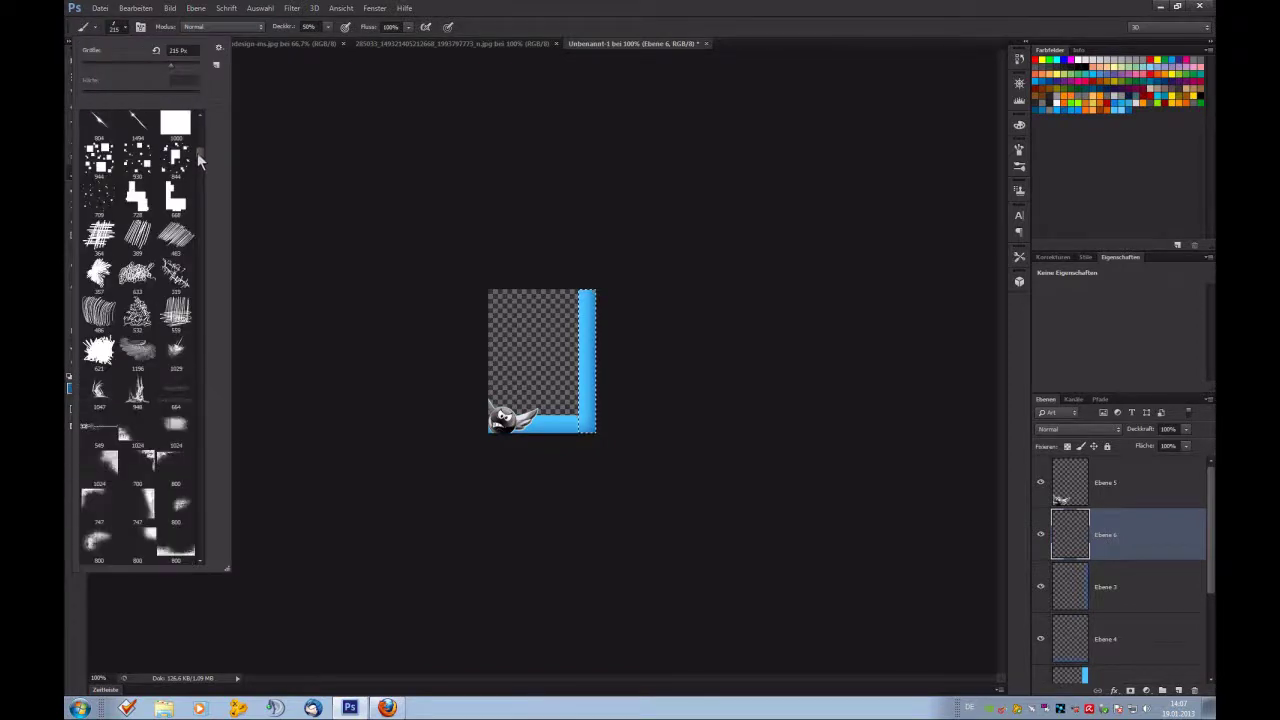
{"action": "scroll", "coordinate": [198, 155], "scroll_direction": "down", "scroll_amount": 10}
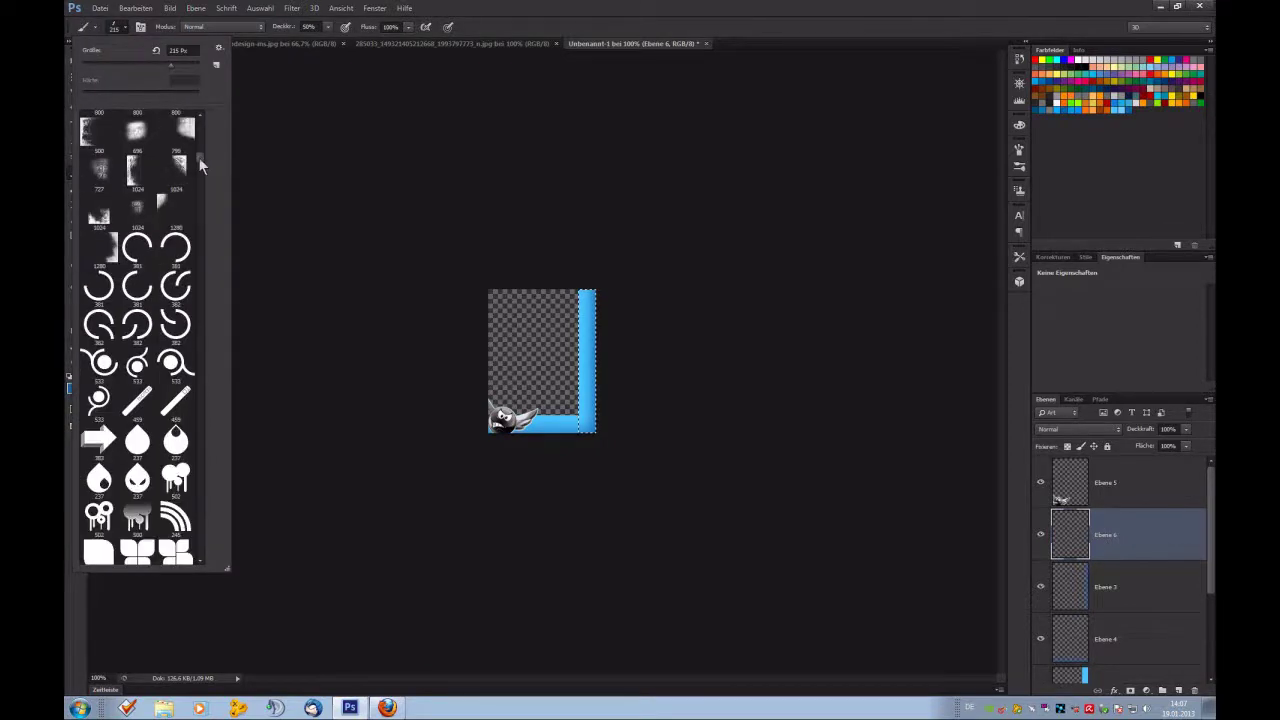
{"action": "scroll", "coordinate": [200, 168], "scroll_direction": "down", "scroll_amount": 5}
{"action": "scroll", "coordinate": [200, 168], "scroll_direction": "down", "scroll_amount": 10}
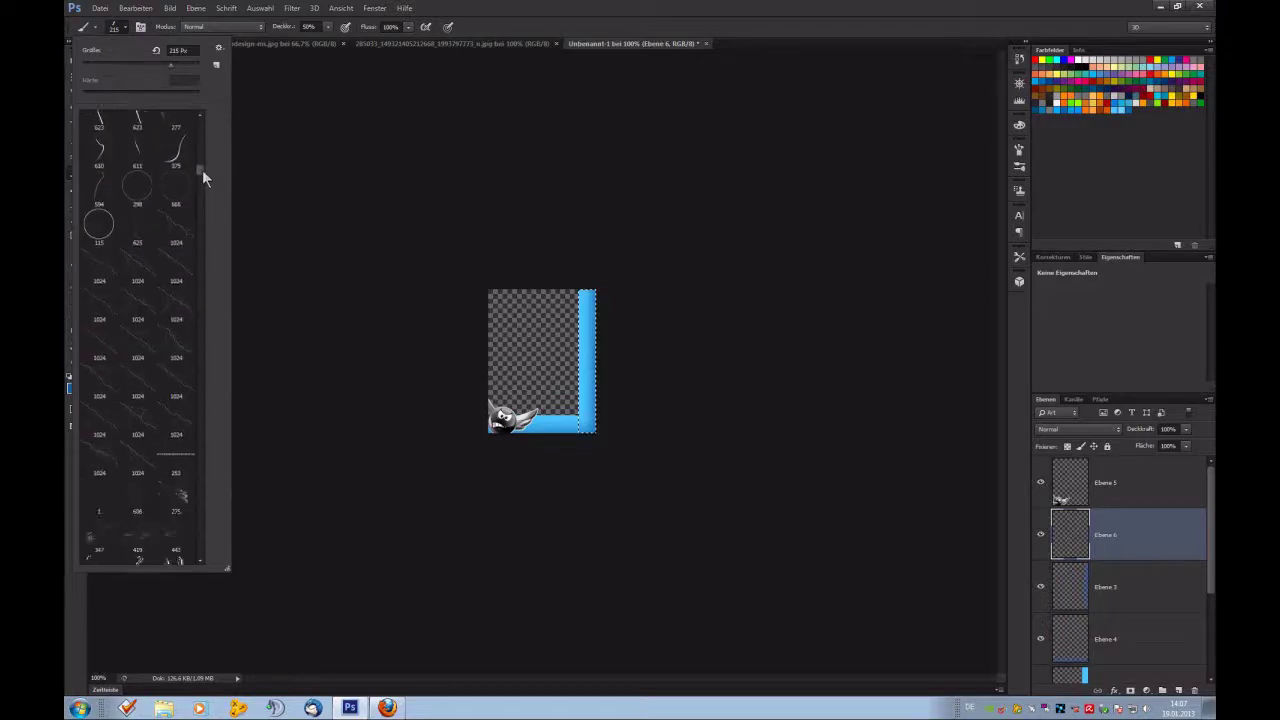
{"action": "scroll", "coordinate": [163, 331], "scroll_direction": "up", "scroll_amount": 5}
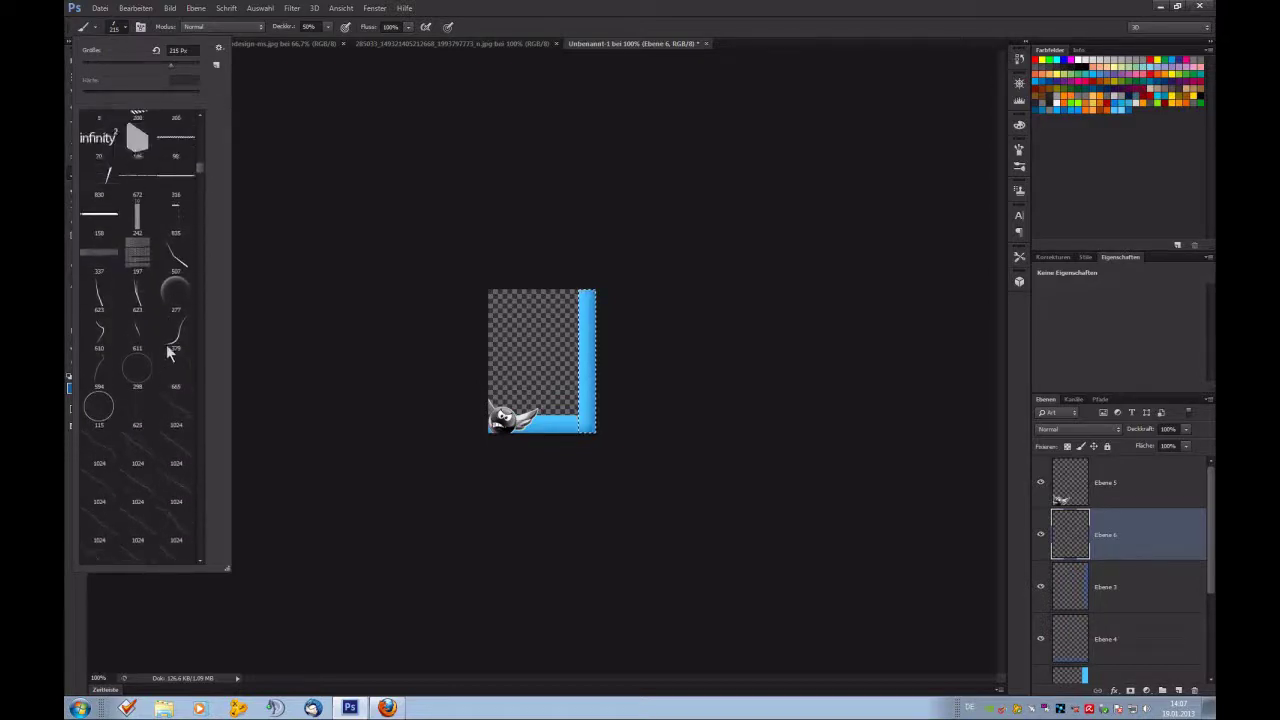
{"action": "scroll", "coordinate": [162, 340], "scroll_direction": "up", "scroll_amount": 3}
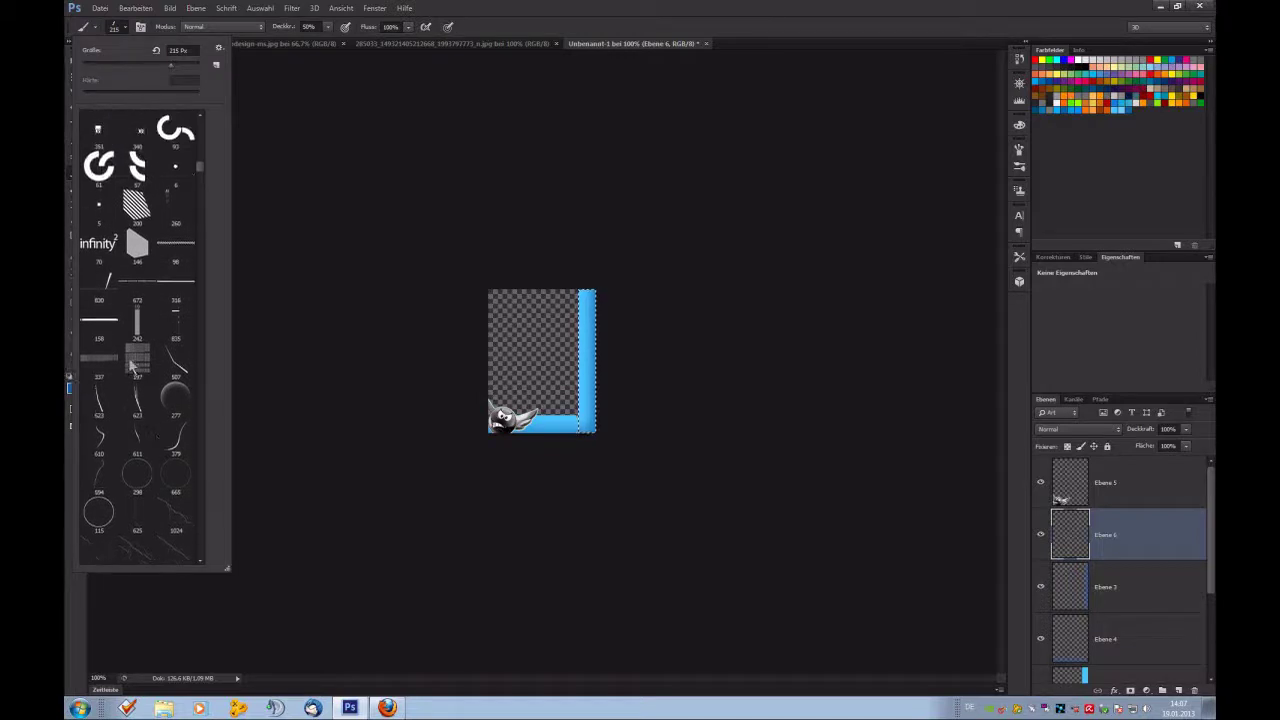
{"action": "scroll", "coordinate": [130, 360], "scroll_direction": "down", "scroll_amount": 7}
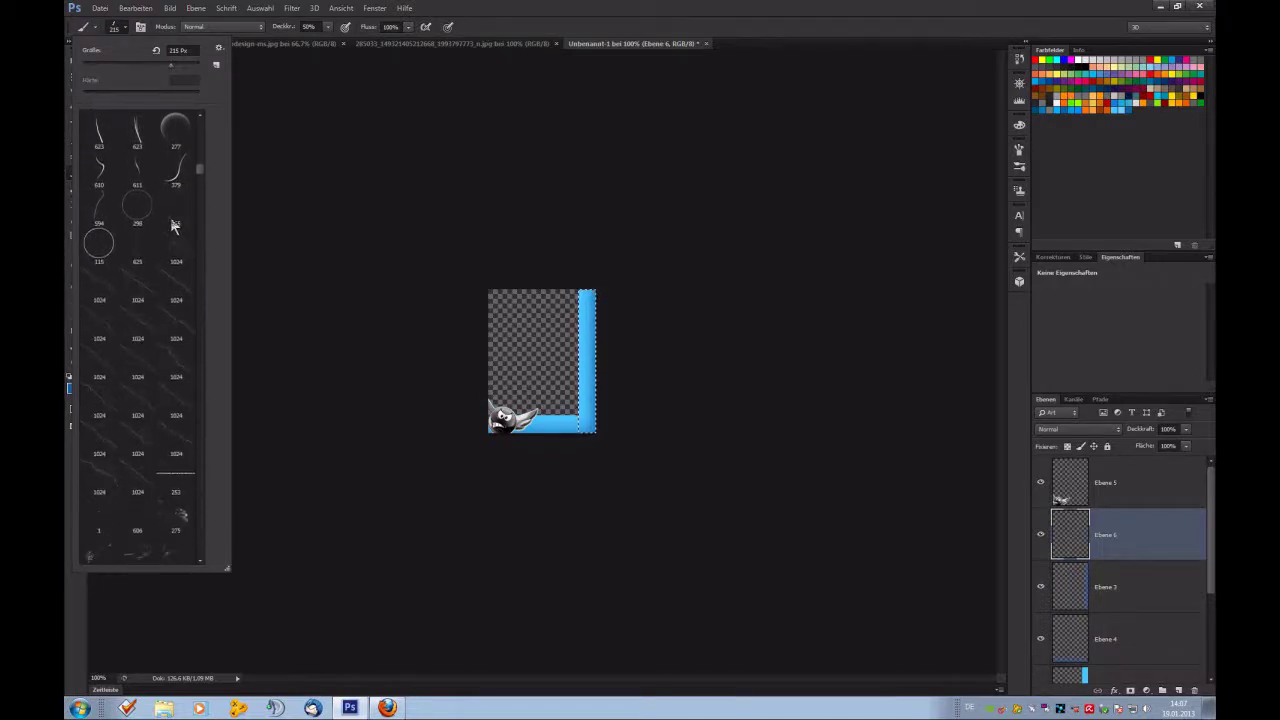
{"action": "left_click_drag", "start_coordinate": [199, 175], "coordinate": [201, 192]}
{"action": "scroll", "coordinate": [200, 190], "scroll_direction": "down", "scroll_amount": 6}
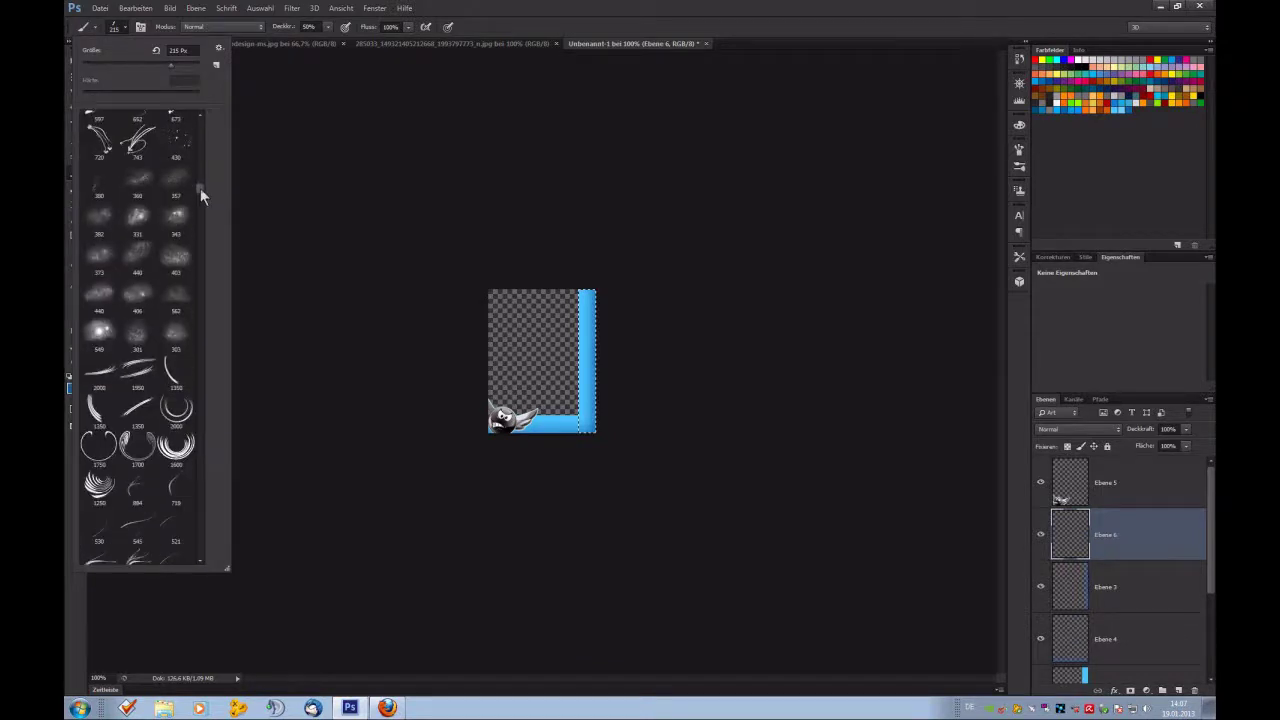
{"action": "left_click", "coordinate": [183, 179]}
{"action": "left_click", "coordinate": [598, 329]}
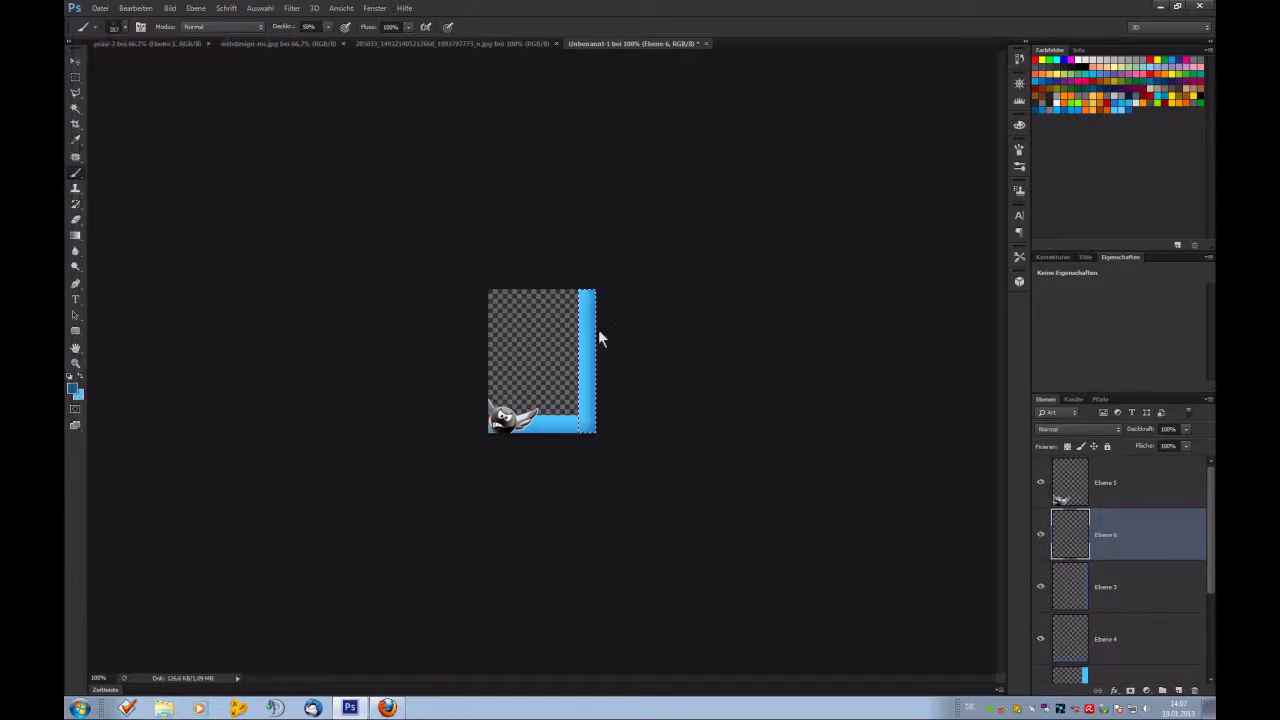
Pick the cloudy 522 px brush preset and stamp its texture over the whole selected vertical strip at 50% opacity.
{"action": "key", "text": "ctrl+plus"}
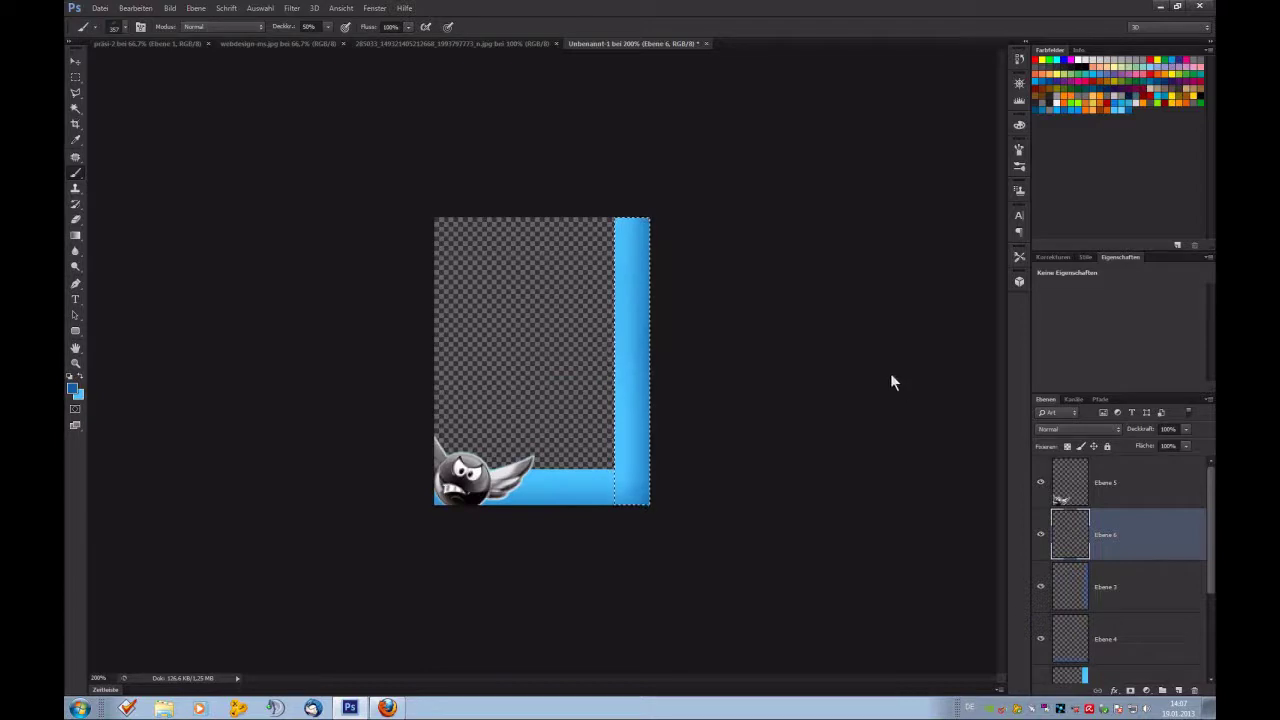
{"action": "left_click", "coordinate": [116, 27]}
{"action": "left_click_drag", "start_coordinate": [202, 187], "coordinate": [207, 244]}
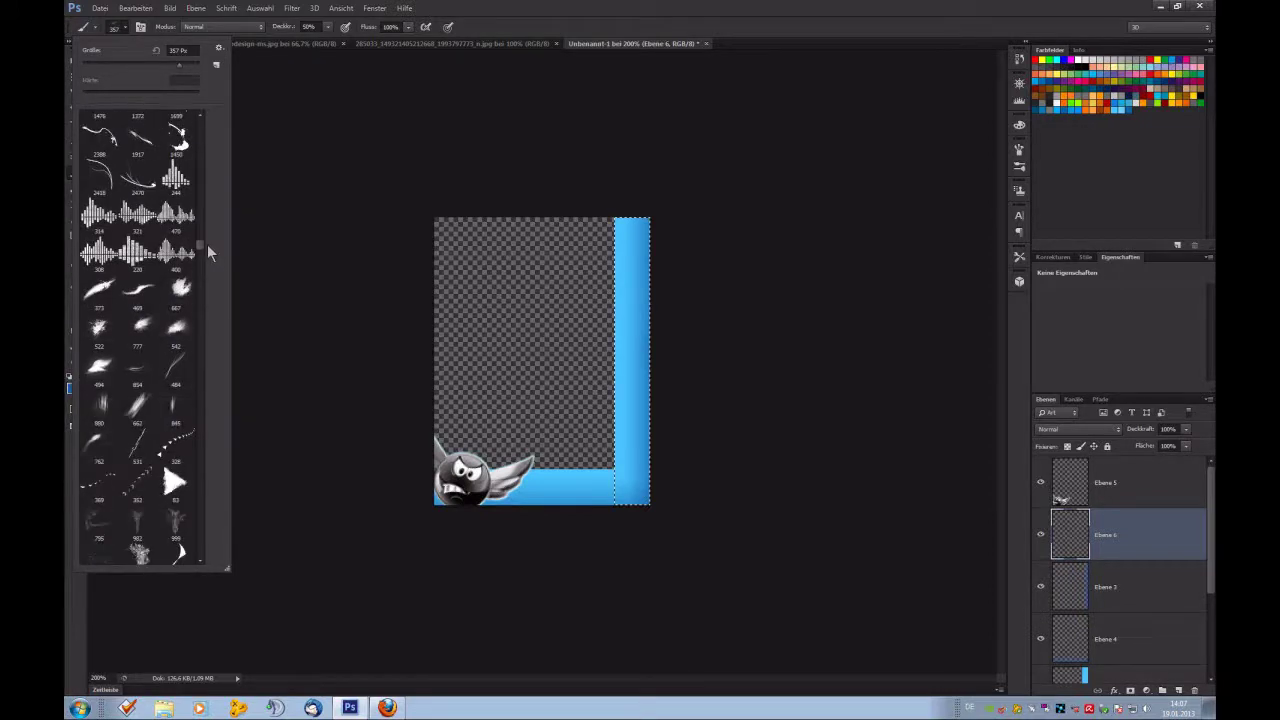
{"action": "left_click", "coordinate": [110, 336]}
{"action": "left_click", "coordinate": [745, 503]}
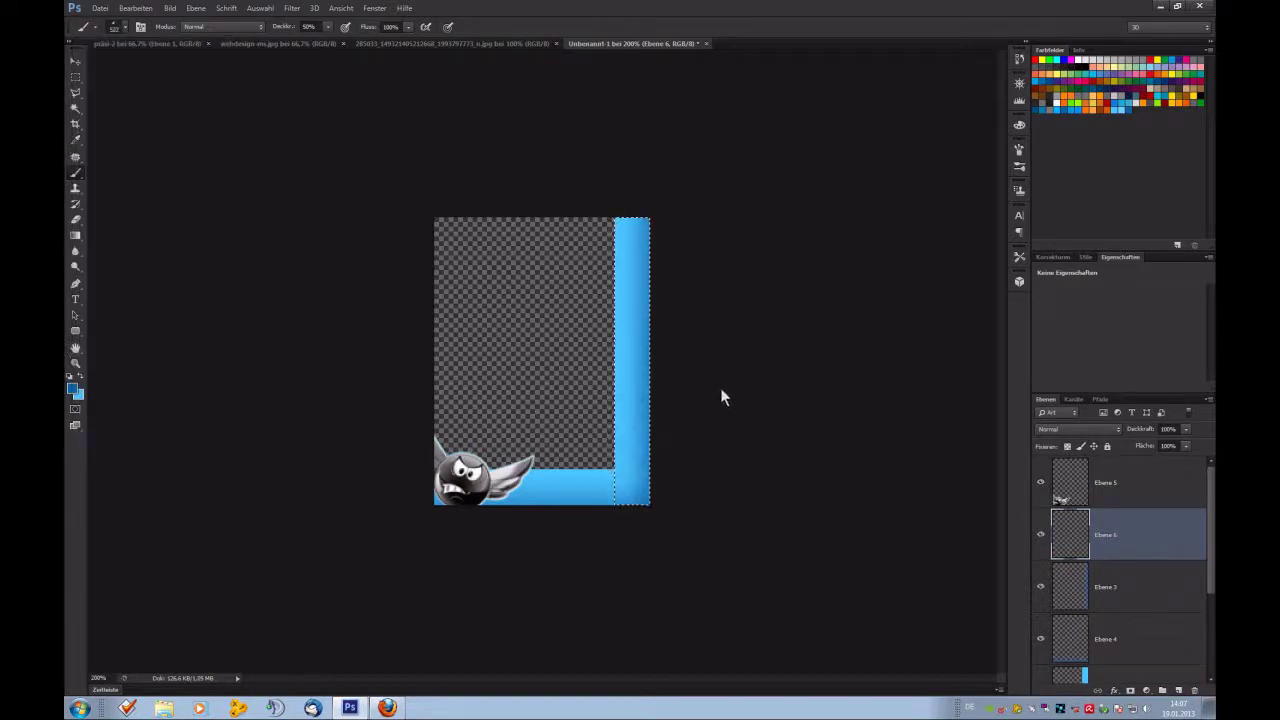
{"action": "left_click_drag", "start_coordinate": [720, 397], "coordinate": [758, 435]}
{"action": "left_click", "coordinate": [641, 190]}
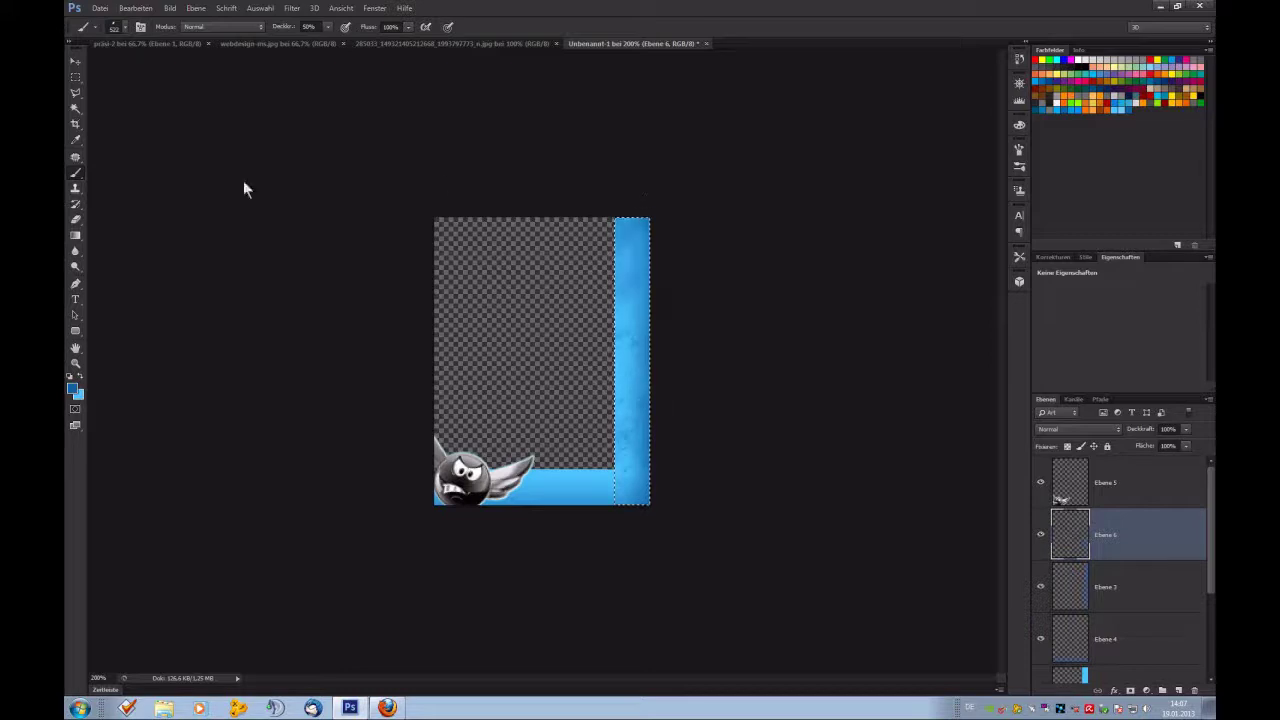
Select layer Ebene 2 kopieren and load the outline of its horizontal strip as a selection.
{"action": "scroll", "coordinate": [1142, 608], "scroll_direction": "down", "scroll_amount": 2}
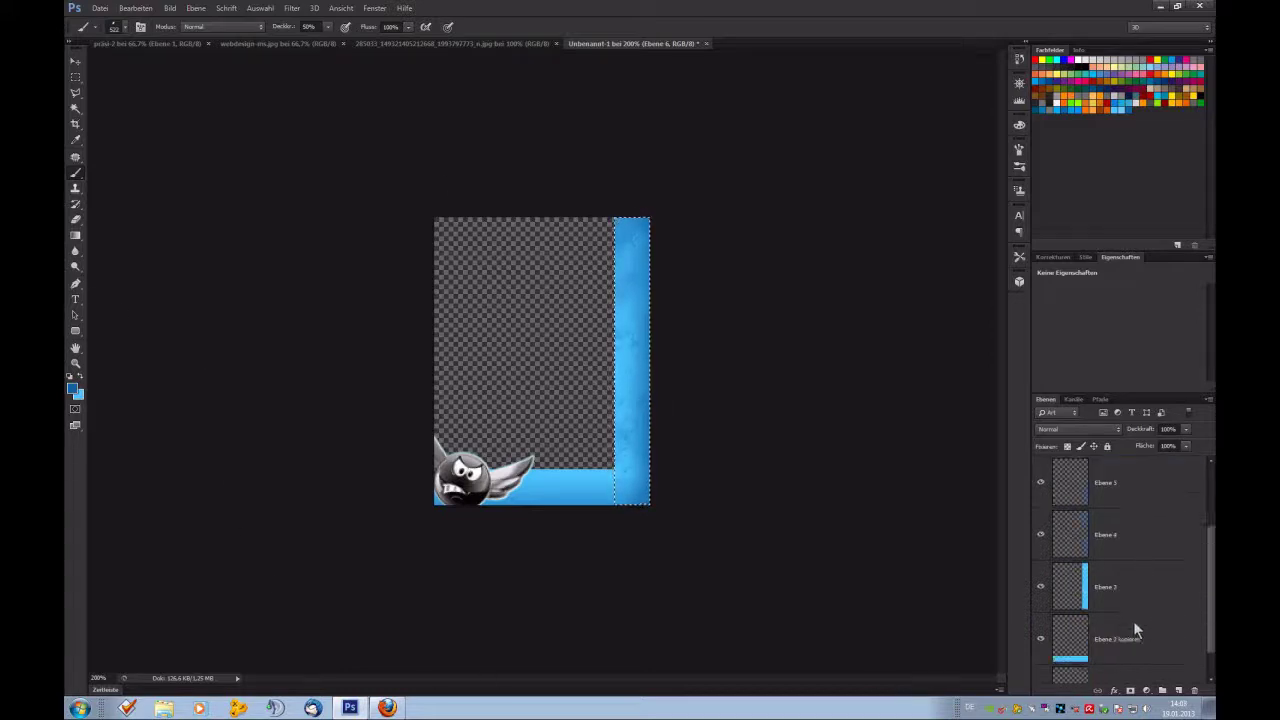
{"action": "left_click", "coordinate": [1128, 632]}
{"action": "left_click", "coordinate": [1075, 650], "text": "ctrl"}
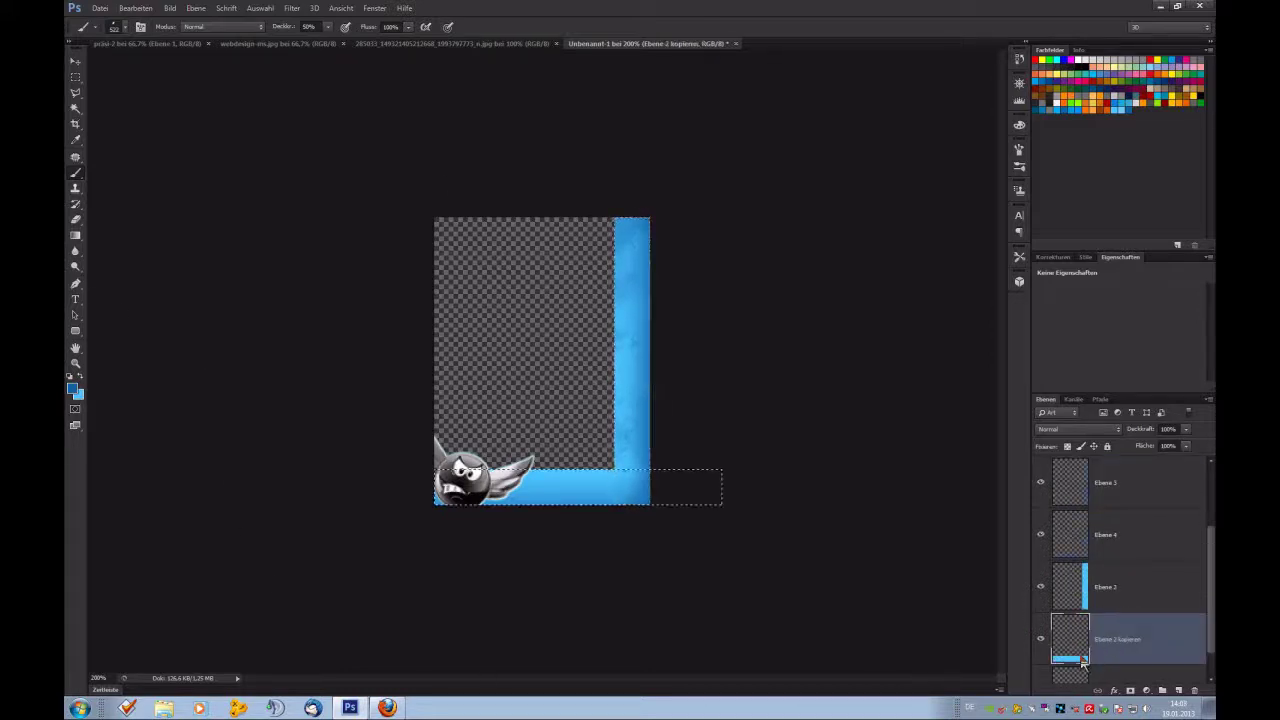
Stamp the 522 px cloudy brush texture over the selected horizontal strip on a new layer, place that layer directly above Ebene 2, and deselect.
{"action": "left_click", "coordinate": [1178, 692]}
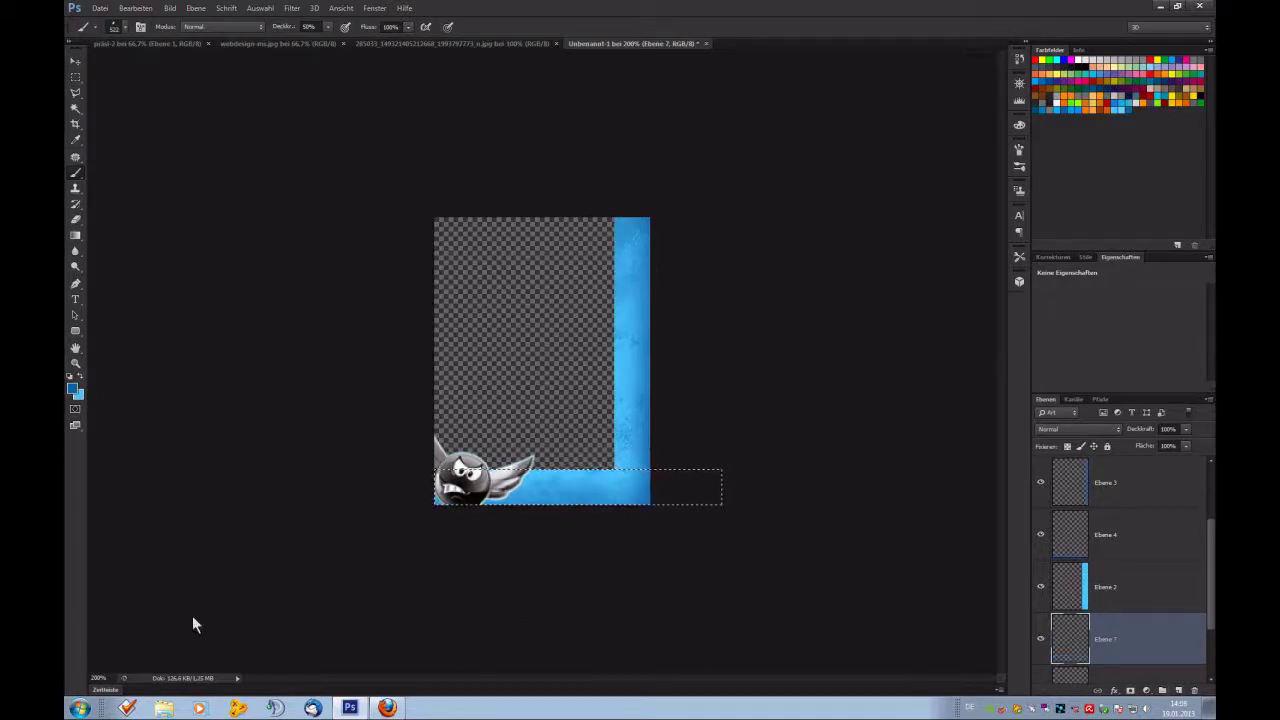
{"action": "left_click_drag", "start_coordinate": [1114, 637], "coordinate": [1126, 576]}
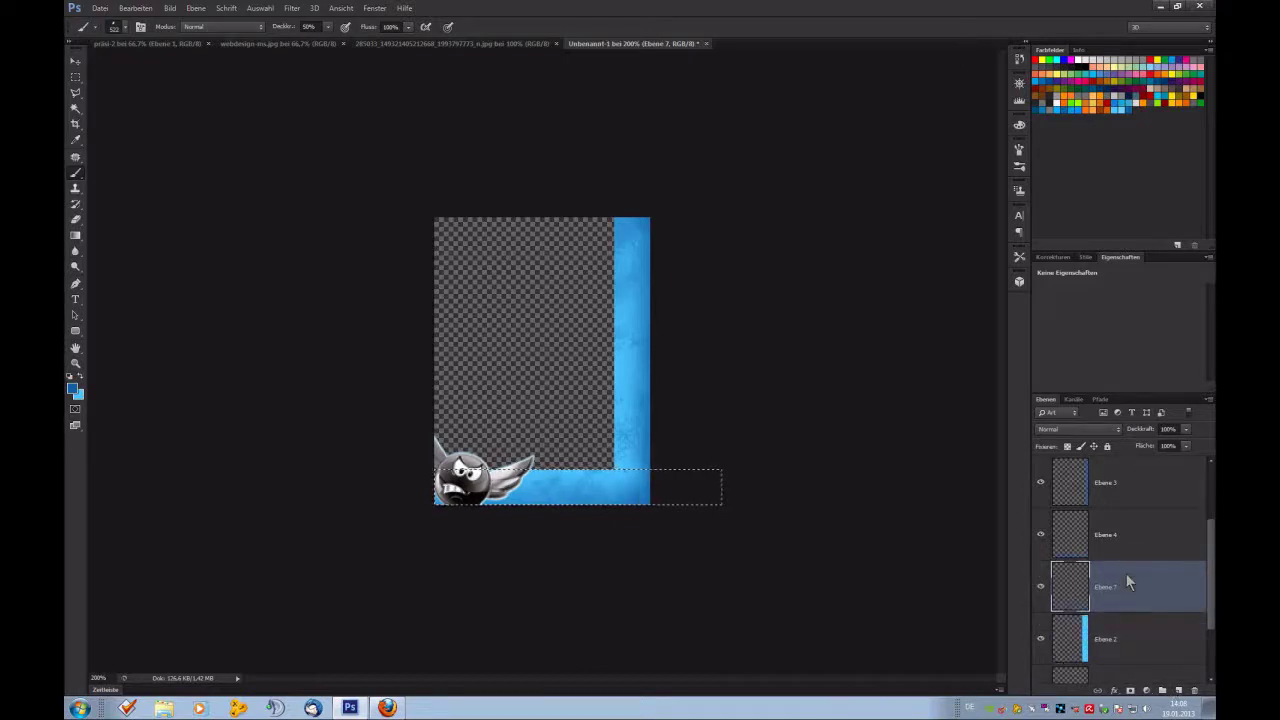
{"action": "left_click", "coordinate": [76, 78]}
{"action": "left_click", "coordinate": [220, 173]}
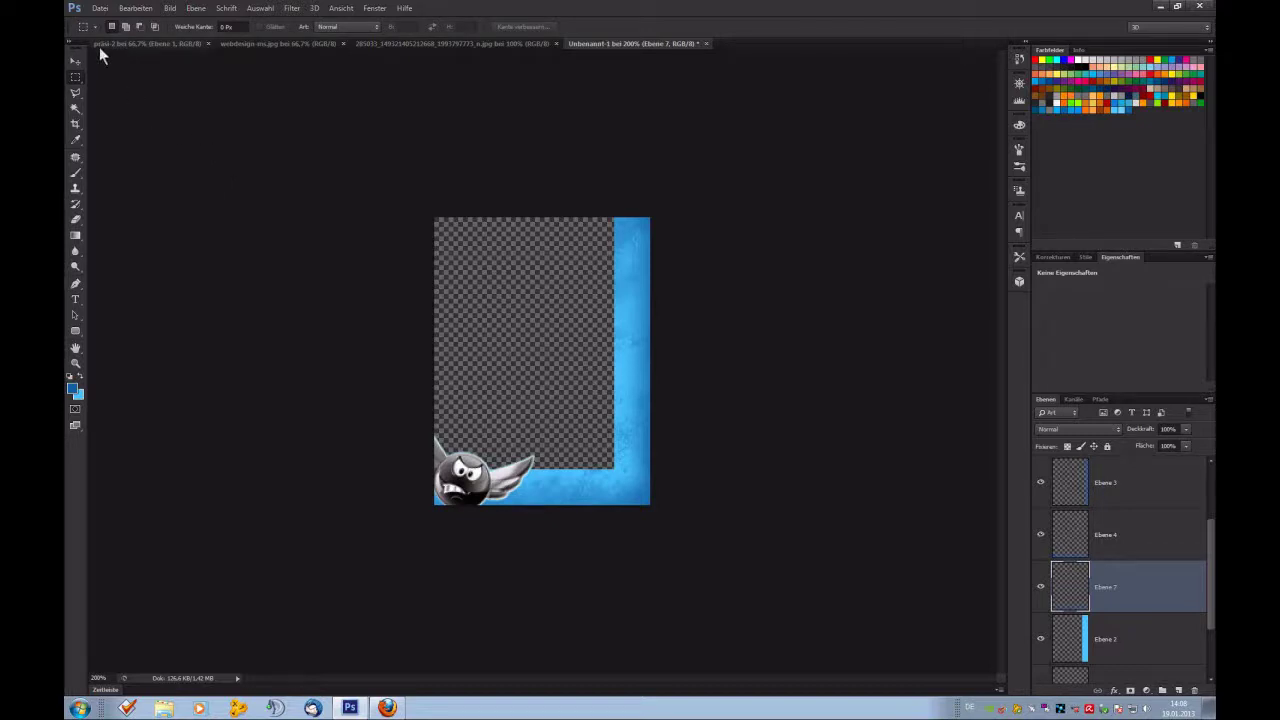
Copy the portrait photo from its open JPG document and paste it into layer Ebene 1 of the frame document.
{"action": "left_click", "coordinate": [519, 45]}
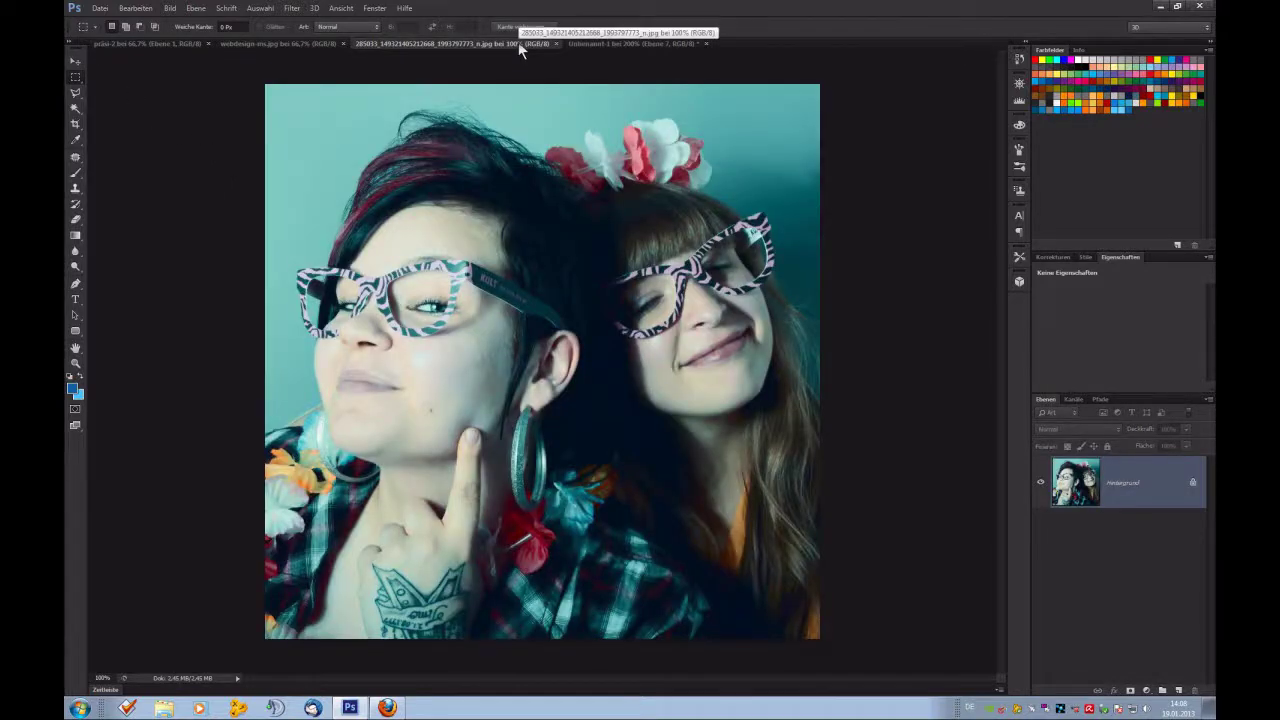
{"action": "left_click", "coordinate": [240, 44]}
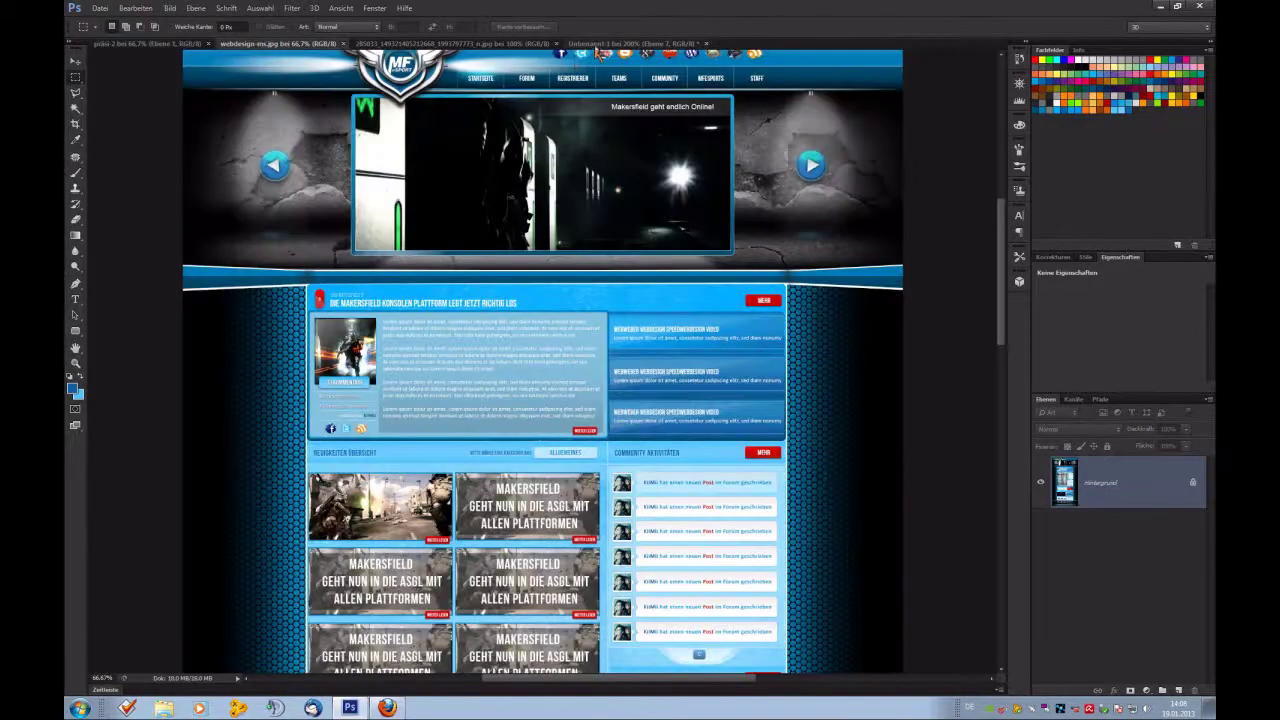
{"action": "left_click", "coordinate": [600, 44]}
{"action": "left_click_drag", "start_coordinate": [1112, 529], "coordinate": [1122, 520]}
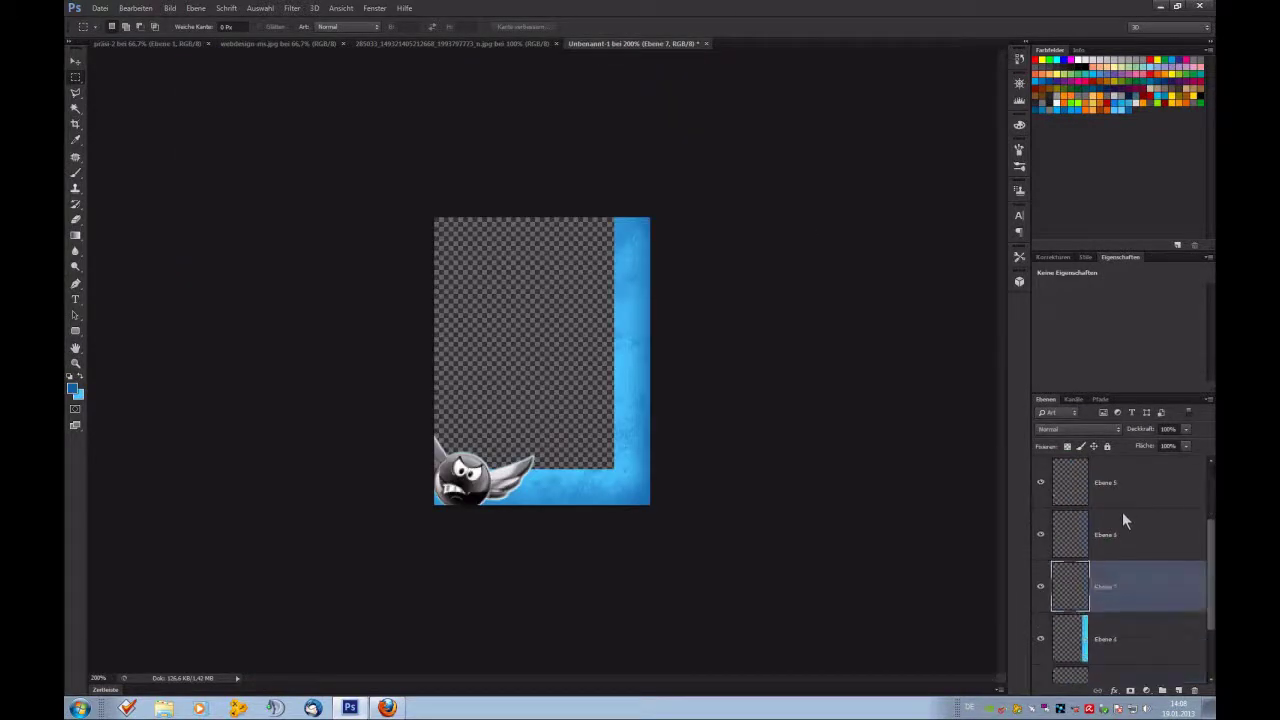
{"action": "scroll", "coordinate": [1125, 580], "scroll_direction": "down", "scroll_amount": 2}
{"action": "left_click", "coordinate": [1129, 654]}
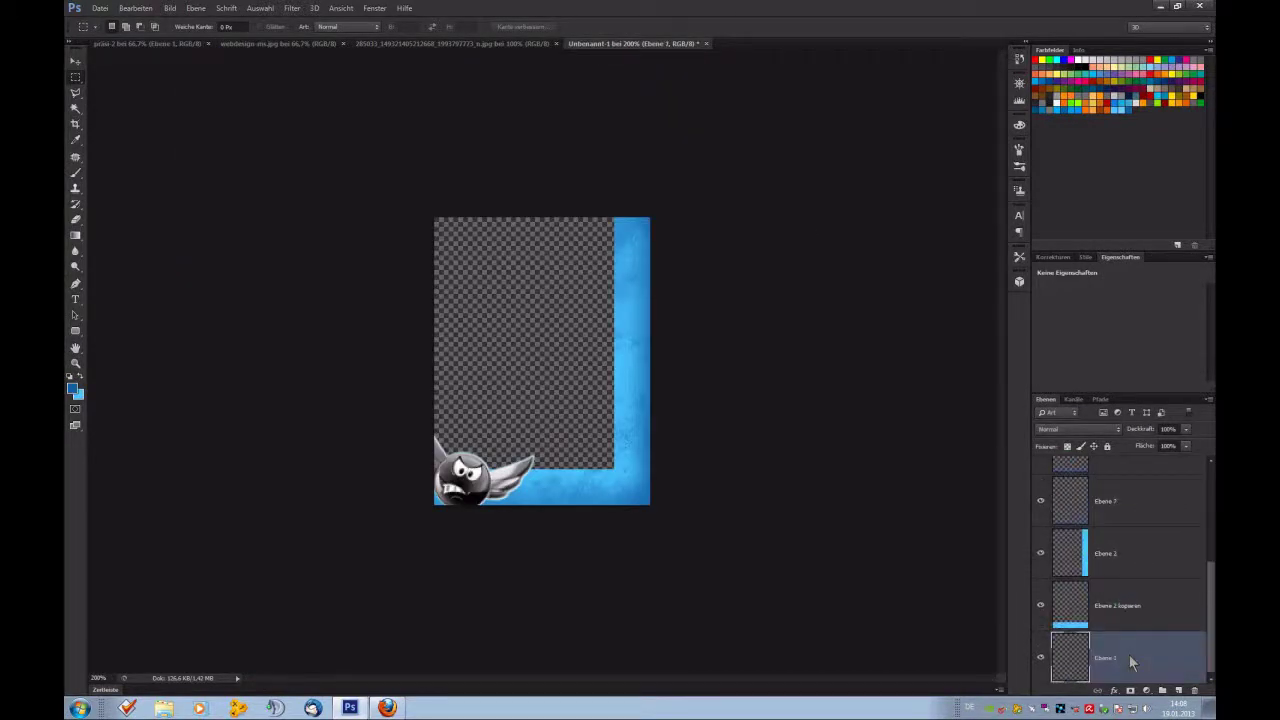
{"action": "key", "text": "alt+BackSpace"}
Scale the pasted photo down proportionally and position it so the face with zebra-pattern glasses fills the frame opening.
{"action": "key", "text": "ctrl+t"}
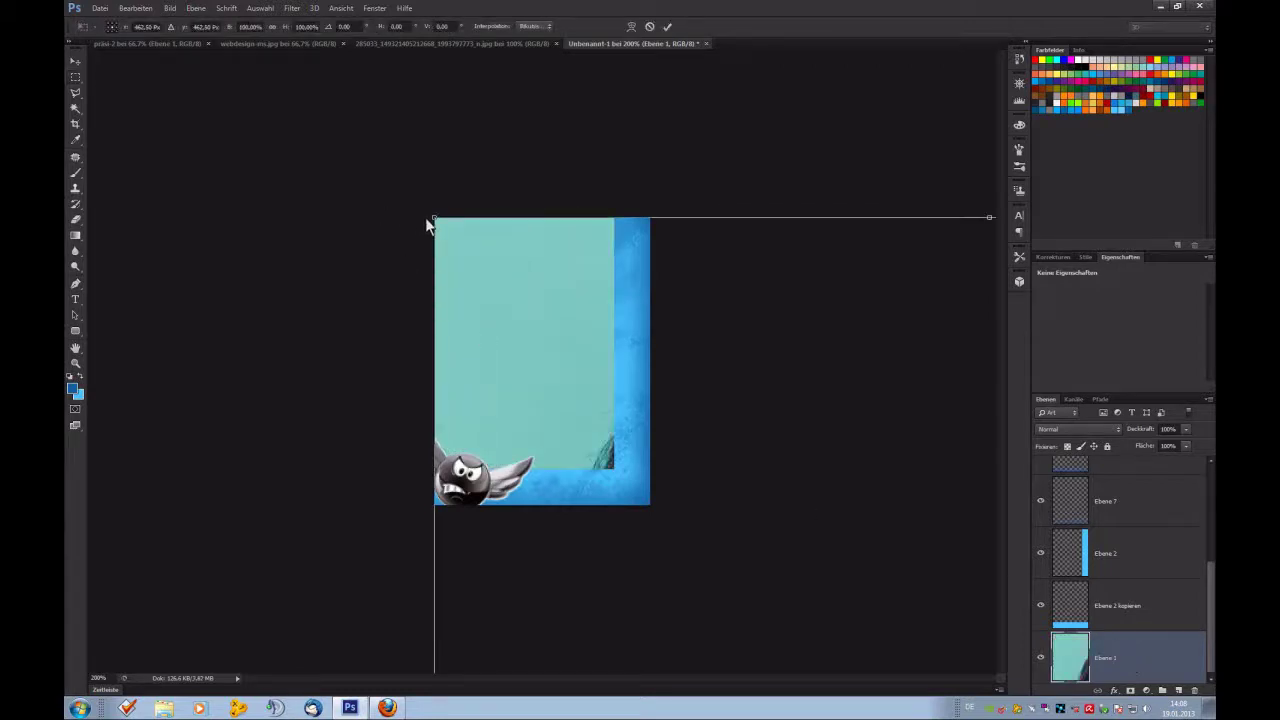
{"action": "left_click_drag", "start_coordinate": [428, 222], "coordinate": [779, 579]}
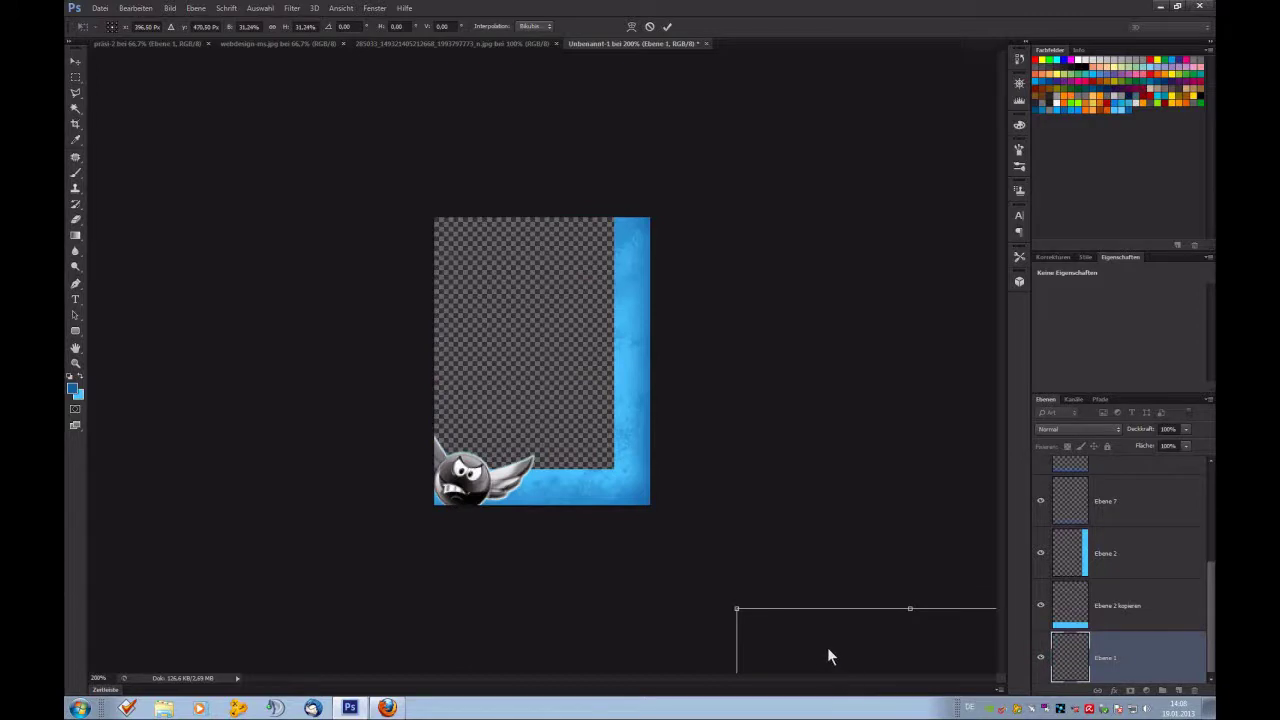
{"action": "left_click_drag", "start_coordinate": [827, 647], "coordinate": [504, 263]}
{"action": "mouse_move", "coordinate": [633, 448]}
{"action": "left_mouse_down"}
{"action": "mouse_move", "coordinate": [649, 413]}
{"action": "mouse_move", "coordinate": [634, 423]}
{"action": "left_mouse_up"}
{"action": "left_click_drag", "start_coordinate": [757, 546], "coordinate": [706, 489]}
{"action": "left_click_drag", "start_coordinate": [625, 430], "coordinate": [643, 445]}
{"action": "key", "text": "Return"}
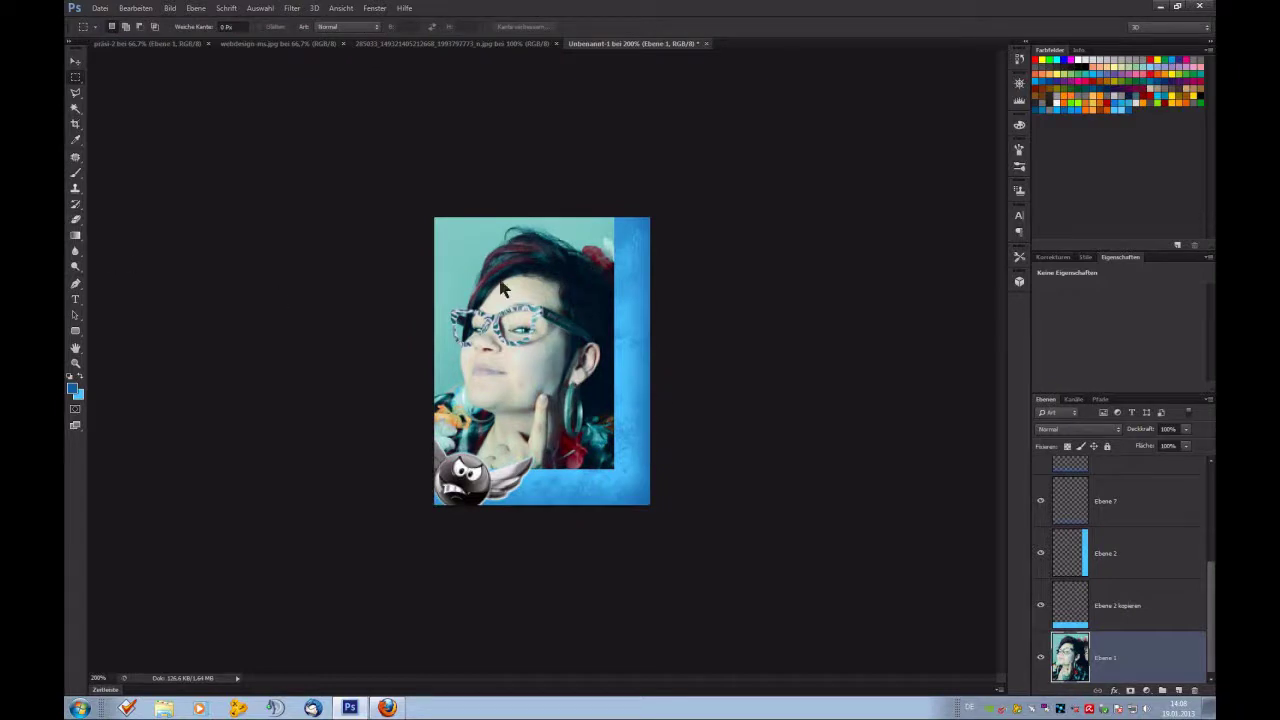
Draw a closed Pen path around the top of the canvas, with its lower edge arching over the hair and sloping down across the vertical strip.
{"action": "left_click", "coordinate": [75, 318]}
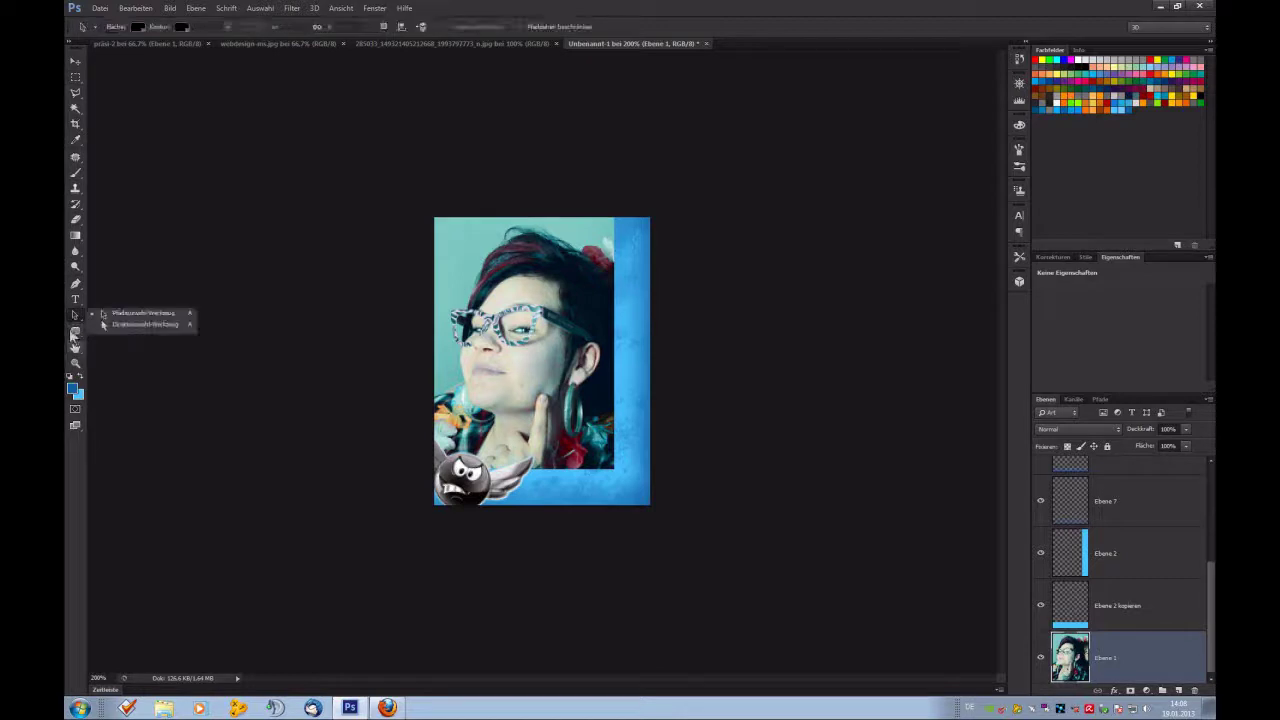
{"action": "left_click", "coordinate": [75, 284]}
{"action": "left_click", "coordinate": [116, 285]}
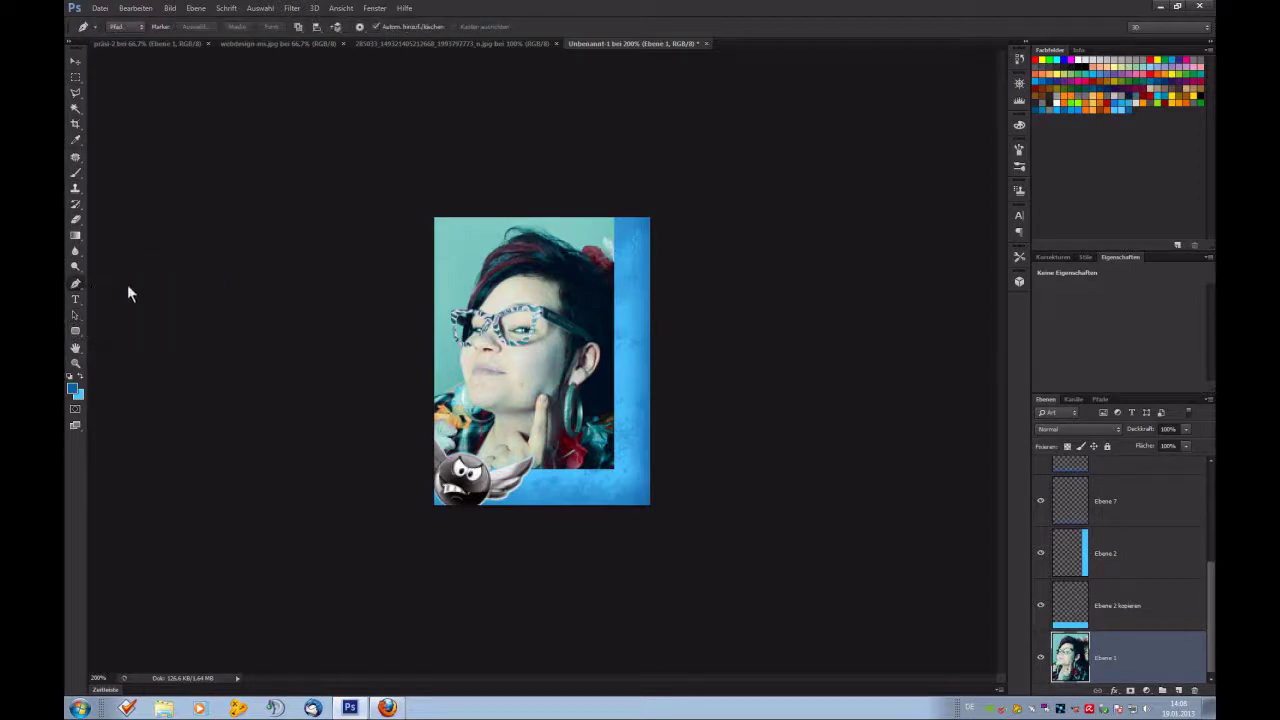
{"action": "left_click", "coordinate": [648, 286]}
{"action": "left_click_drag", "start_coordinate": [564, 250], "coordinate": [515, 244]}
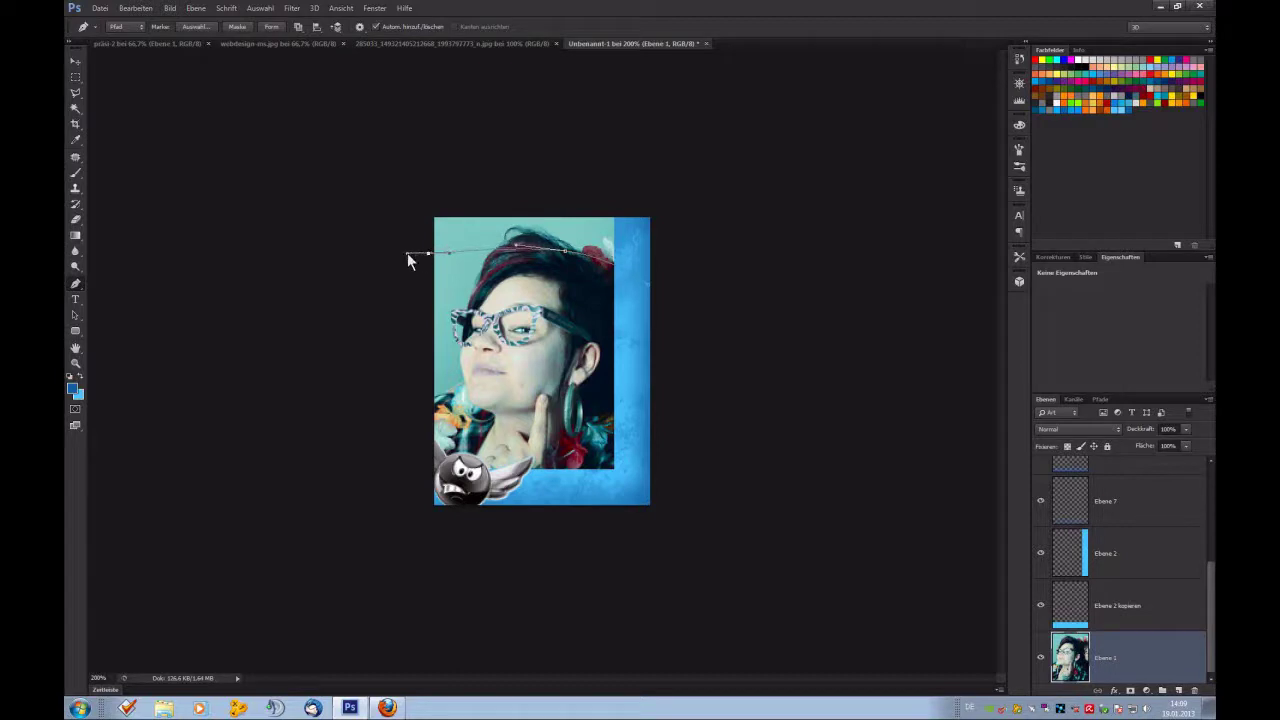
{"action": "left_click_drag", "start_coordinate": [379, 199], "coordinate": [600, 163]}
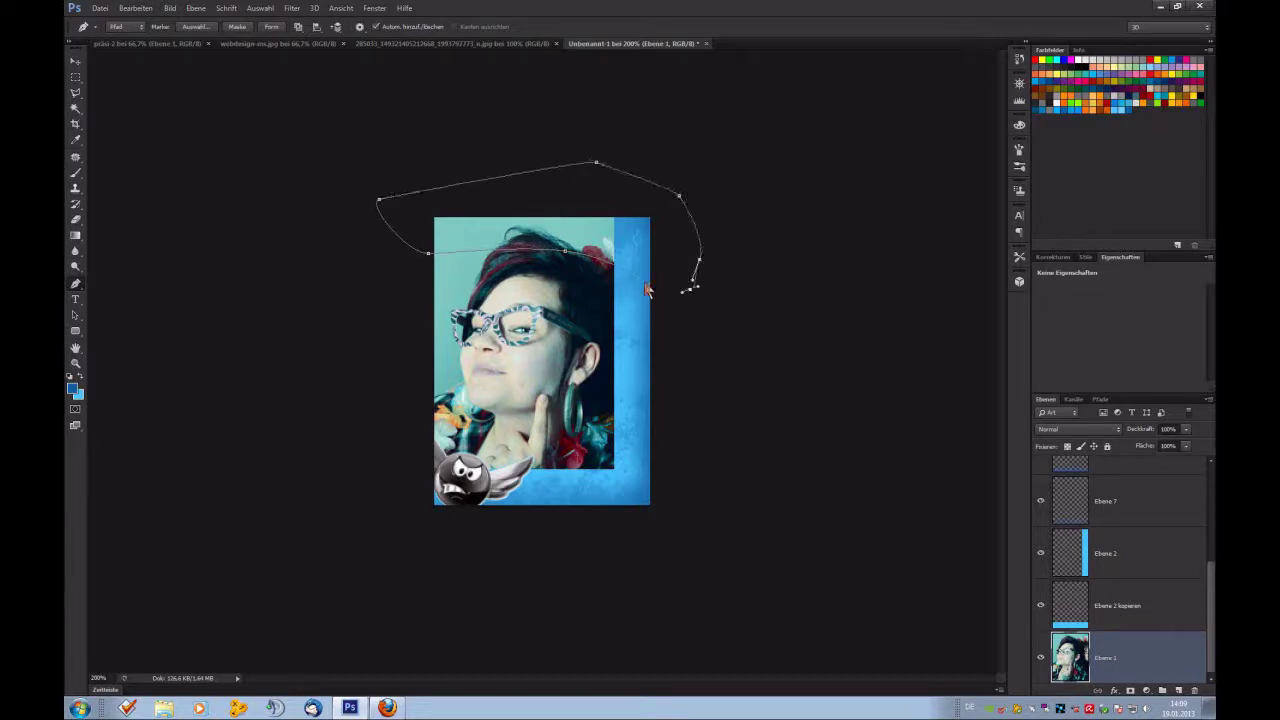
{"action": "key", "text": "Escape"}
Convert the closed path into a new anti-aliased selection.
{"action": "right_click", "coordinate": [625, 242]}
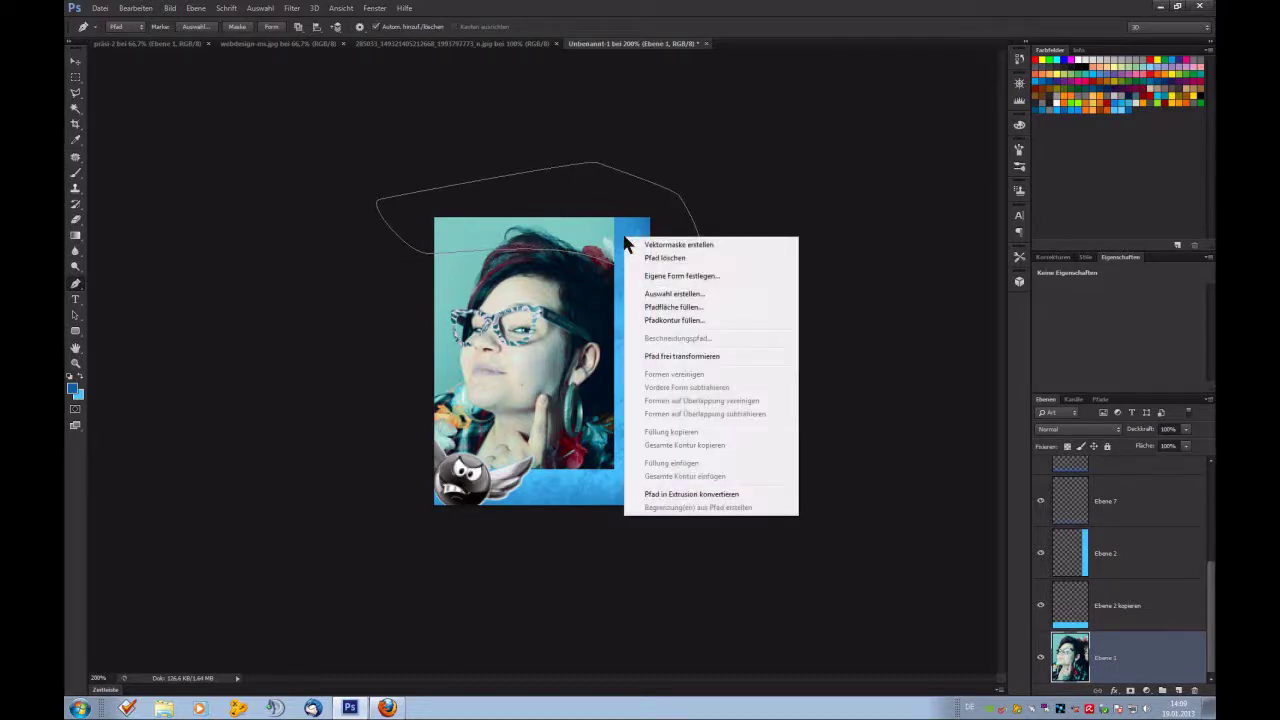
{"action": "left_click", "coordinate": [678, 294]}
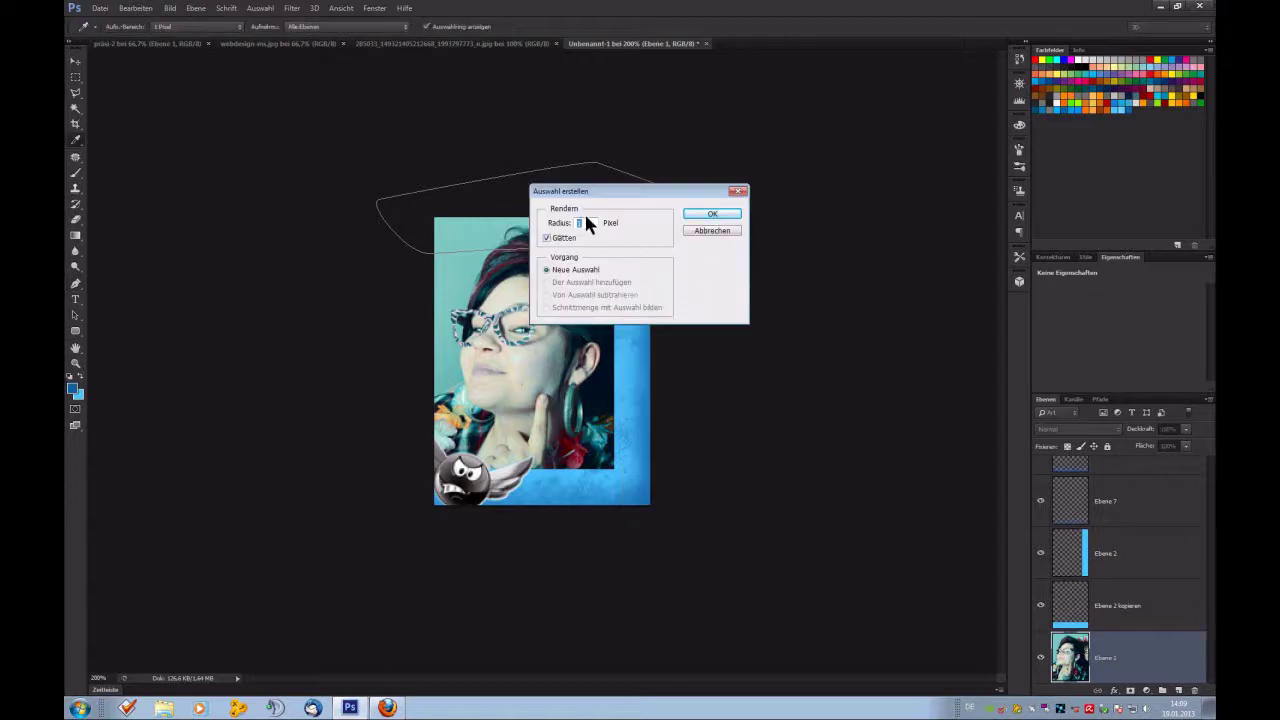
{"action": "left_click", "coordinate": [703, 218]}
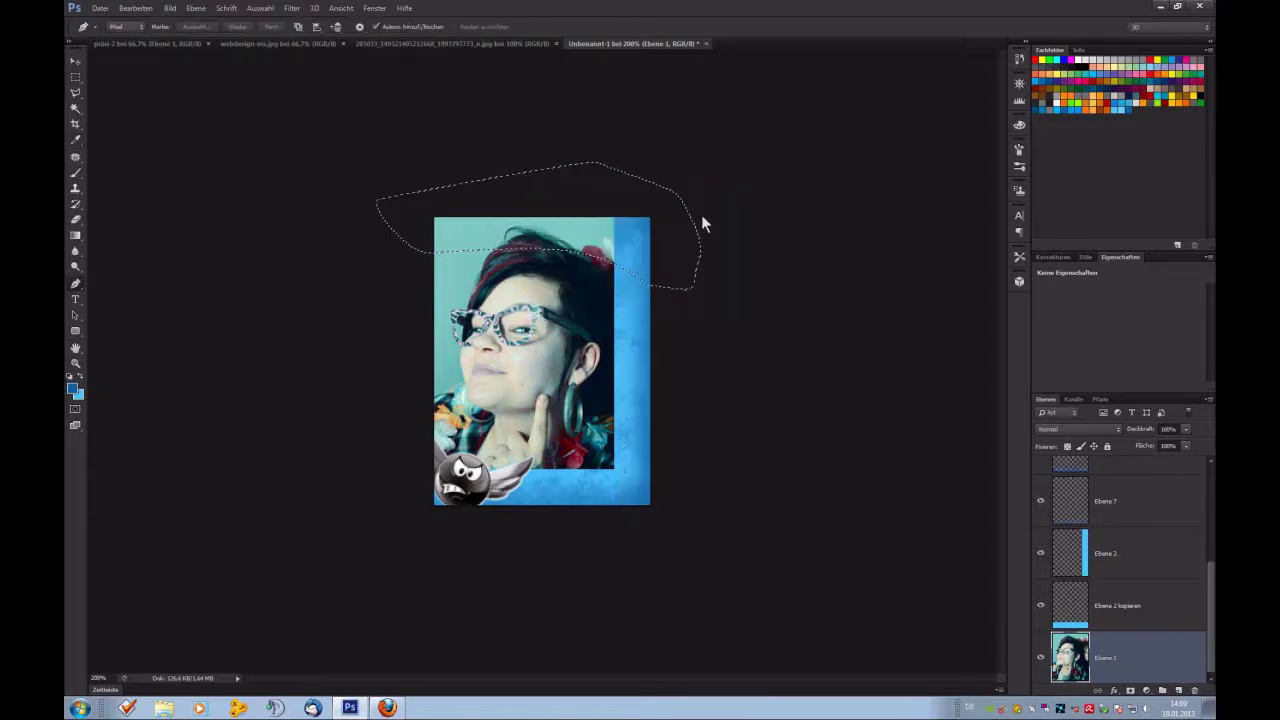
Create a new layer above the photo and fill the curved selection with the light blue foreground colour using the Paint Bucket.
{"action": "left_click", "coordinate": [1177, 692]}
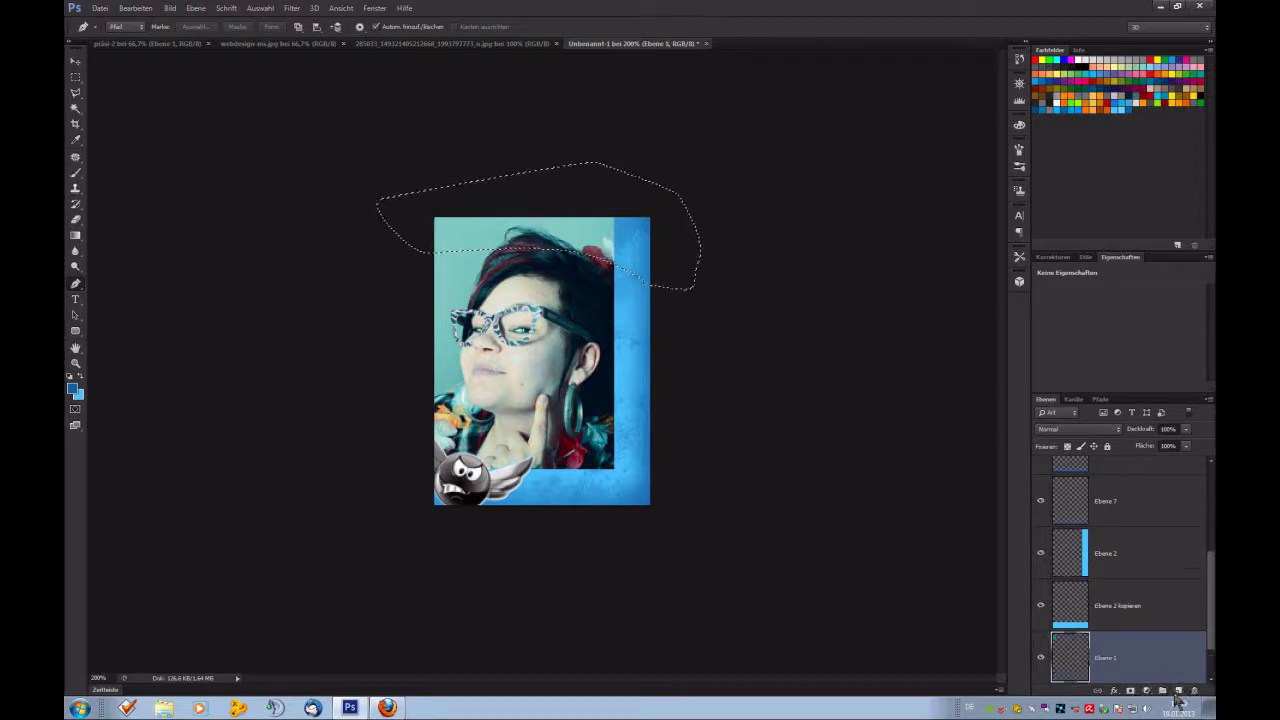
{"action": "left_click", "coordinate": [80, 376]}
{"action": "left_click", "coordinate": [76, 238]}
{"action": "right_click", "coordinate": [77, 240]}
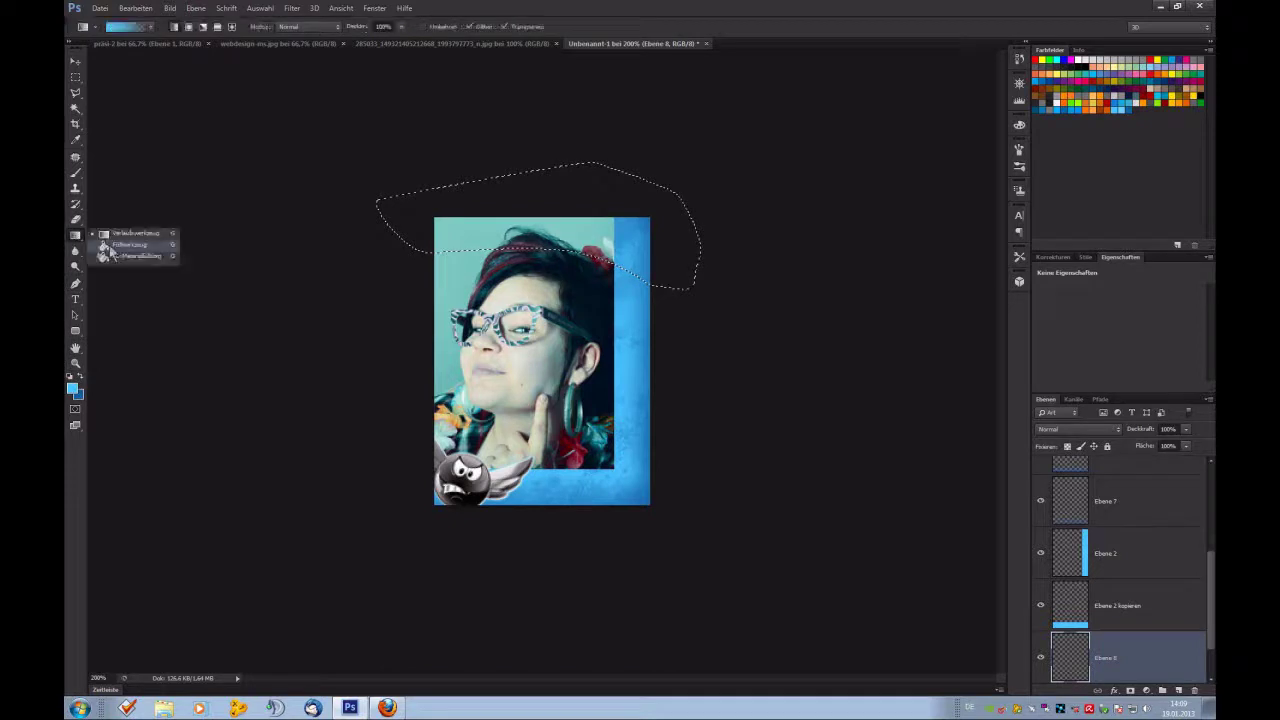
{"action": "left_click", "coordinate": [115, 248]}
{"action": "left_click", "coordinate": [531, 235]}
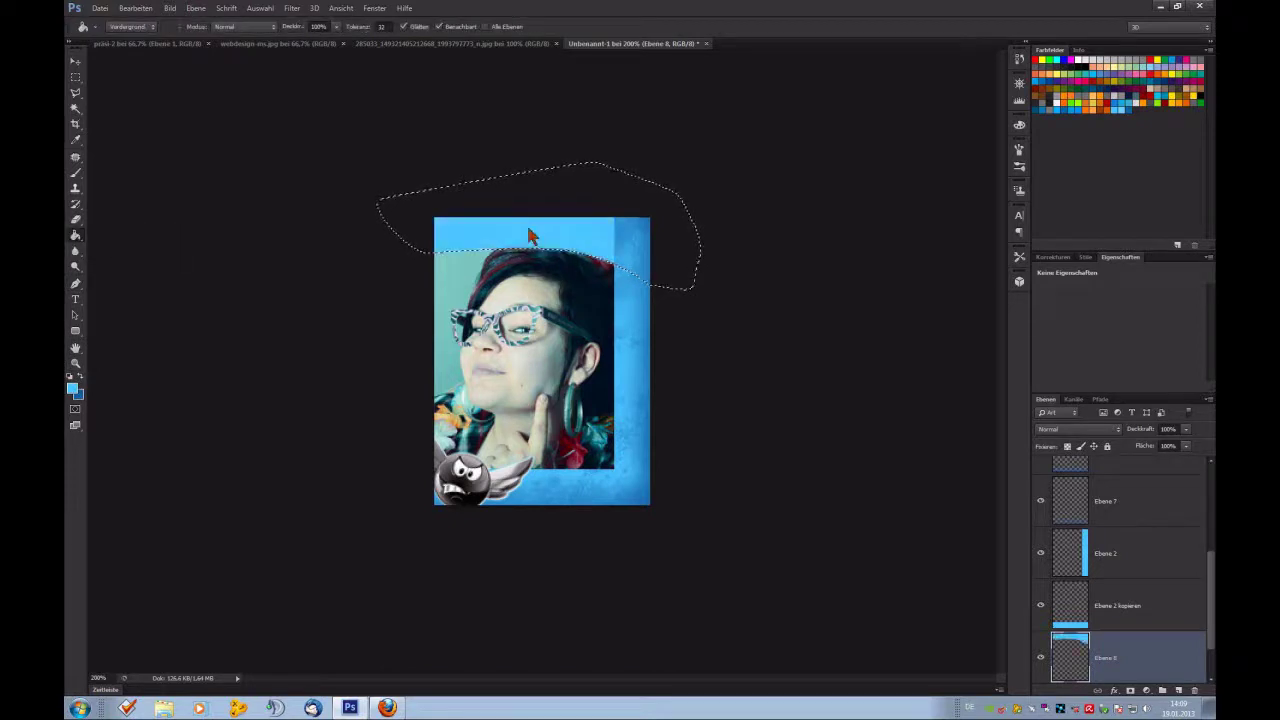
Load the outline of the curved banner on layer Ebene 8 as a selection and move that layer directly below the logo layer.
{"action": "left_click", "coordinate": [75, 77]}
{"action": "key", "text": "ctrl+d"}
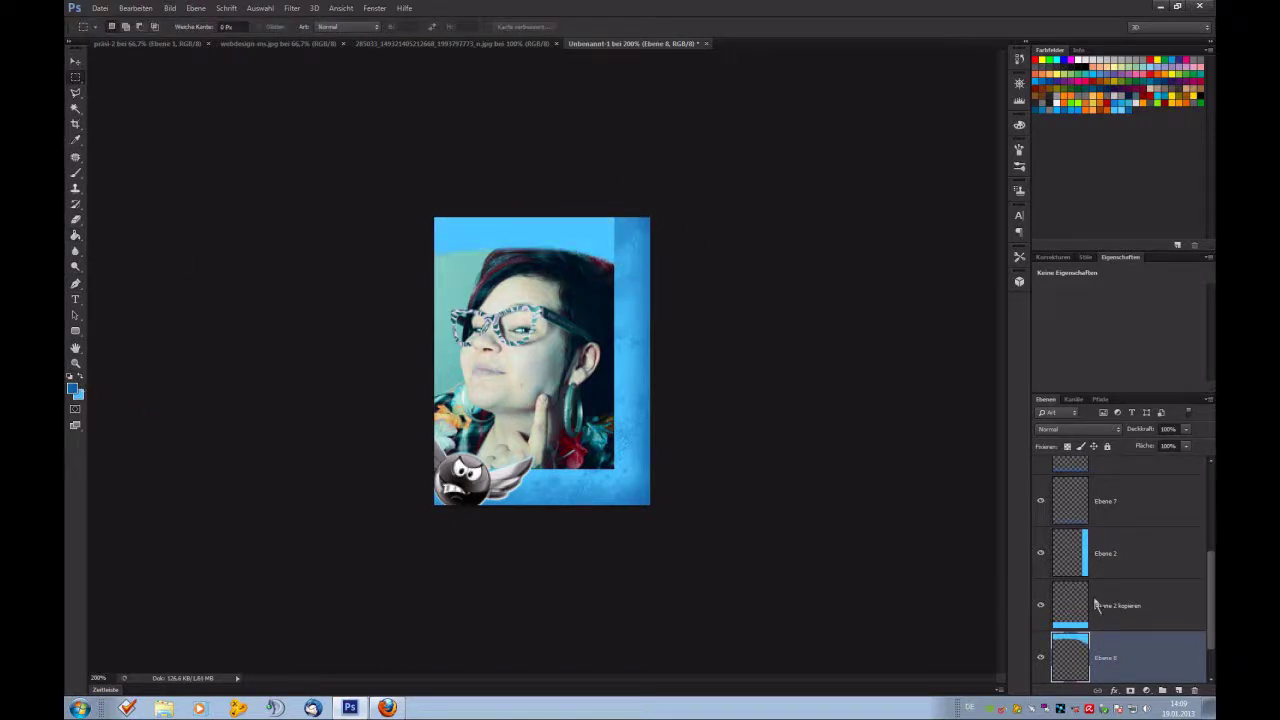
{"action": "scroll", "coordinate": [1096, 604], "scroll_direction": "down", "scroll_amount": 1}
{"action": "key", "text": "ctrl+z"}
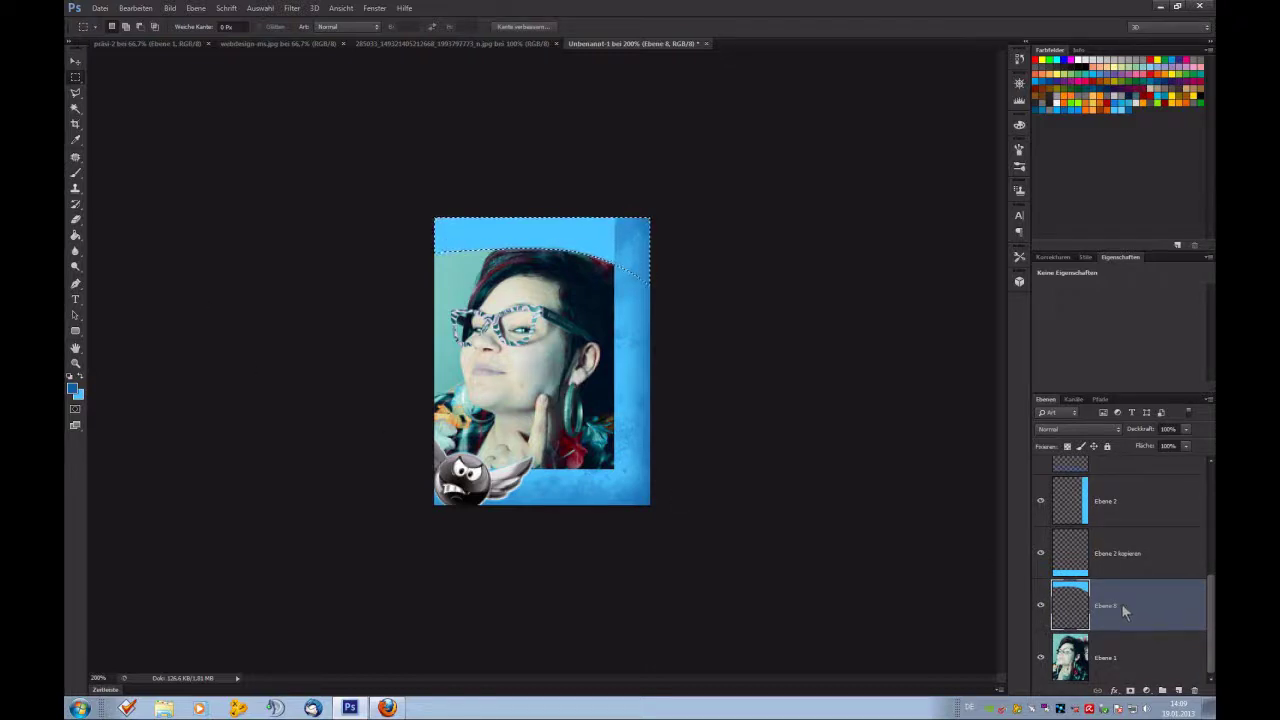
{"action": "left_click_drag", "start_coordinate": [1124, 608], "coordinate": [1135, 519]}
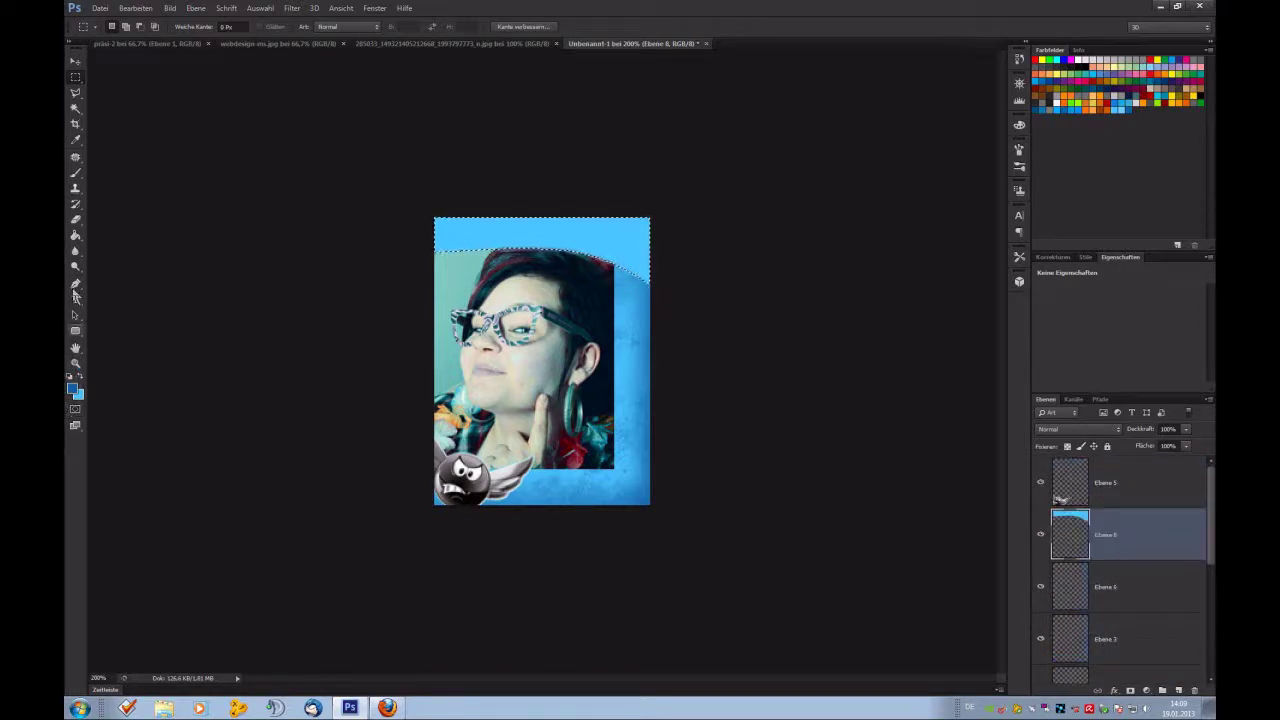
Shade the curved banner's outer edges on a new layer with linear gradients of the dark blue foreground colour fading to transparent.
{"action": "left_click", "coordinate": [75, 235]}
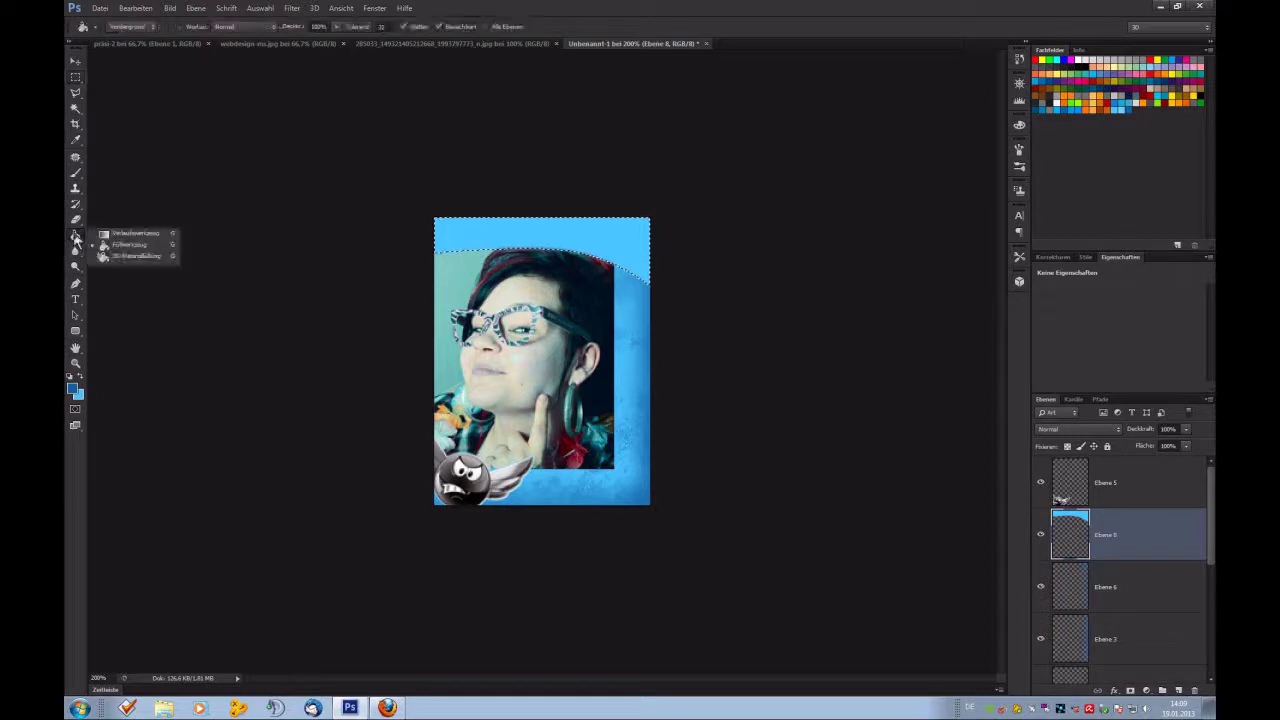
{"action": "left_click", "coordinate": [120, 236]}
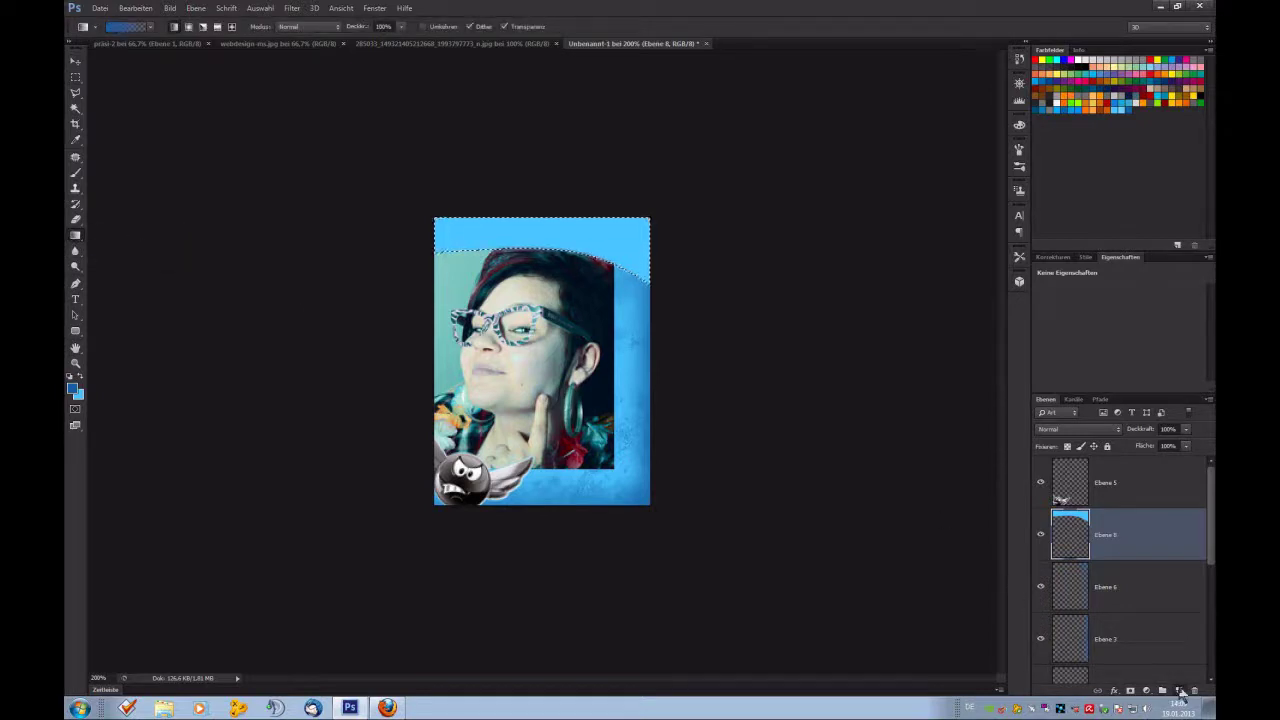
{"action": "left_click_drag", "start_coordinate": [557, 292], "coordinate": [551, 220]}
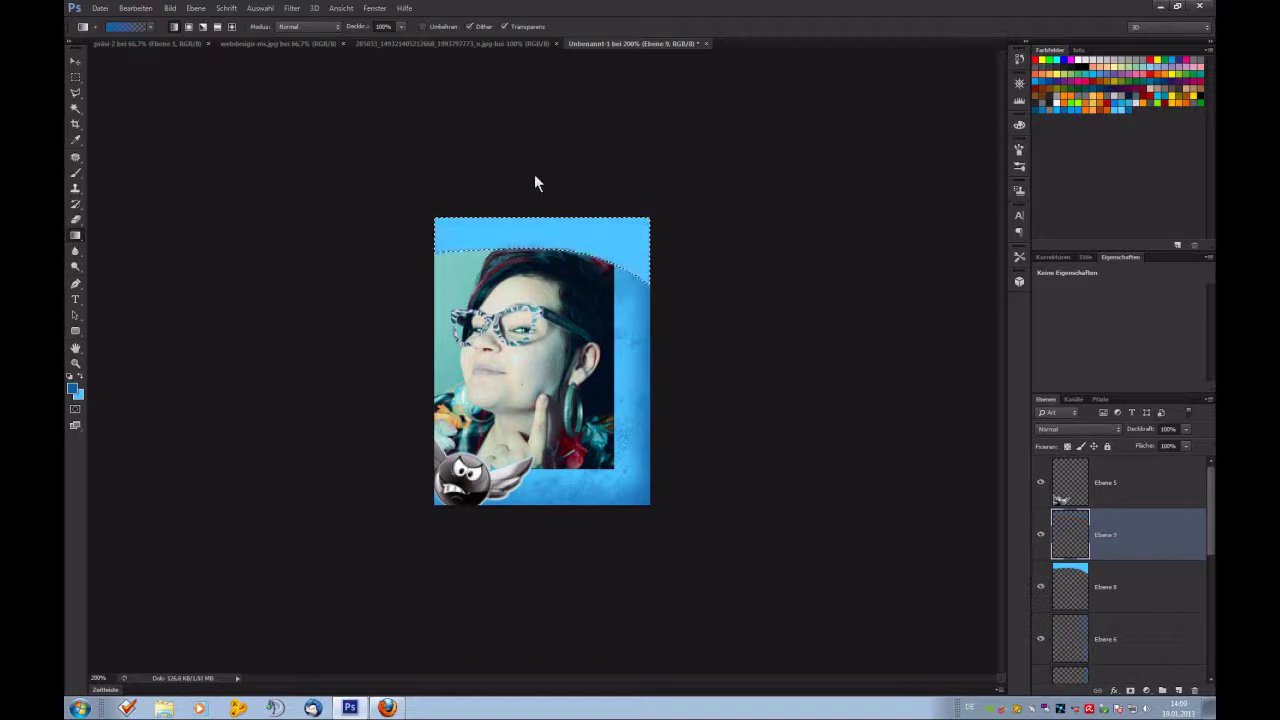
{"action": "left_click_drag", "start_coordinate": [534, 176], "coordinate": [543, 257]}
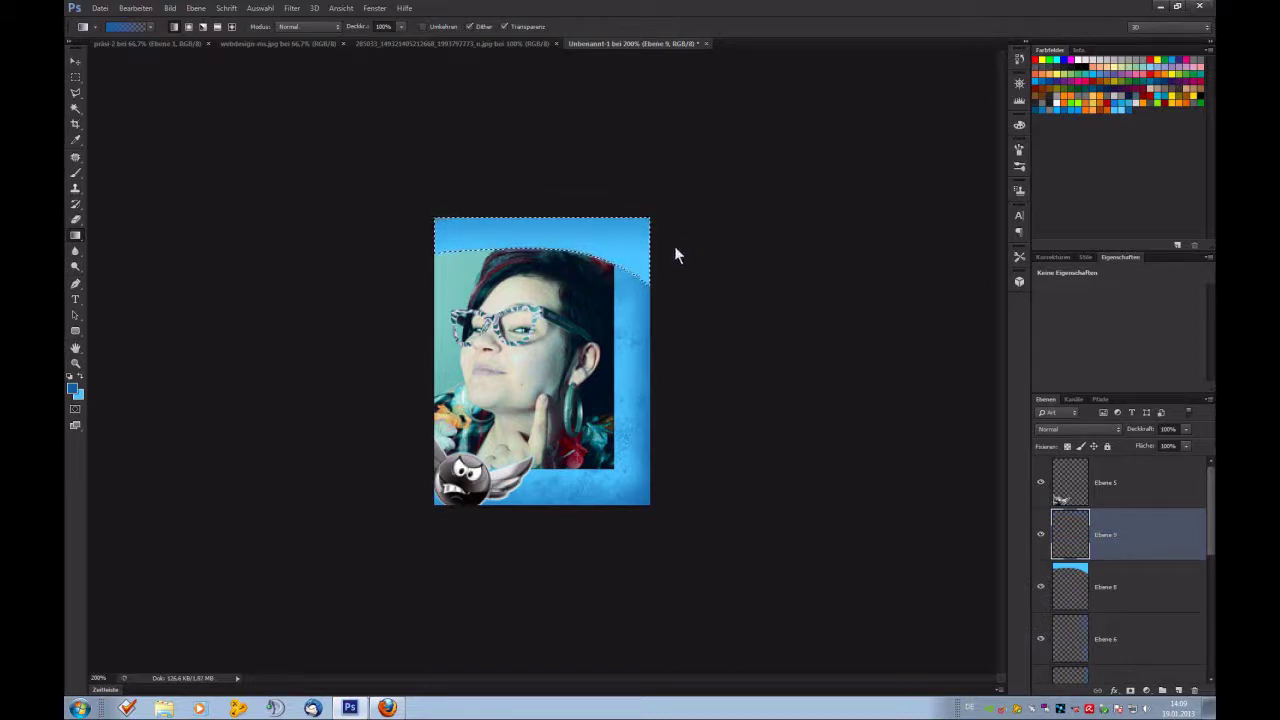
{"action": "left_click_drag", "start_coordinate": [625, 253], "coordinate": [581, 253]}
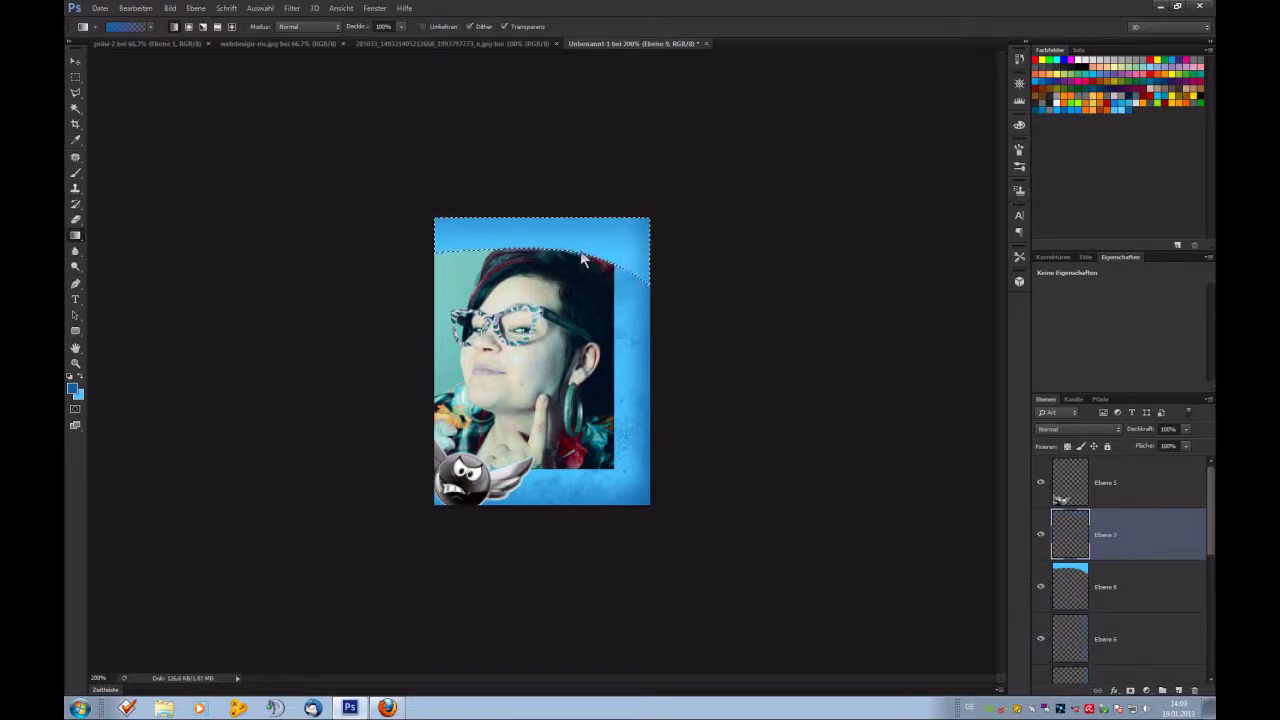
Deselect, then move layers Ebene 9 and Ebene 8 together directly below layer Ebene 3.
{"action": "left_click", "coordinate": [75, 77]}
{"action": "left_click", "coordinate": [1114, 578], "text": "shift"}
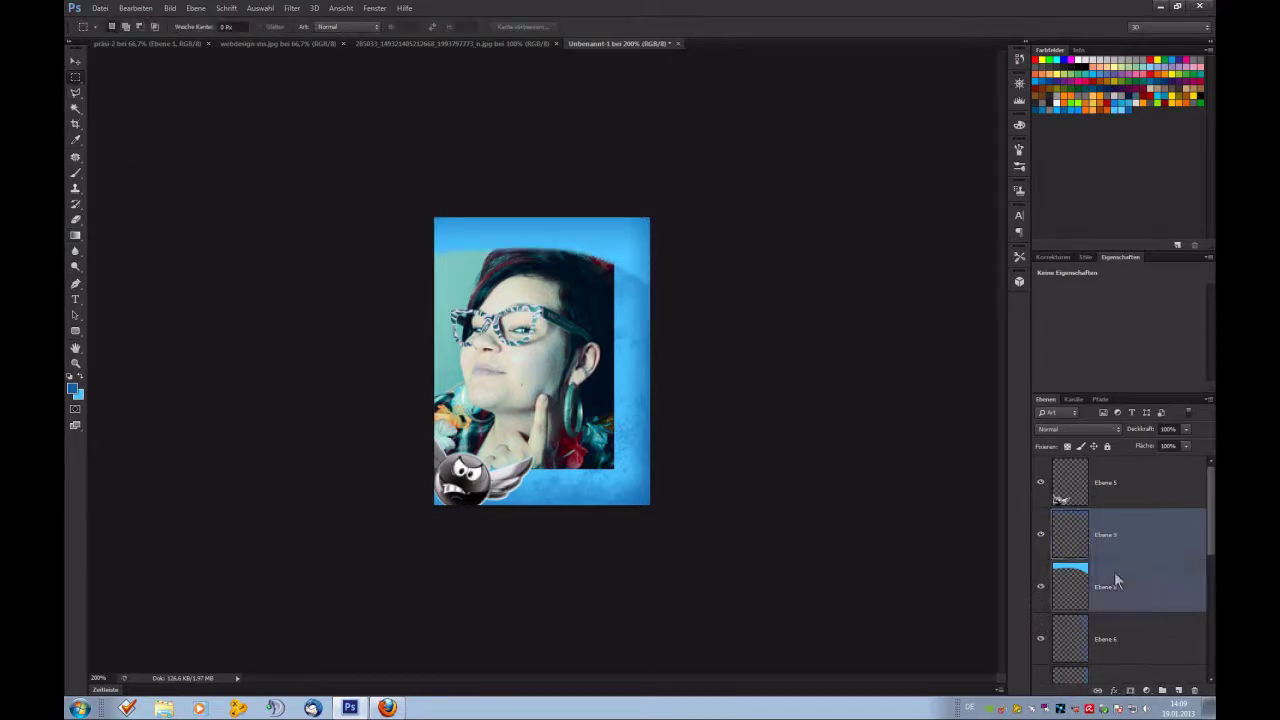
{"action": "scroll", "coordinate": [1116, 580], "scroll_direction": "down", "scroll_amount": 1}
{"action": "left_click_drag", "start_coordinate": [1111, 530], "coordinate": [1129, 645]}
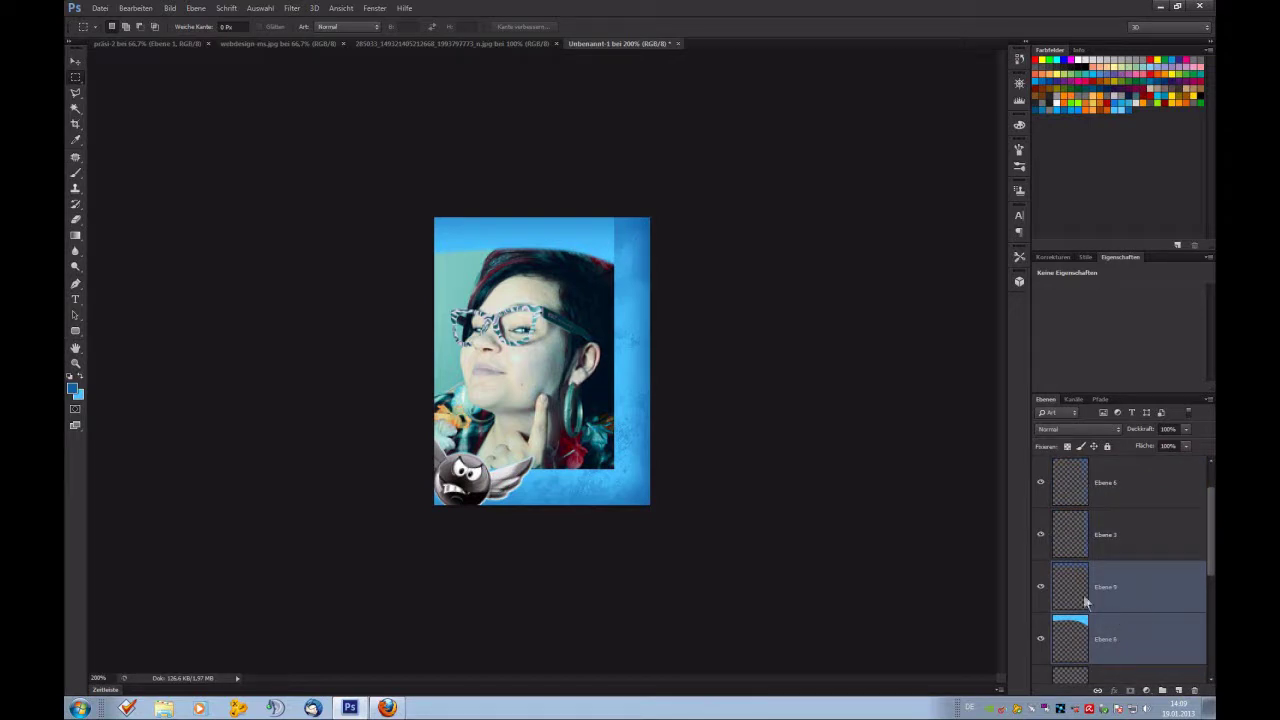
Load the outline of Ebene 8 as a selection and stamp the 522 px cloudy brush texture within it on a new layer above.
{"action": "left_click", "coordinate": [1100, 650]}
{"action": "left_click", "coordinate": [1083, 632], "text": "ctrl"}
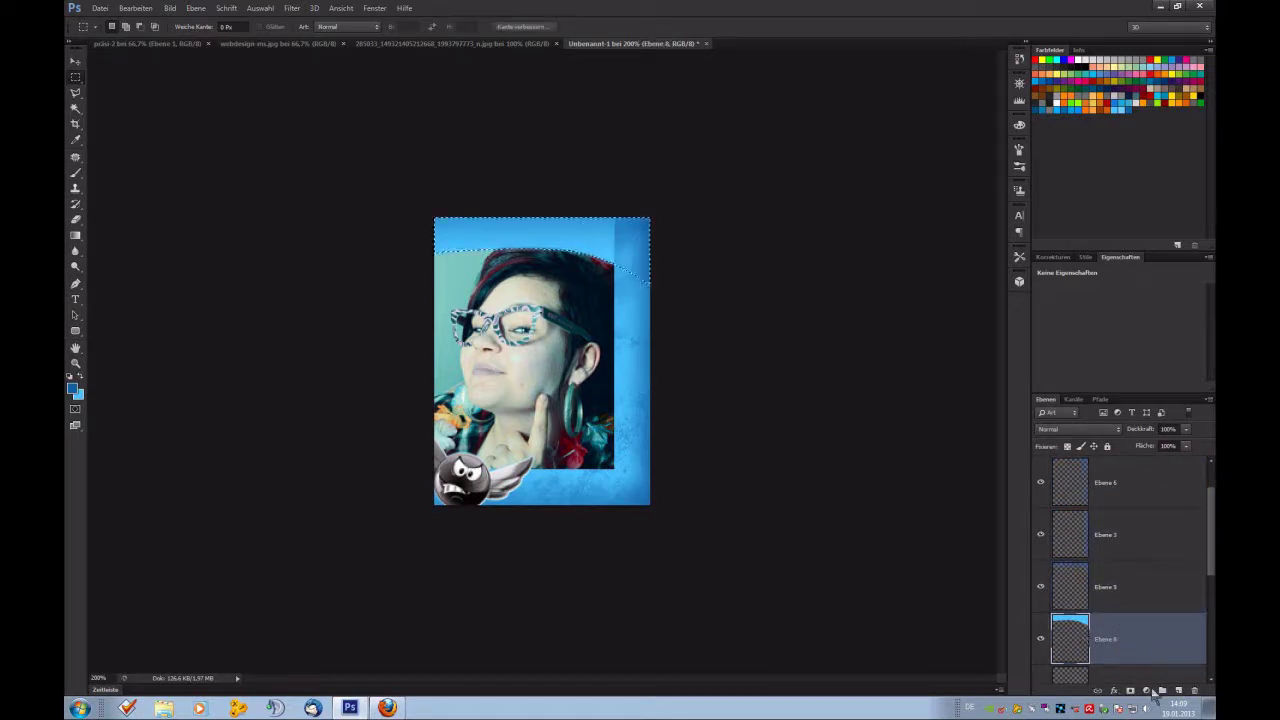
{"action": "left_click", "coordinate": [1178, 690]}
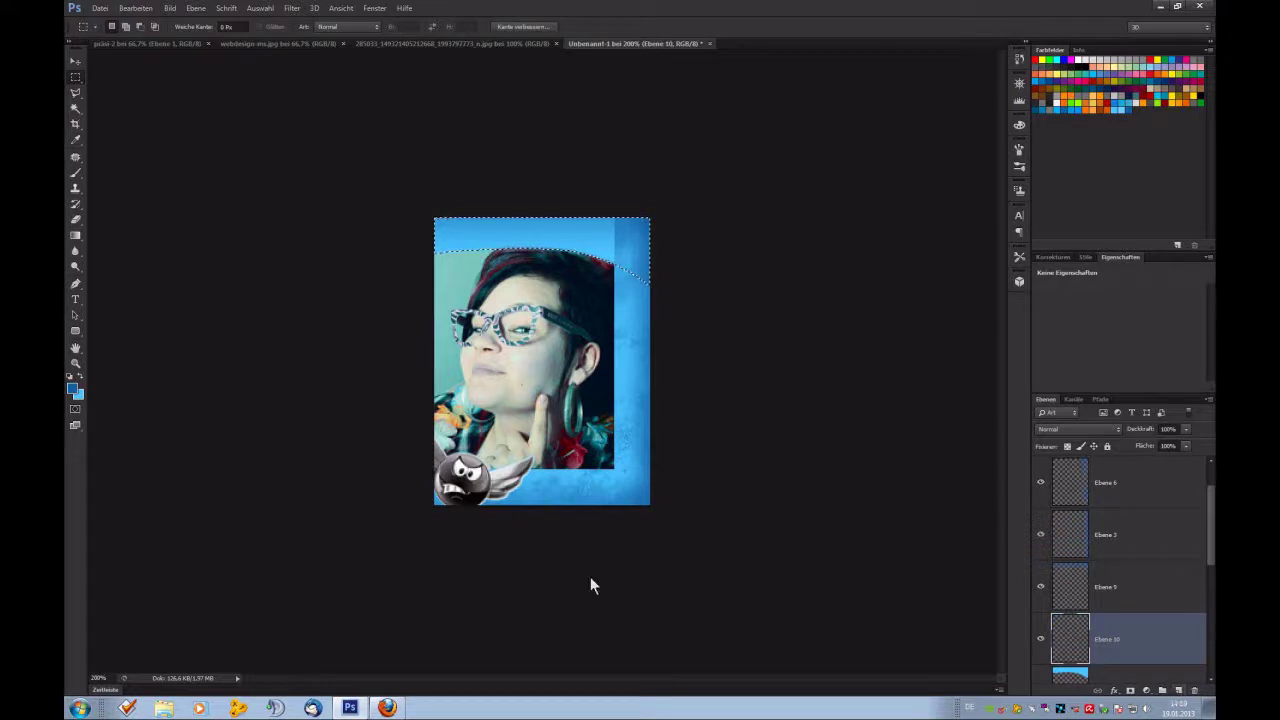
{"action": "left_click", "coordinate": [75, 172]}
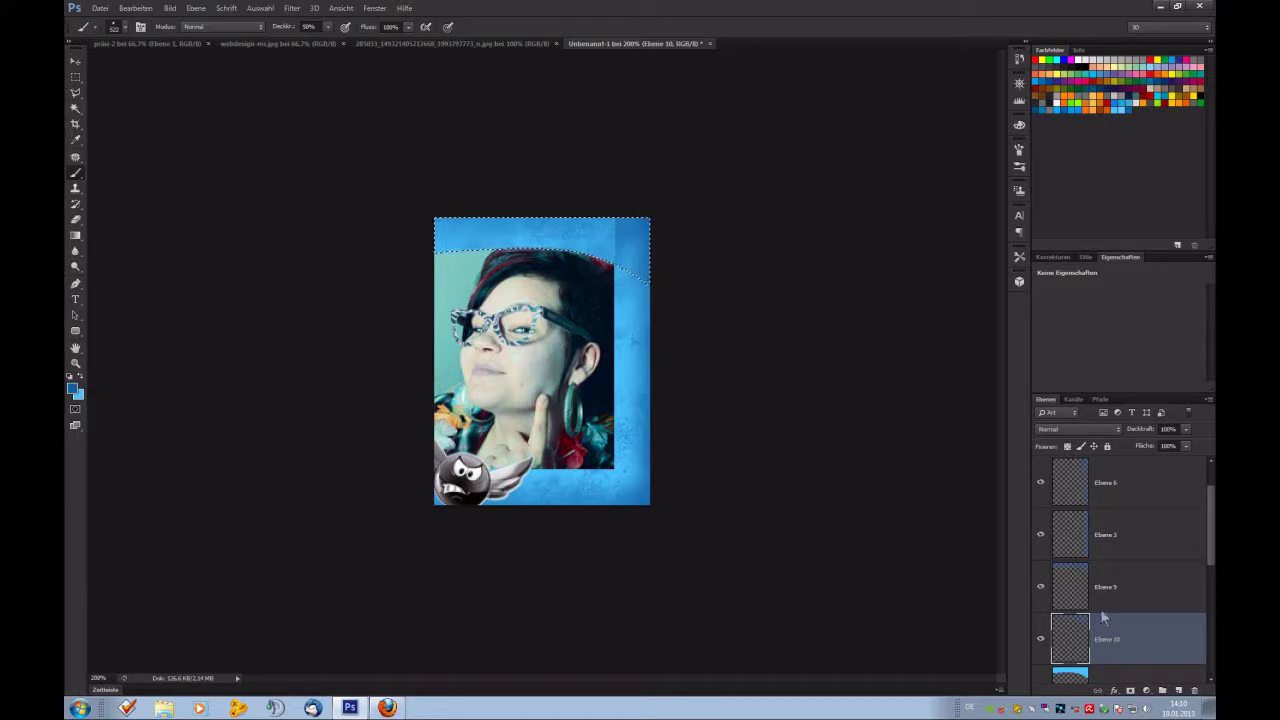
Darken the top of the selected curved banner with another dark blue linear gradient on layer Ebene 9.
{"action": "left_click", "coordinate": [1138, 584]}
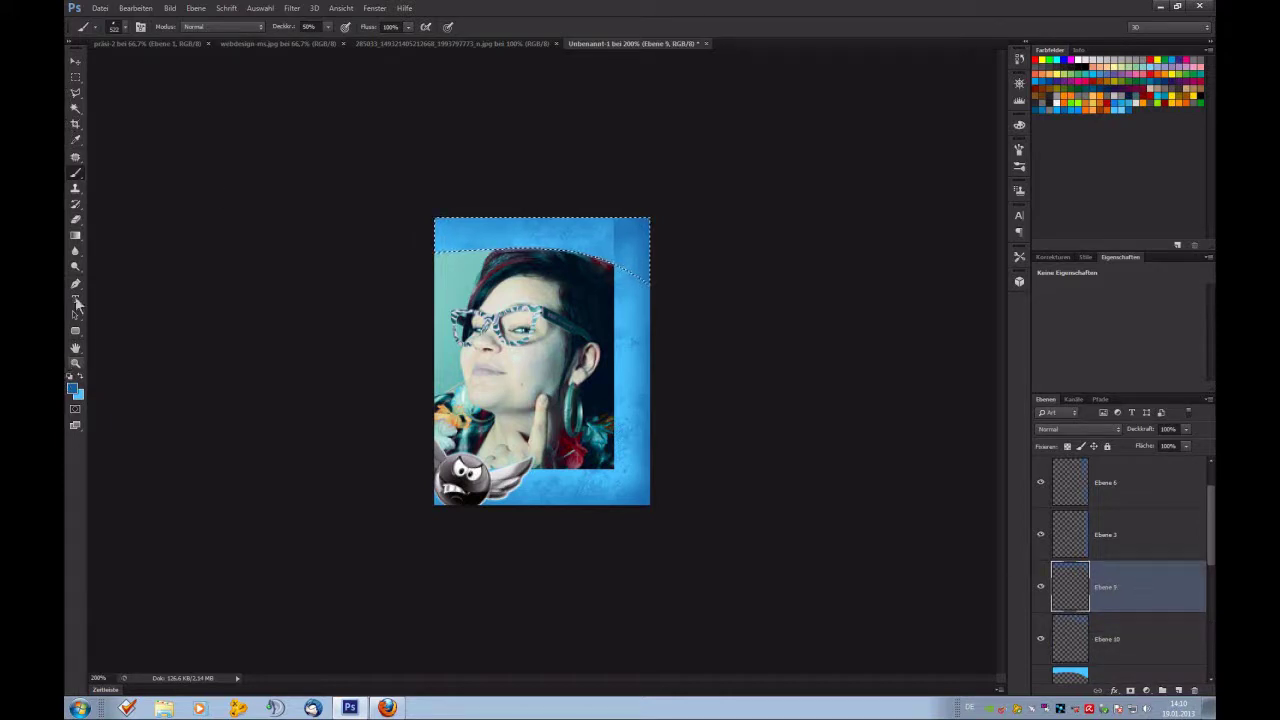
{"action": "left_click", "coordinate": [75, 235]}
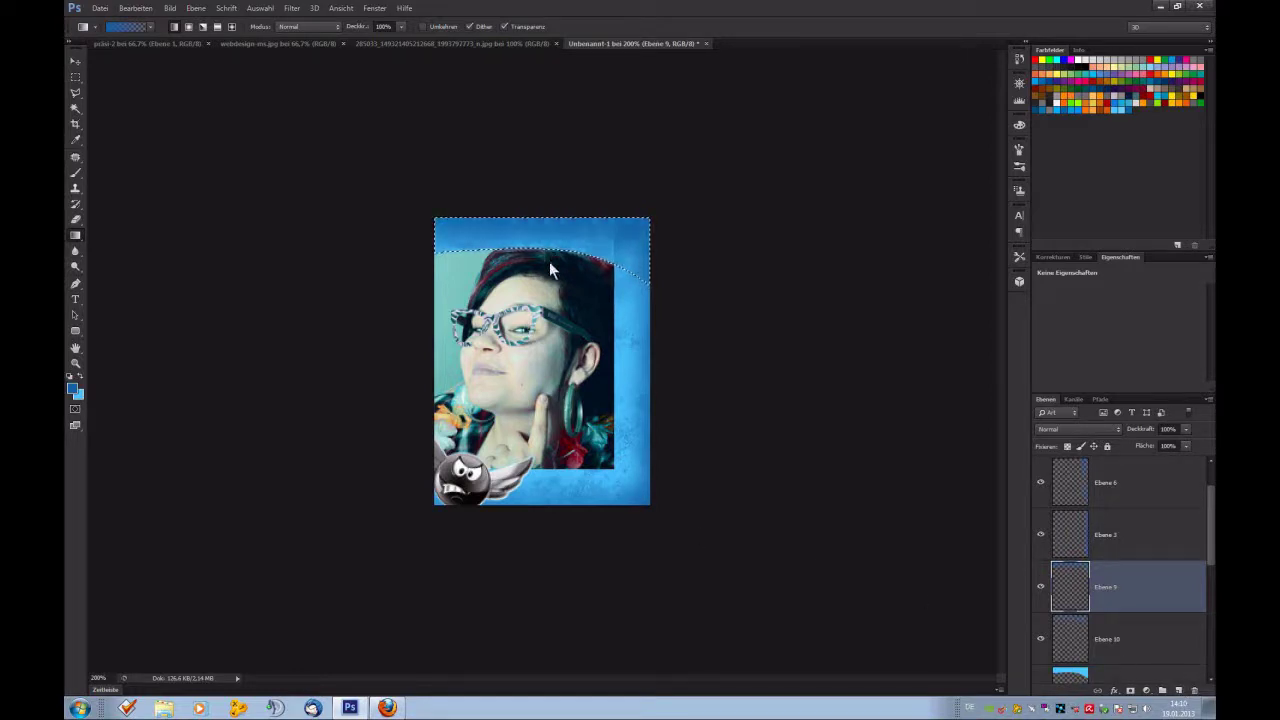
Deselect the banner outline and examine the seam at the banner's right end.
{"action": "left_click", "coordinate": [75, 76]}
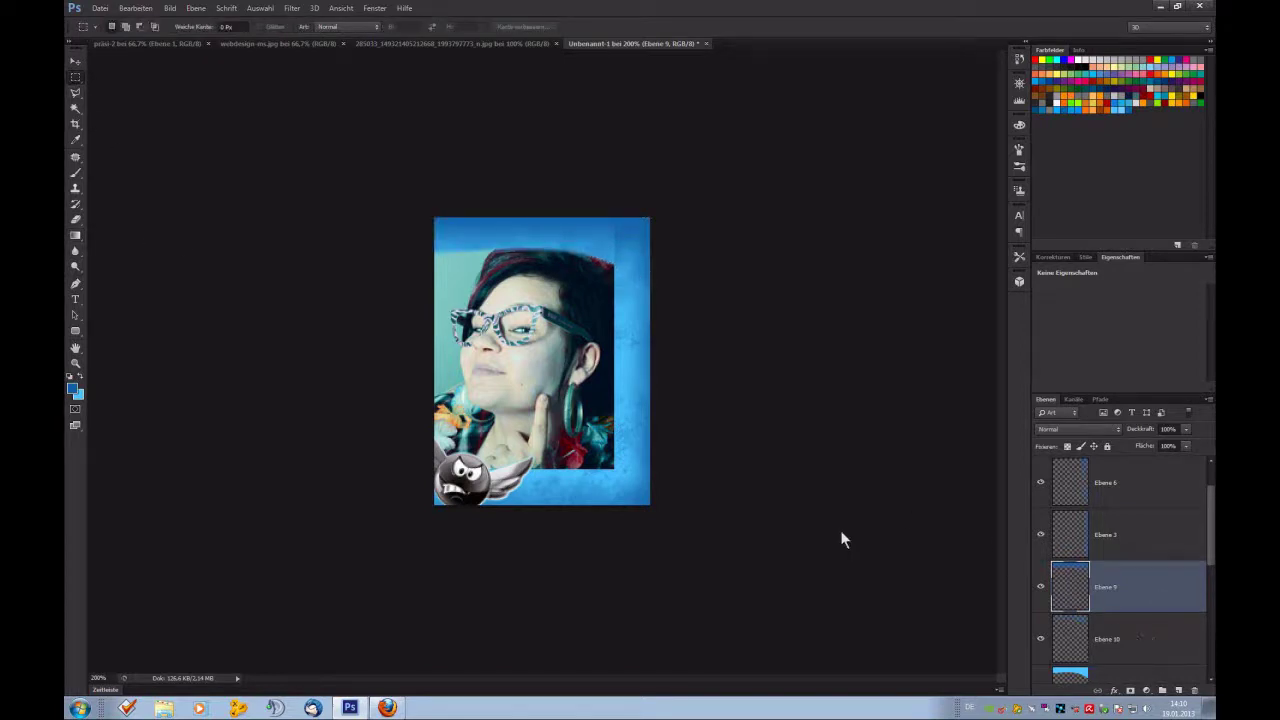
{"action": "key", "text": "ctrl+plus"}
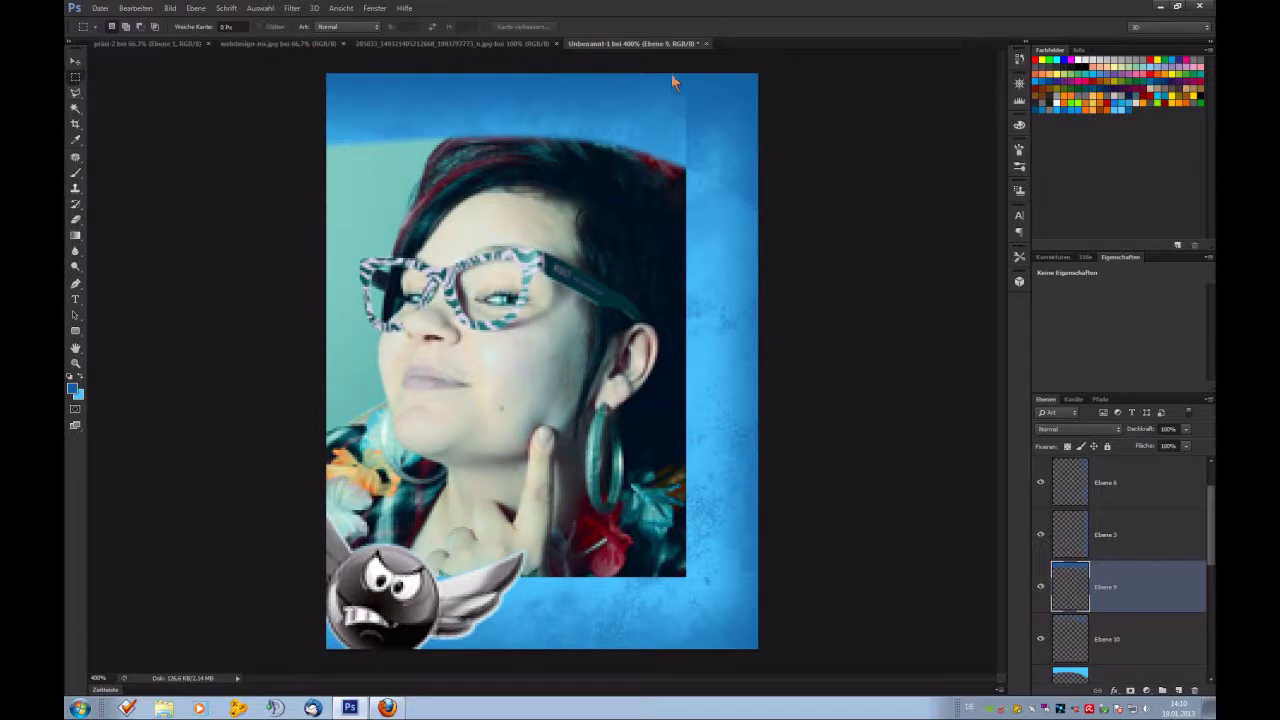
{"action": "left_click_drag", "start_coordinate": [665, 75], "coordinate": [724, 177]}
{"action": "key", "text": "ctrl+minus"}
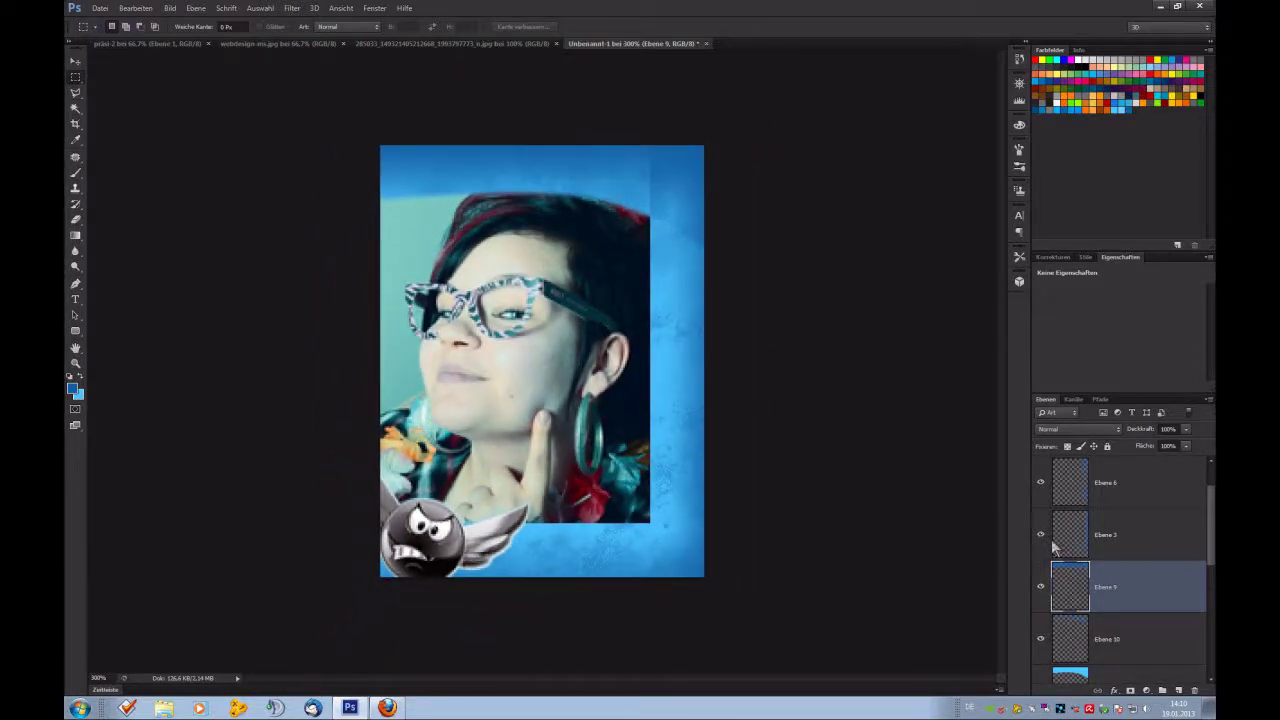
Toggle layers Ebene 2 and Ebene 8 off and on to examine how the side strip and curved banner overlap in the corner.
{"action": "scroll", "coordinate": [1052, 535], "scroll_direction": "up", "scroll_amount": 1}
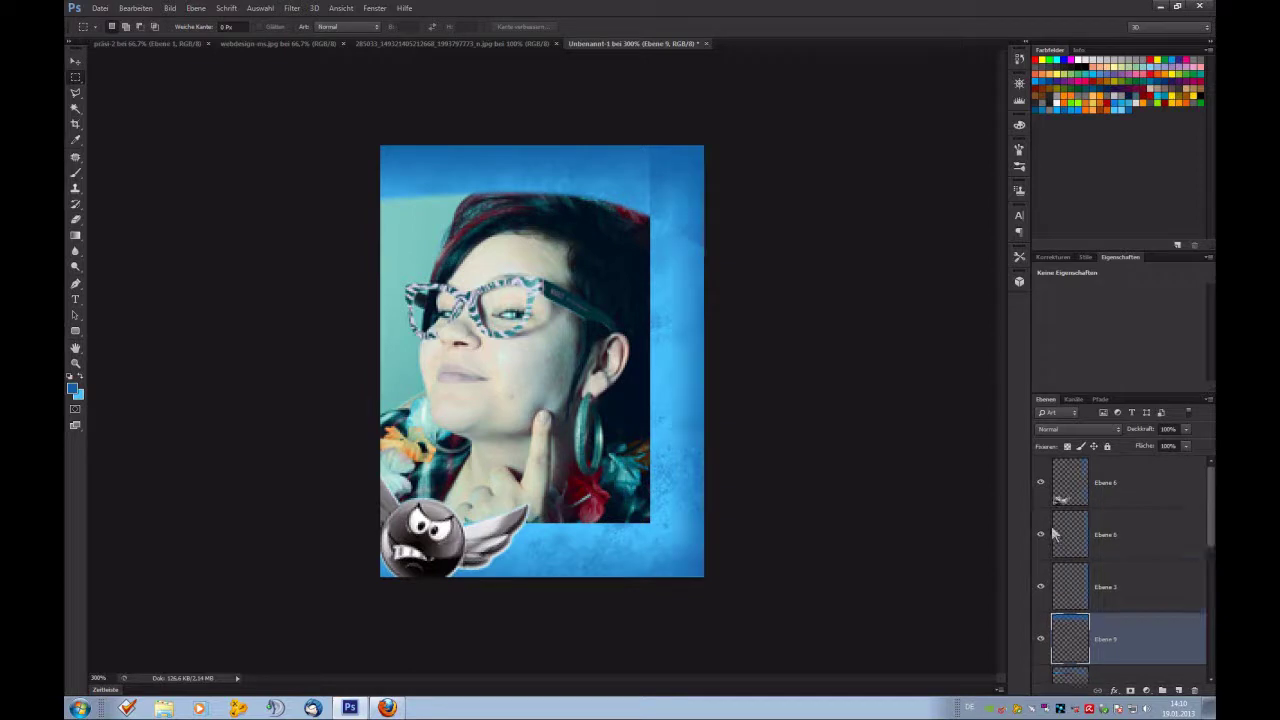
{"action": "scroll", "coordinate": [1091, 534], "scroll_direction": "down", "scroll_amount": 4}
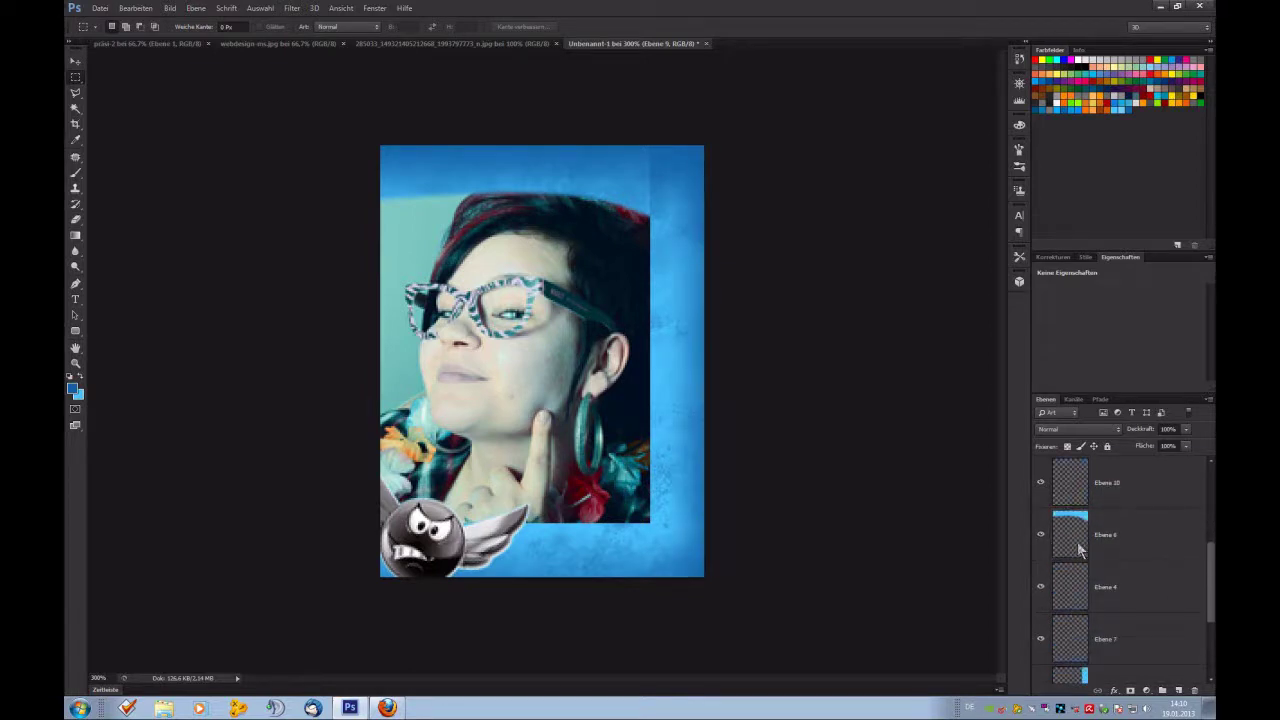
{"action": "scroll", "coordinate": [1078, 548], "scroll_direction": "down", "scroll_amount": 1}
{"action": "left_click", "coordinate": [1041, 638]}
{"action": "left_click", "coordinate": [1041, 638]}
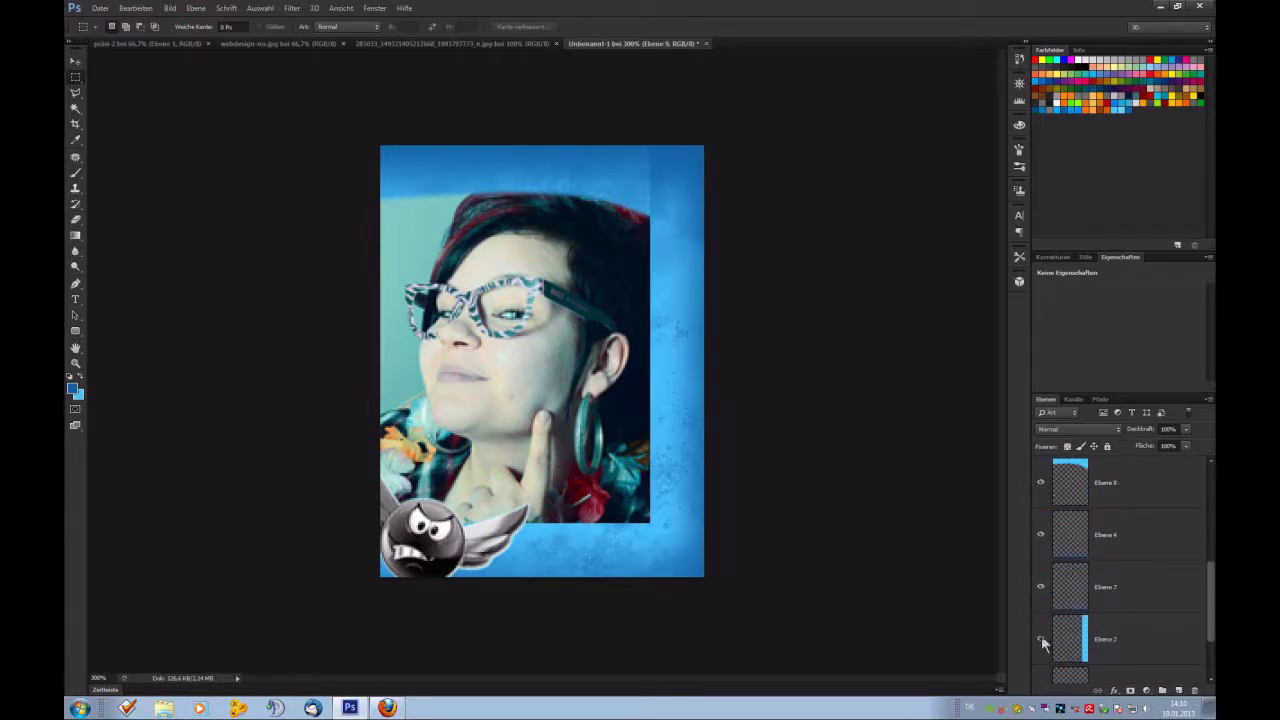
{"action": "left_click", "coordinate": [1041, 638]}
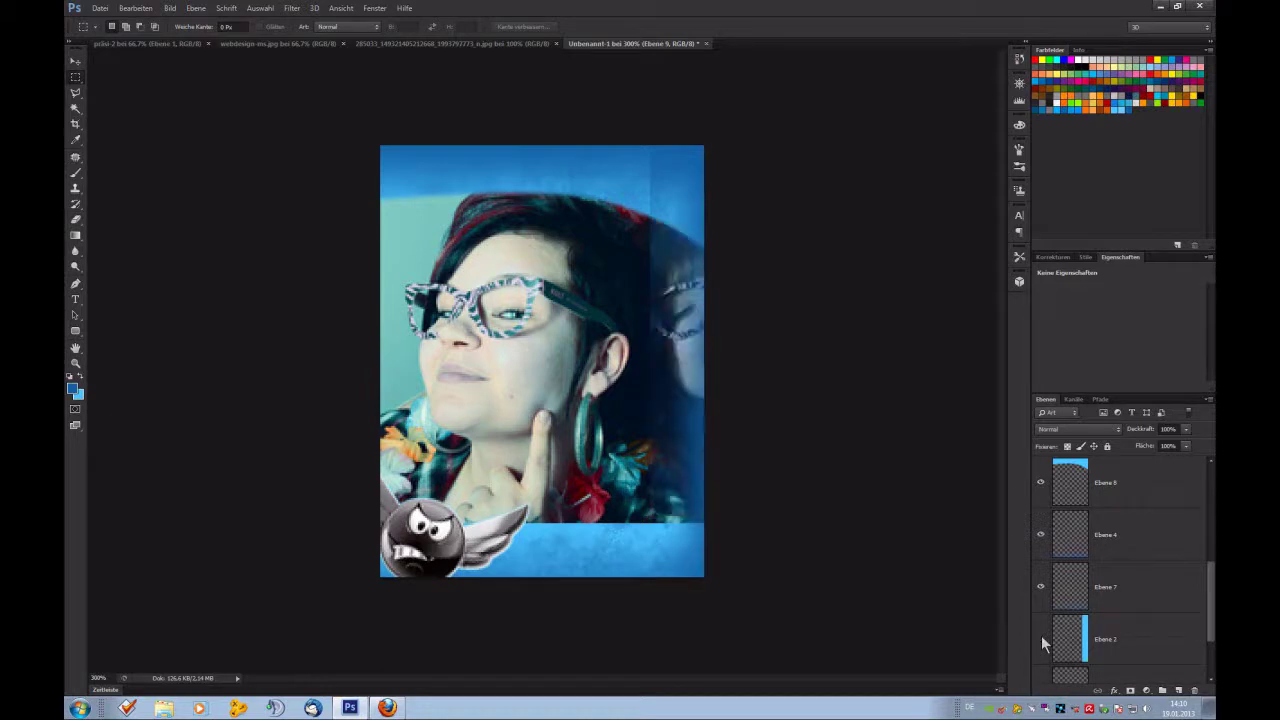
{"action": "left_click", "coordinate": [1041, 638]}
{"action": "scroll", "coordinate": [1125, 572], "scroll_direction": "up", "scroll_amount": 1}
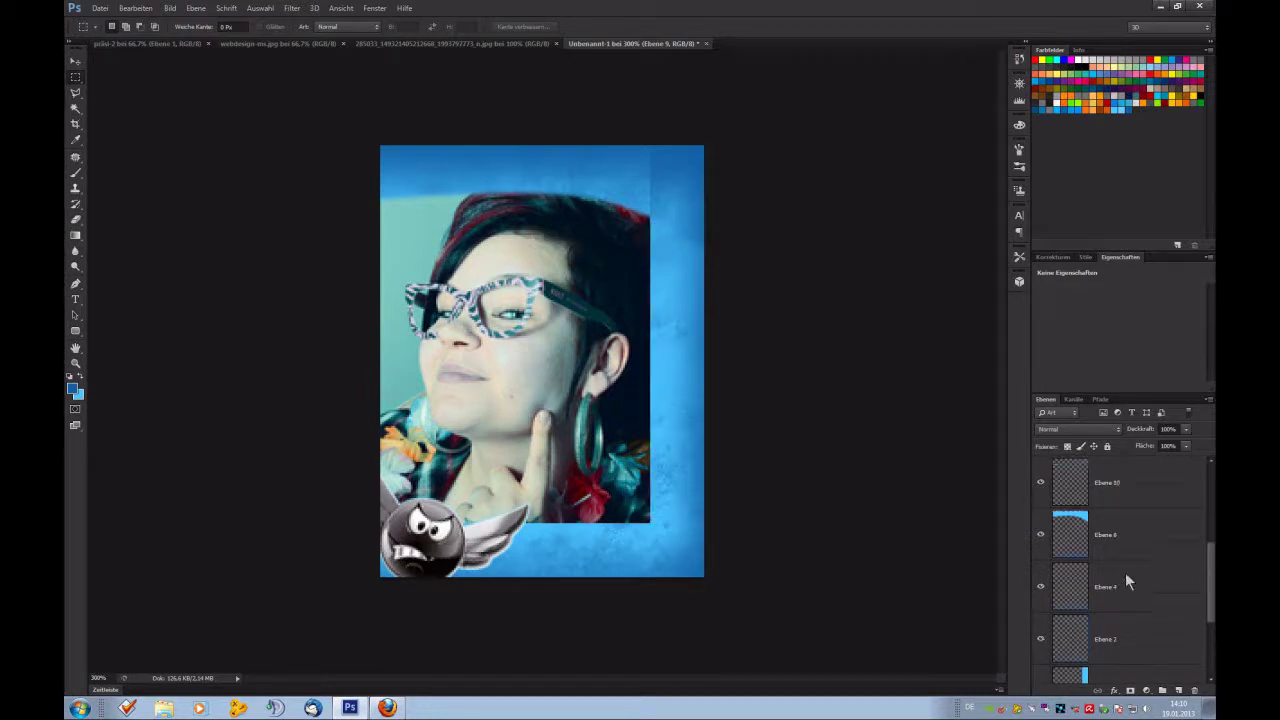
{"action": "left_click", "coordinate": [1089, 537]}
{"action": "left_click", "coordinate": [1043, 534]}
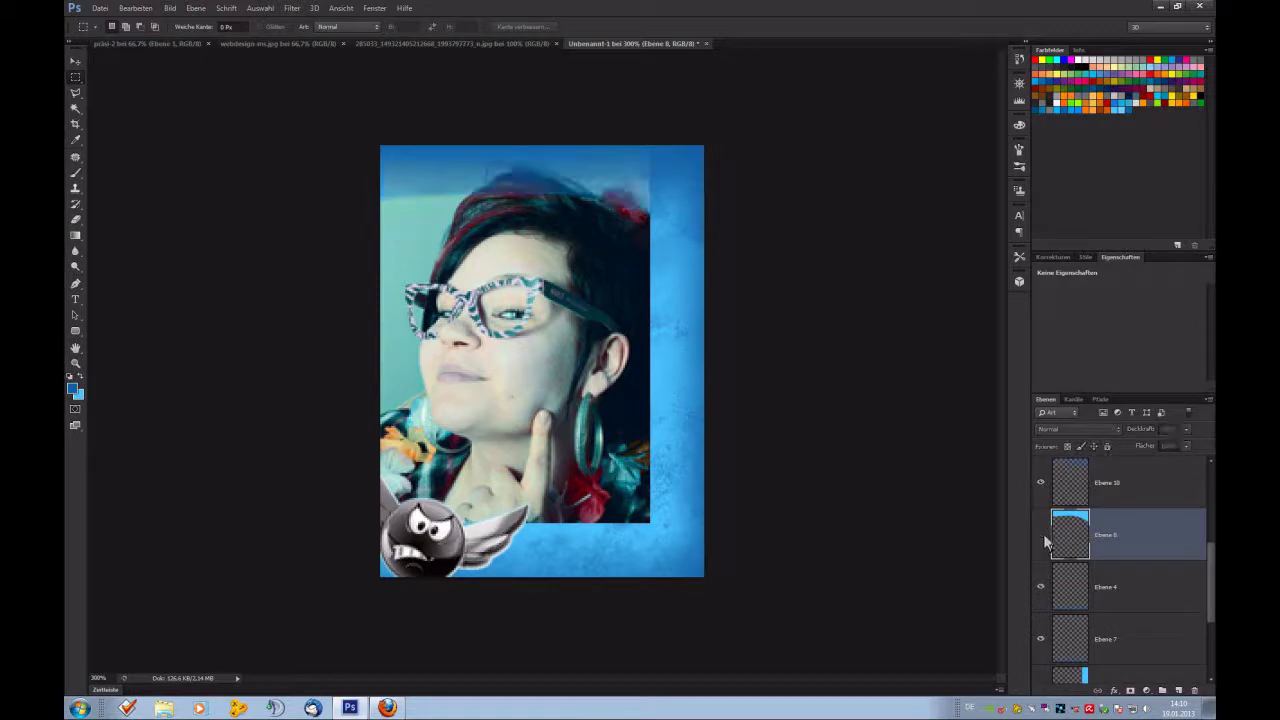
{"action": "left_click", "coordinate": [1043, 534]}
{"action": "left_click", "coordinate": [1043, 534]}
{"action": "left_click", "coordinate": [1043, 534]}
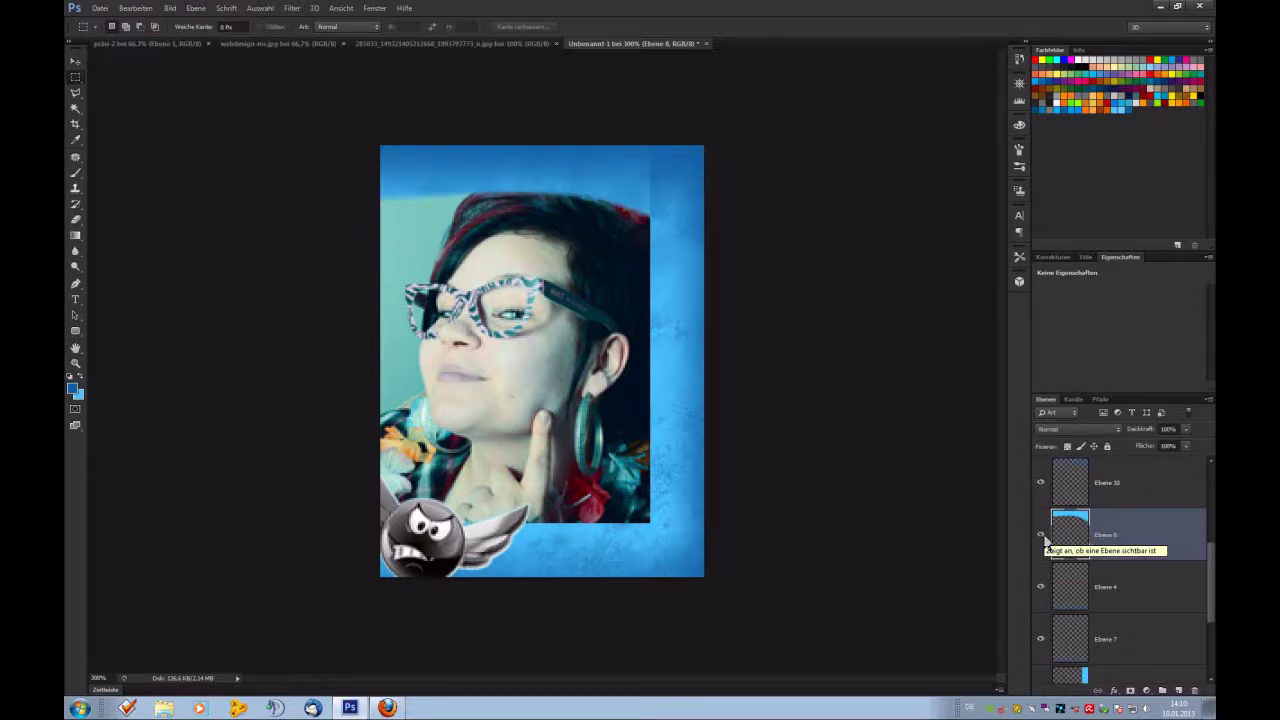
{"action": "left_click", "coordinate": [1043, 534]}
{"action": "left_click", "coordinate": [1043, 534]}
Erase the right end of the curved banner on layer Ebene 8 with a soft round 38 px brush in Löschen mode.
{"action": "left_click", "coordinate": [75, 172]}
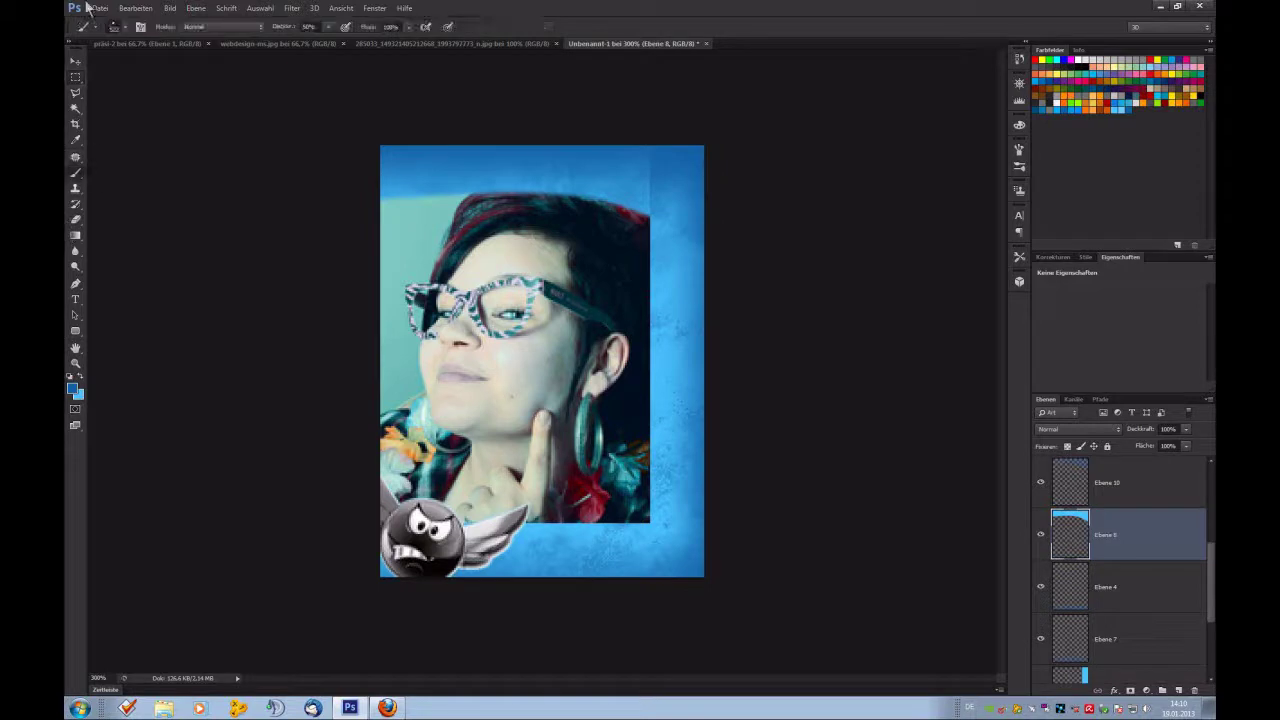
{"action": "left_click", "coordinate": [200, 26]}
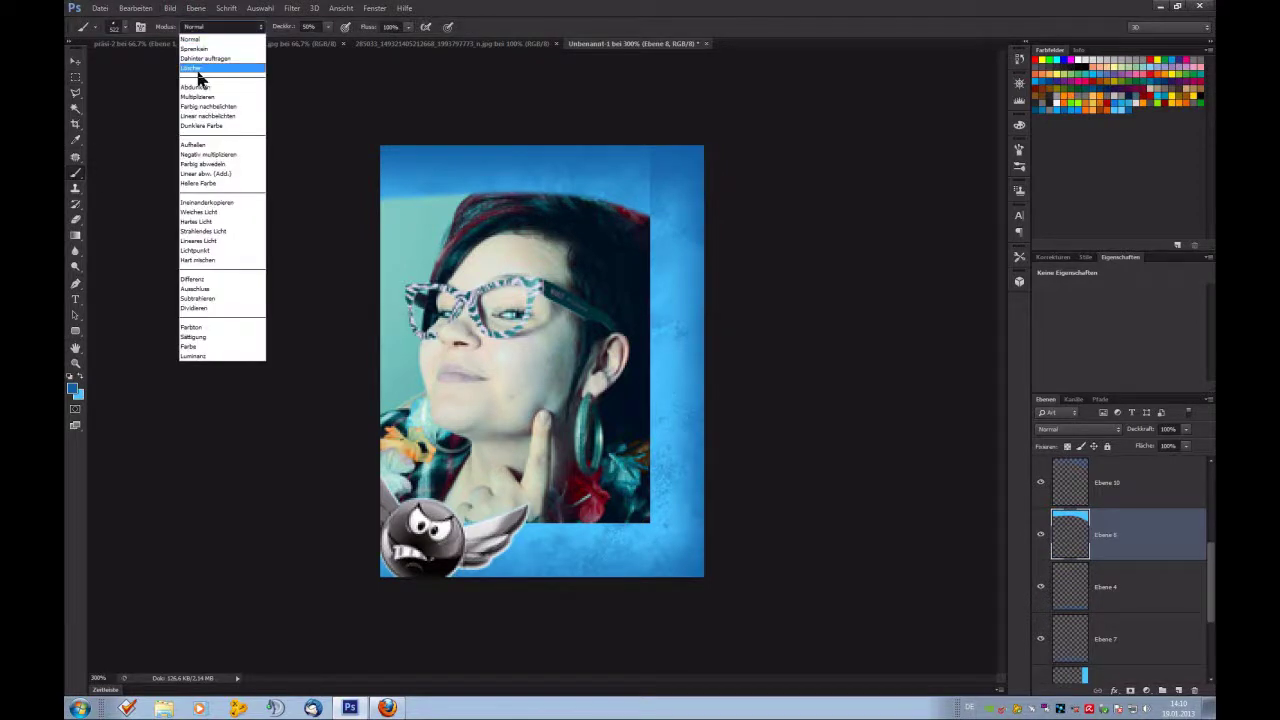
{"action": "left_click", "coordinate": [199, 68]}
{"action": "left_click", "coordinate": [122, 27]}
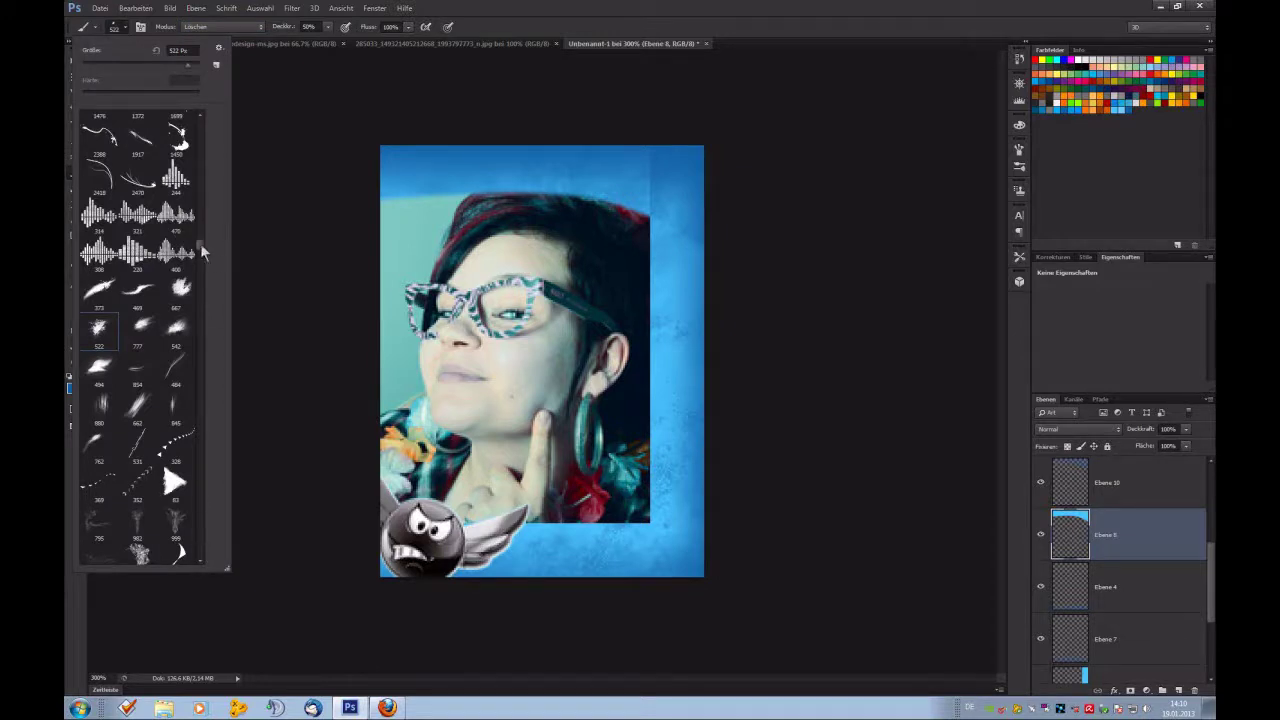
{"action": "left_click_drag", "start_coordinate": [203, 252], "coordinate": [206, 130]}
{"action": "left_click", "coordinate": [102, 133]}
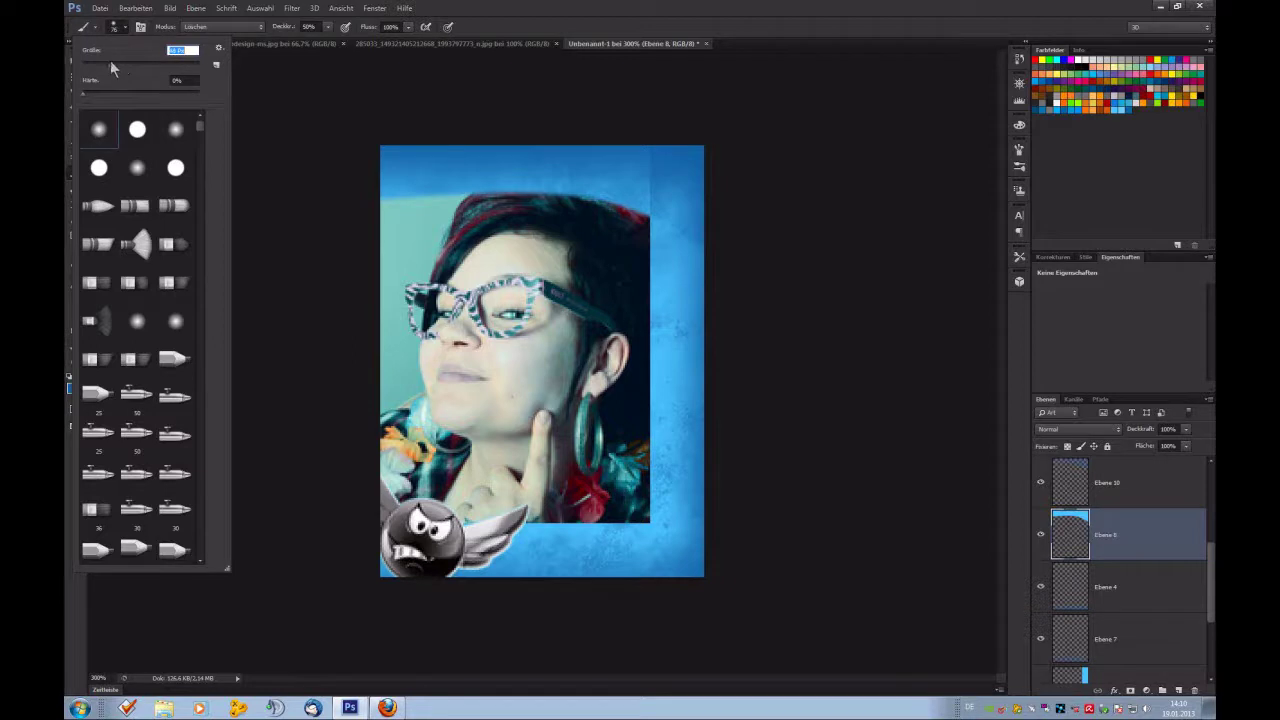
{"action": "left_click", "coordinate": [672, 218]}
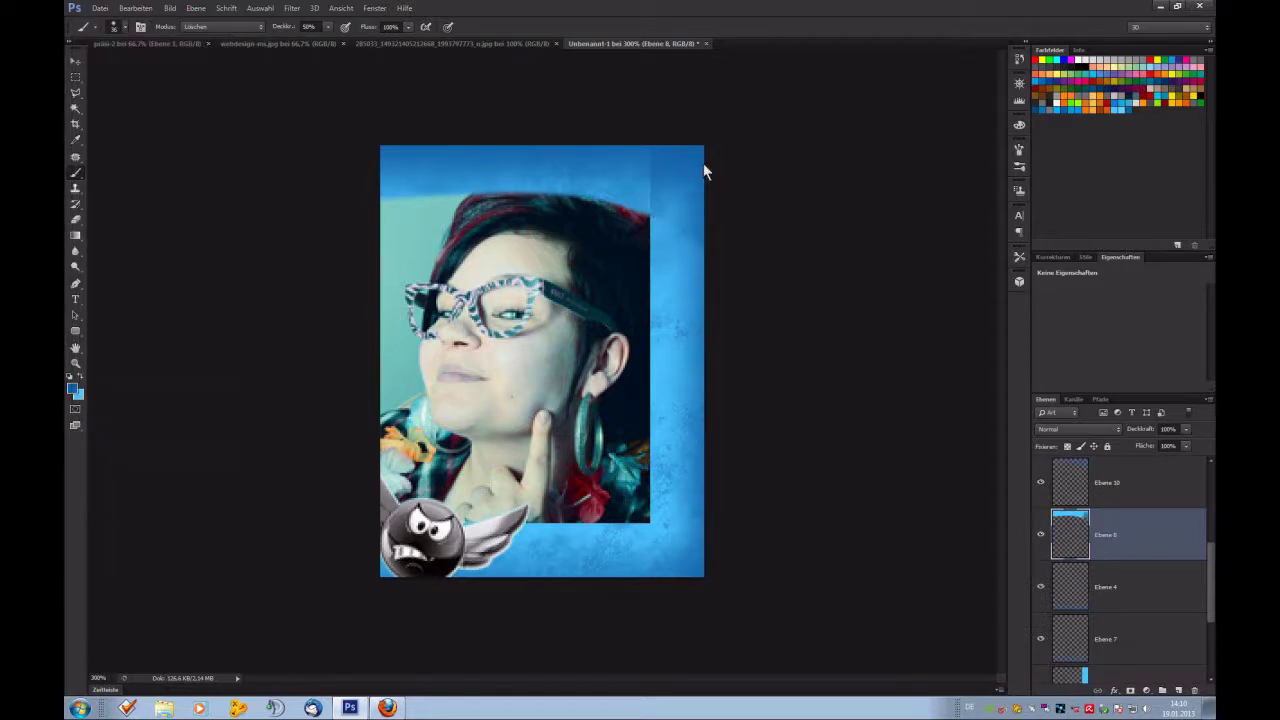
Erase the right ends of the banner's texture on layer Ebene 10 and its gradient on layer Ebene 9 with the soft brush.
{"action": "left_click", "coordinate": [1135, 490]}
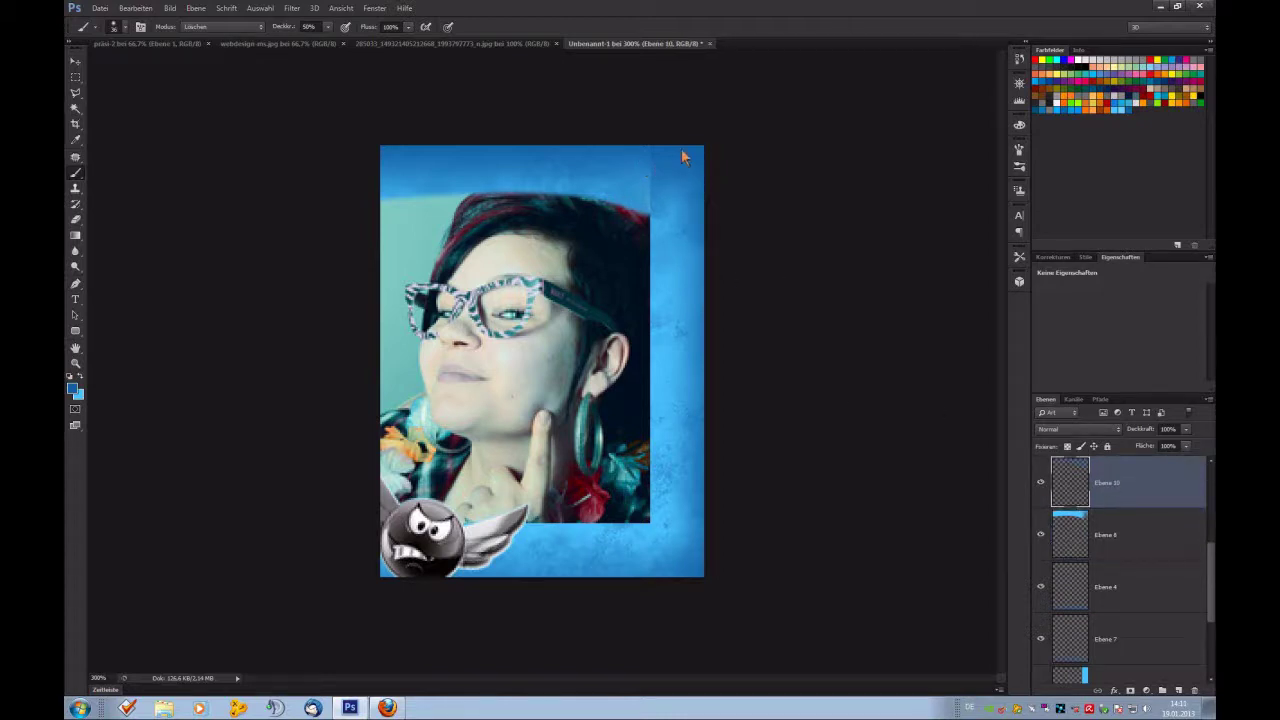
{"action": "scroll", "coordinate": [1140, 521], "scroll_direction": "up", "scroll_amount": 3}
{"action": "left_click", "coordinate": [1104, 590]}
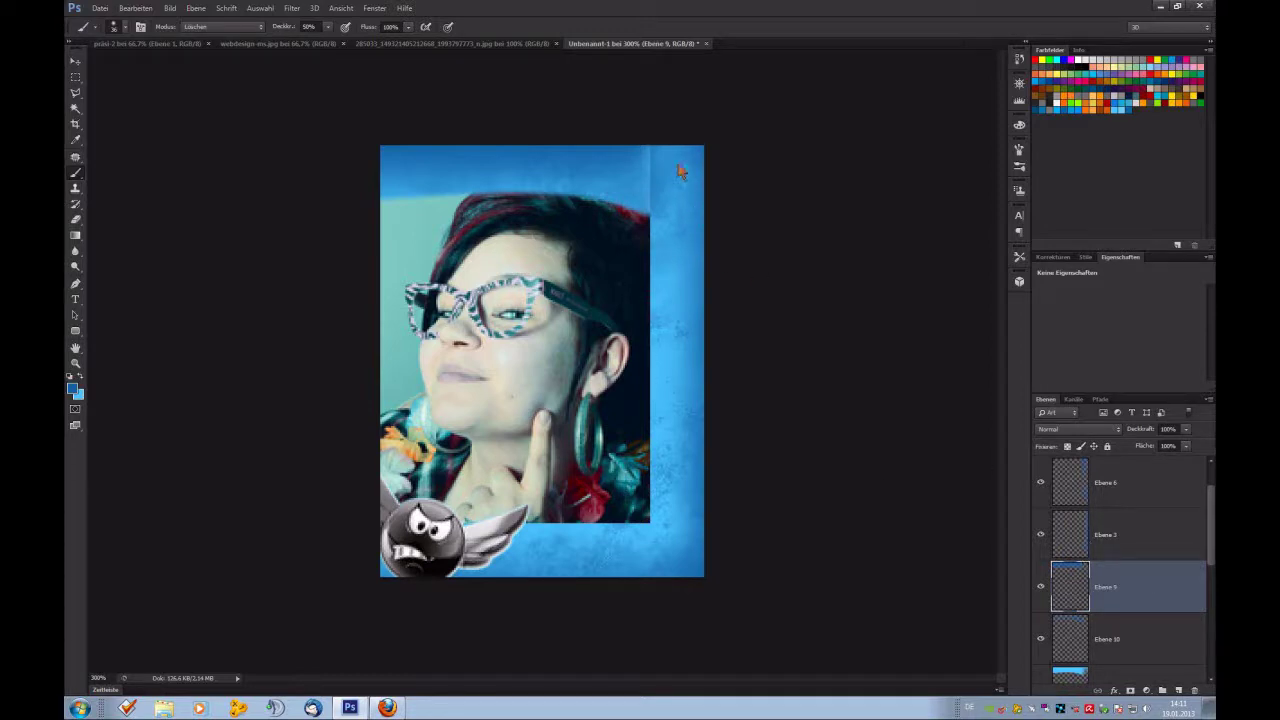
Soften the vertical corner seam between banner and side strip by erasing part of the texture on layer Ebene 6.
{"action": "scroll", "coordinate": [1064, 534], "scroll_direction": "down", "scroll_amount": 1}
{"action": "scroll", "coordinate": [1107, 591], "scroll_direction": "down", "scroll_amount": 3}
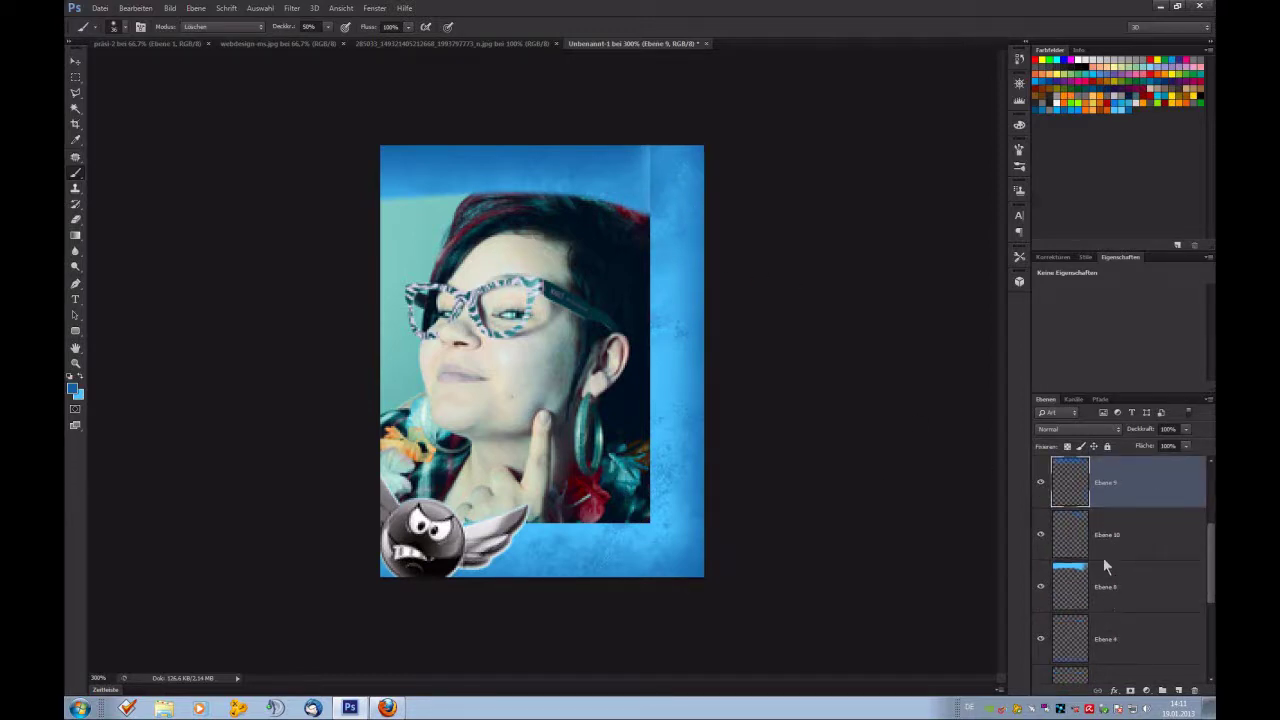
{"action": "left_click", "coordinate": [1108, 636]}
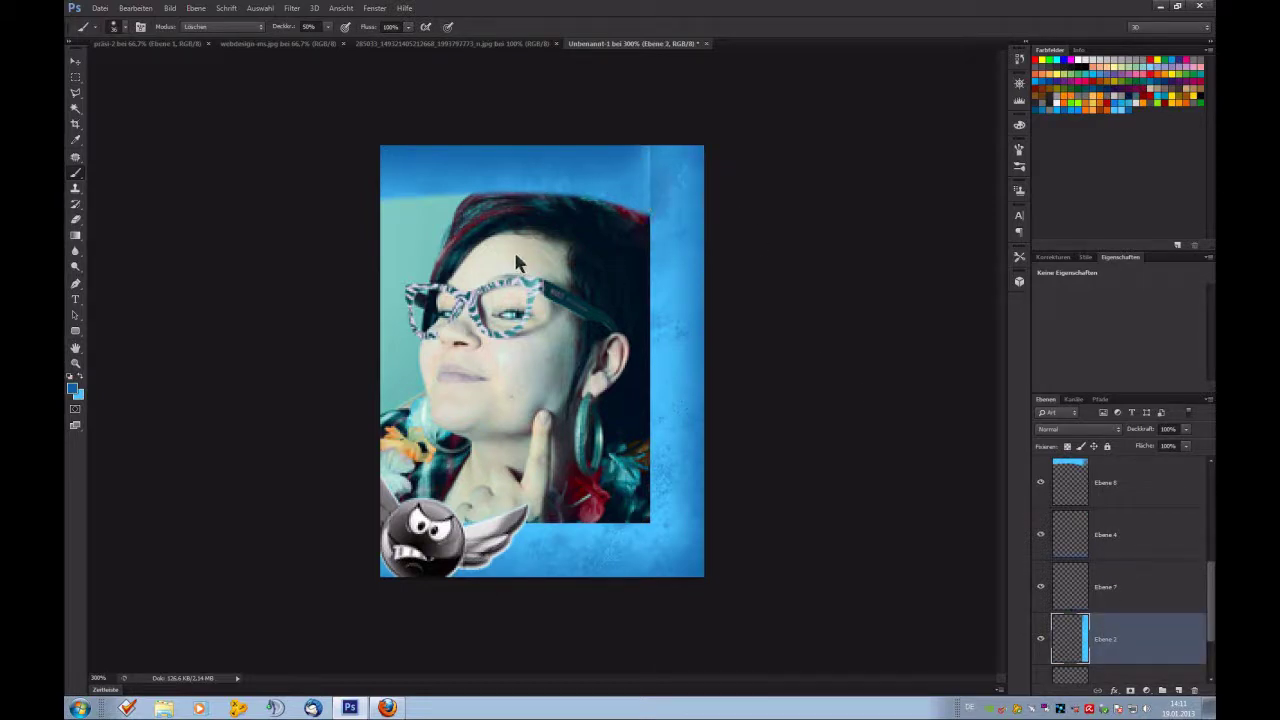
{"action": "key", "text": "ctrl+]"}
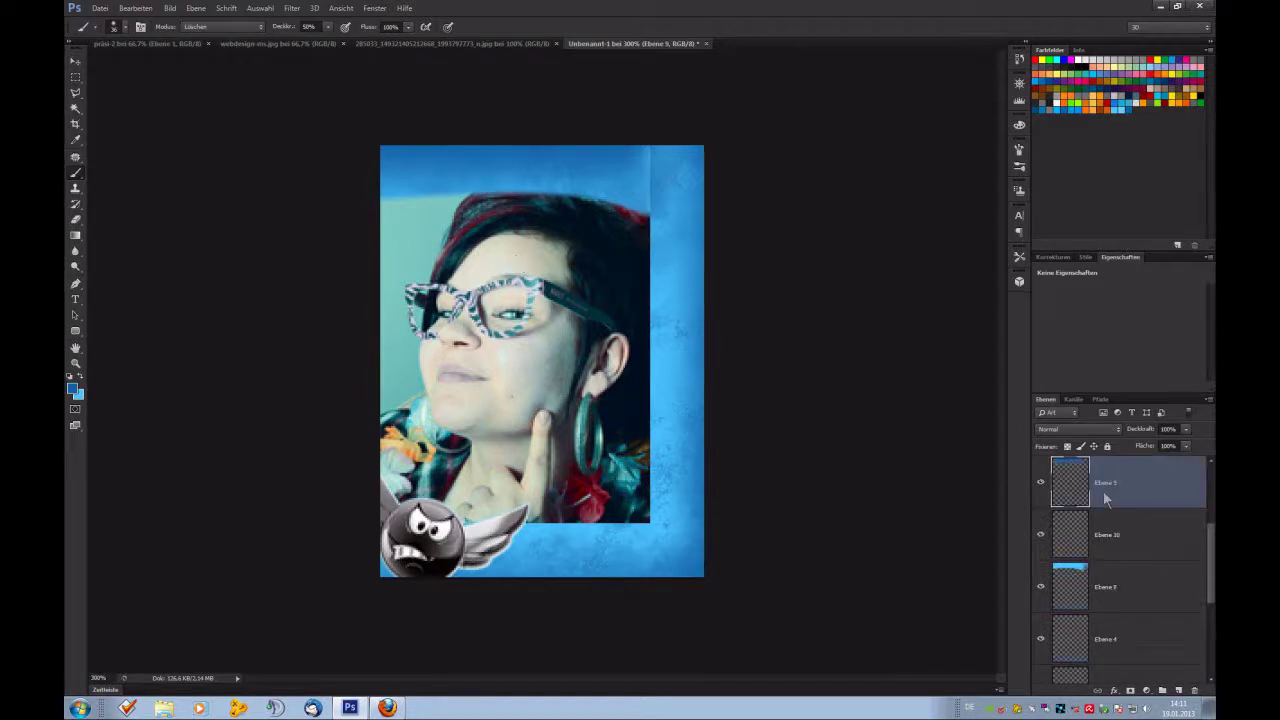
{"action": "scroll", "coordinate": [1106, 498], "scroll_direction": "up", "scroll_amount": 3}
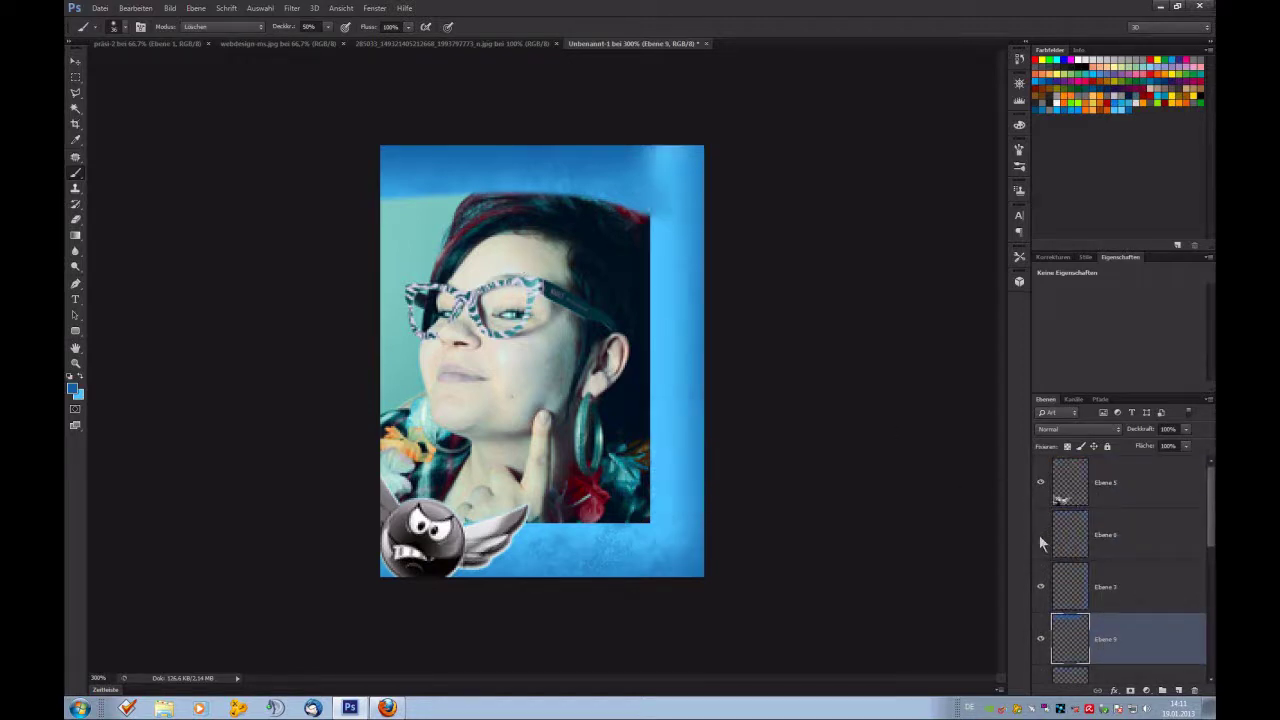
{"action": "left_click", "coordinate": [1104, 538]}
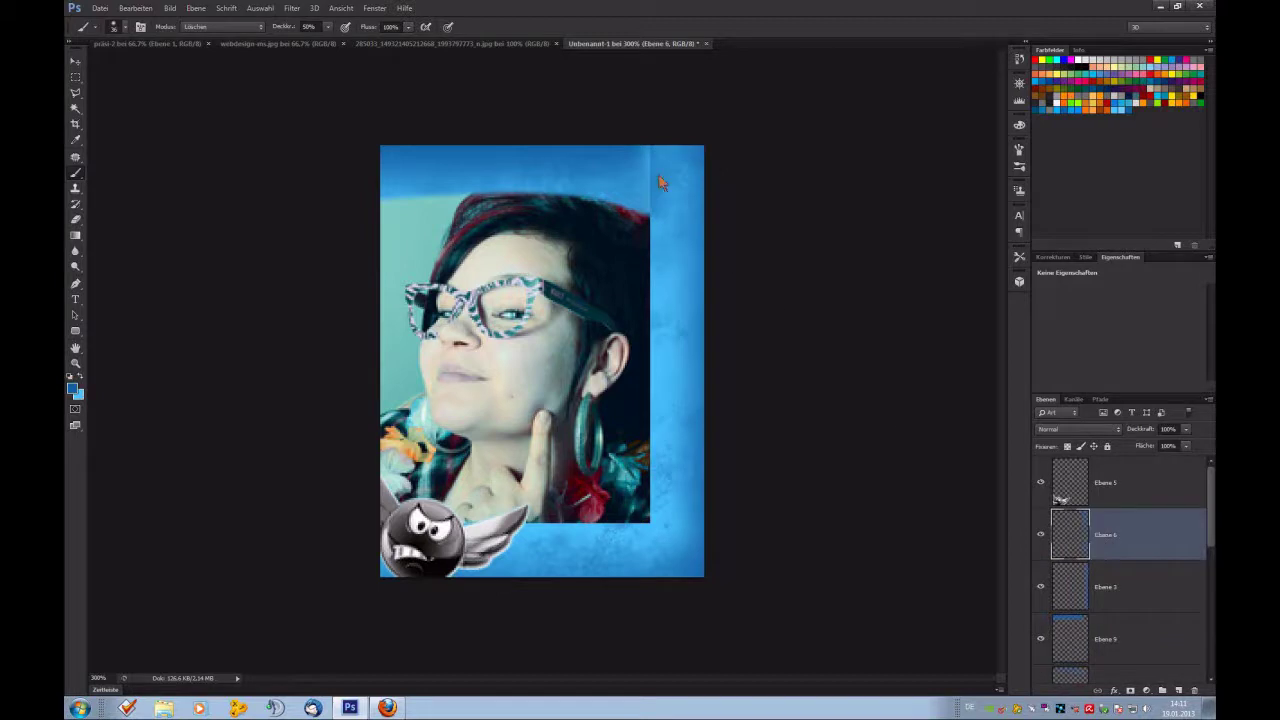
{"action": "mouse_move", "coordinate": [660, 182]}
{"action": "left_mouse_down"}
{"action": "mouse_move", "coordinate": [656, 170]}
{"action": "mouse_move", "coordinate": [646, 218]}
{"action": "mouse_move", "coordinate": [644, 172]}
{"action": "mouse_move", "coordinate": [626, 198]}
{"action": "mouse_move", "coordinate": [645, 182]}
{"action": "left_mouse_up"}
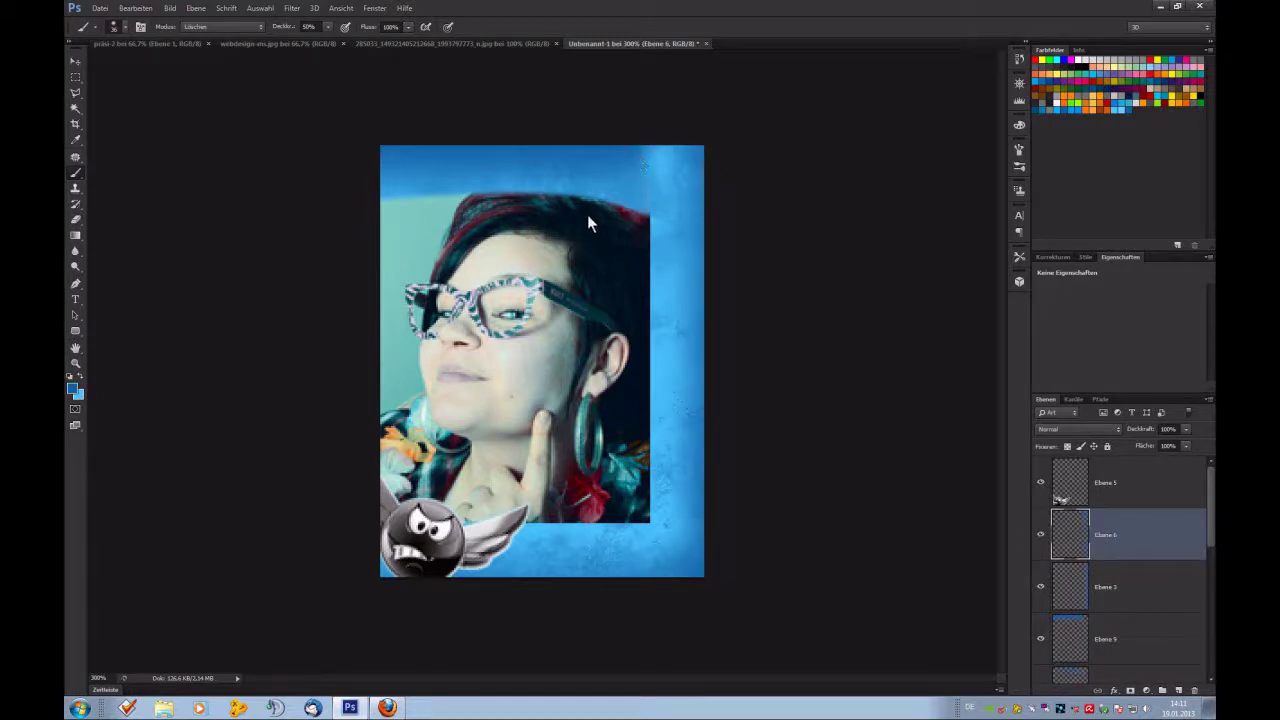
Select a strip 180 px wide and about 12 px high along the image's top edge and add a new layer above Ebene 9.
{"action": "scroll", "coordinate": [1101, 553], "scroll_direction": "down", "scroll_amount": 1}
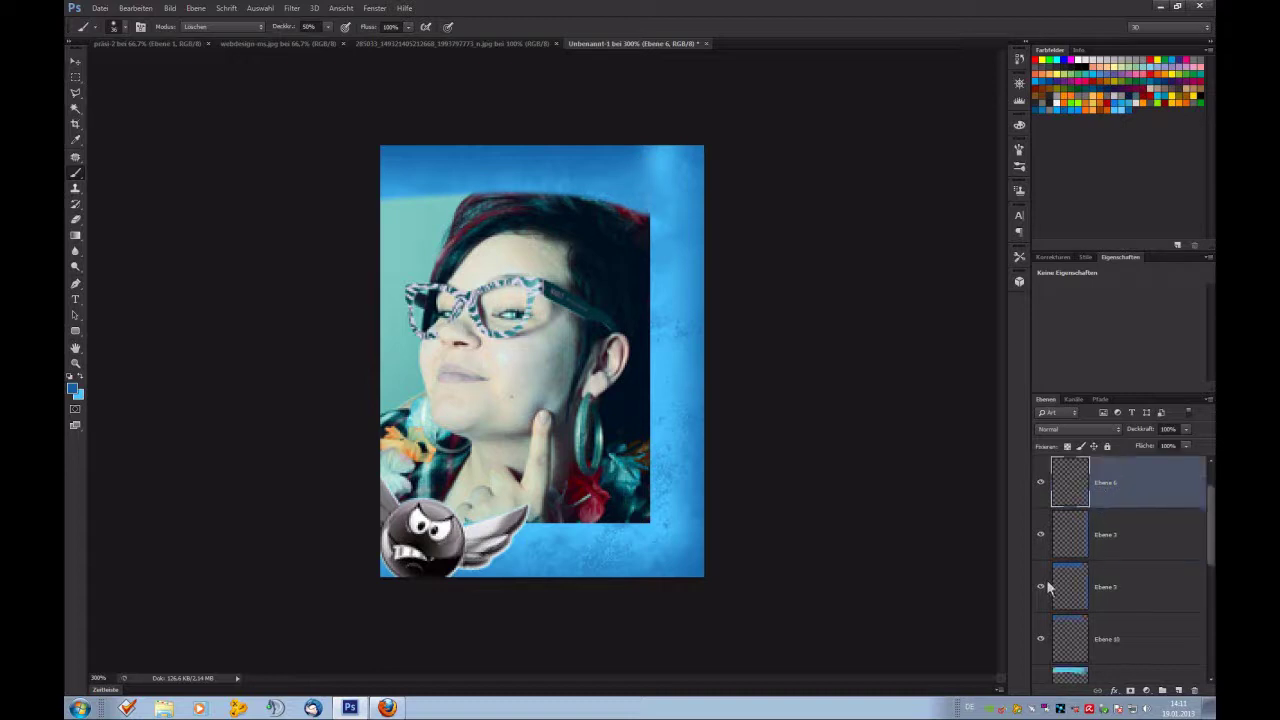
{"action": "left_click", "coordinate": [1143, 587]}
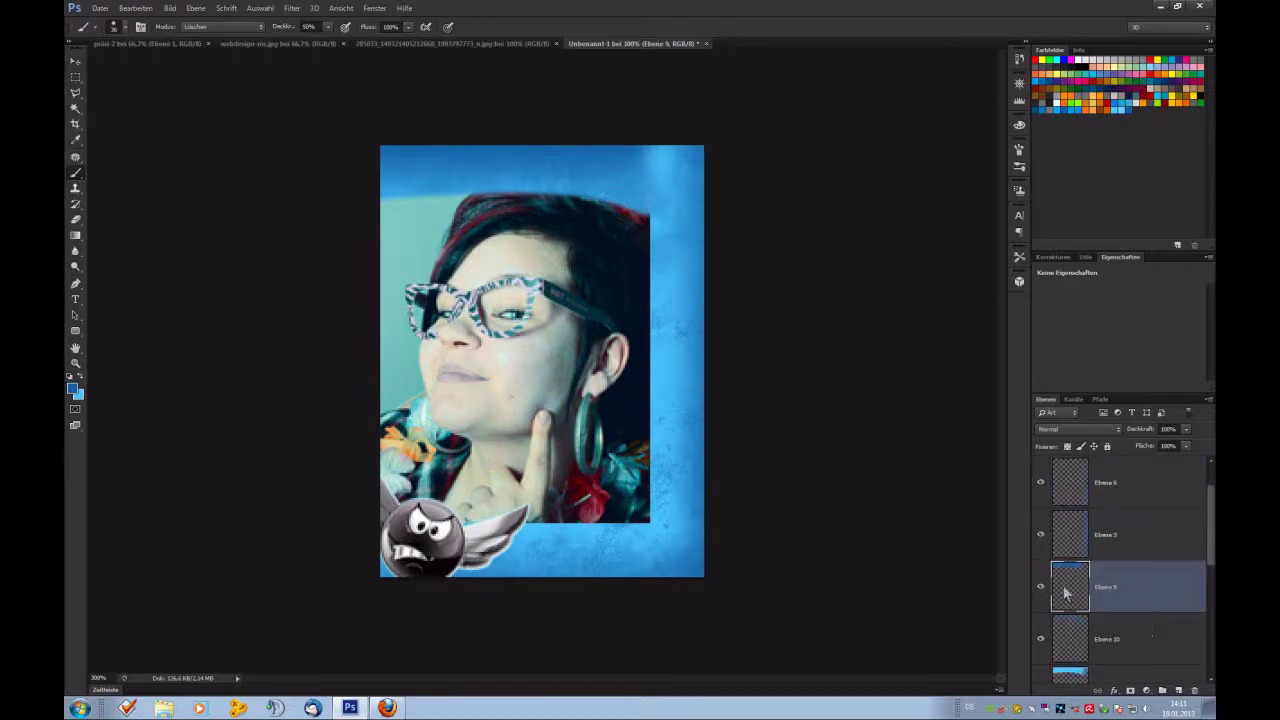
{"action": "left_click", "coordinate": [1074, 672], "text": "ctrl"}
{"action": "left_click", "coordinate": [75, 76]}
{"action": "left_click", "coordinate": [800, 172]}
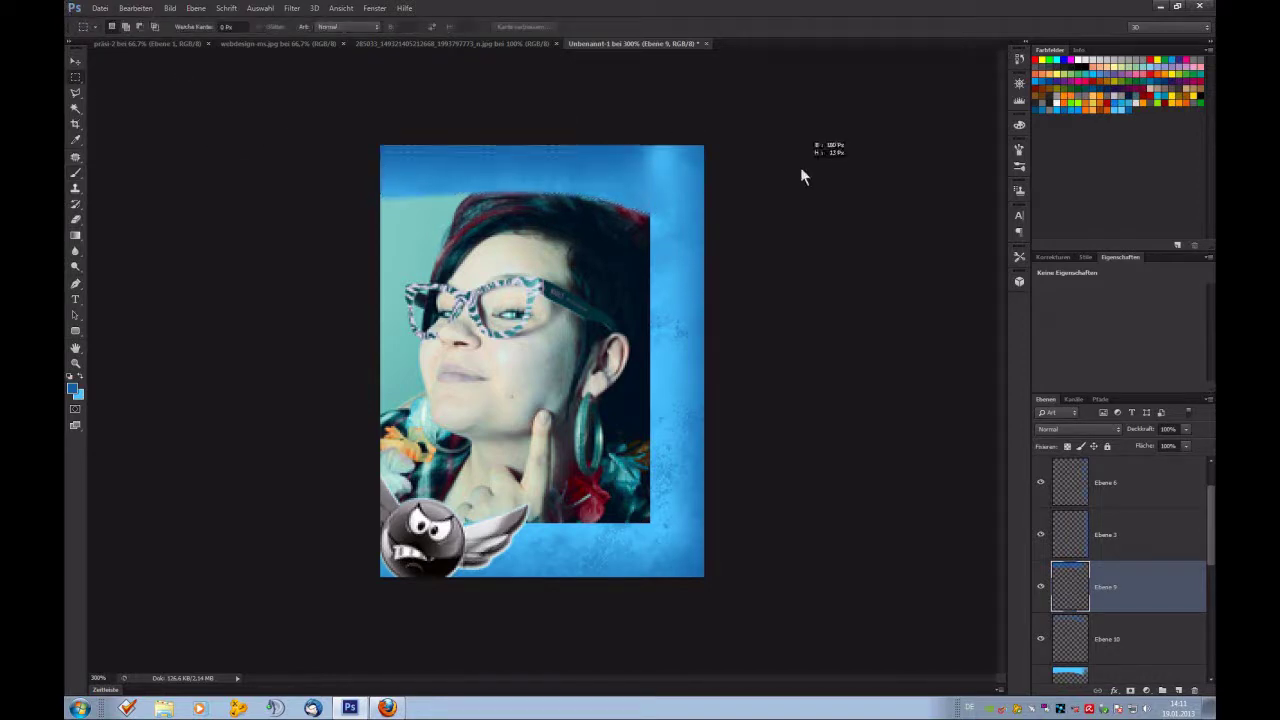
{"action": "key", "text": "ctrl+z"}
{"action": "left_click", "coordinate": [1178, 690]}
Shade the selected top strip with dark blue linear gradients fading to transparent, and deselect it.
{"action": "left_click", "coordinate": [75, 235]}
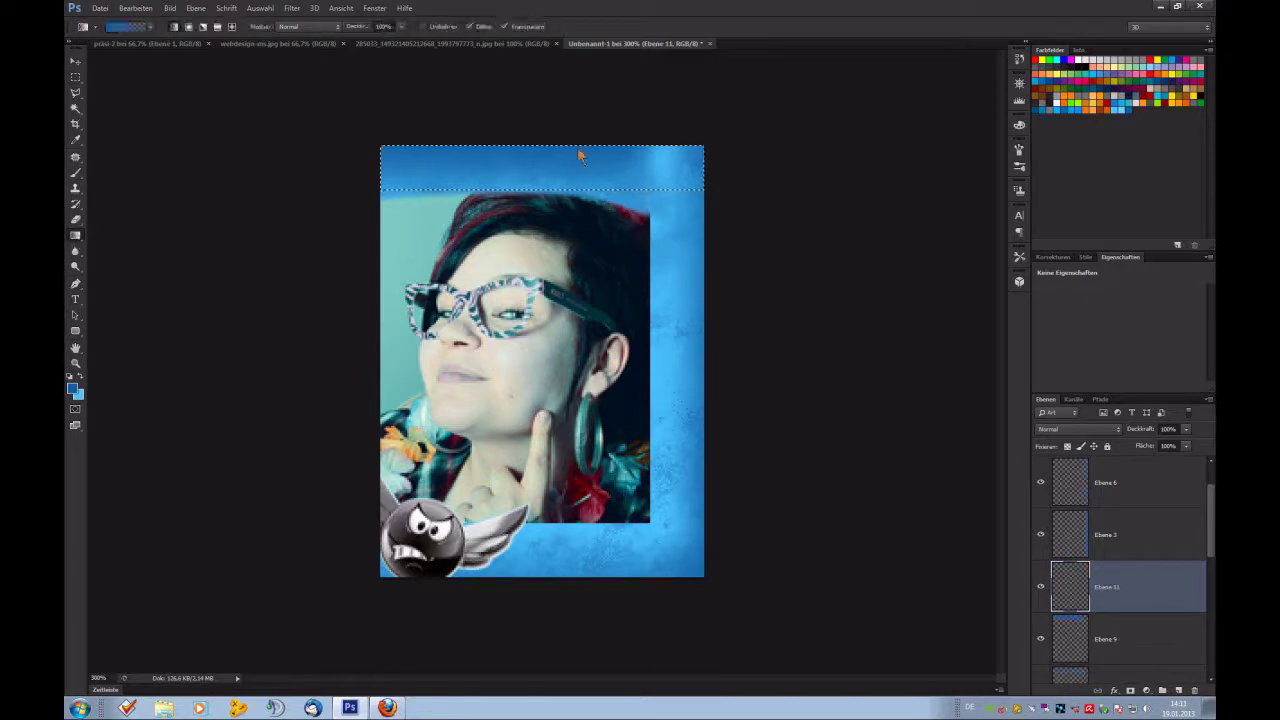
{"action": "left_click_drag", "start_coordinate": [595, 177], "coordinate": [592, 198]}
{"action": "left_click_drag", "start_coordinate": [598, 125], "coordinate": [605, 190]}
{"action": "left_click", "coordinate": [75, 77]}
{"action": "key", "text": "ctrl+d"}
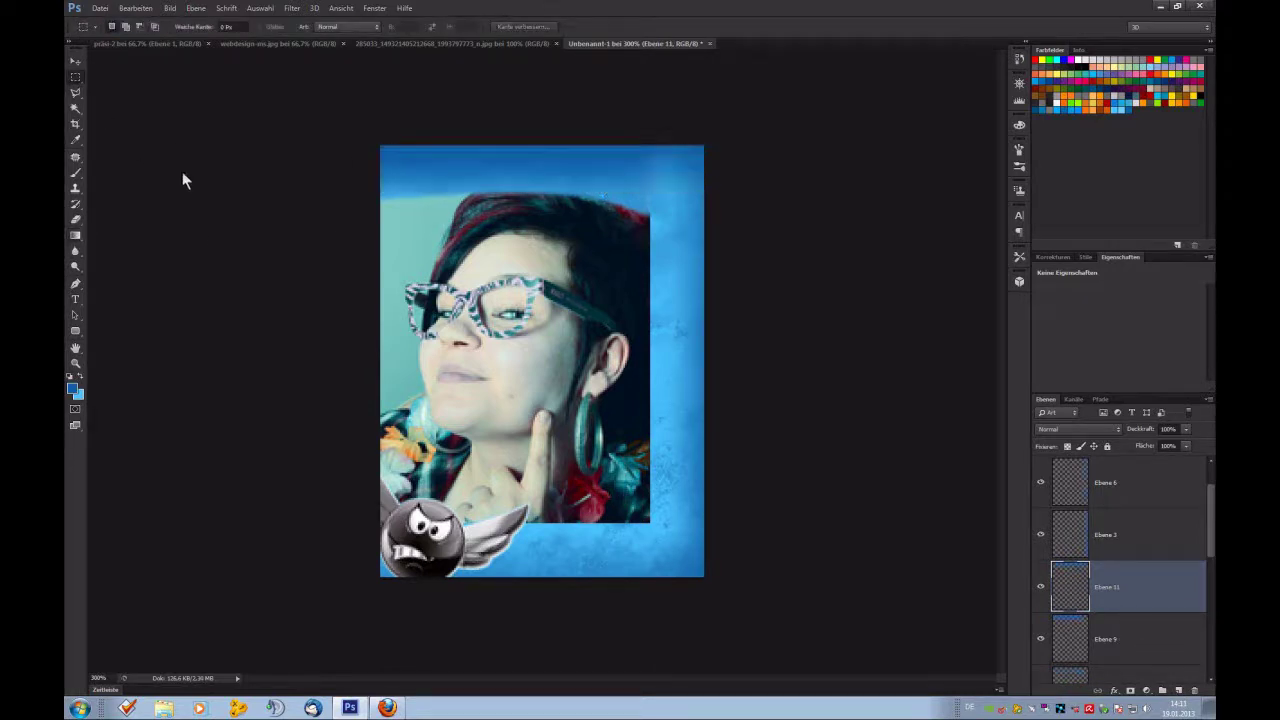
Lighten the new top gradient near the corner seam on layer Ebene 11 with the soft brush in Löschen mode.
{"action": "key", "text": "ctrl+minus"}
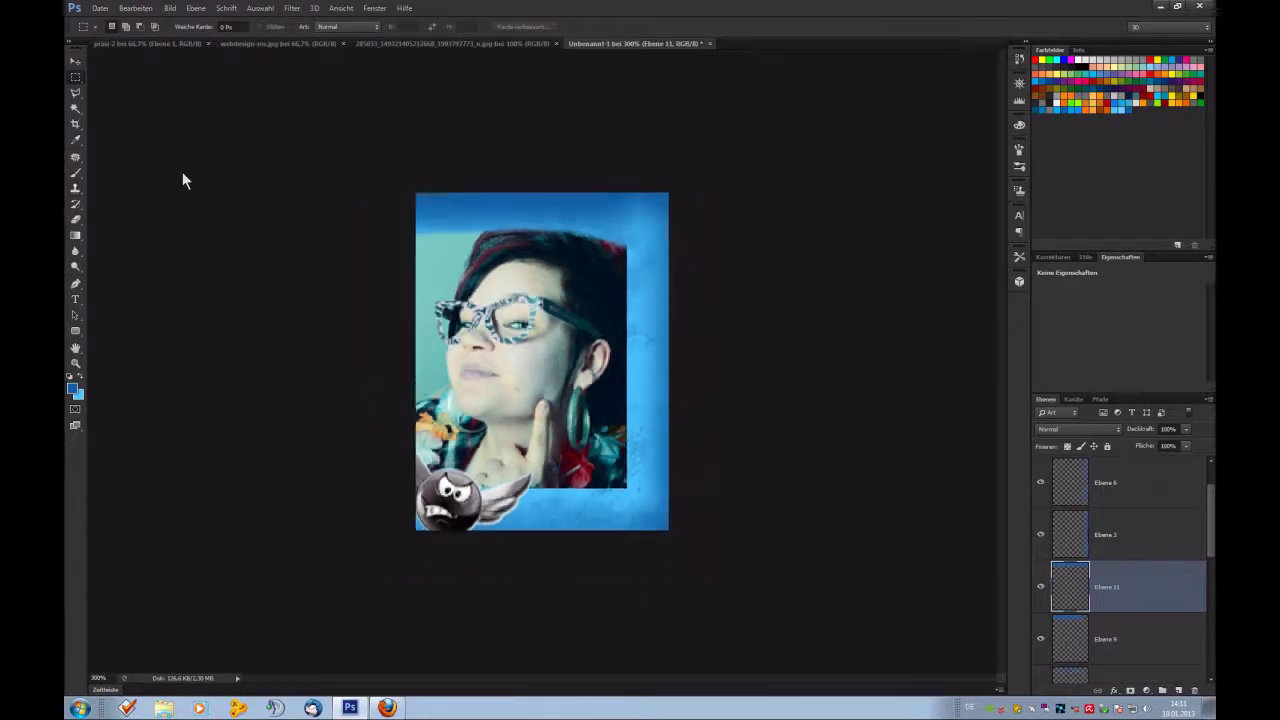
{"action": "key", "text": "ctrl+minus"}
{"action": "key", "text": "ctrl+plus"}
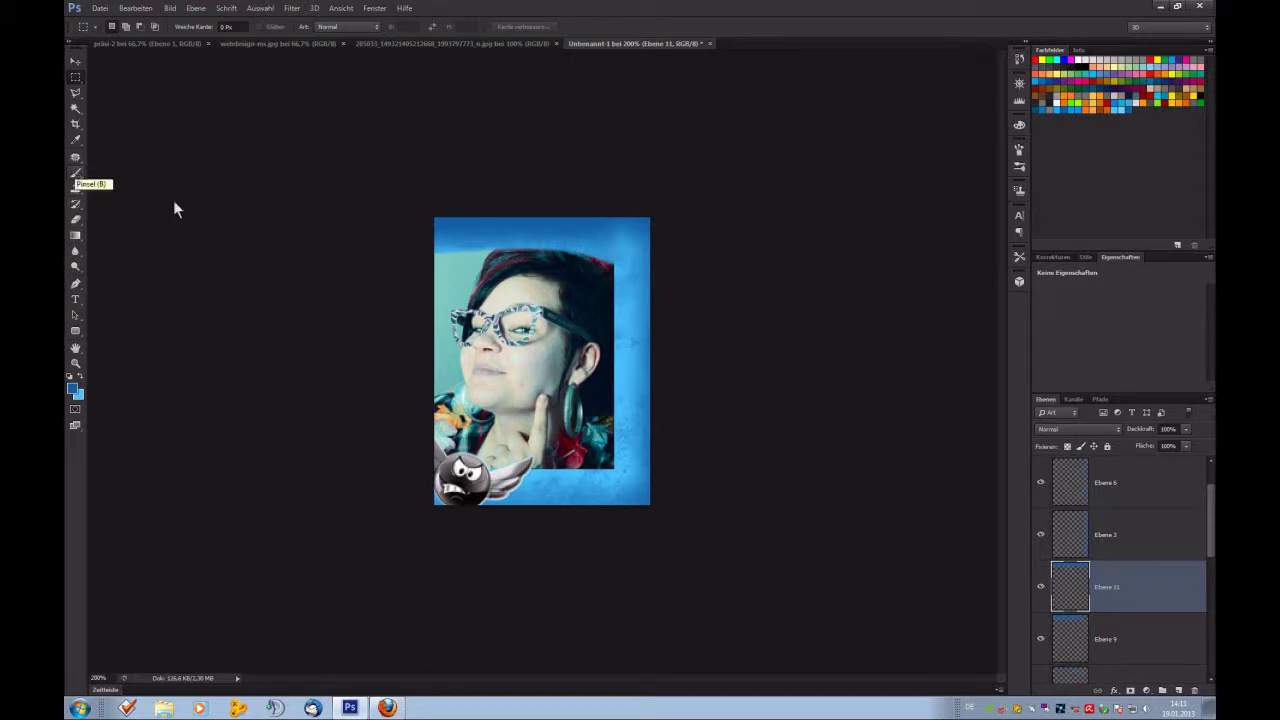
{"action": "left_click", "coordinate": [76, 174]}
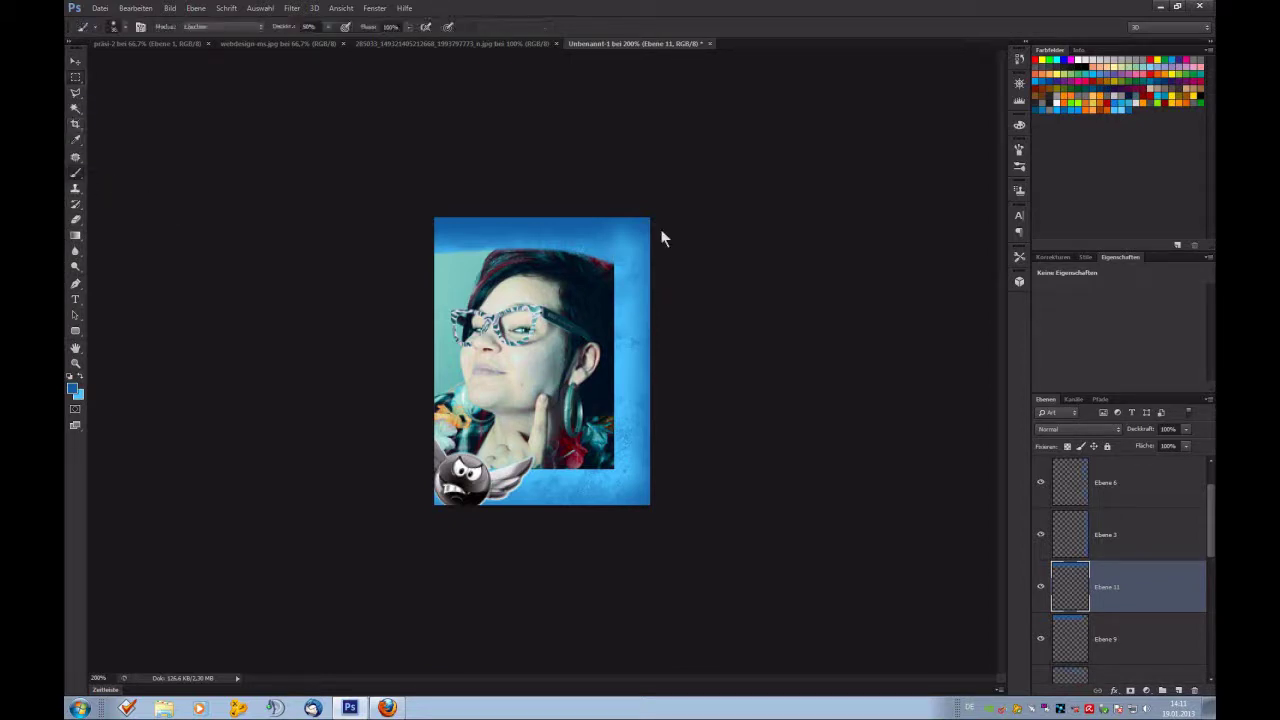
{"action": "left_click_drag", "start_coordinate": [632, 260], "coordinate": [610, 260]}
Break up the top gradient on layer Ebene 11 with the 489 px splatter brush in Löschen mode.
{"action": "left_click", "coordinate": [122, 28]}
{"action": "left_click_drag", "start_coordinate": [195, 136], "coordinate": [201, 288]}
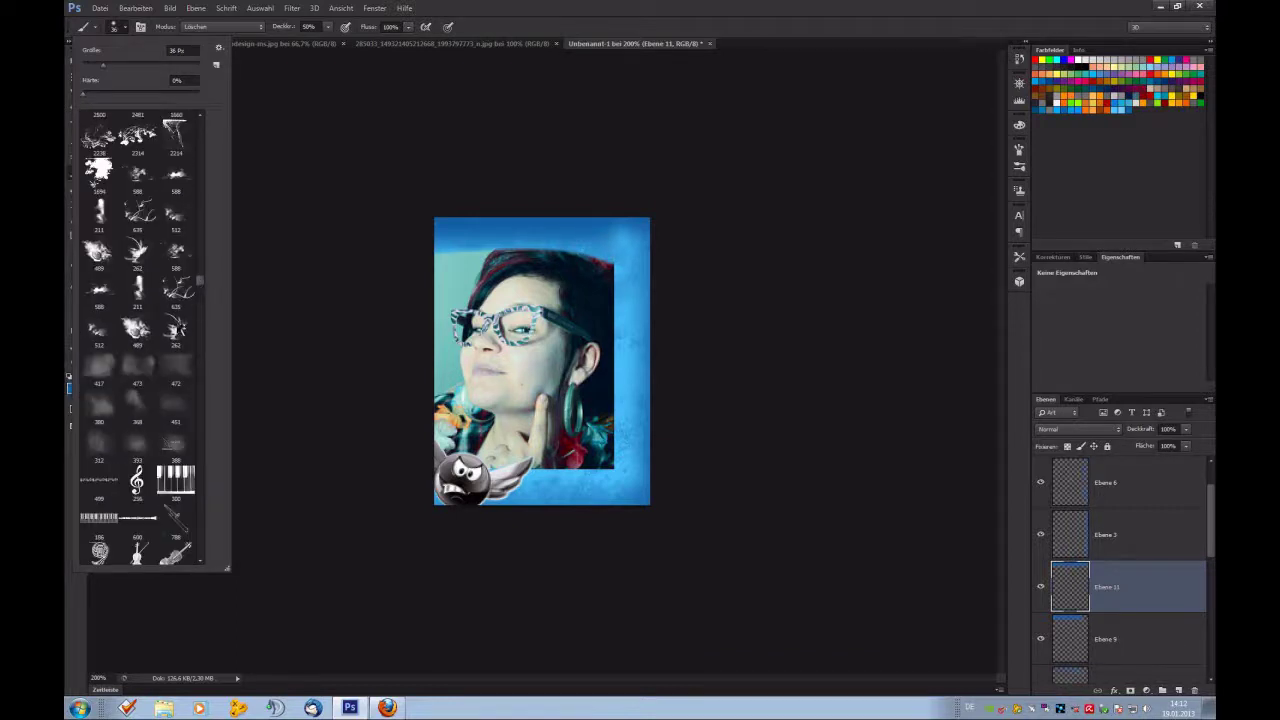
{"action": "left_click", "coordinate": [136, 328]}
{"action": "left_click", "coordinate": [680, 148]}
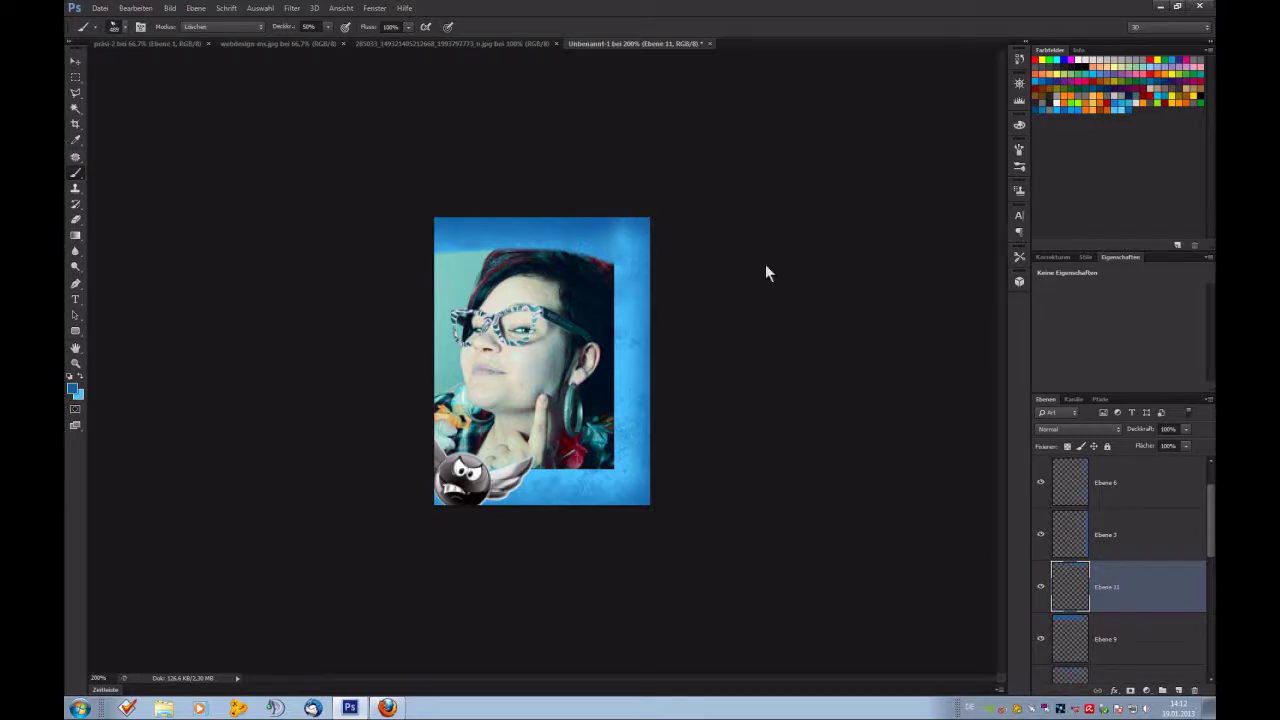
{"action": "left_click", "coordinate": [75, 62]}
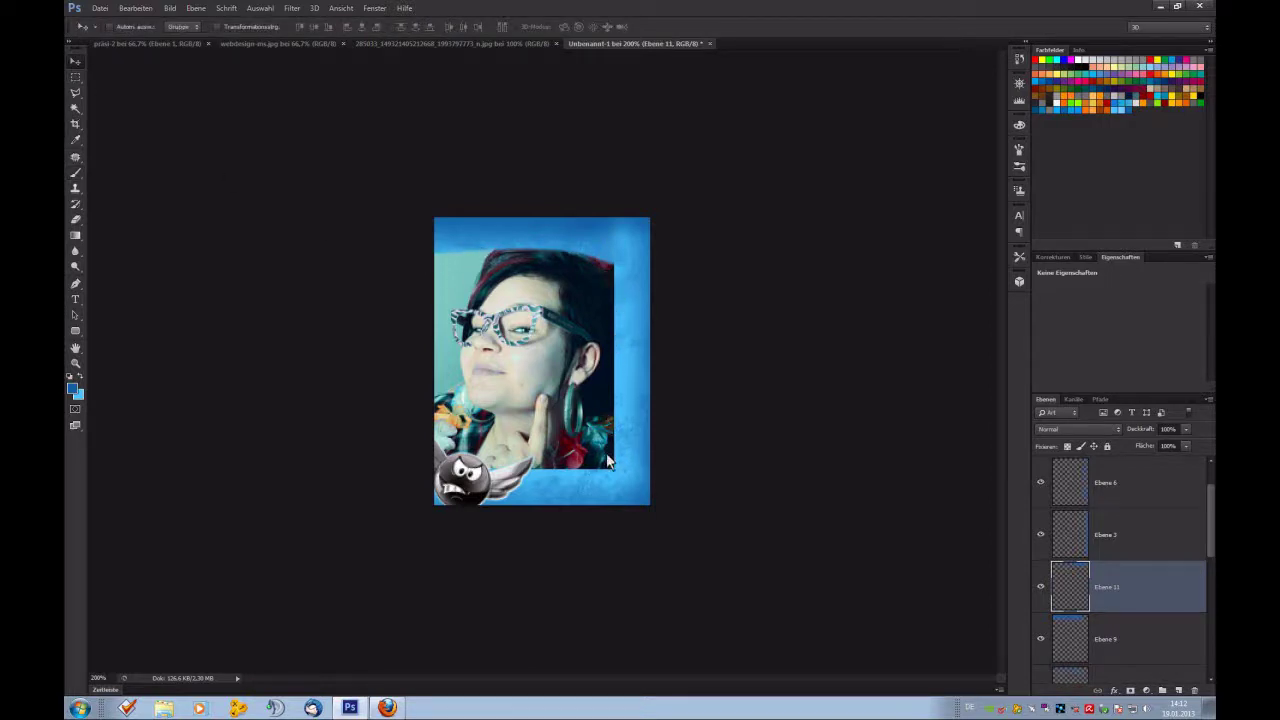
{"action": "left_click", "coordinate": [75, 77]}
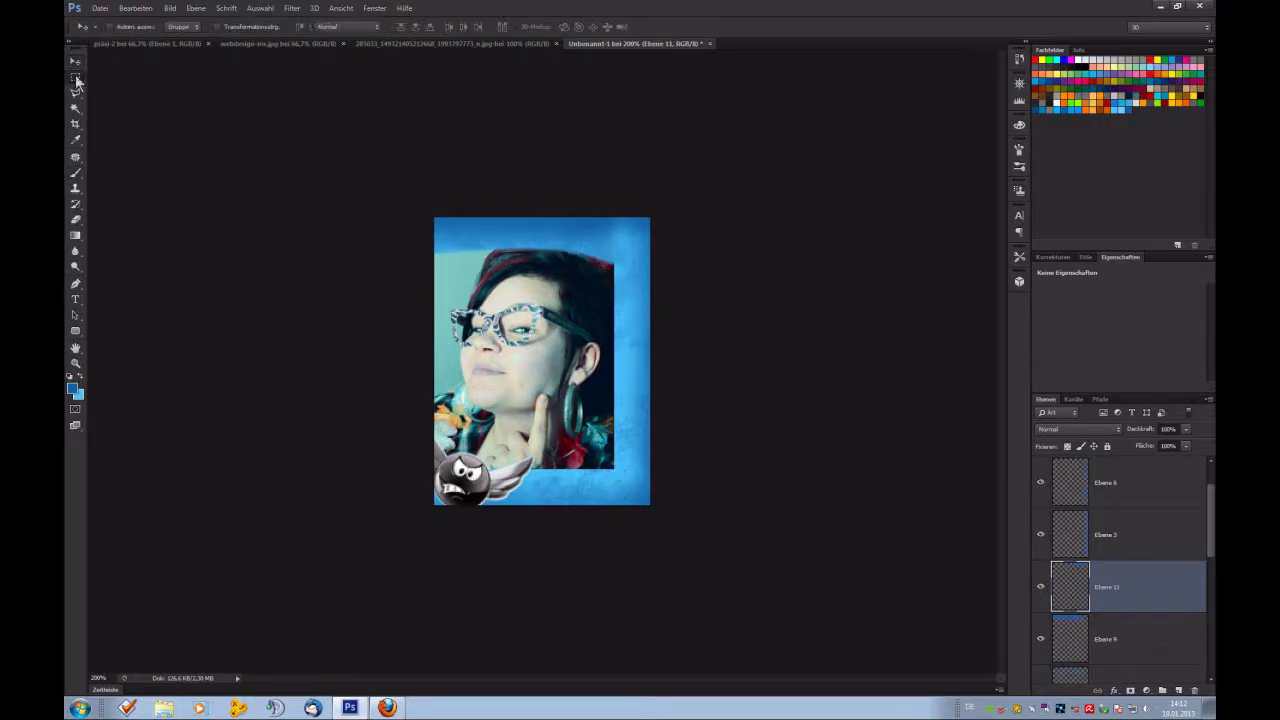
Select a strip about 2 px wide and 155 px high along the portrait's right edge and add a new layer above Ebene 5.
{"action": "scroll", "coordinate": [1110, 540], "scroll_direction": "up", "scroll_amount": 1}
{"action": "left_click", "coordinate": [1108, 480]}
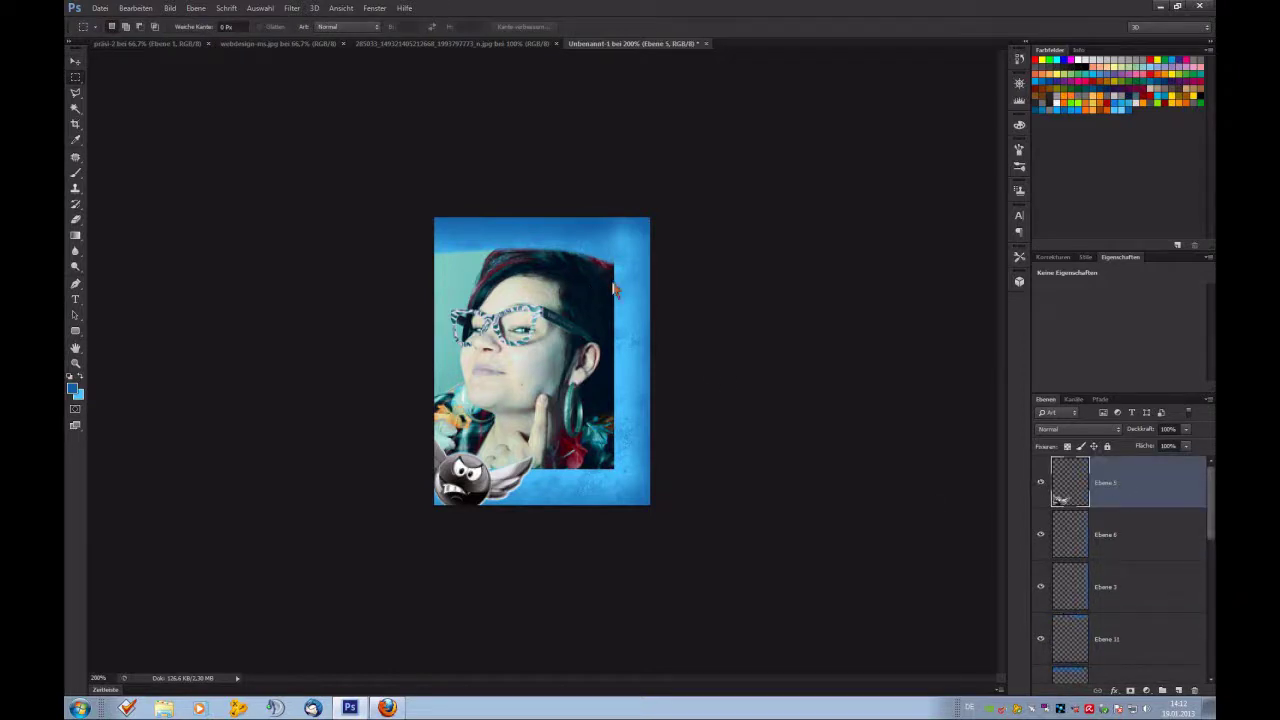
{"action": "left_click_drag", "start_coordinate": [616, 268], "coordinate": [617, 459]}
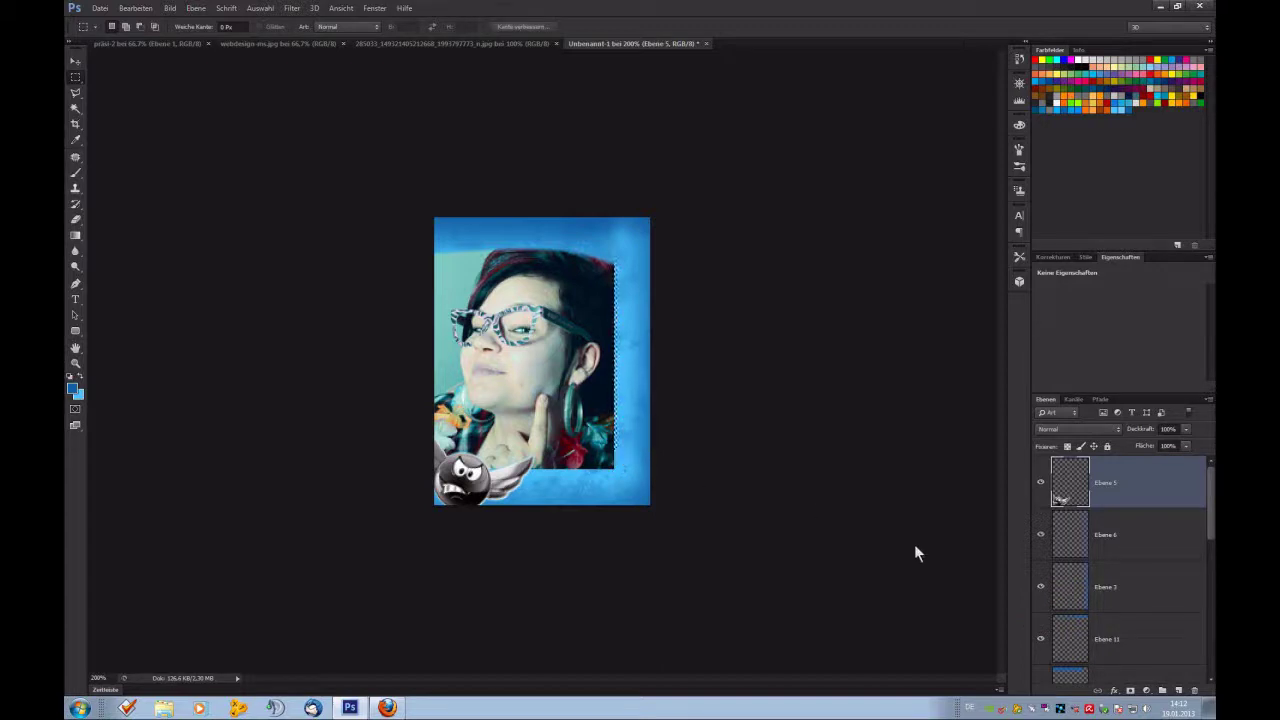
{"action": "left_click", "coordinate": [1178, 691]}
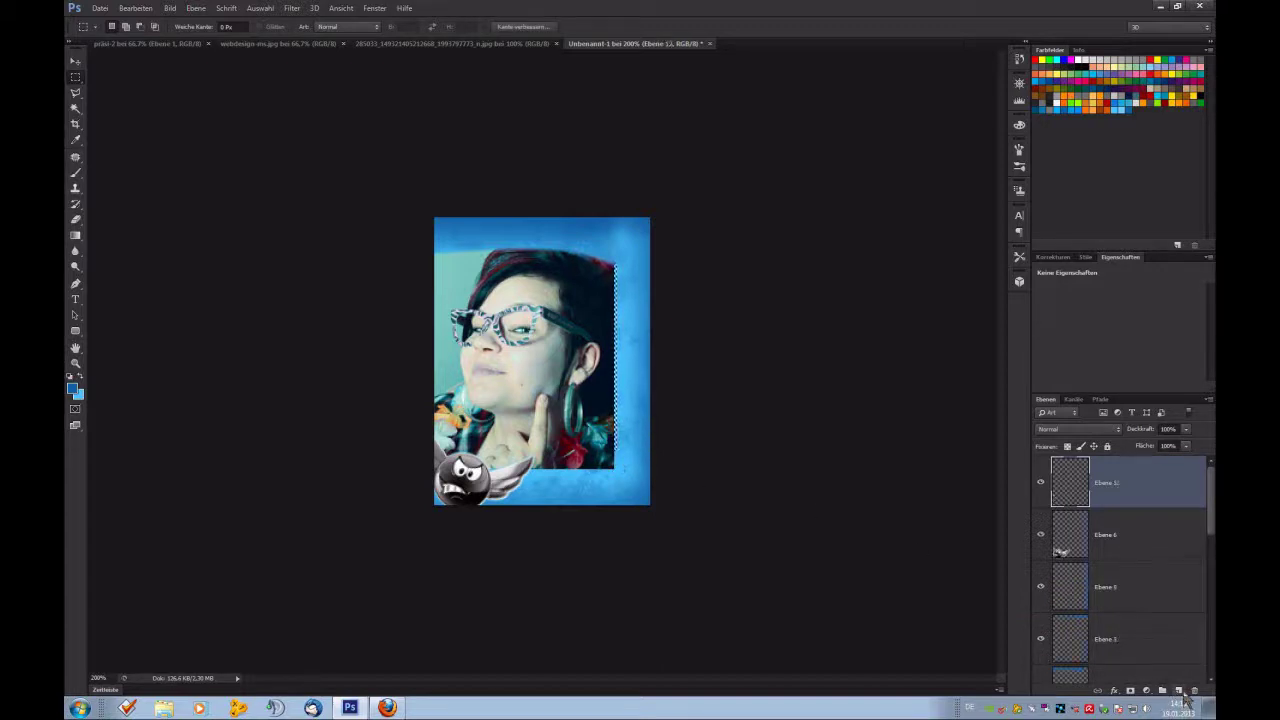
Set the foreground colour to white and fill the selected thin strip on layer Ebene 12 with the Paint Bucket.
{"action": "left_click", "coordinate": [72, 388]}
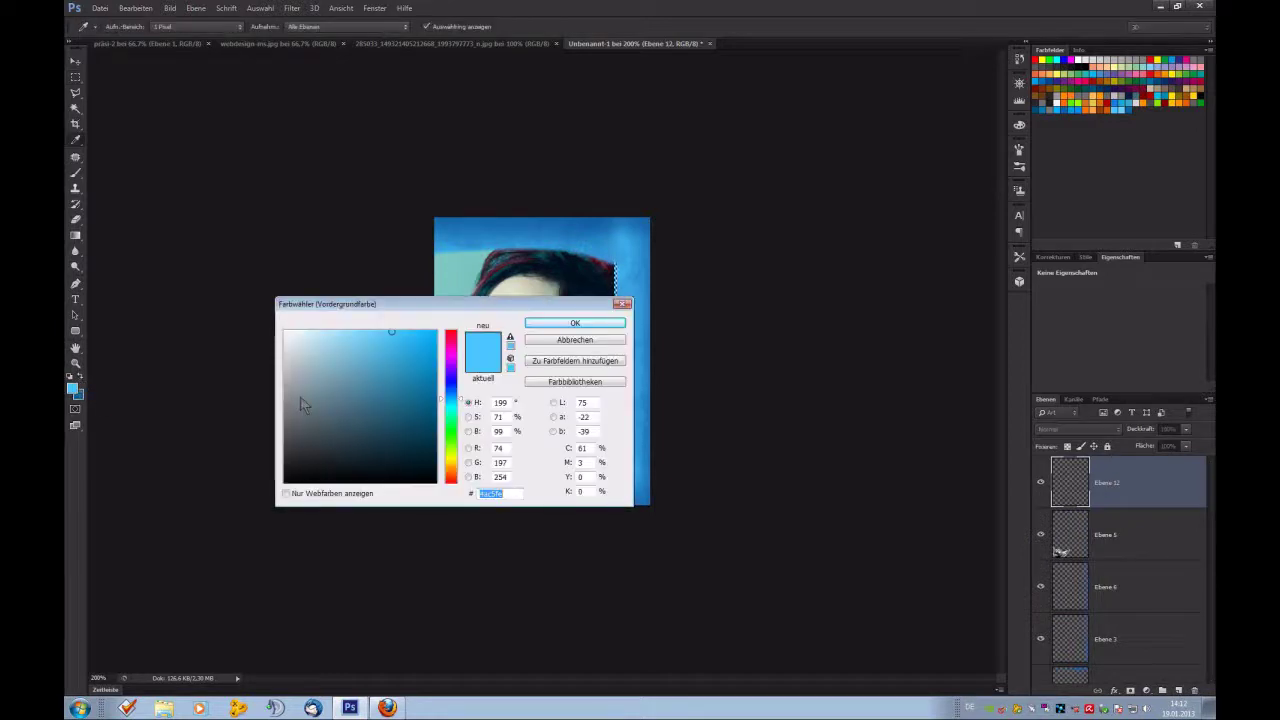
{"action": "left_click_drag", "start_coordinate": [297, 397], "coordinate": [285, 331]}
{"action": "left_click", "coordinate": [575, 323]}
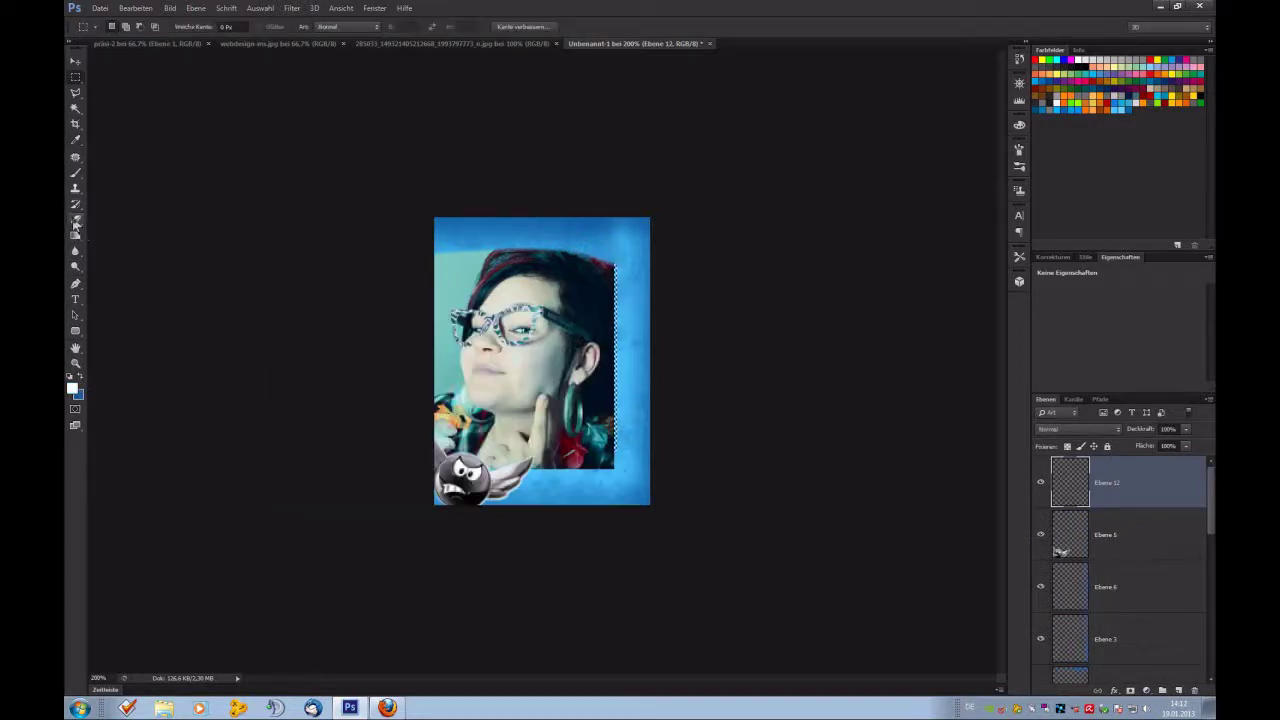
{"action": "left_click", "coordinate": [75, 235]}
{"action": "left_click", "coordinate": [120, 247]}
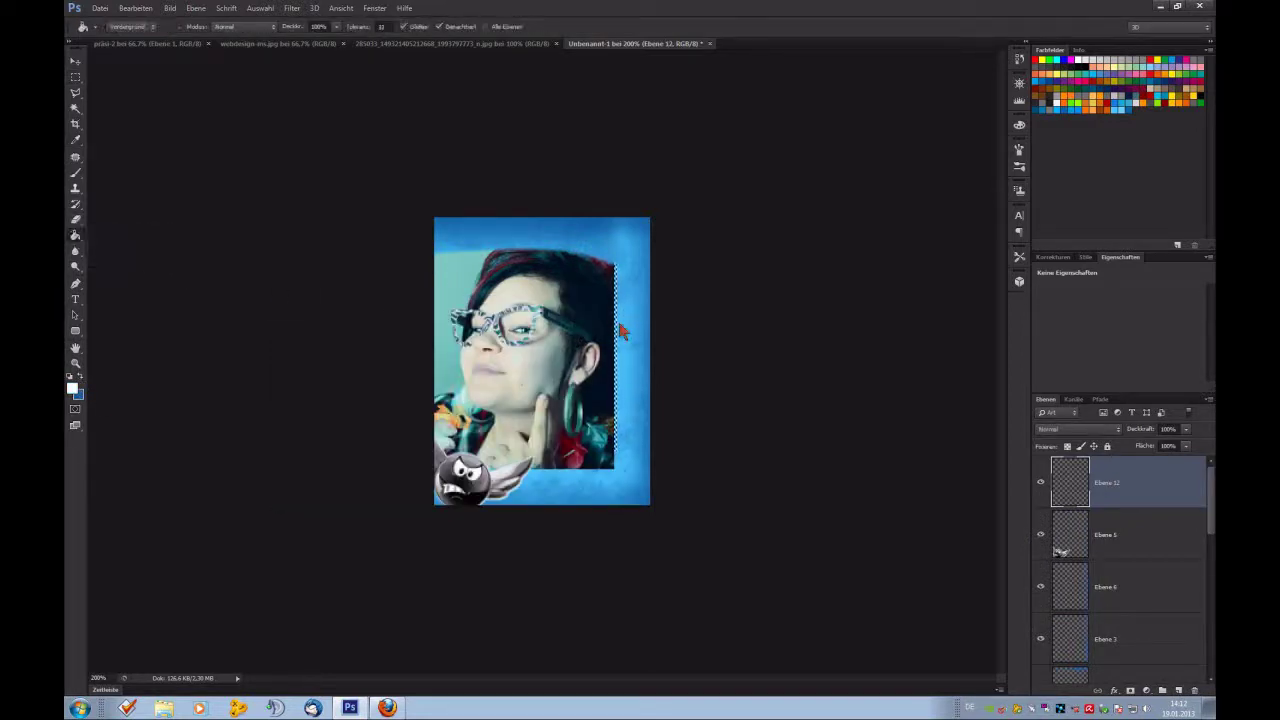
{"action": "left_click", "coordinate": [615, 330]}
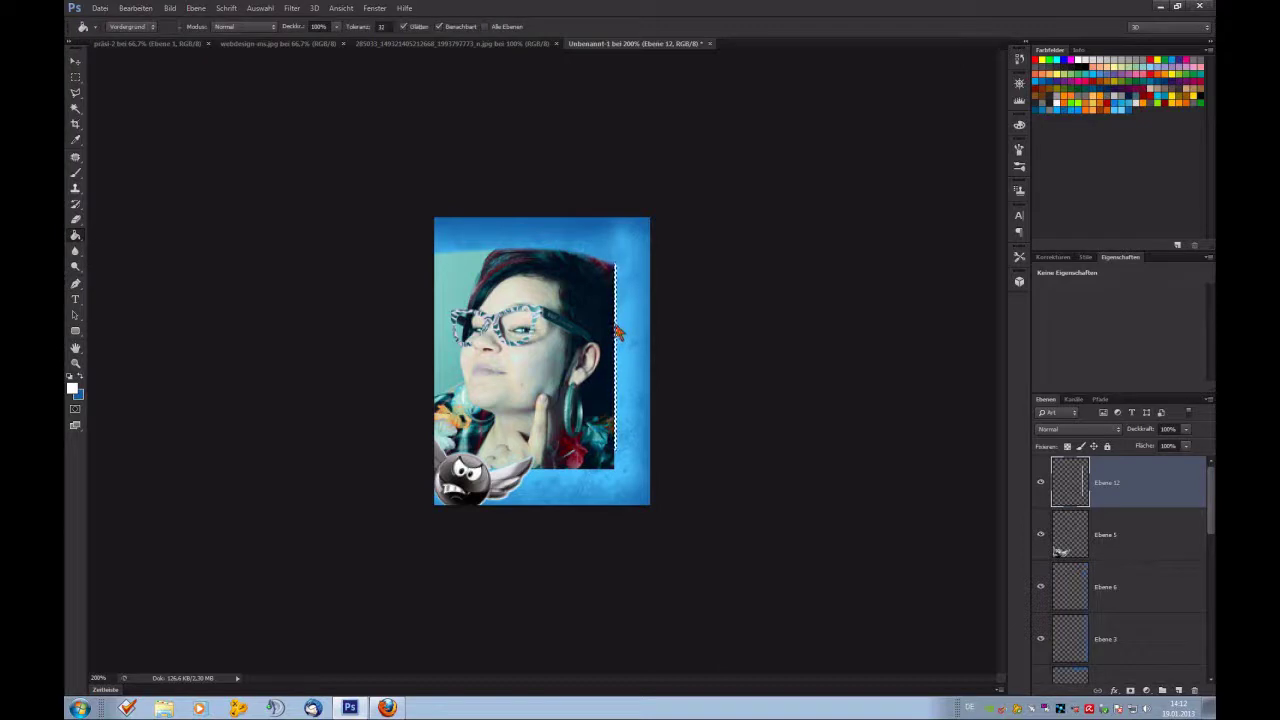
Deselect the white line, shorten it from its upper end to just over half its height, and nudge it up along the portrait's edge.
{"action": "left_click", "coordinate": [75, 77]}
{"action": "key", "text": "ctrl+d"}
{"action": "key", "text": "ctrl+t"}
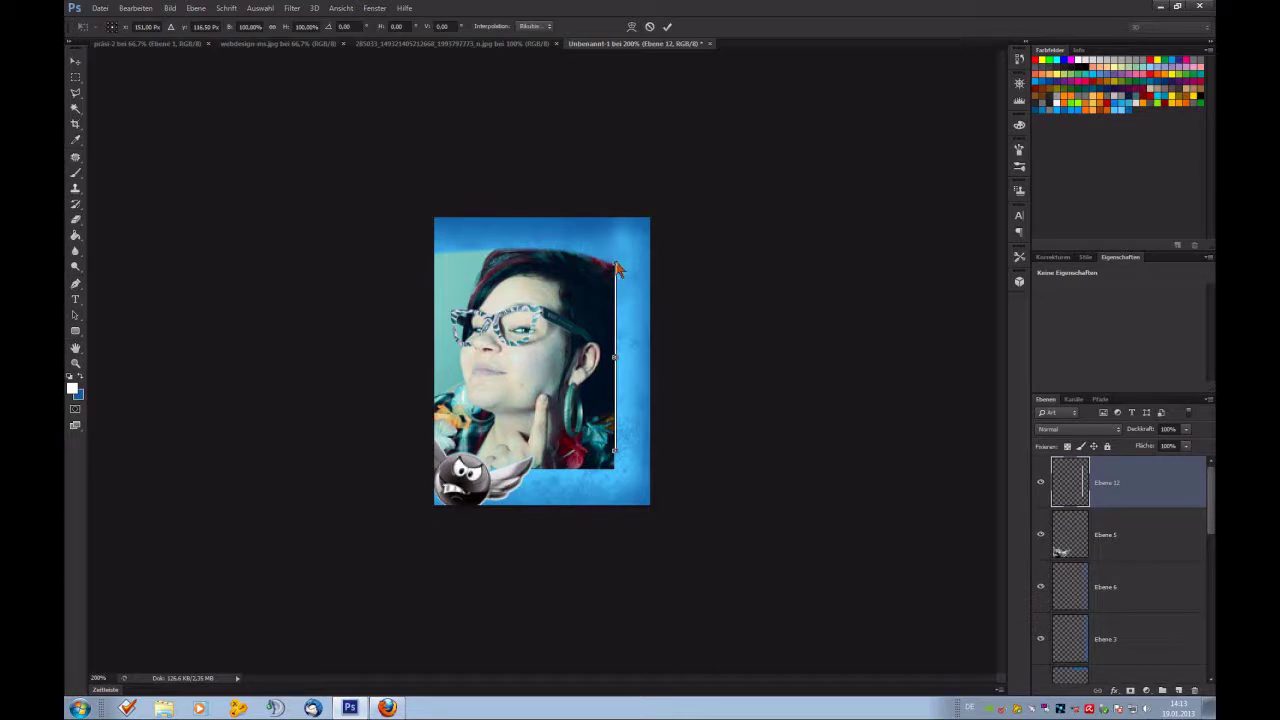
{"action": "left_click_drag", "start_coordinate": [616, 266], "coordinate": [618, 348]}
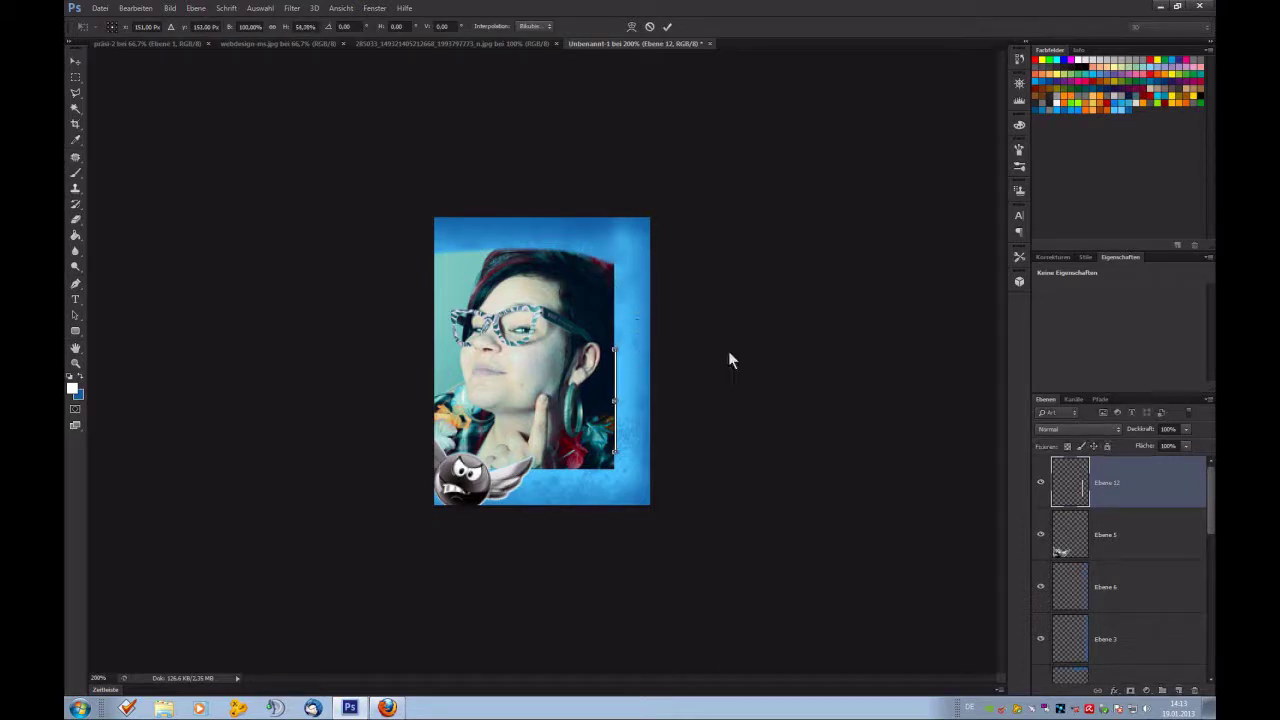
{"action": "key", "text": "Return"}
{"action": "left_click", "coordinate": [74, 62]}
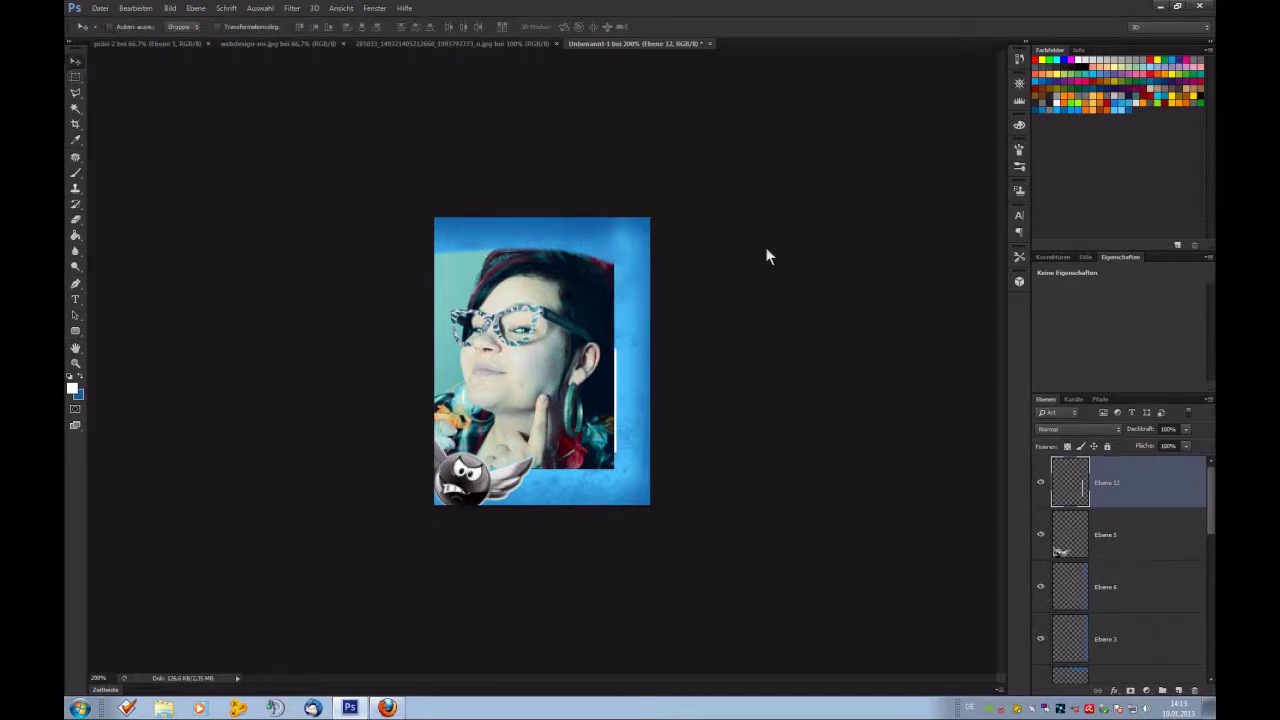
{"action": "key", "text": "Up"}
{"action": "key", "text": "Up"}
{"action": "key", "text": "Up"}
{"action": "key", "text": "Up"}
{"action": "key", "text": "Up"}
{"action": "key", "text": "Up"}
Apply a Bewegungsunschärfe filter to the white line with an angle of 90° and a distance of about 100 pixels.
{"action": "left_click", "coordinate": [294, 9]}
{"action": "mouse_move", "coordinate": [417, 211]}
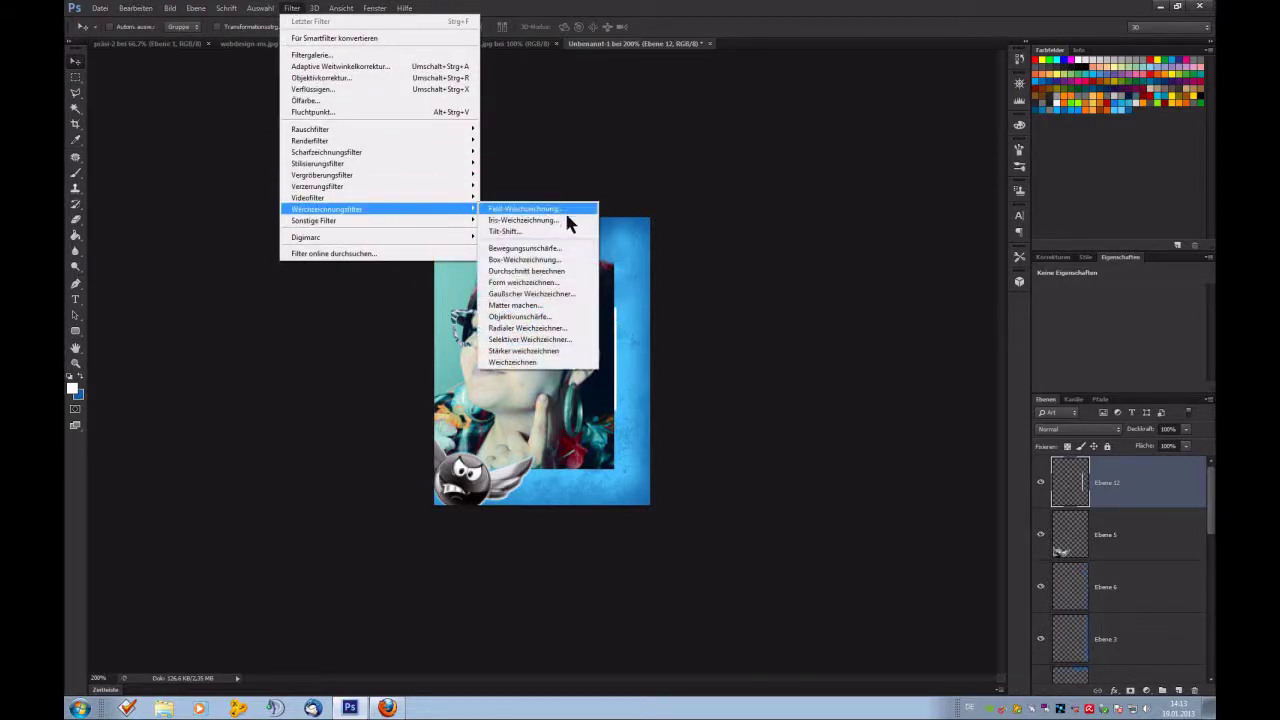
{"action": "left_click", "coordinate": [576, 248]}
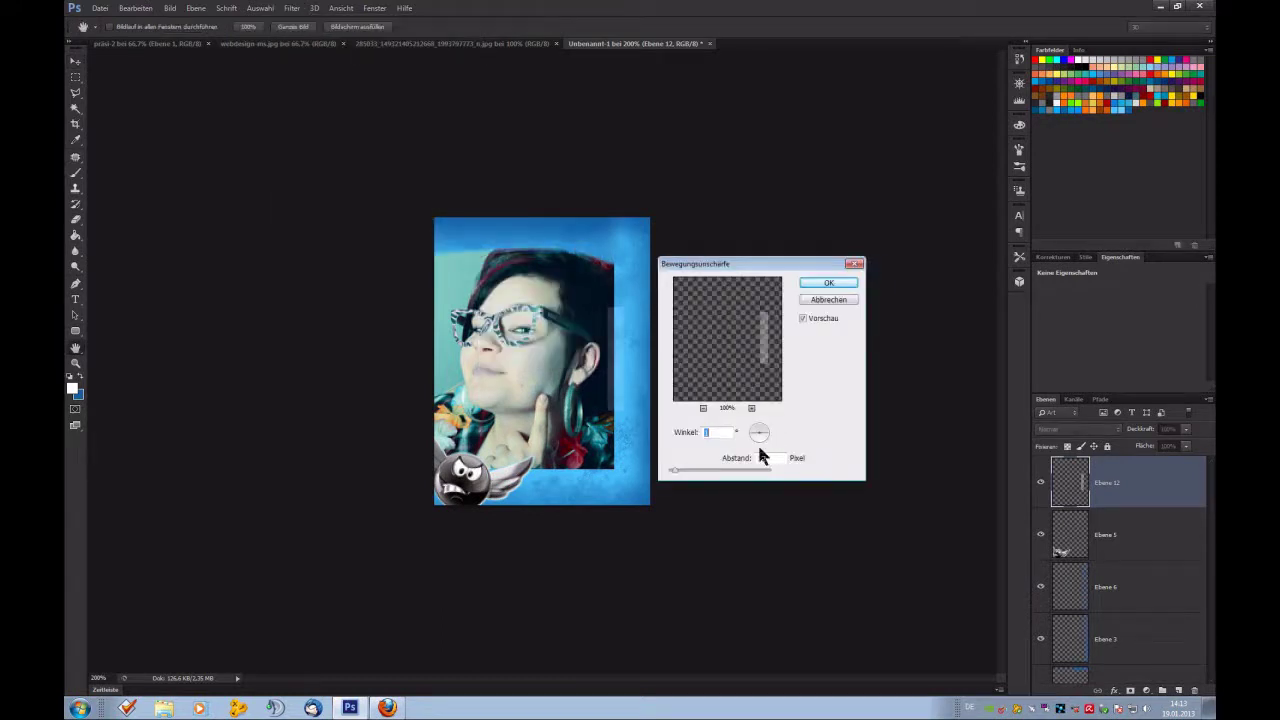
{"action": "type", "text": "90"}
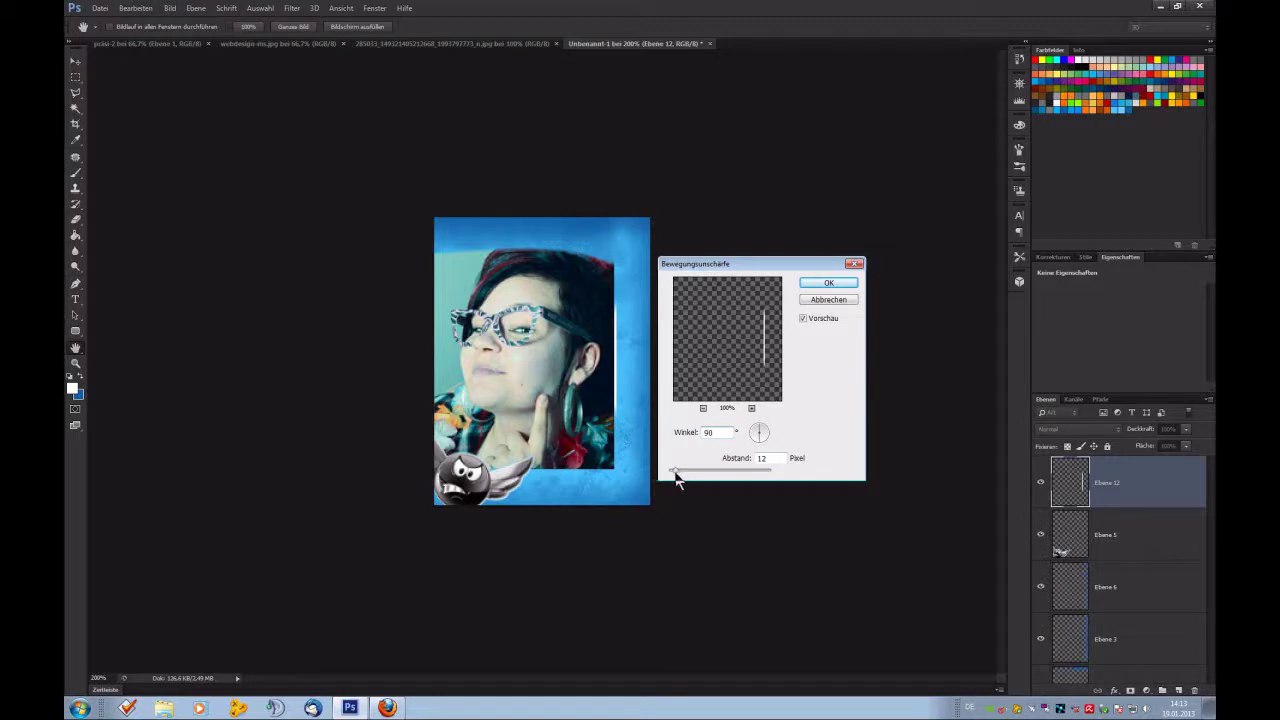
{"action": "left_click_drag", "start_coordinate": [675, 470], "coordinate": [709, 477]}
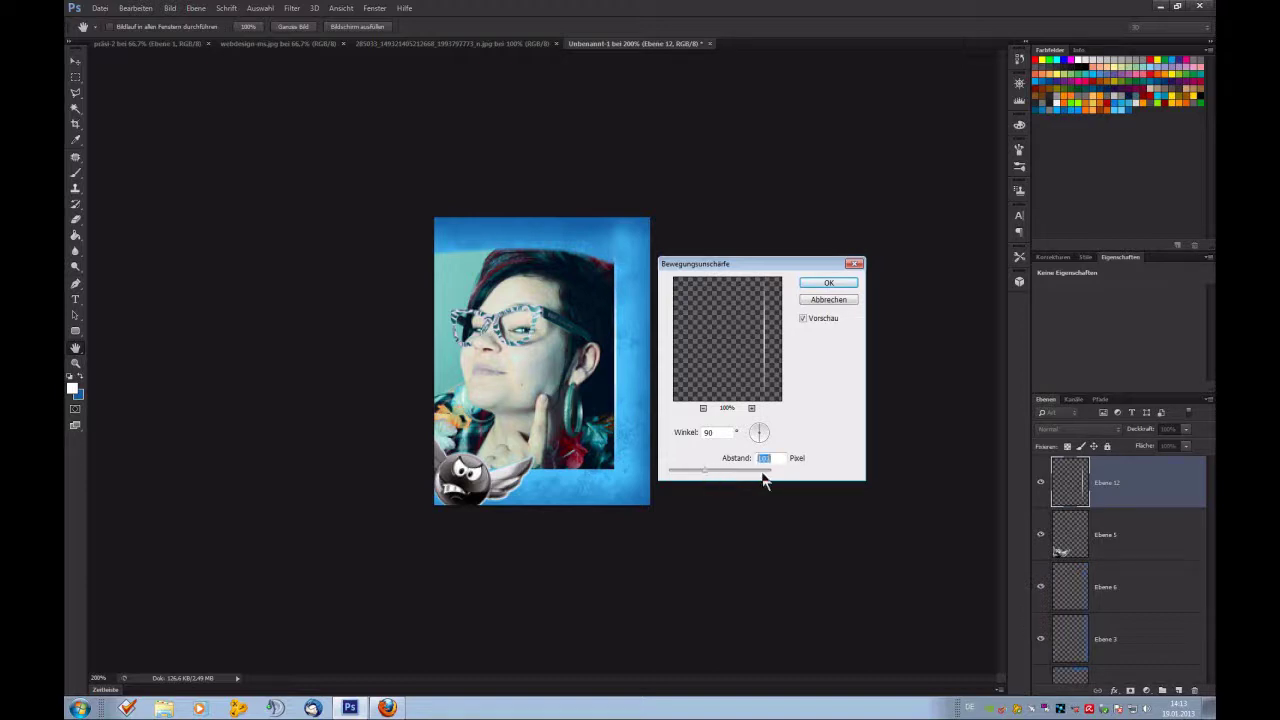
{"action": "type", "text": "10"}
{"action": "left_click", "coordinate": [826, 284]}
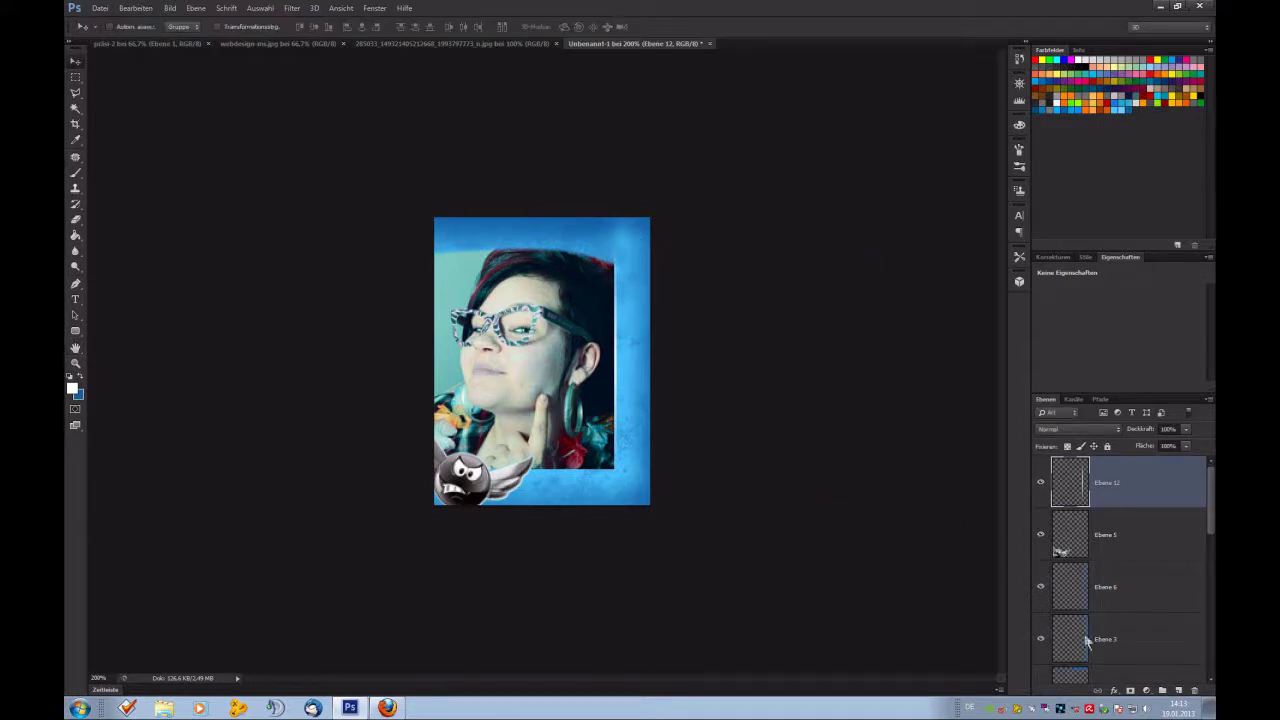
Try a white outer glow on layer Ebene 12 with 56 % opacity and a size of 3 px.
{"action": "left_click", "coordinate": [1114, 690]}
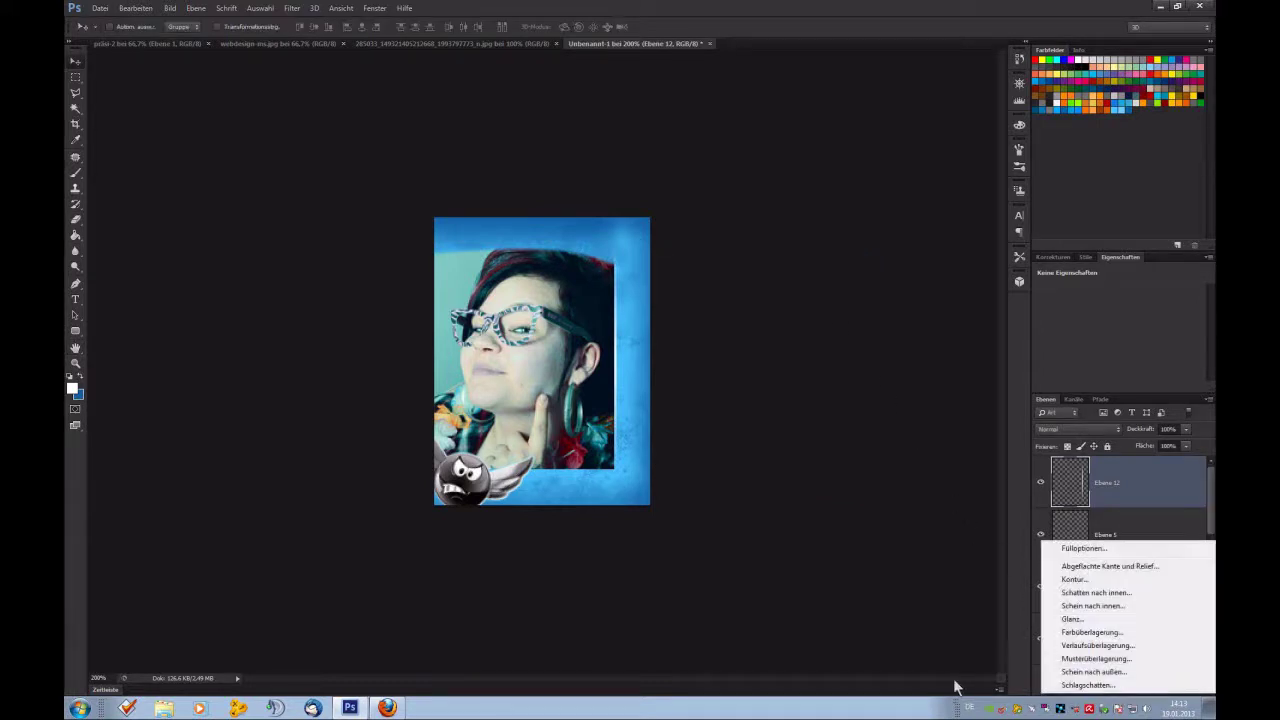
{"action": "left_click", "coordinate": [1024, 686]}
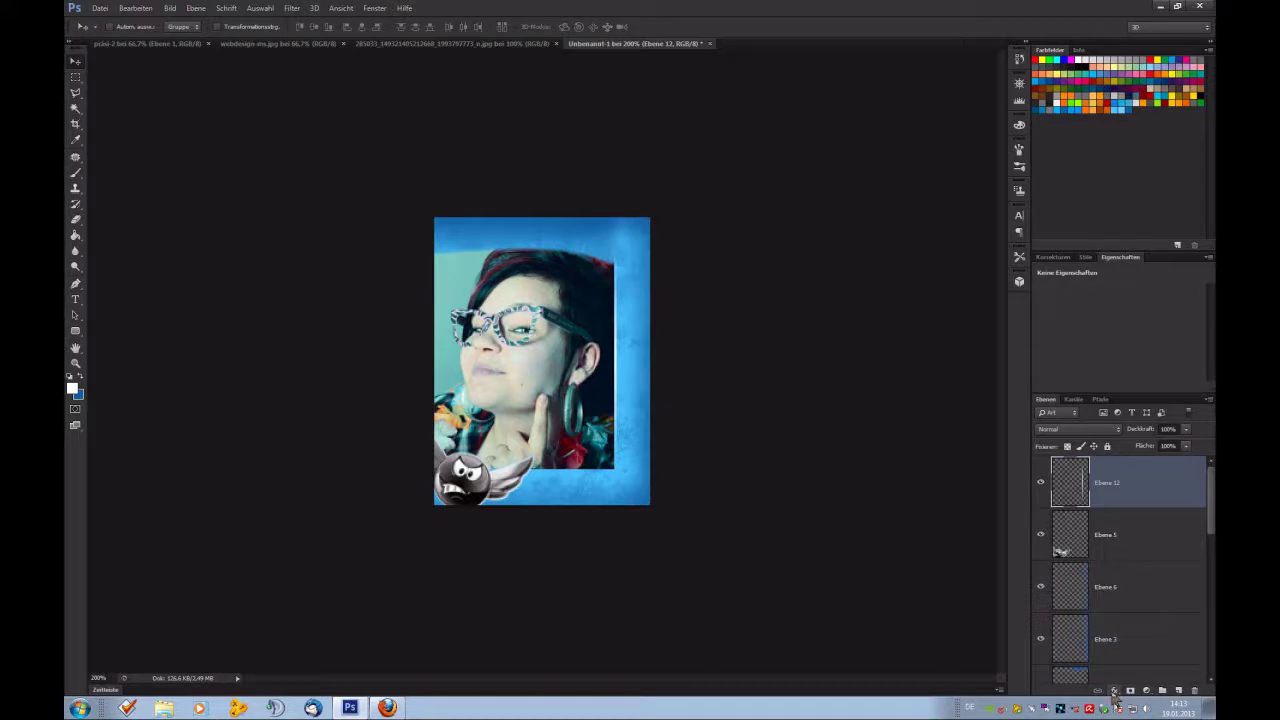
{"action": "left_click", "coordinate": [1114, 690]}
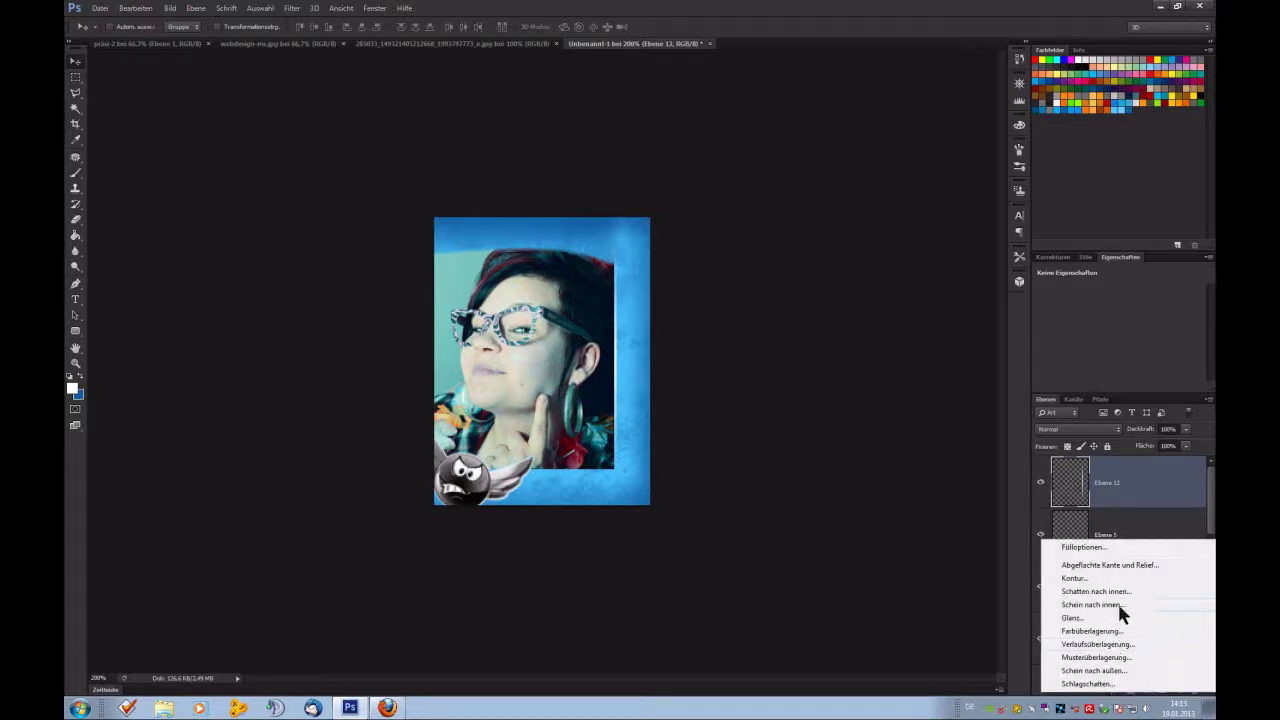
{"action": "left_click", "coordinate": [1094, 670]}
{"action": "left_click", "coordinate": [844, 419]}
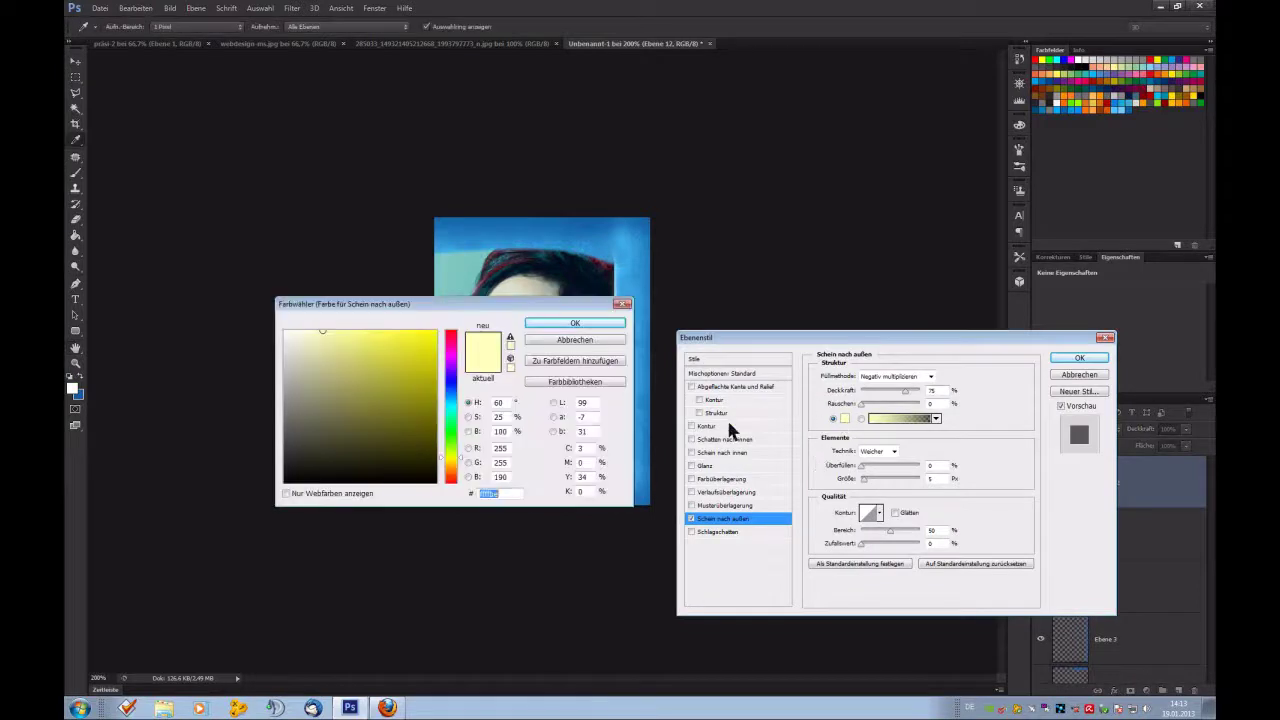
{"action": "left_click", "coordinate": [552, 326]}
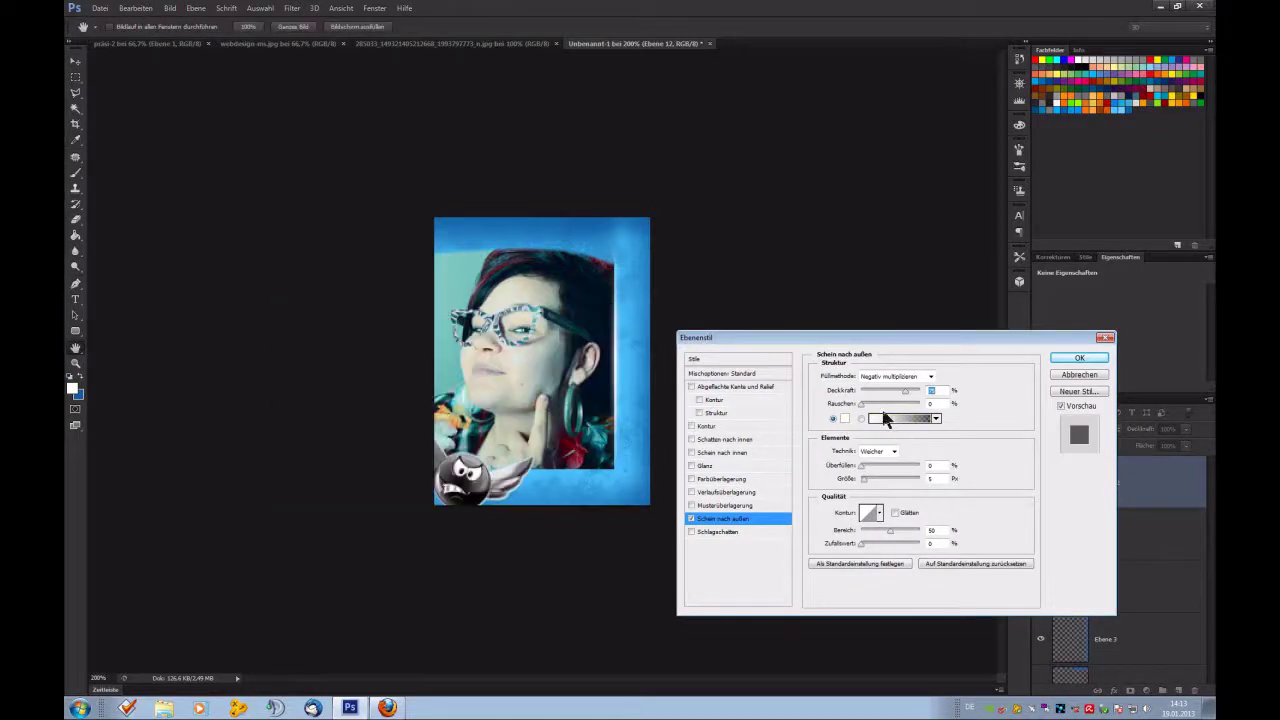
{"action": "left_click", "coordinate": [930, 390]}
{"action": "double_click", "coordinate": [931, 478]}
{"action": "type", "text": "2"}
{"action": "double_click", "coordinate": [938, 476]}
{"action": "type", "text": "3"}
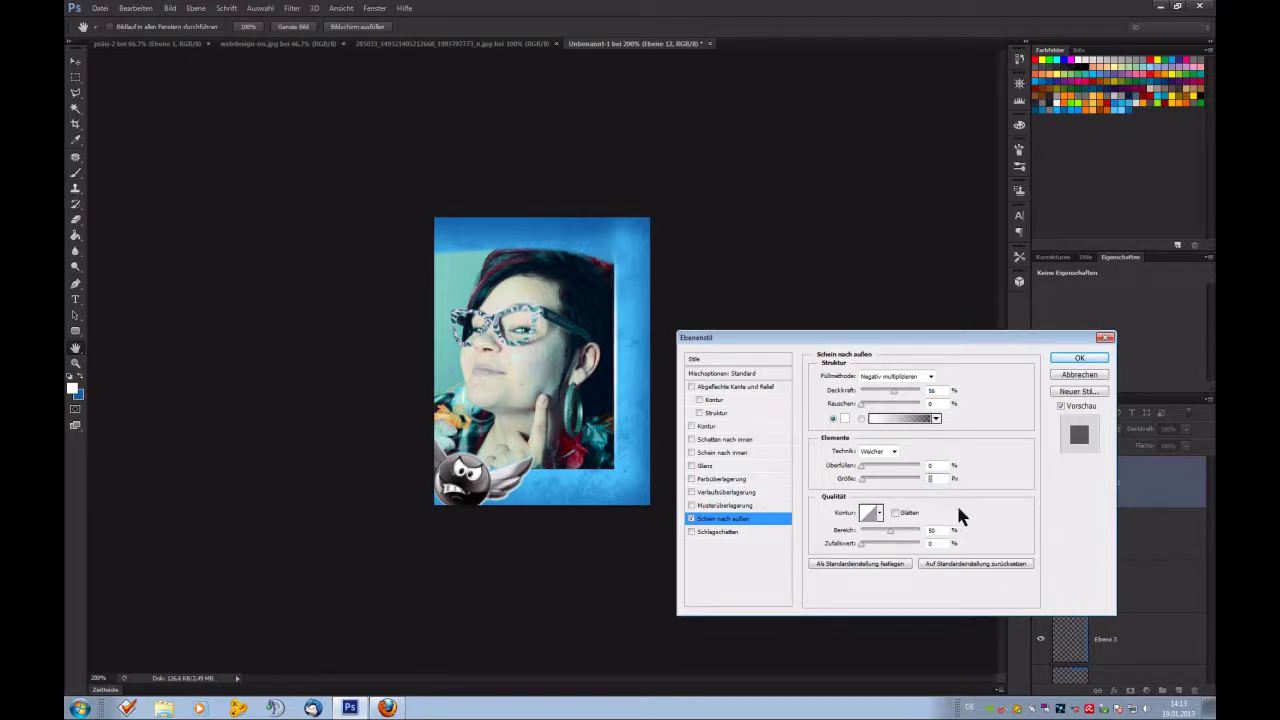
{"action": "left_click", "coordinate": [1077, 359]}
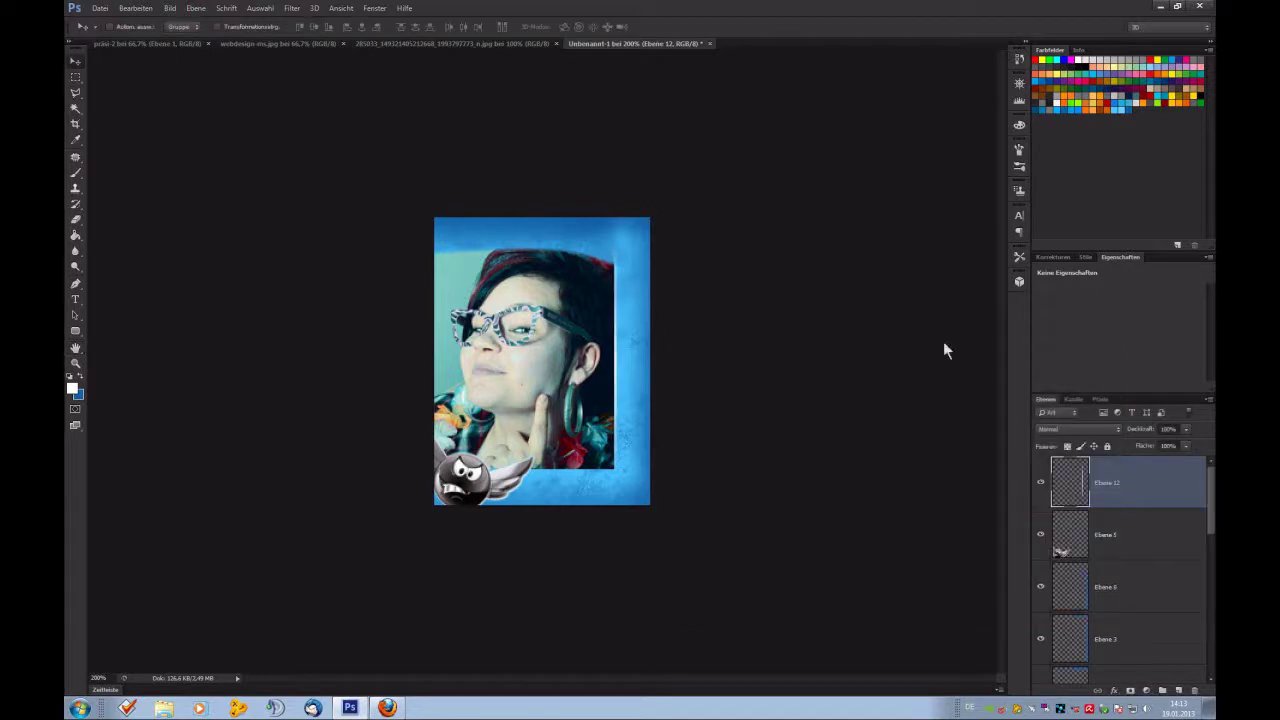
Fade the upper end of the white line with a soft round 160 px brush in Löschen mode.
{"action": "left_click", "coordinate": [76, 174]}
{"action": "left_click", "coordinate": [113, 26]}
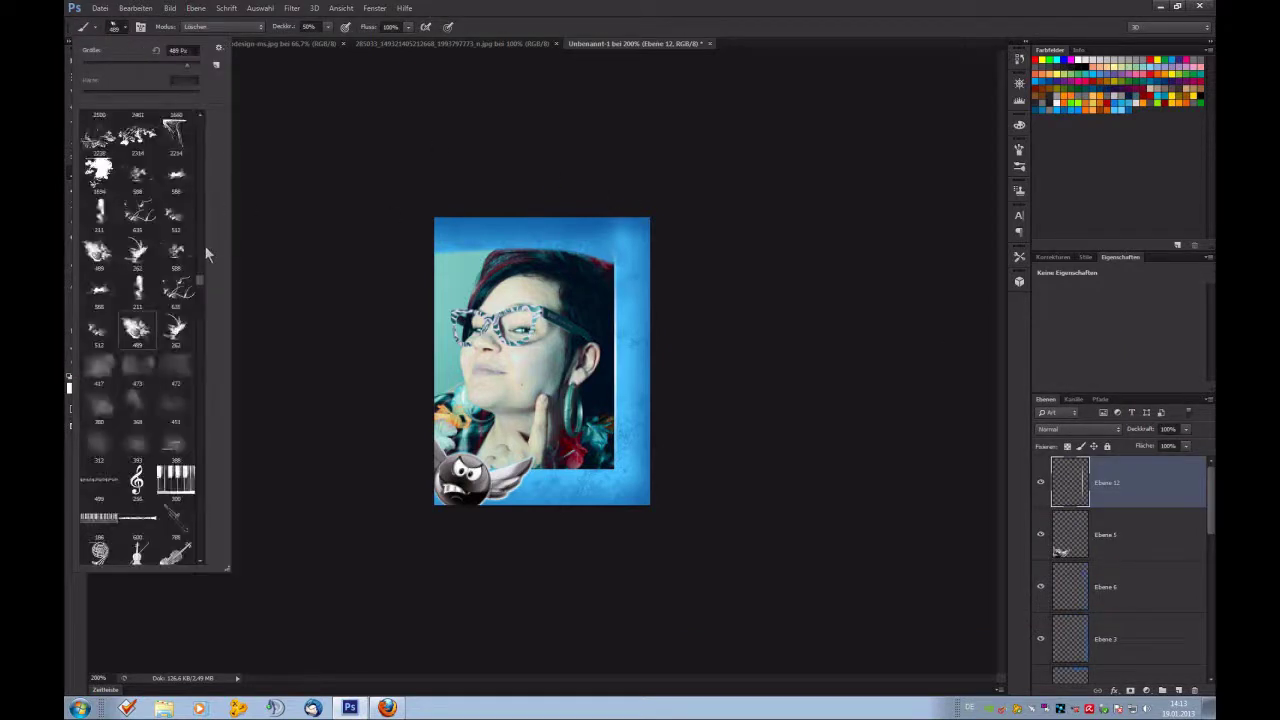
{"action": "left_click_drag", "start_coordinate": [201, 279], "coordinate": [202, 138]}
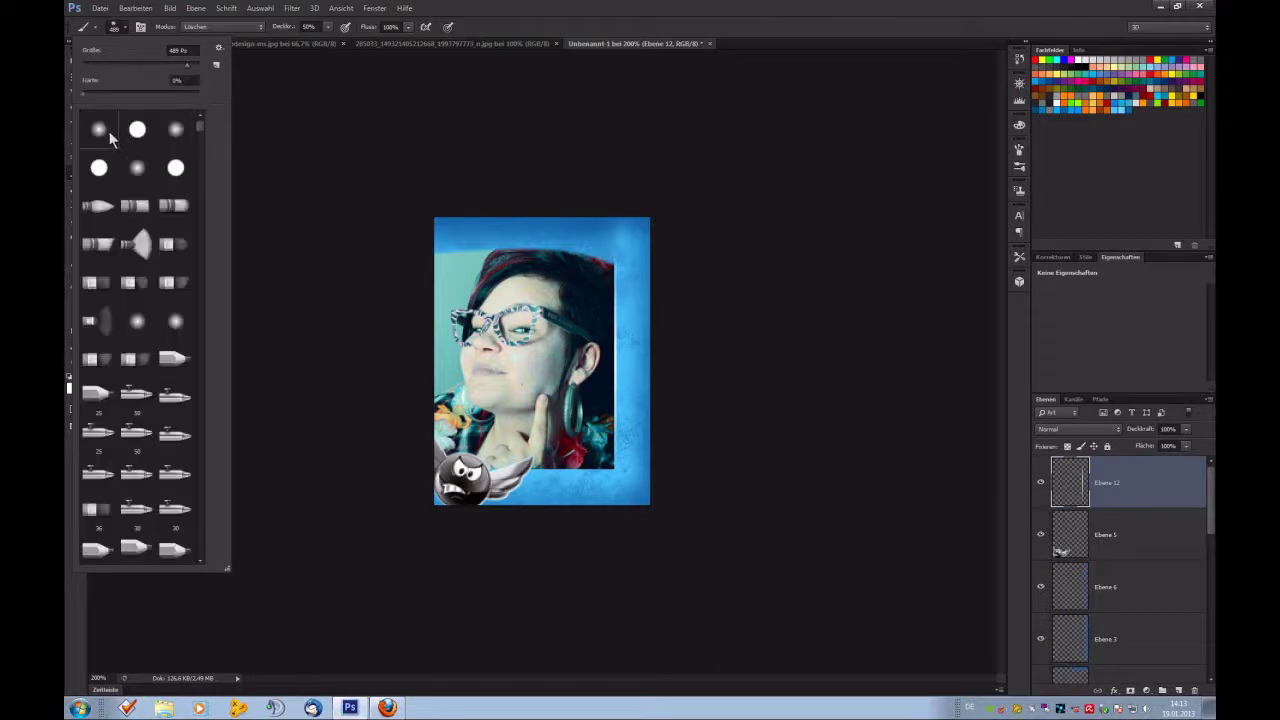
{"action": "left_click", "coordinate": [158, 64]}
{"action": "left_click", "coordinate": [641, 195]}
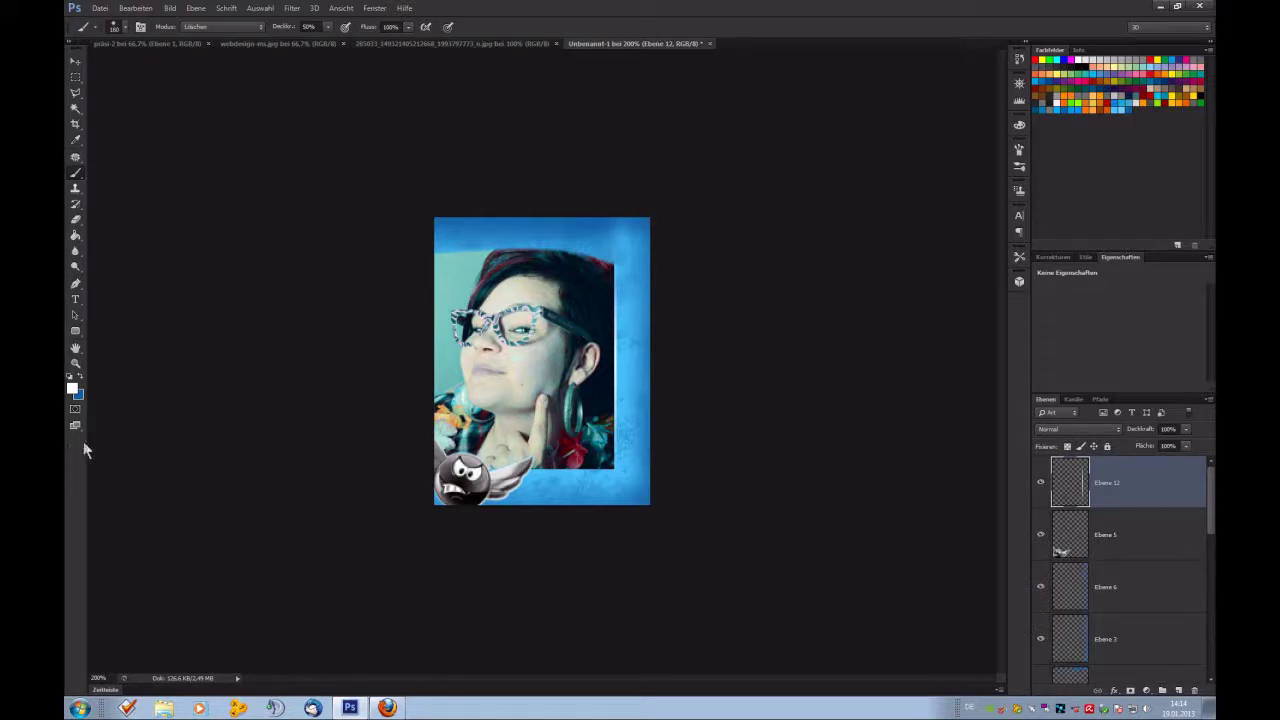
Duplicate the white line layer Ebene 12, rotate the copy 90° clockwise, and move it to the portrait's lower edge.
{"action": "key", "text": "ctrl+j"}
{"action": "left_click", "coordinate": [135, 8]}
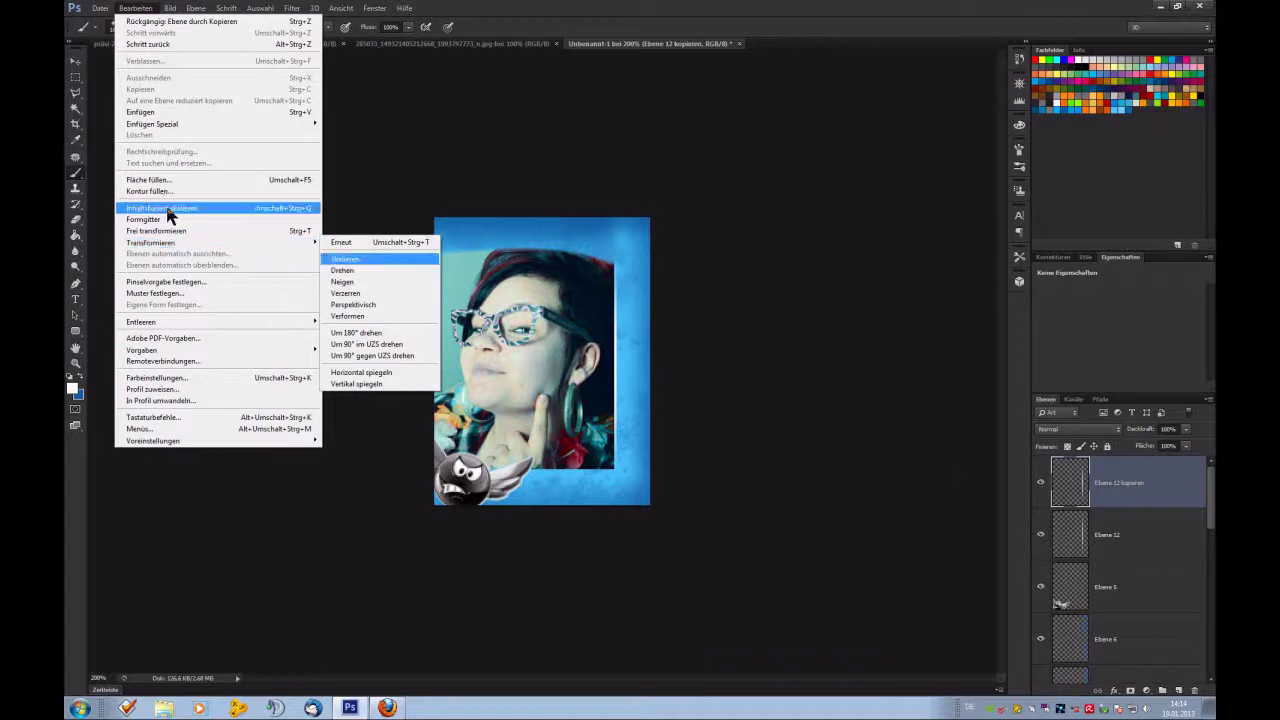
{"action": "mouse_move", "coordinate": [234, 243]}
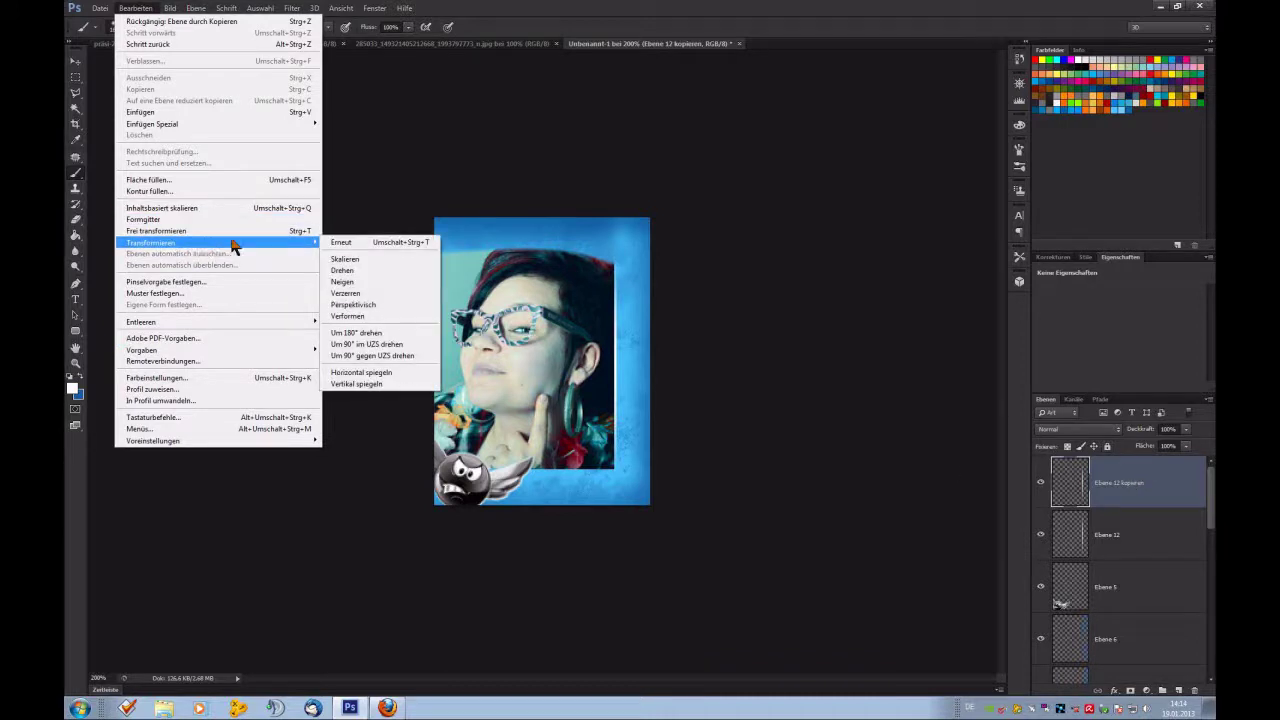
{"action": "left_click", "coordinate": [413, 347]}
{"action": "key", "text": "v"}
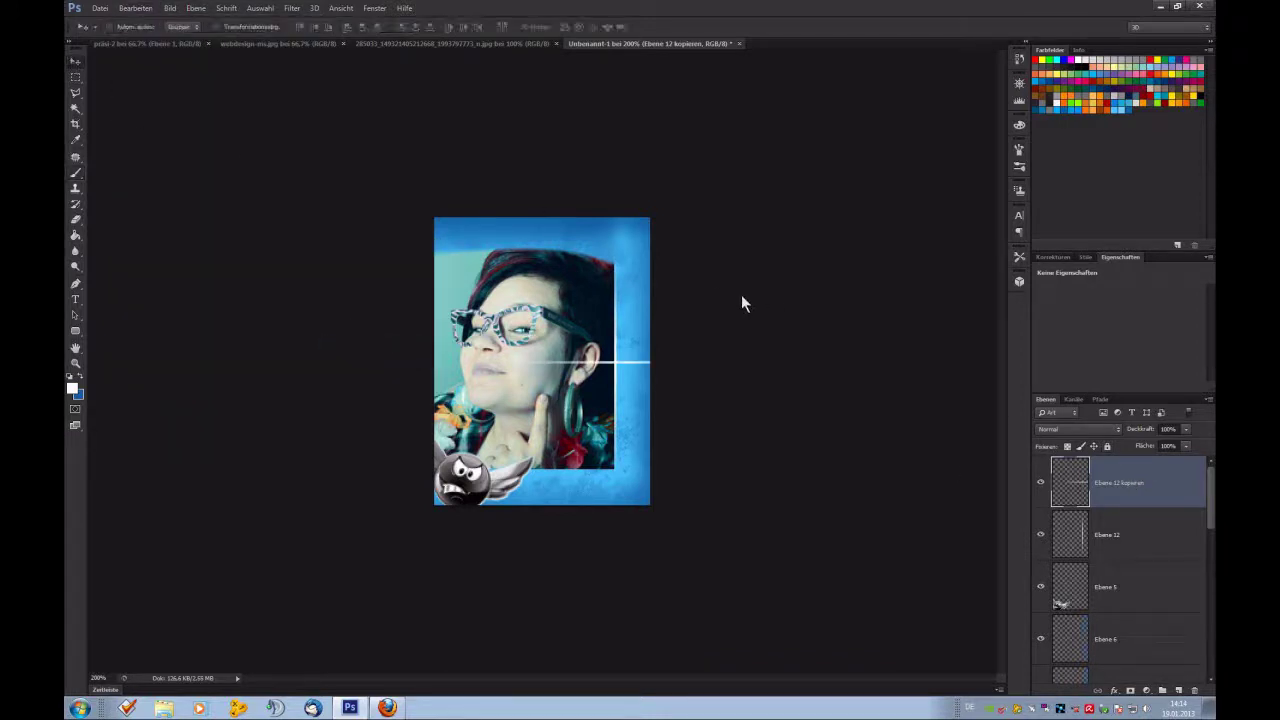
{"action": "left_click_drag", "start_coordinate": [741, 294], "coordinate": [685, 409]}
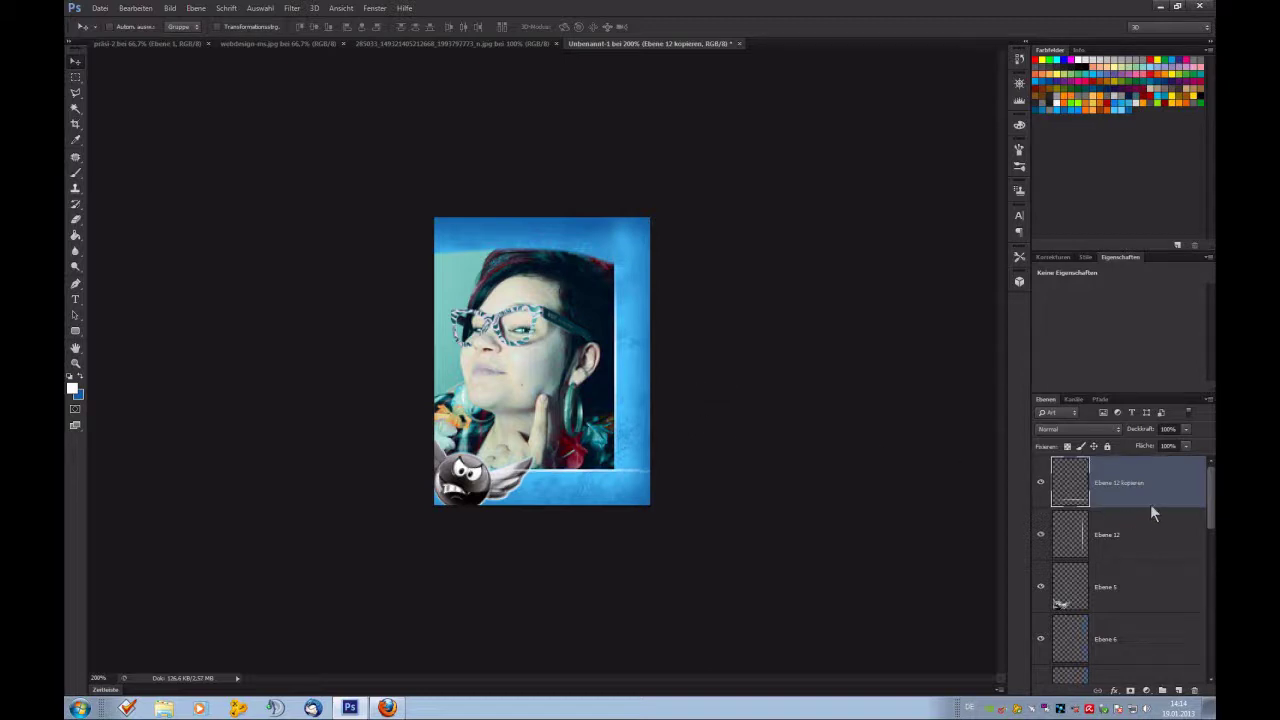
Place the horizontal line copy below layer Ebene 5 and erase its end beyond the portrait's corner with the soft brush.
{"action": "scroll", "coordinate": [1150, 506], "scroll_direction": "down", "scroll_amount": 3}
{"action": "left_click_drag", "start_coordinate": [1140, 660], "coordinate": [1118, 616]}
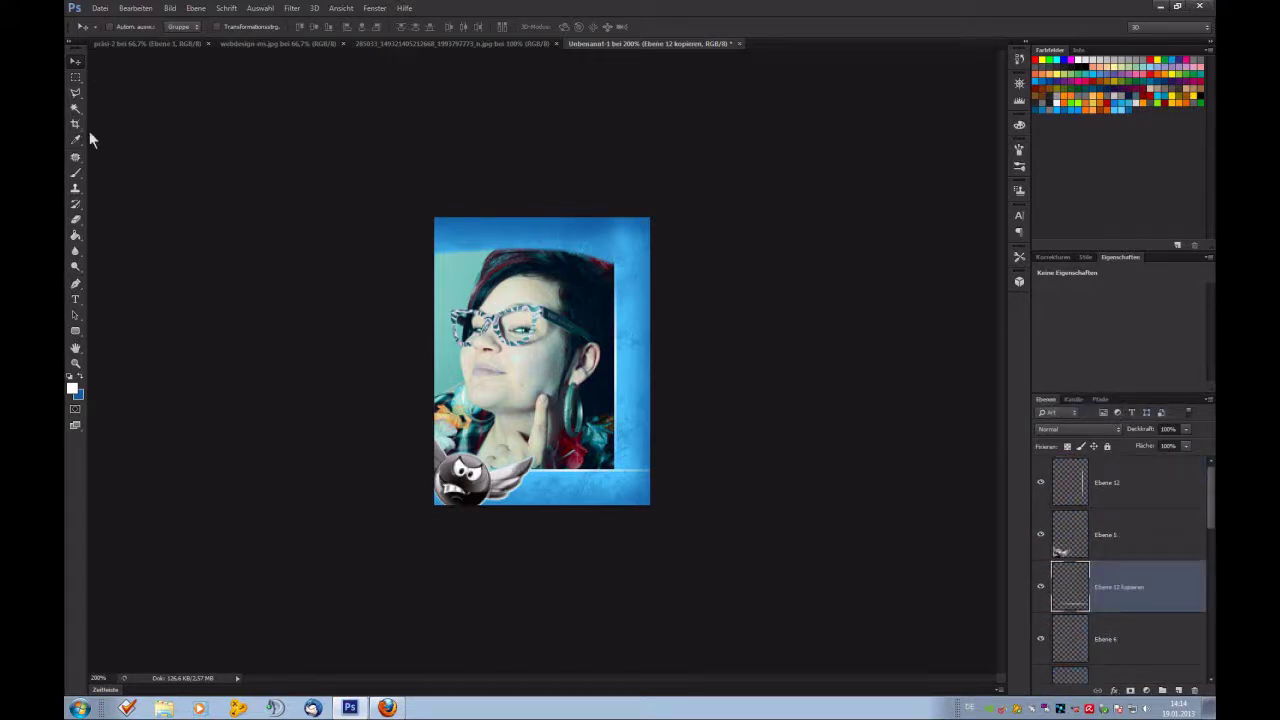
{"action": "left_click", "coordinate": [75, 172]}
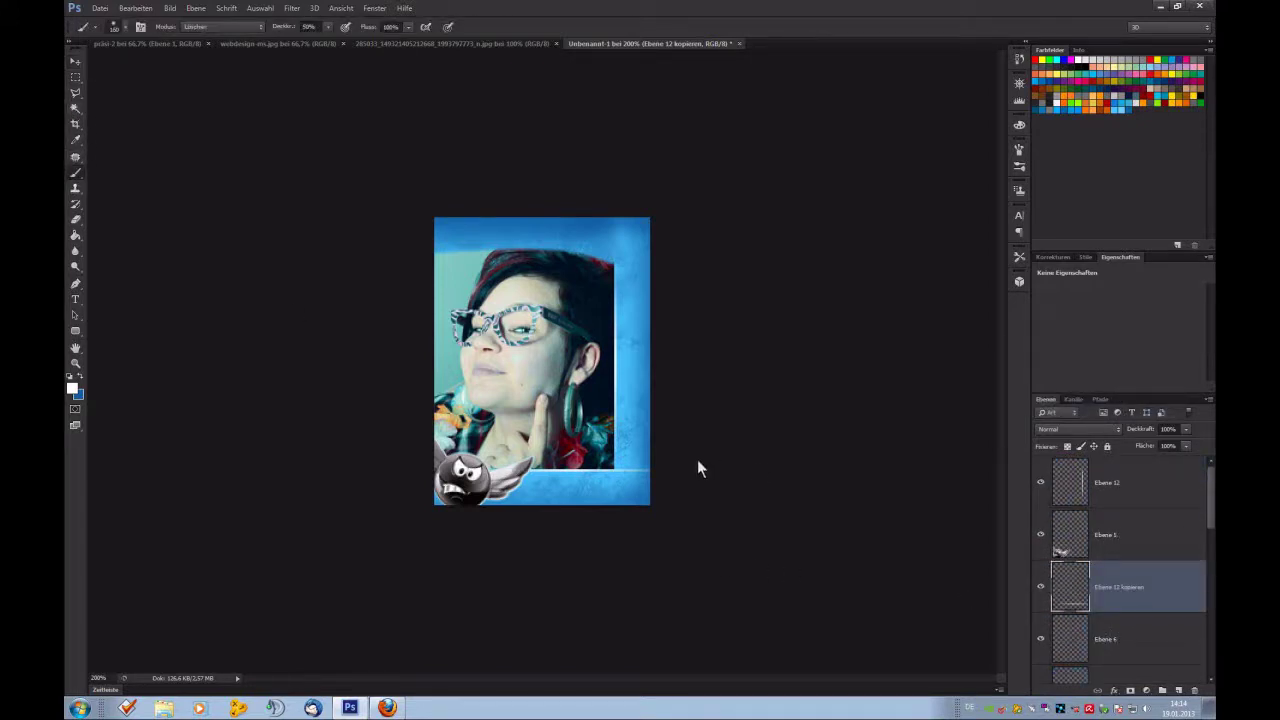
{"action": "left_click_drag", "start_coordinate": [690, 483], "coordinate": [684, 472]}
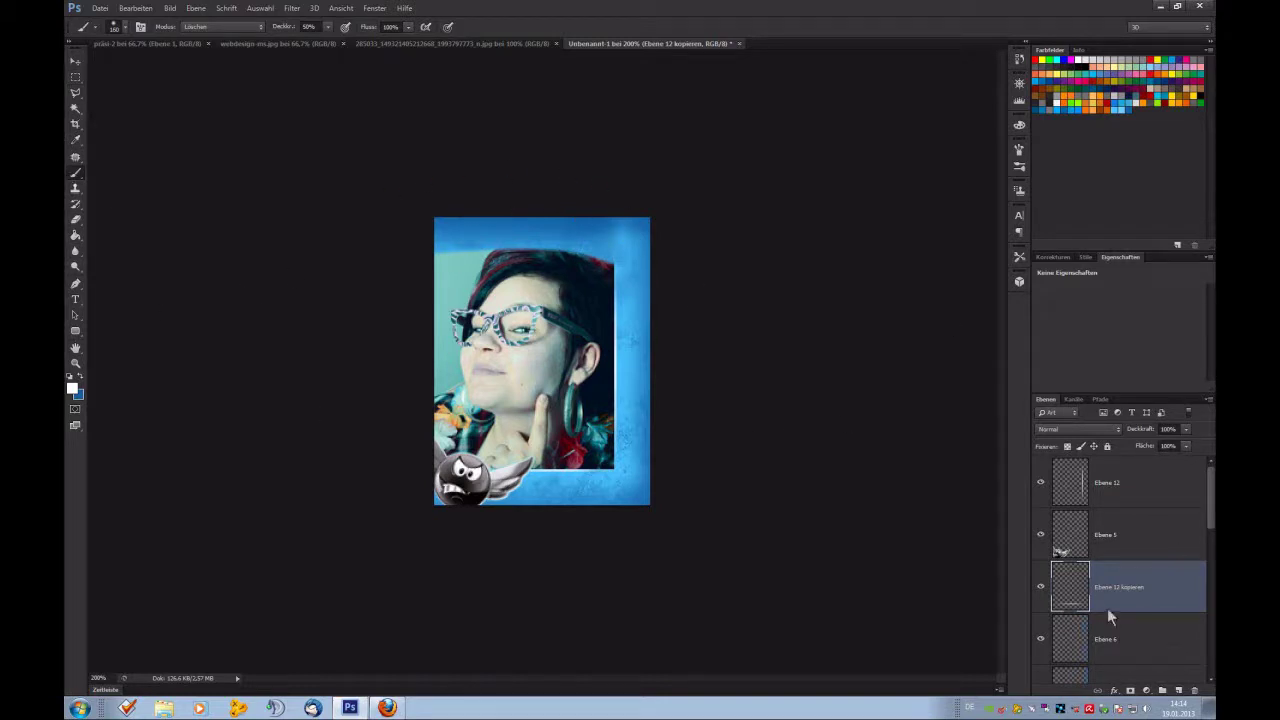
Draw a curved Pen path along the top banner's lower edge, from the image's left border to the portrait's upper-right corner.
{"action": "scroll", "coordinate": [1107, 605], "scroll_direction": "down", "scroll_amount": 5}
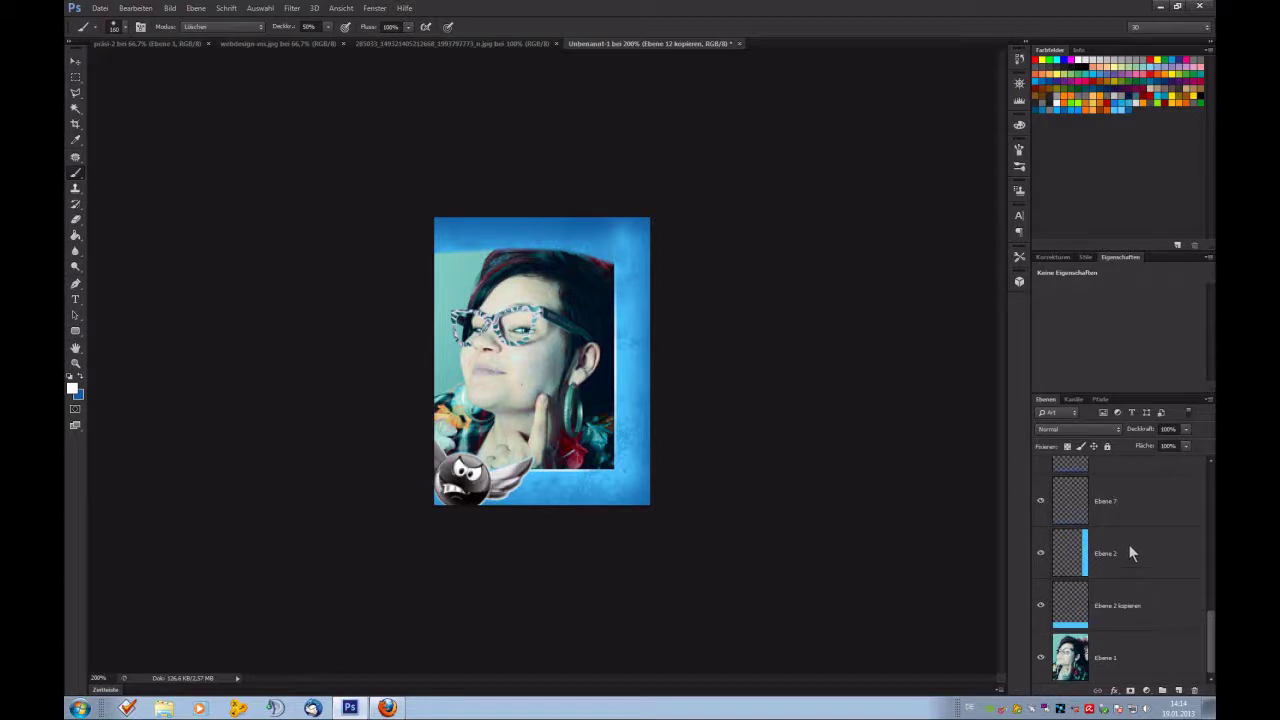
{"action": "scroll", "coordinate": [1128, 553], "scroll_direction": "up", "scroll_amount": 3}
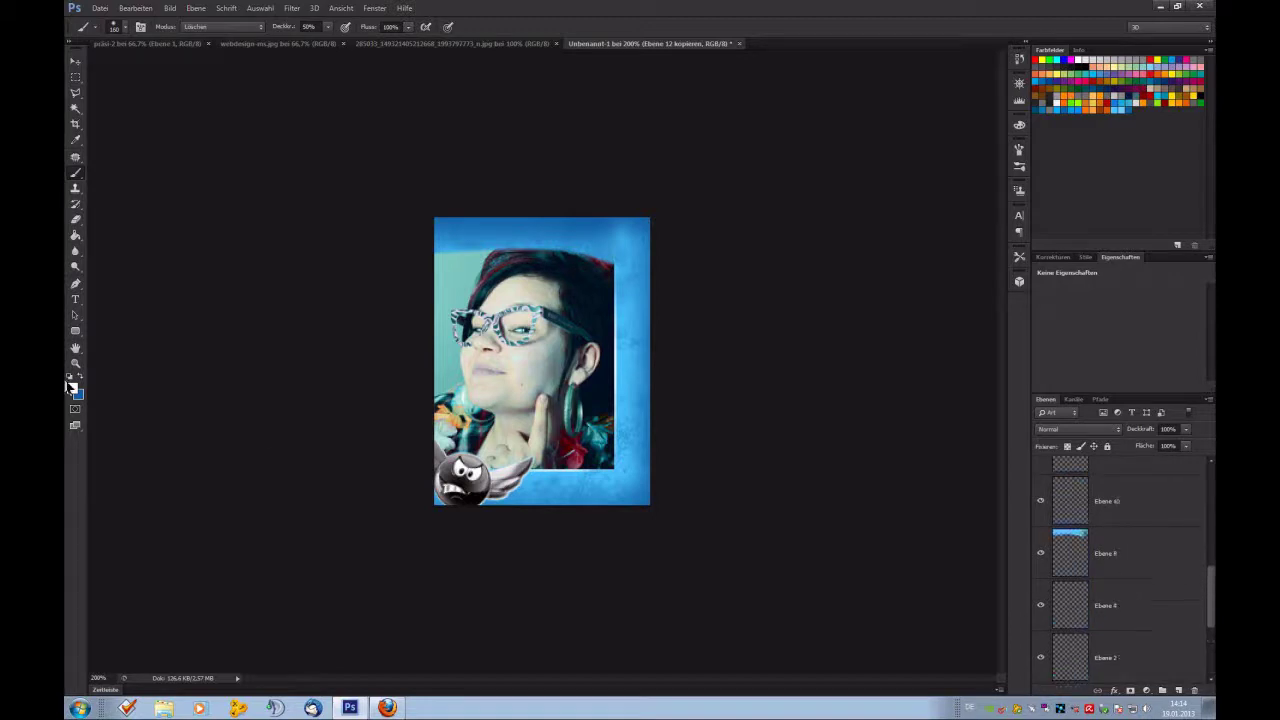
{"action": "left_click", "coordinate": [76, 287]}
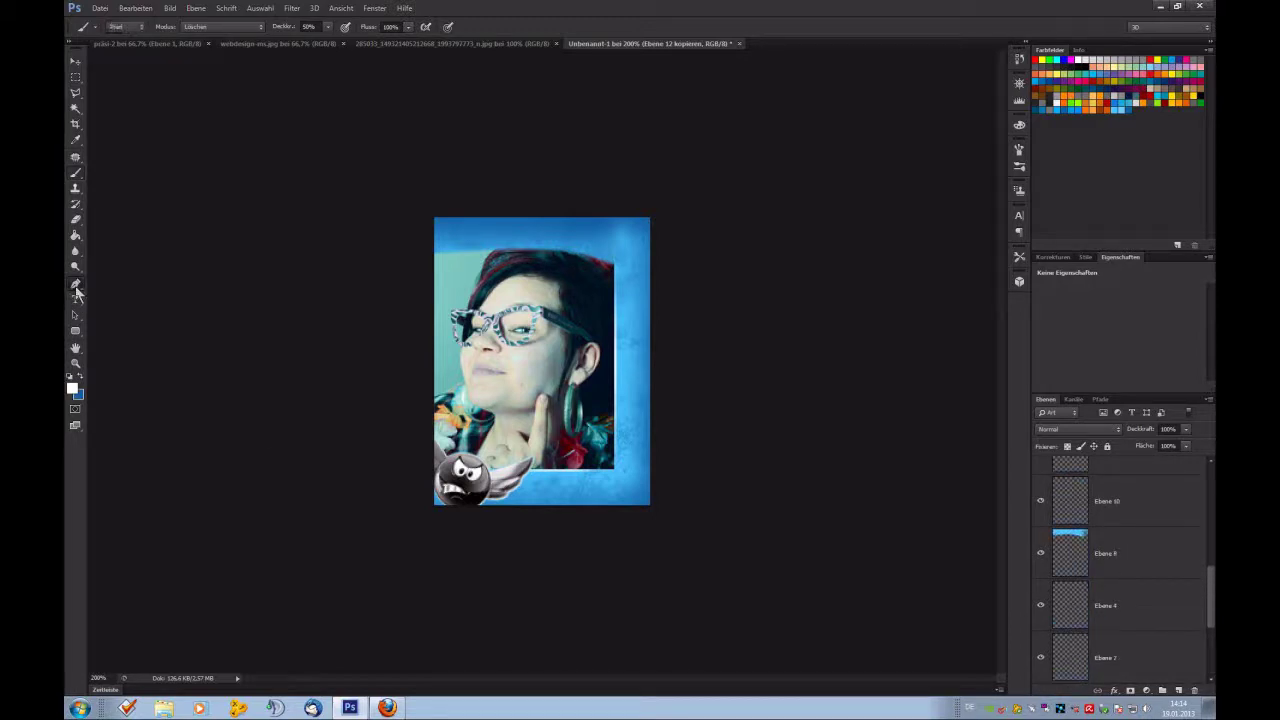
{"action": "left_click", "coordinate": [436, 255]}
{"action": "left_click", "coordinate": [556, 249]}
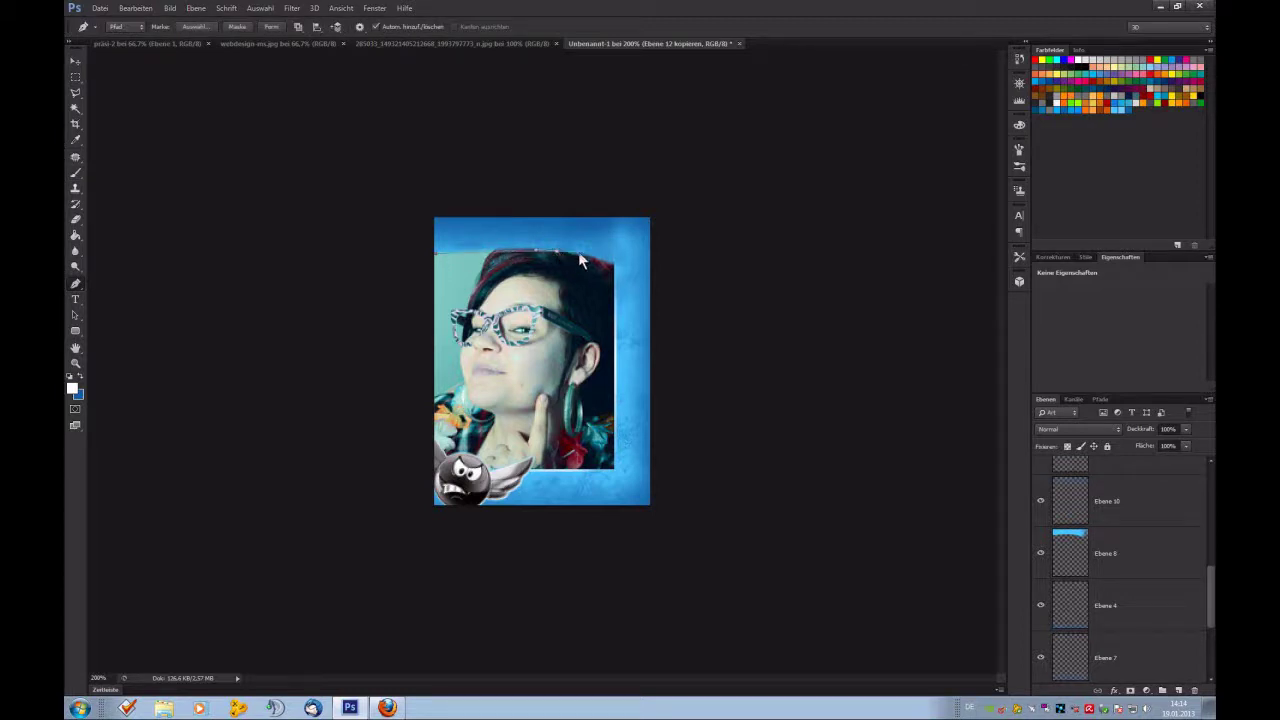
{"action": "left_click", "coordinate": [587, 259]}
{"action": "left_click", "coordinate": [614, 265]}
Set up a hard round 2 px brush in Normal mode with 100 % hardness for stroking the path.
{"action": "left_click", "coordinate": [1101, 399]}
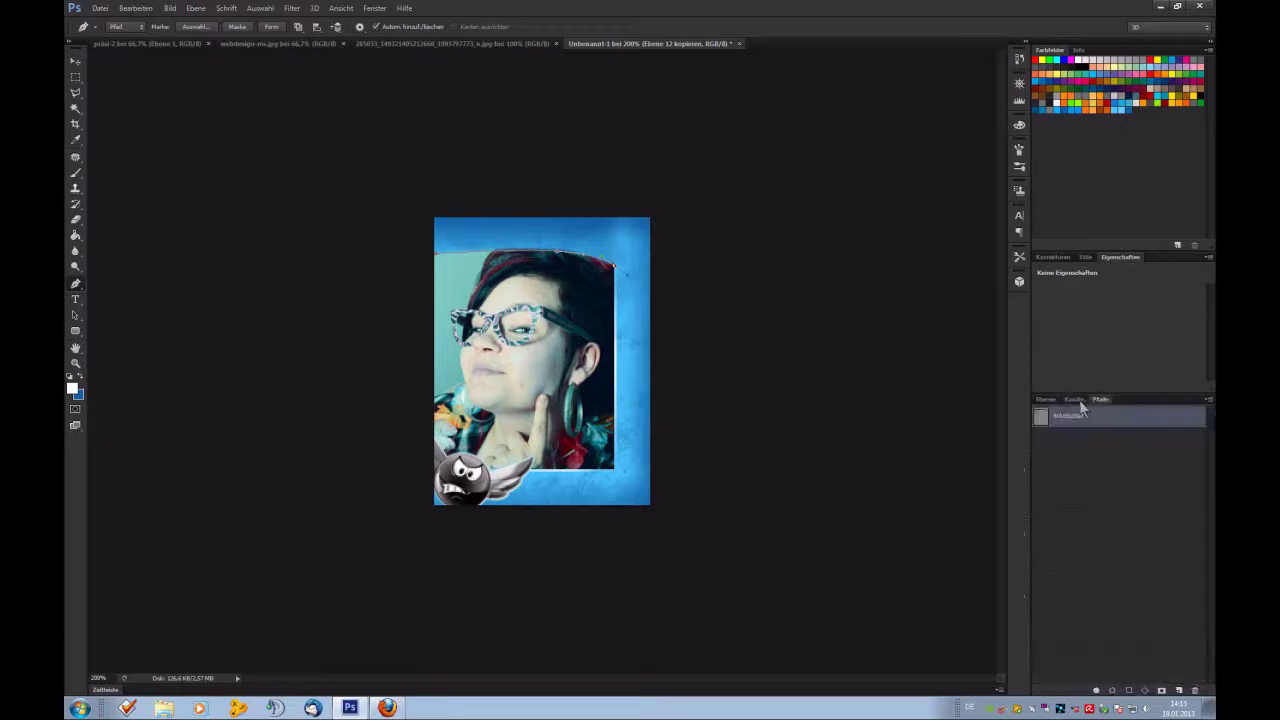
{"action": "left_click", "coordinate": [82, 174]}
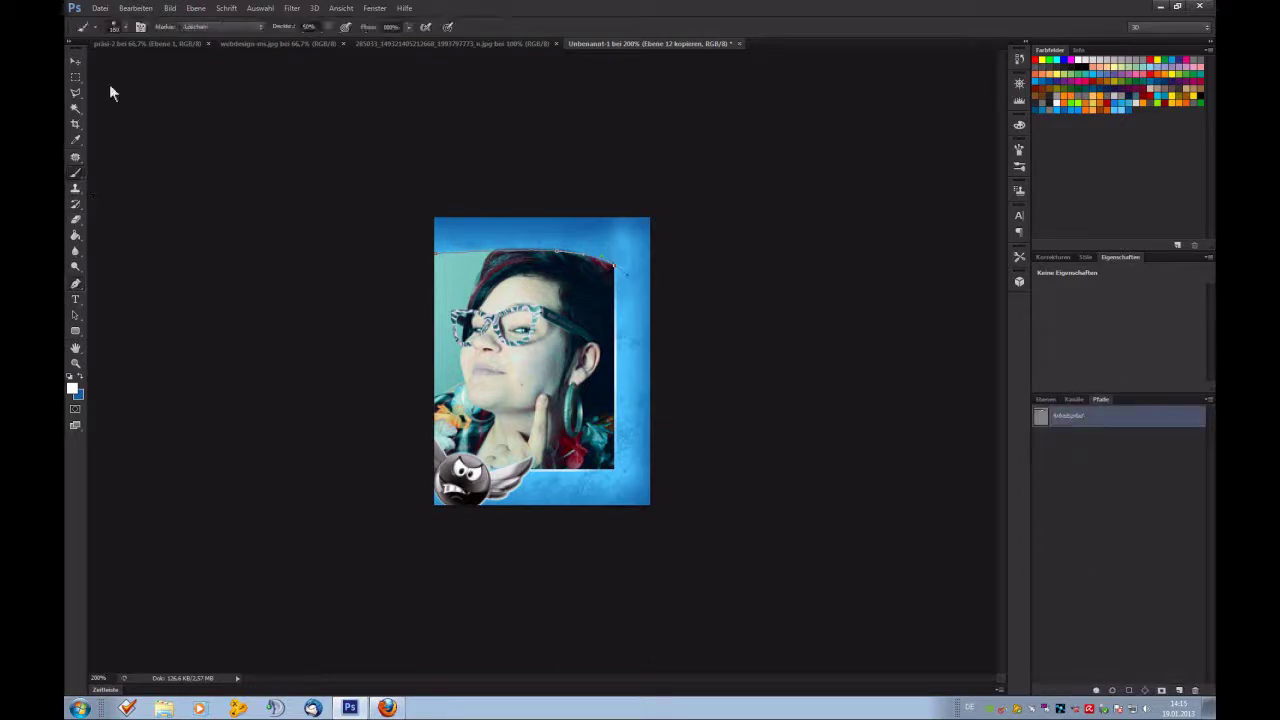
{"action": "left_click", "coordinate": [200, 27]}
{"action": "left_click", "coordinate": [206, 42]}
{"action": "left_click", "coordinate": [124, 30]}
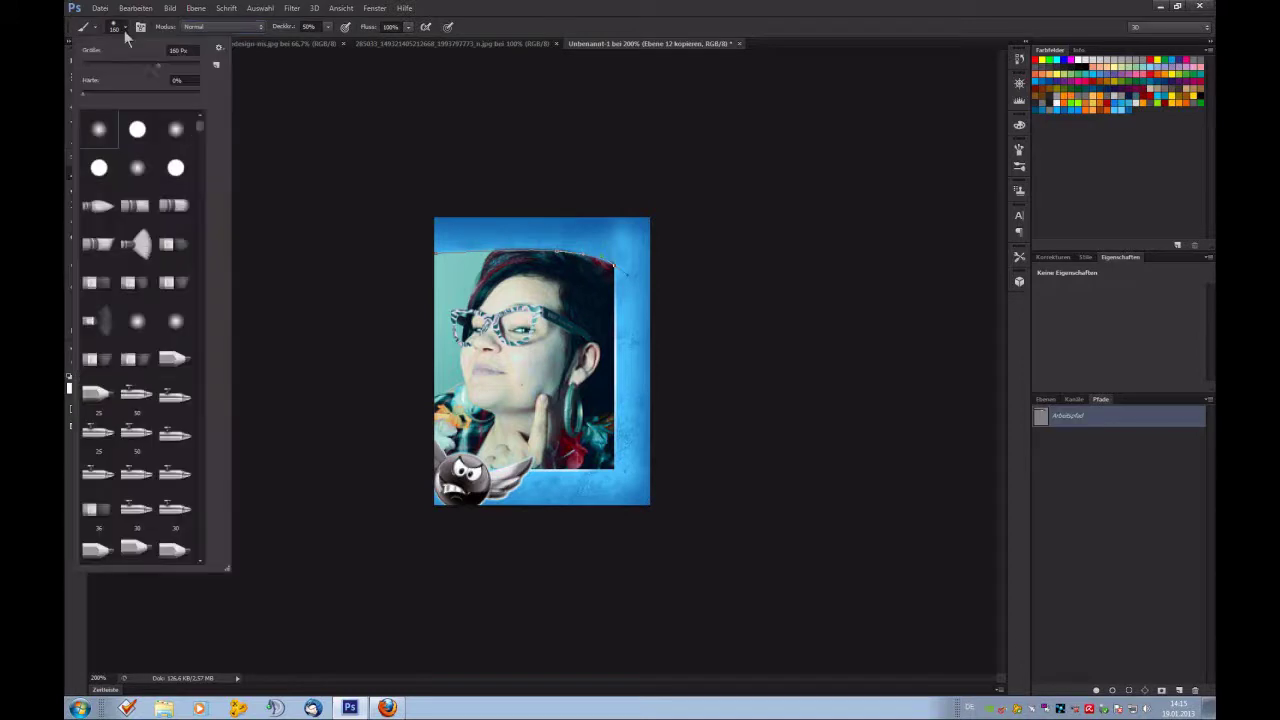
{"action": "left_click", "coordinate": [140, 136]}
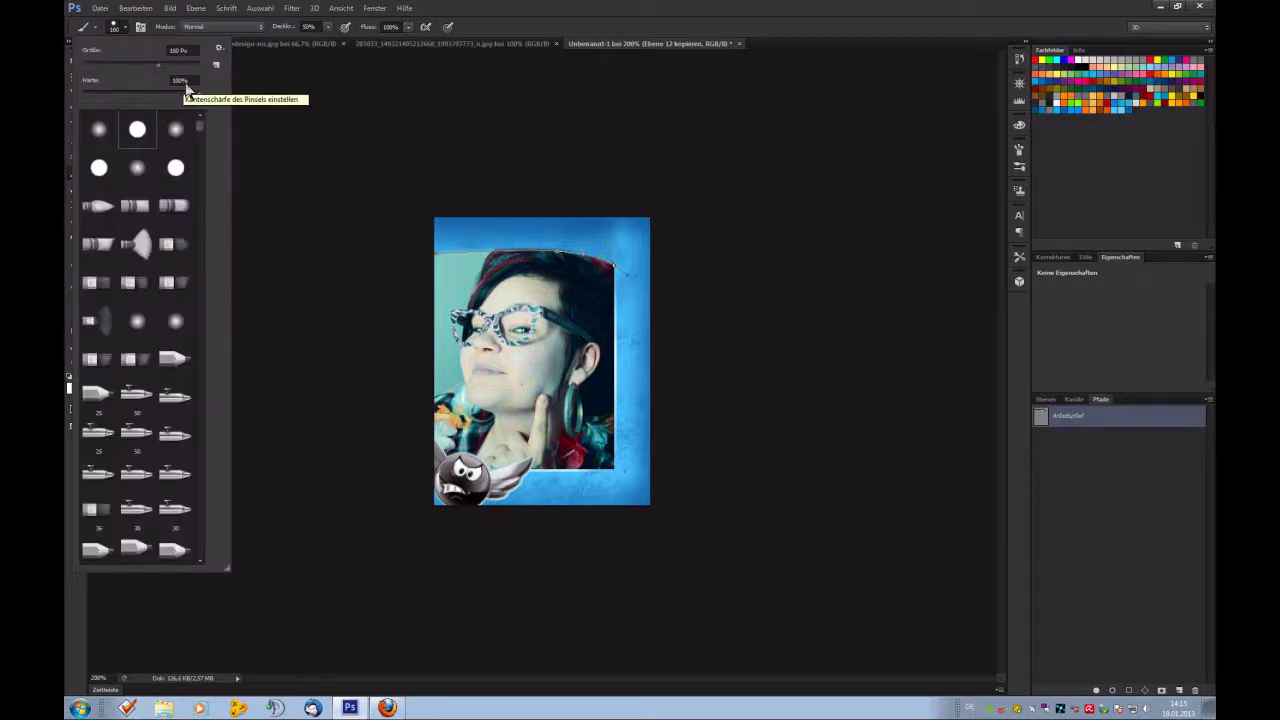
{"action": "left_click_drag", "start_coordinate": [157, 66], "coordinate": [86, 78]}
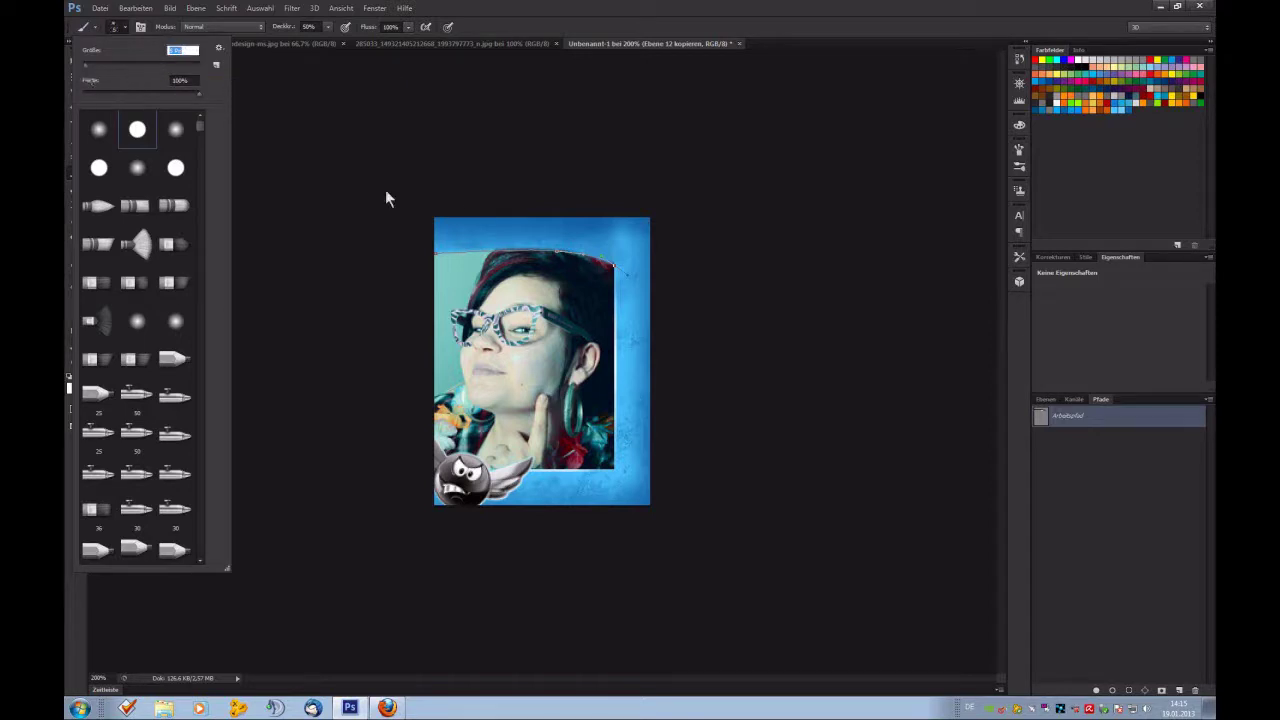
{"action": "left_click", "coordinate": [479, 233]}
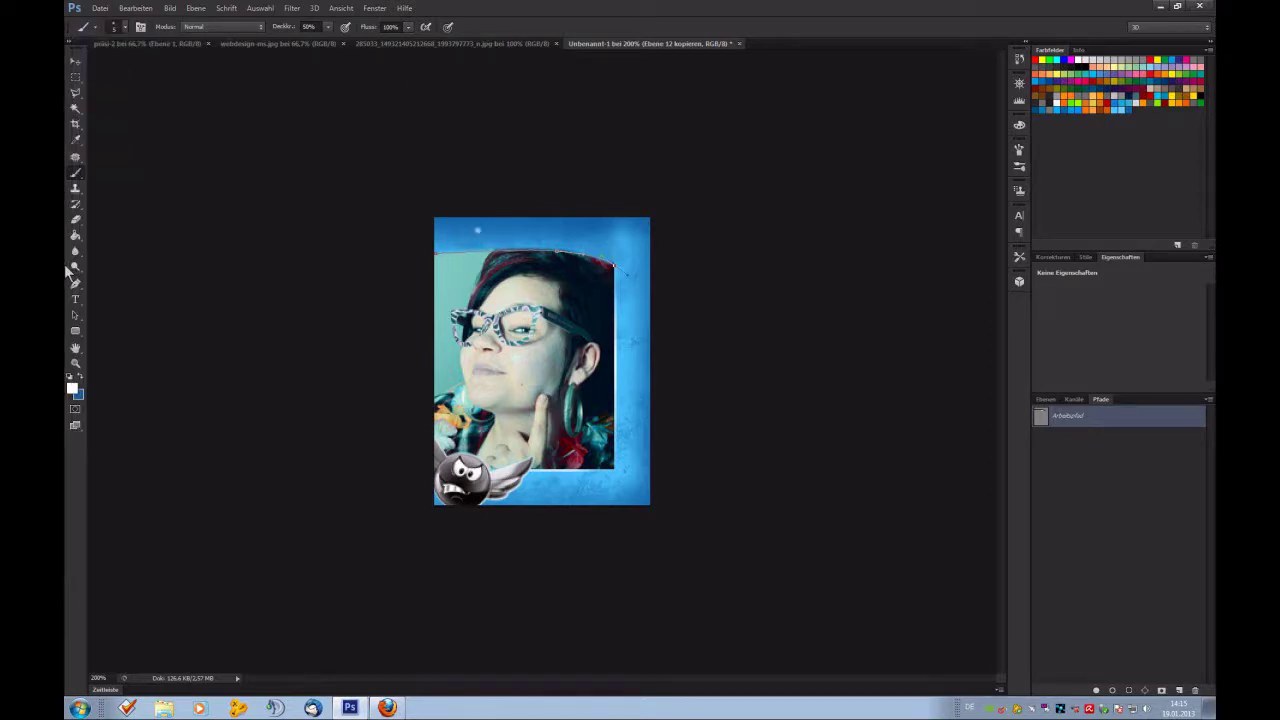
{"action": "left_click", "coordinate": [116, 29]}
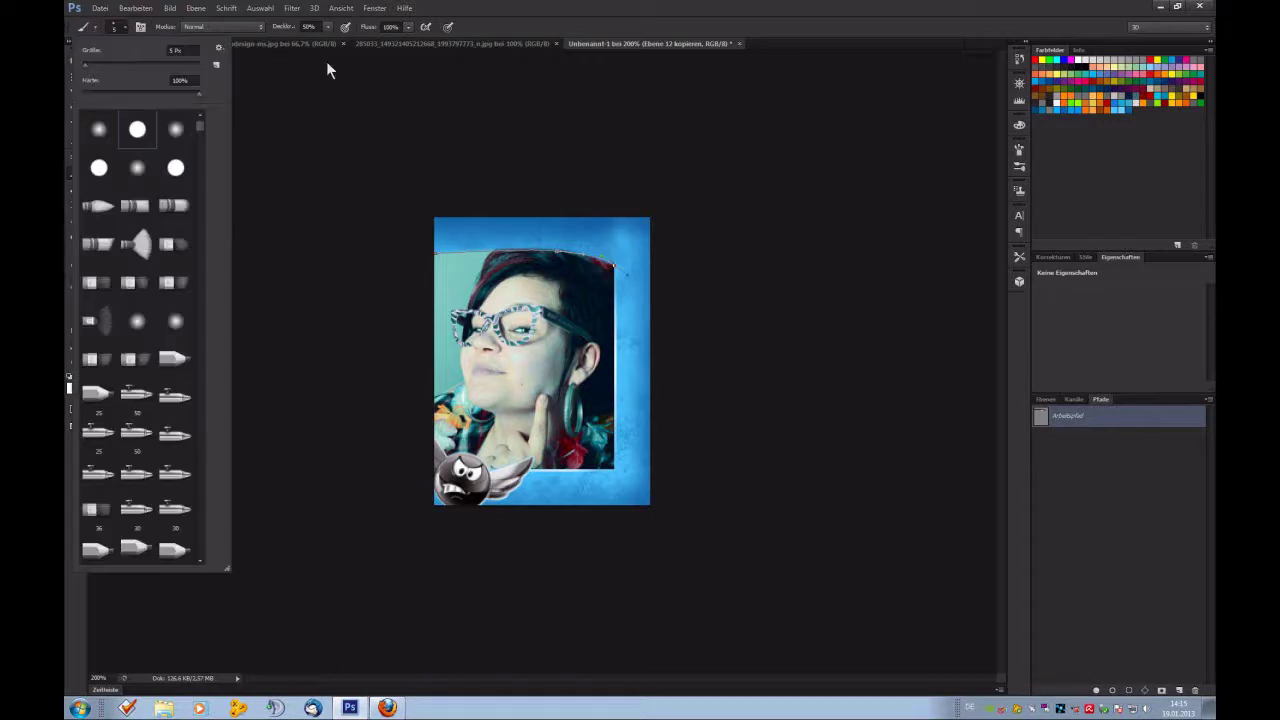
{"action": "left_click", "coordinate": [170, 49]}
{"action": "type", "text": "3"}
{"action": "key", "text": "Return"}
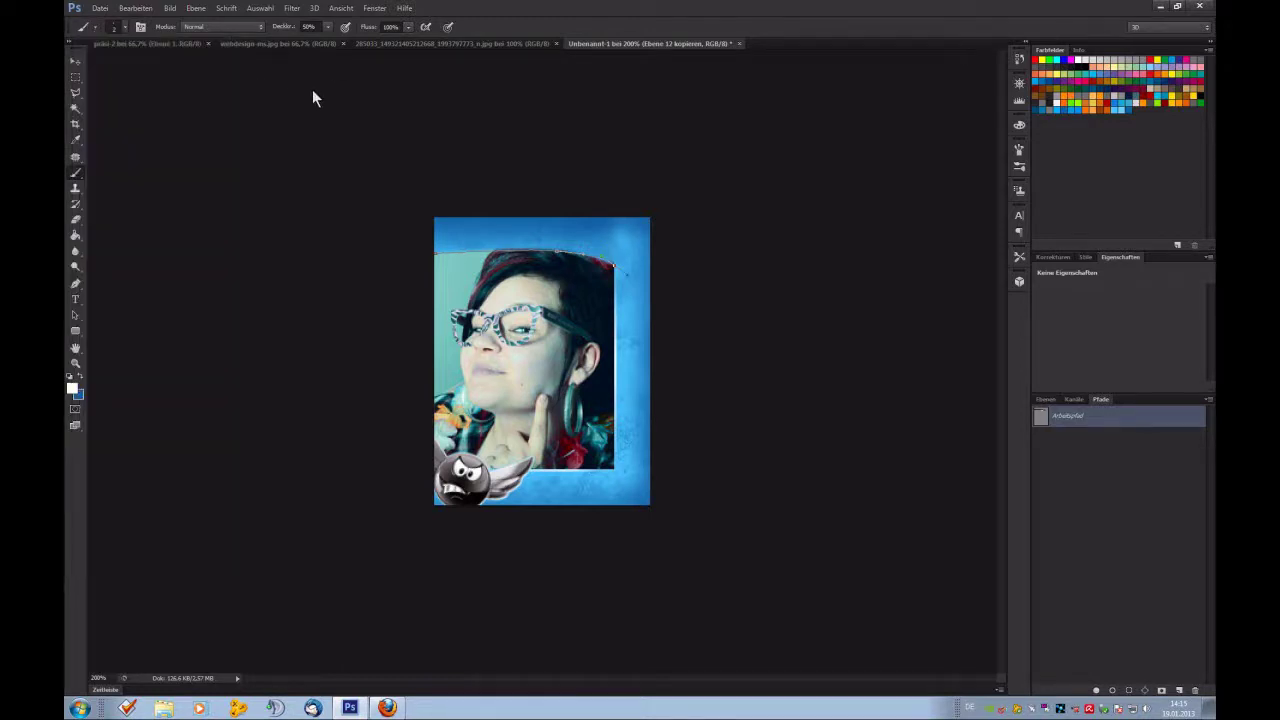
Stroke the curved work path with the Pinsel tool and simulated pen pressure.
{"action": "right_click", "coordinate": [1042, 420]}
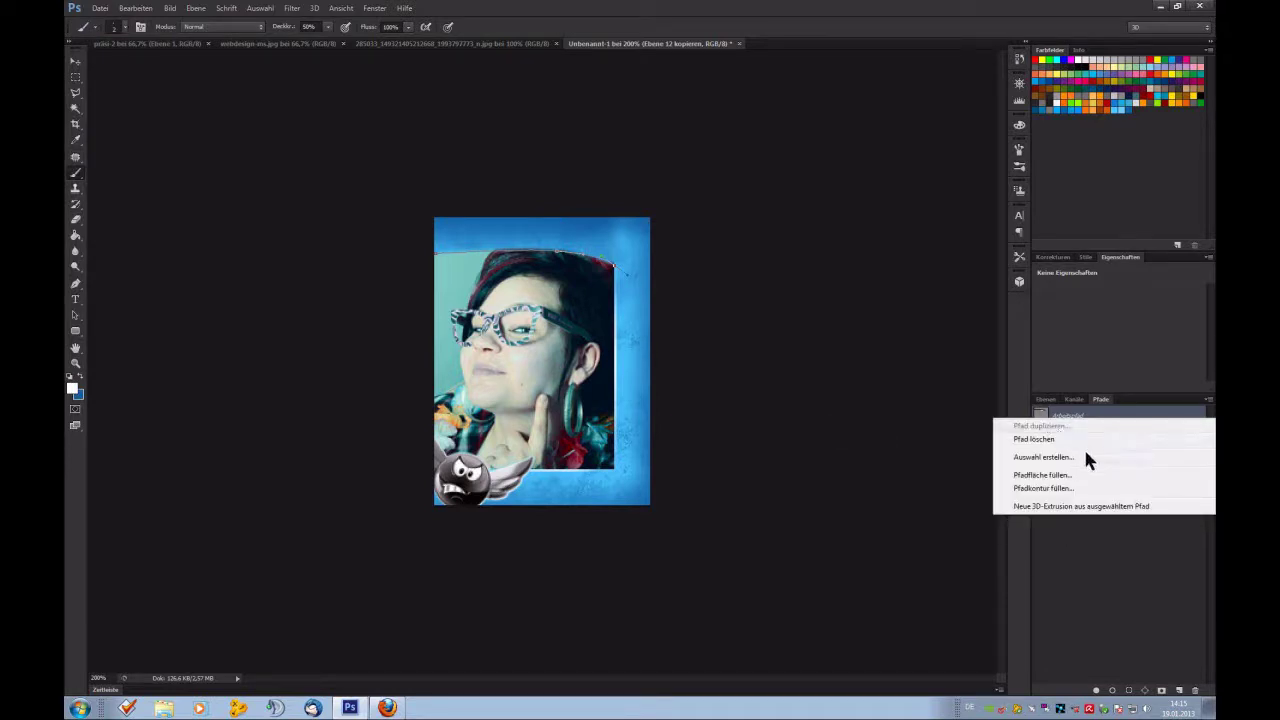
{"action": "left_click", "coordinate": [1040, 488]}
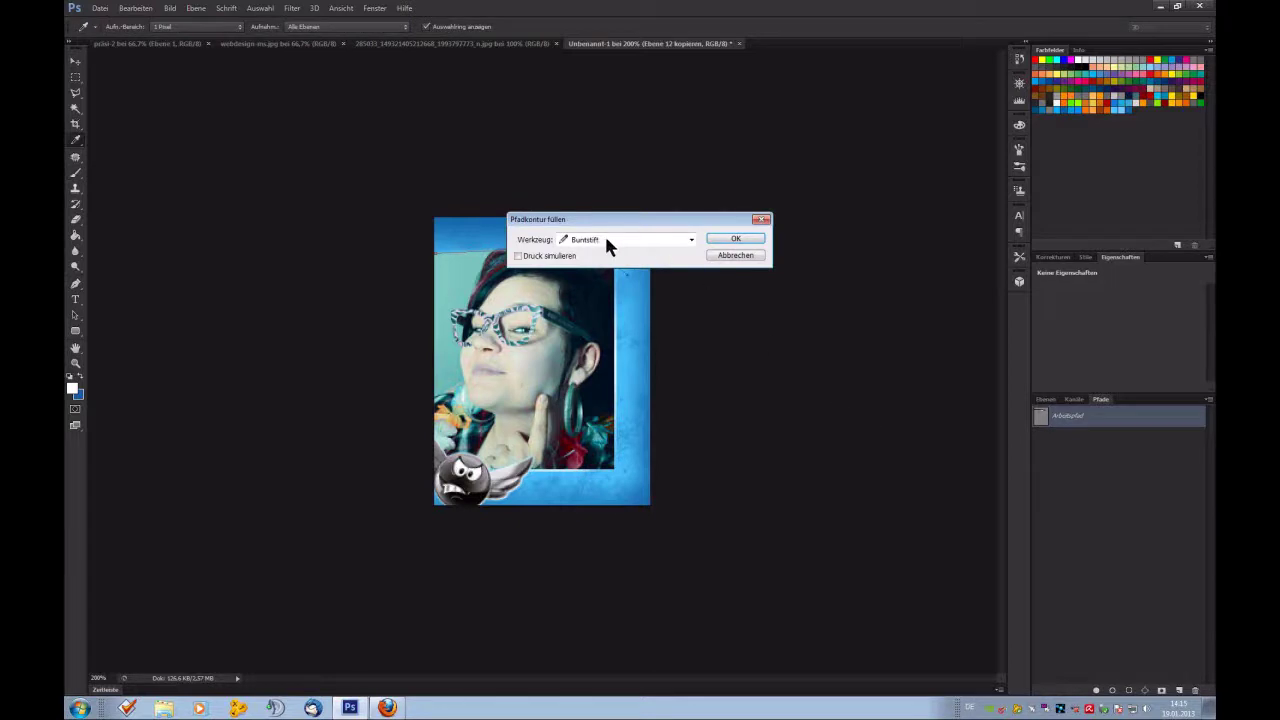
{"action": "left_click", "coordinate": [562, 262]}
{"action": "left_click", "coordinate": [643, 241]}
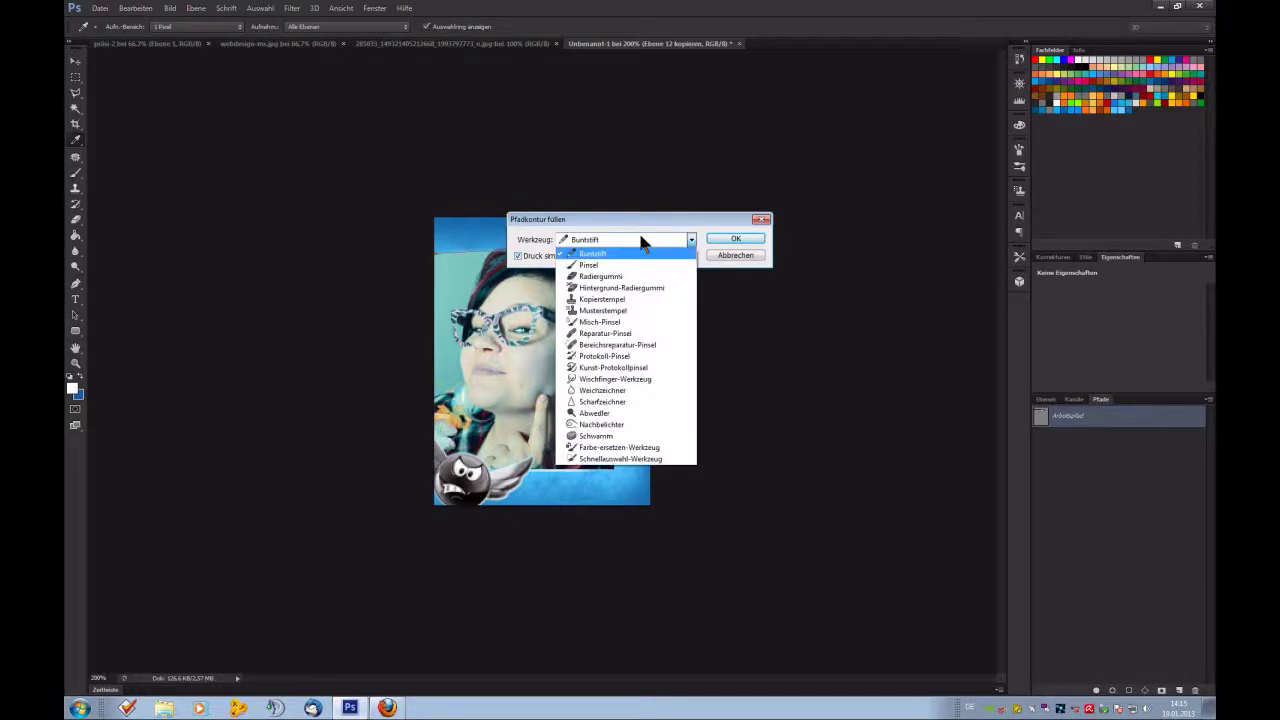
{"action": "left_click", "coordinate": [630, 266]}
{"action": "left_click", "coordinate": [737, 240]}
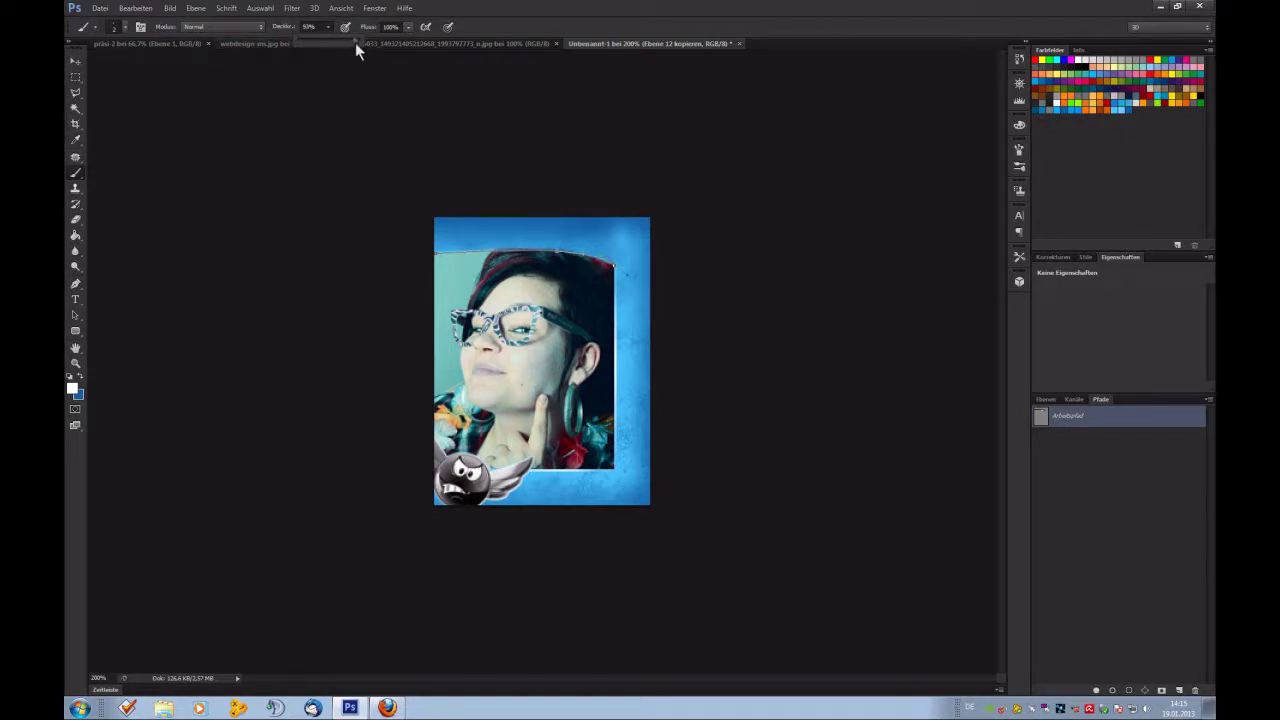
Stroke the path again with the brush at 100 % opacity, and delete the work path.
{"action": "left_click_drag", "start_coordinate": [355, 42], "coordinate": [372, 45]}
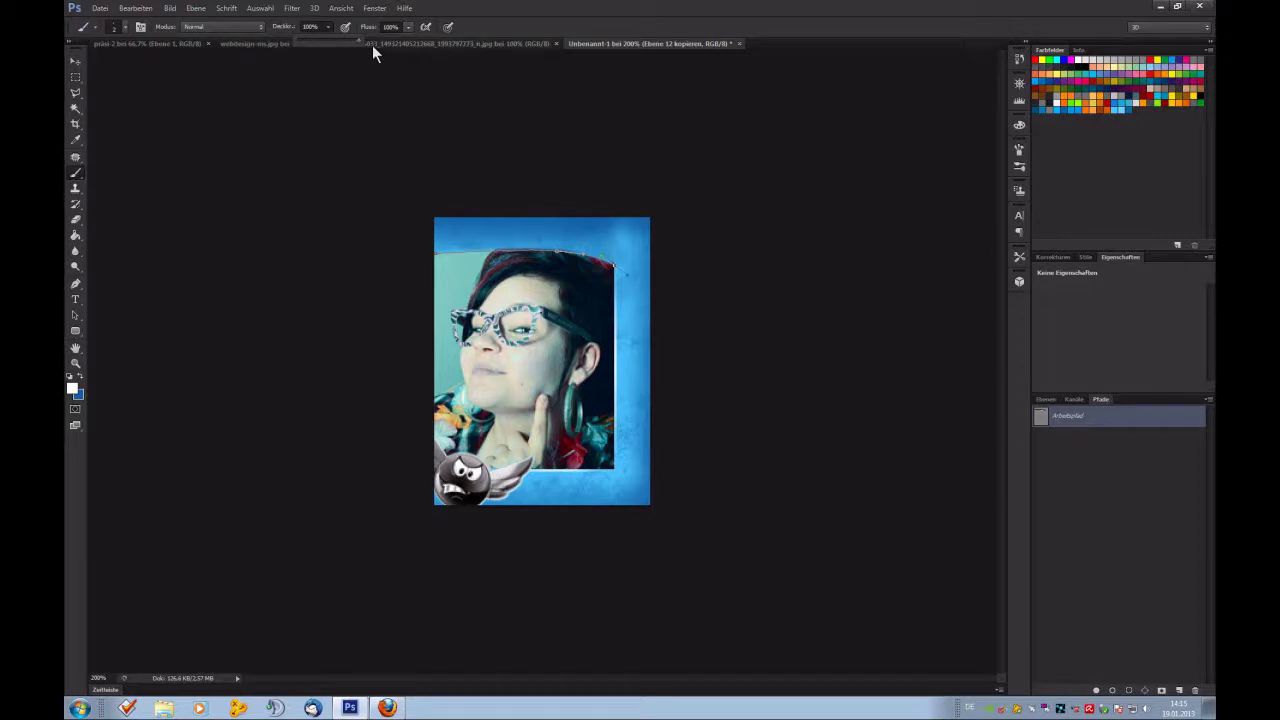
{"action": "right_click", "coordinate": [1080, 430]}
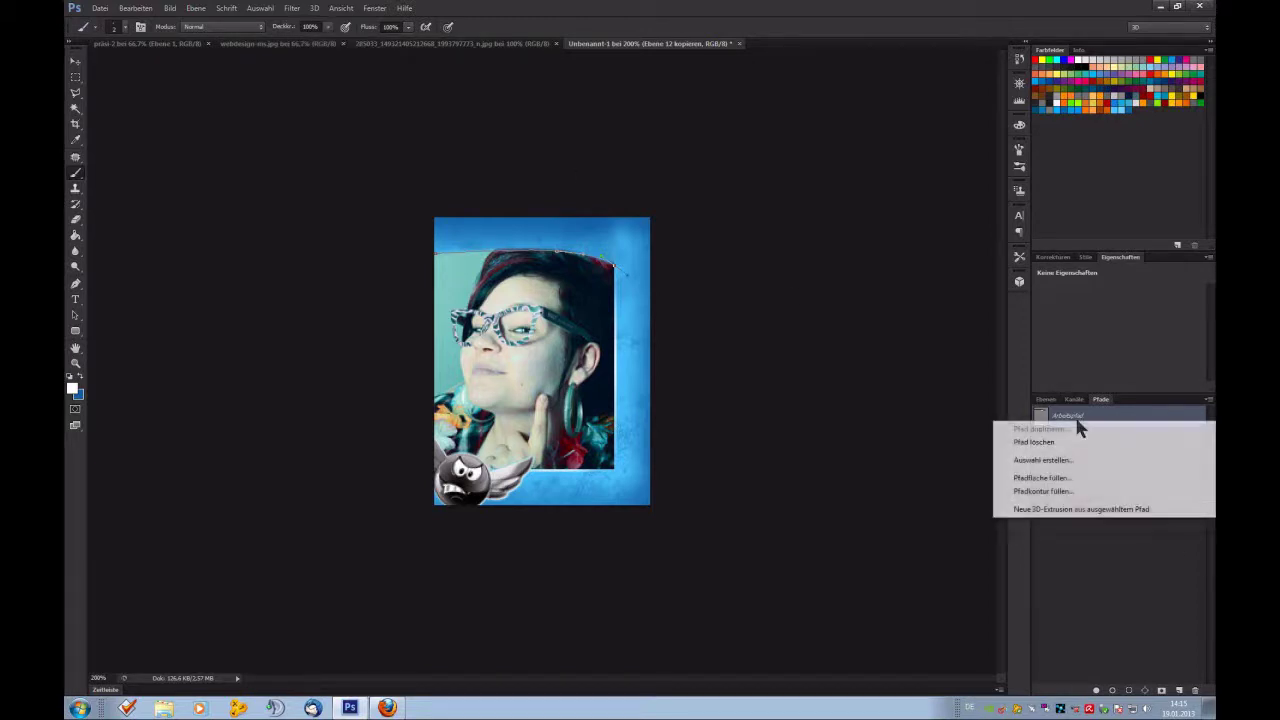
{"action": "left_click", "coordinate": [1080, 490]}
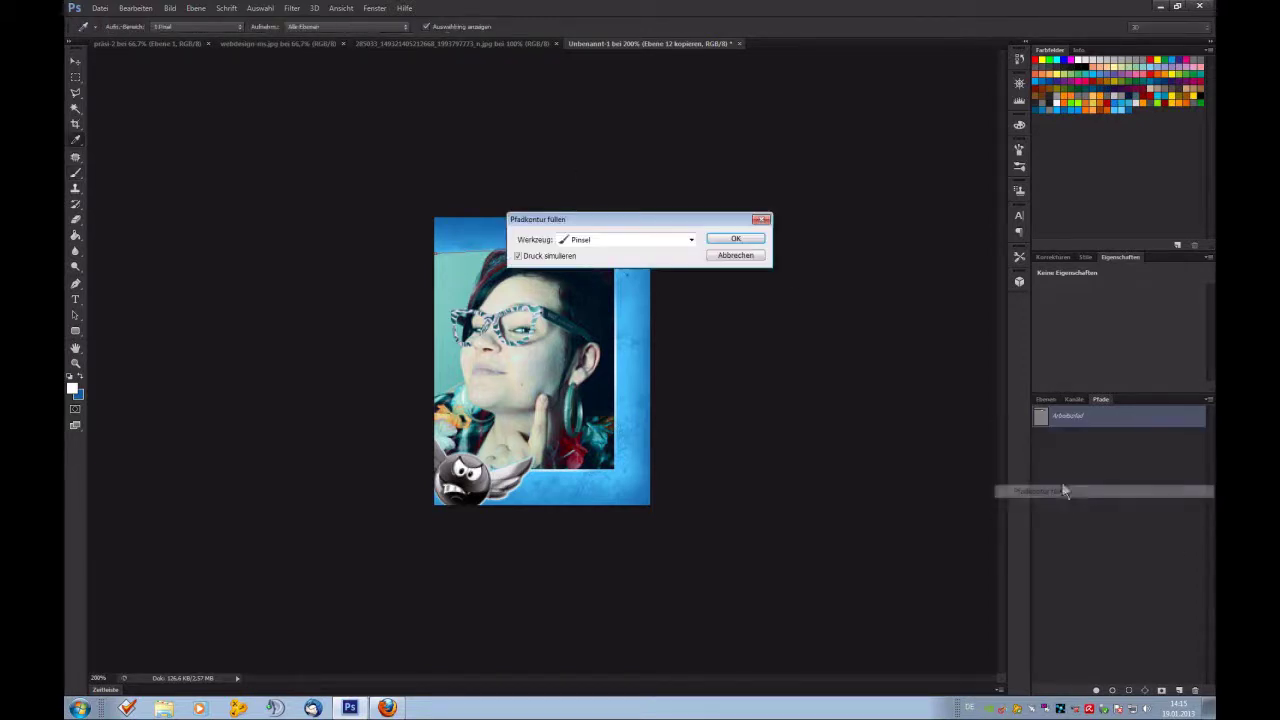
{"action": "left_click", "coordinate": [736, 239]}
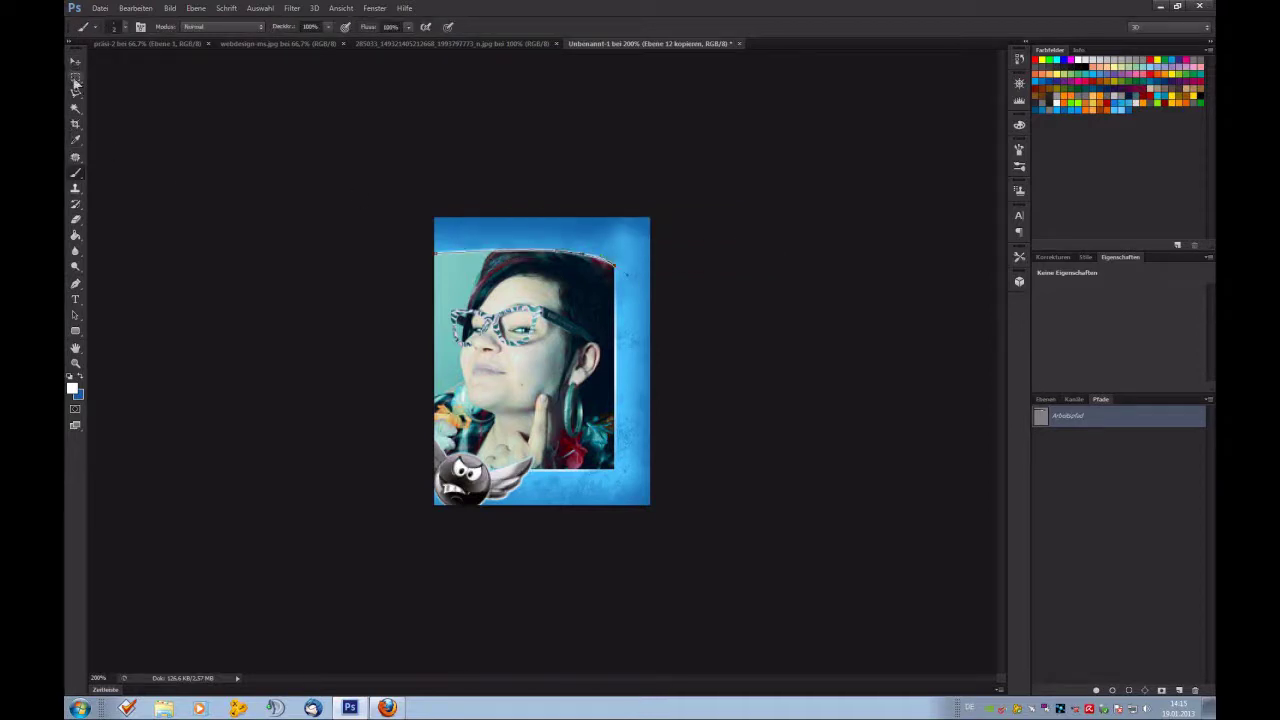
{"action": "right_click", "coordinate": [1044, 419]}
{"action": "left_click", "coordinate": [1060, 443]}
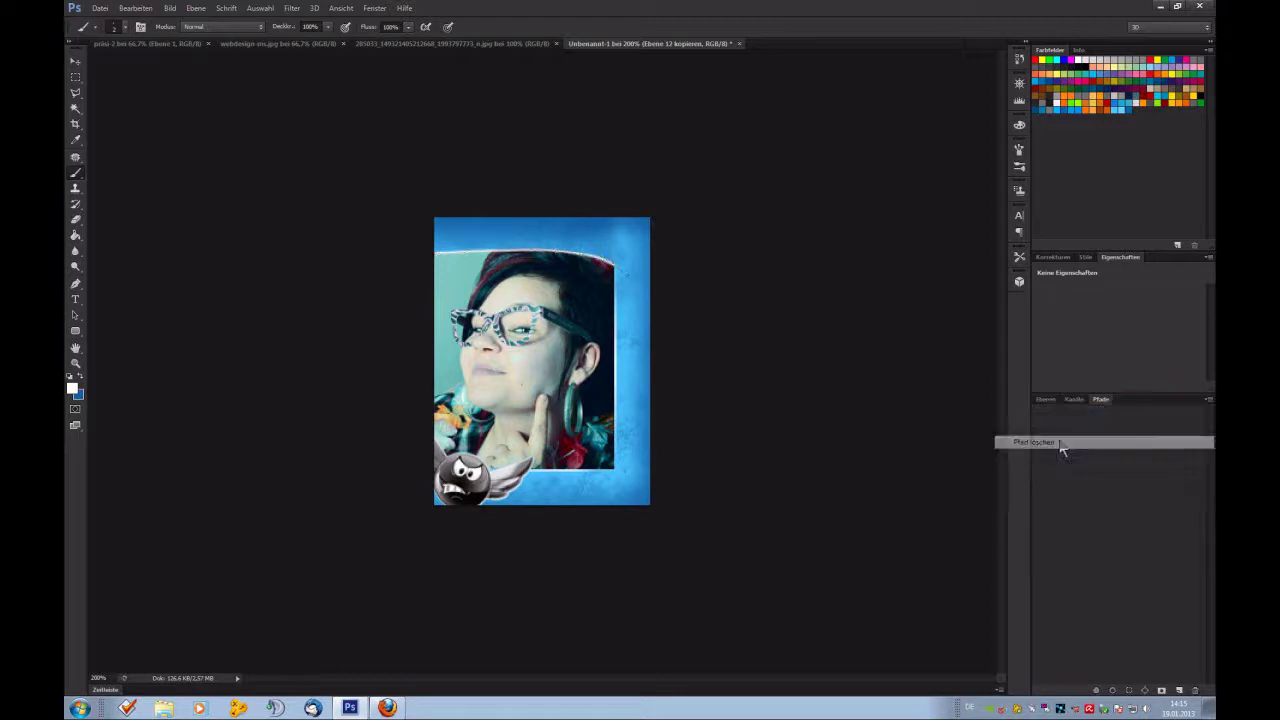
{"action": "left_click", "coordinate": [1045, 399]}
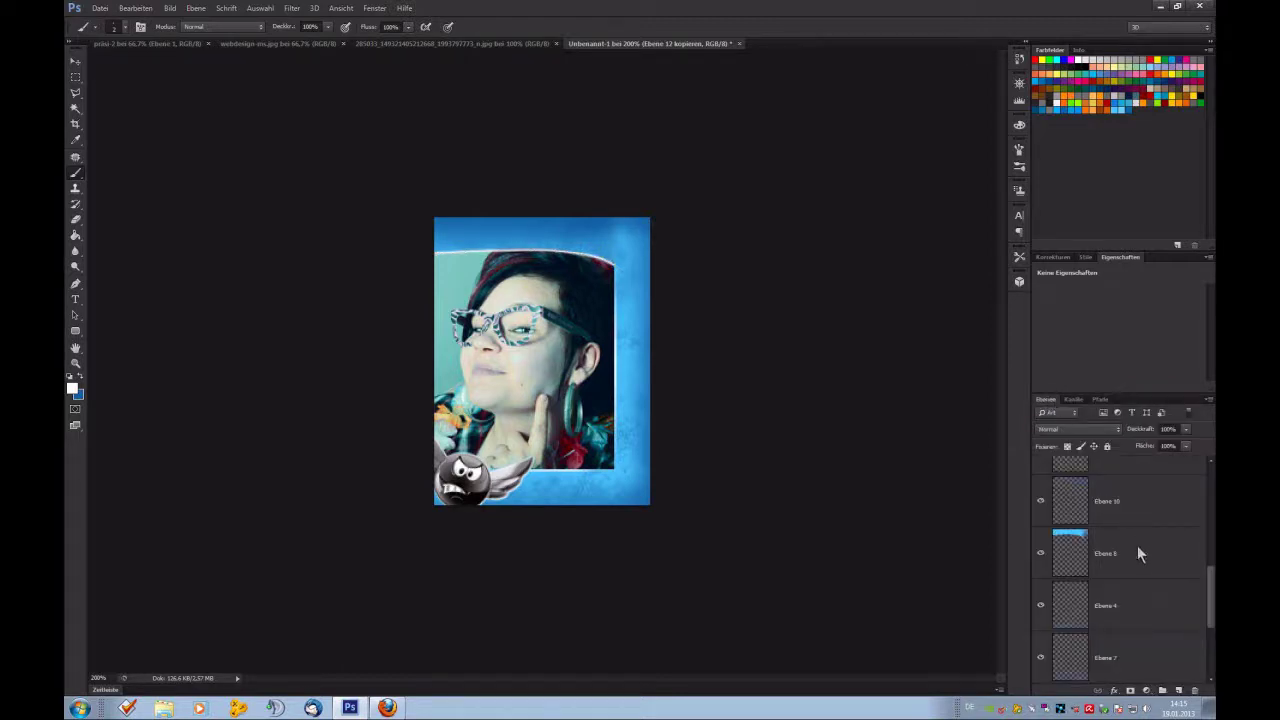
Copy the white curve from layer Ebene 12 kopieren to its own layer and delete it from the original layer.
{"action": "scroll", "coordinate": [1137, 545], "scroll_direction": "up", "scroll_amount": 5}
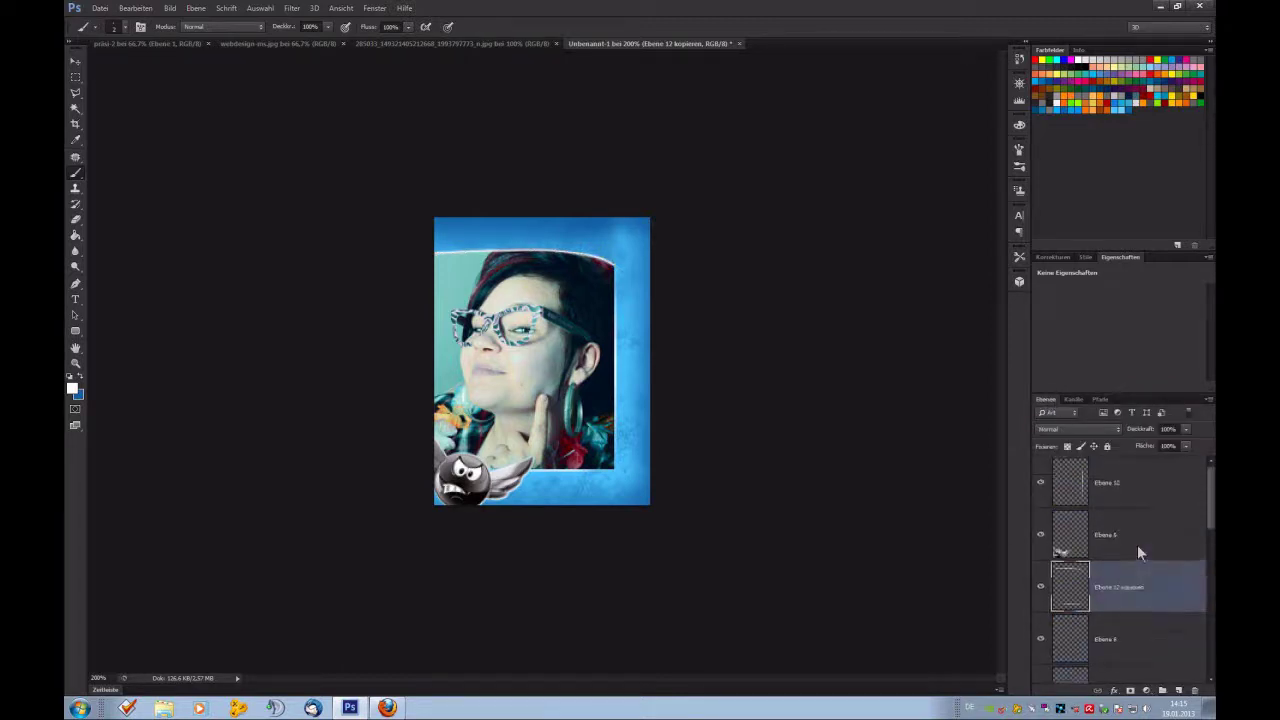
{"action": "left_click", "coordinate": [1042, 589]}
{"action": "left_click", "coordinate": [1042, 589]}
{"action": "left_click", "coordinate": [75, 77]}
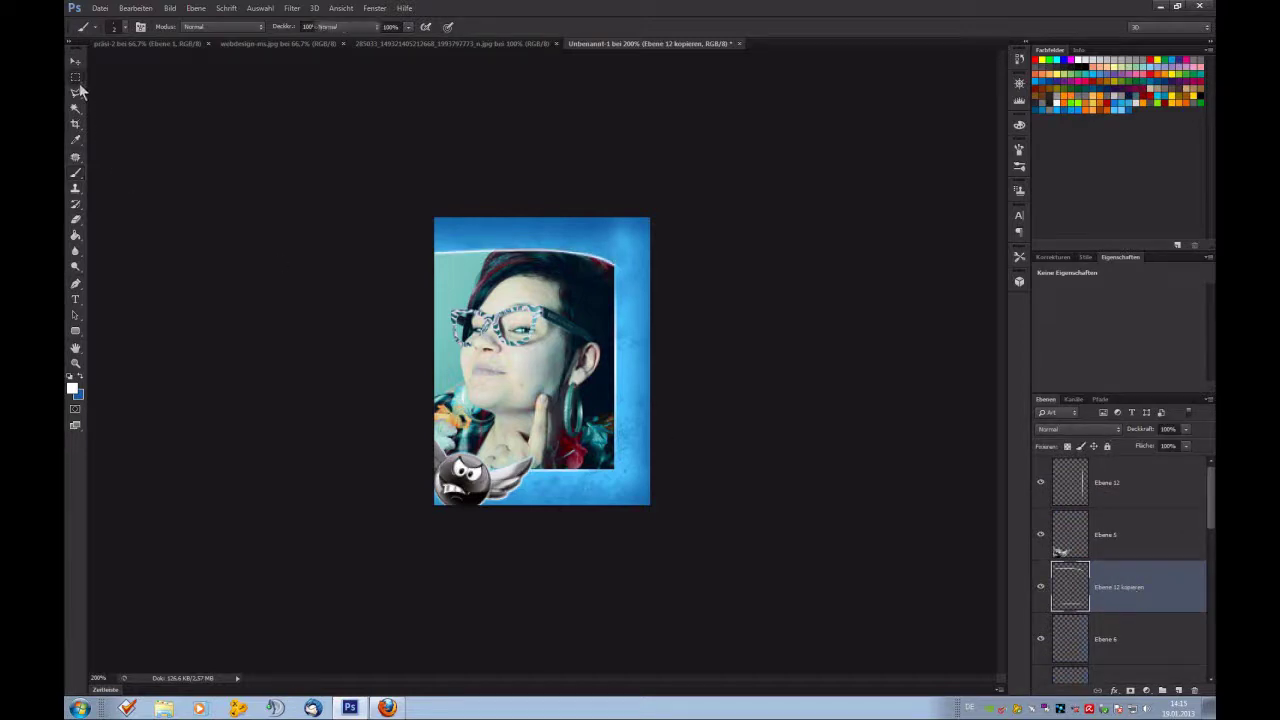
{"action": "left_click_drag", "start_coordinate": [427, 214], "coordinate": [704, 300]}
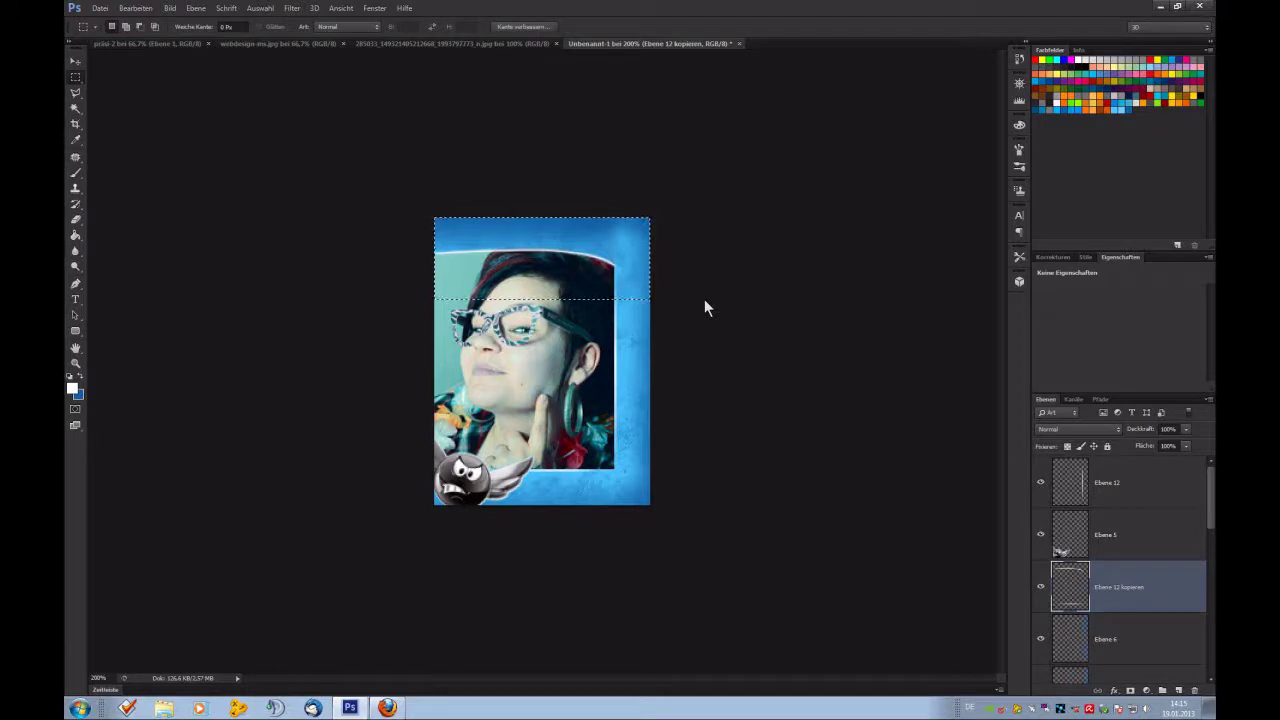
{"action": "key", "text": "ctrl+j"}
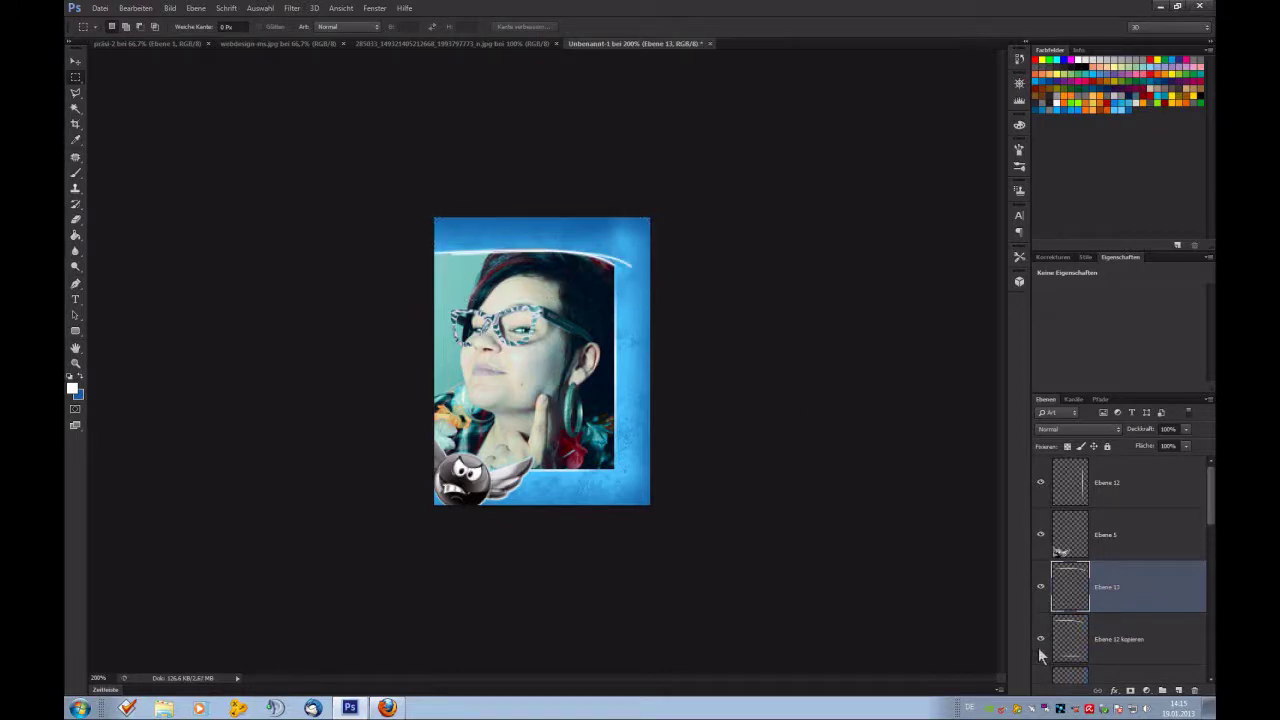
{"action": "key", "text": "ctrl+j"}
{"action": "left_click_drag", "start_coordinate": [679, 313], "coordinate": [728, 308]}
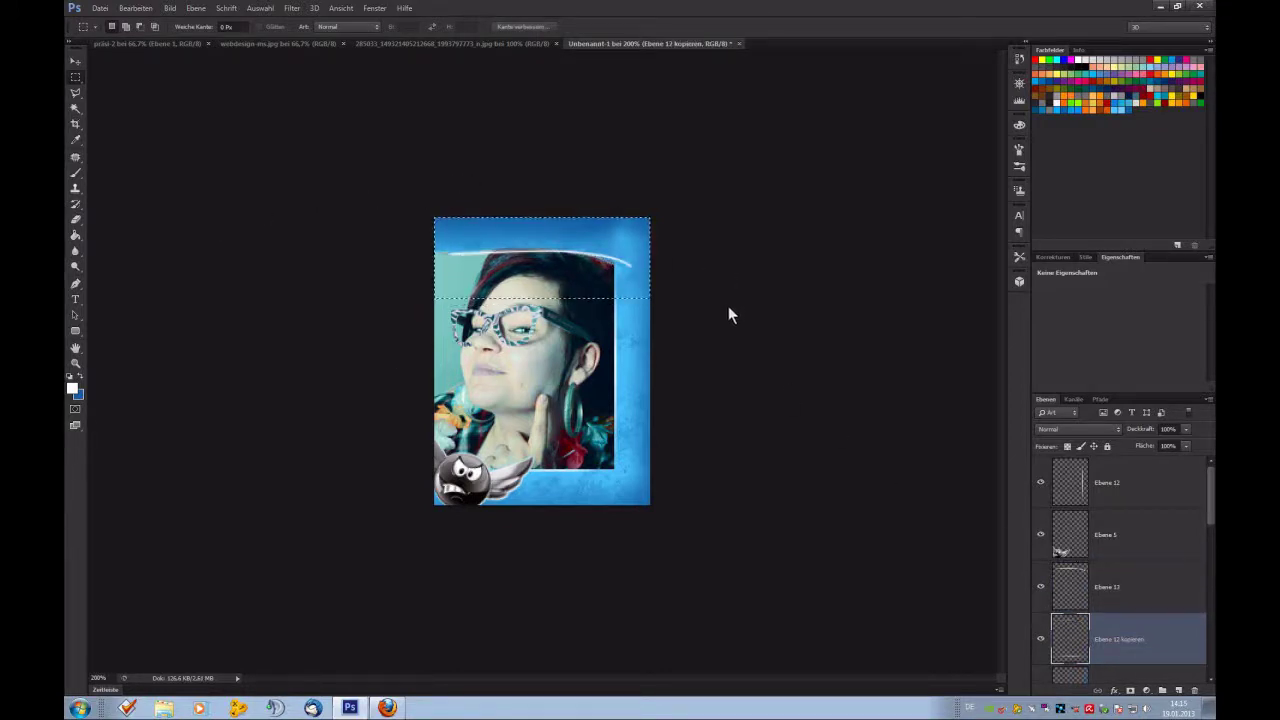
{"action": "left_click", "coordinate": [731, 310]}
Move the separated white curve on layer Ebene 13 so it follows the banner's lower edge.
{"action": "left_click", "coordinate": [1140, 575]}
{"action": "key", "text": "v"}
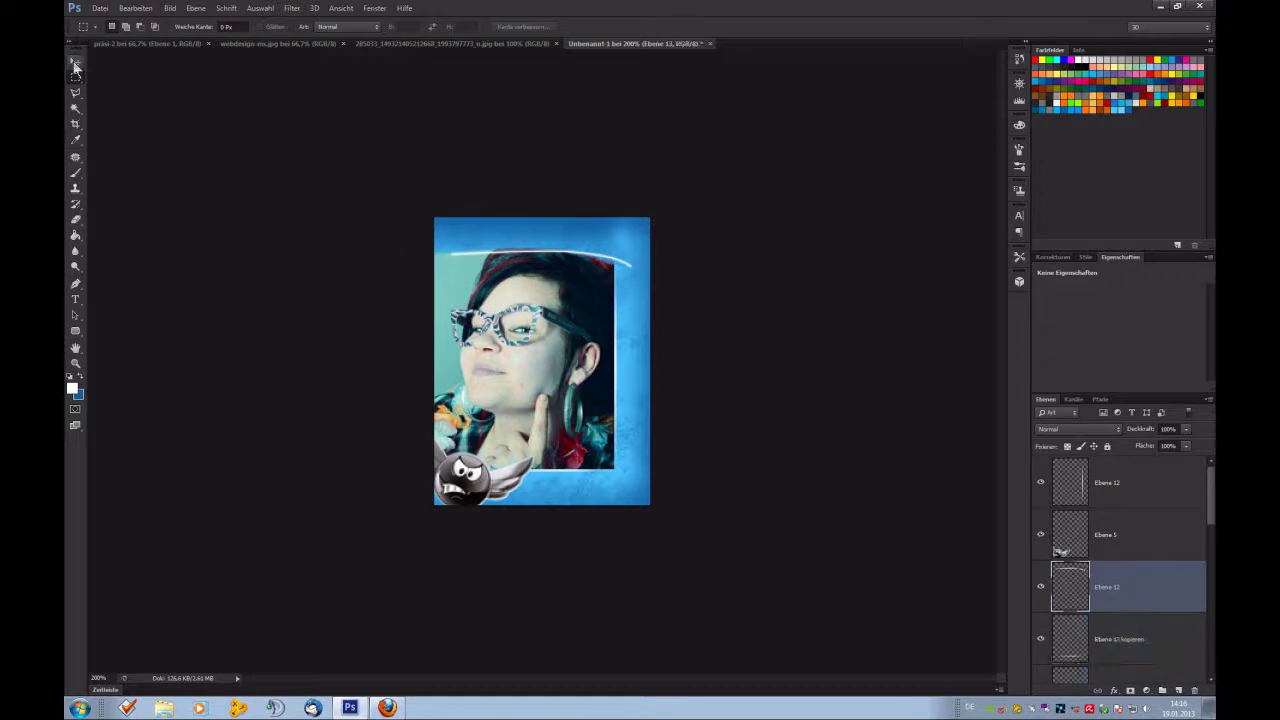
{"action": "left_click_drag", "start_coordinate": [501, 200], "coordinate": [485, 205]}
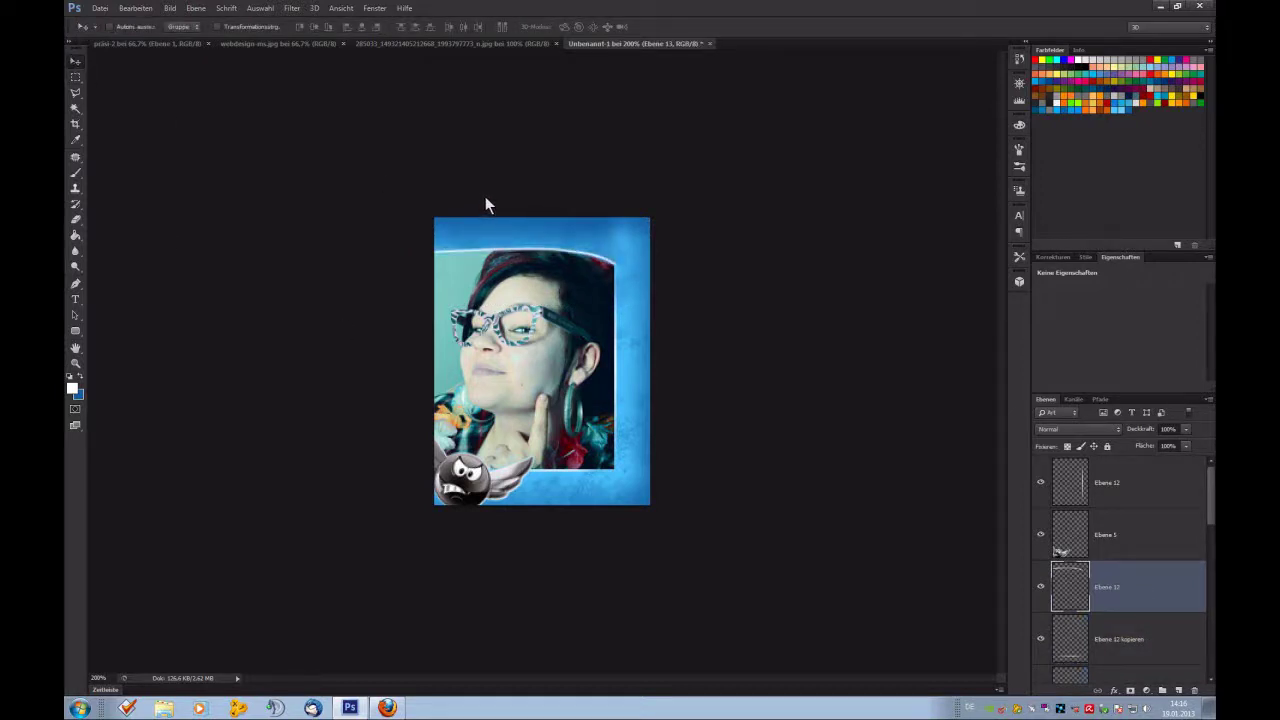
Add a Schein nach außen effect to the curved line on Ebene 13 and set the glow colour to white.
{"action": "left_click", "coordinate": [1114, 691]}
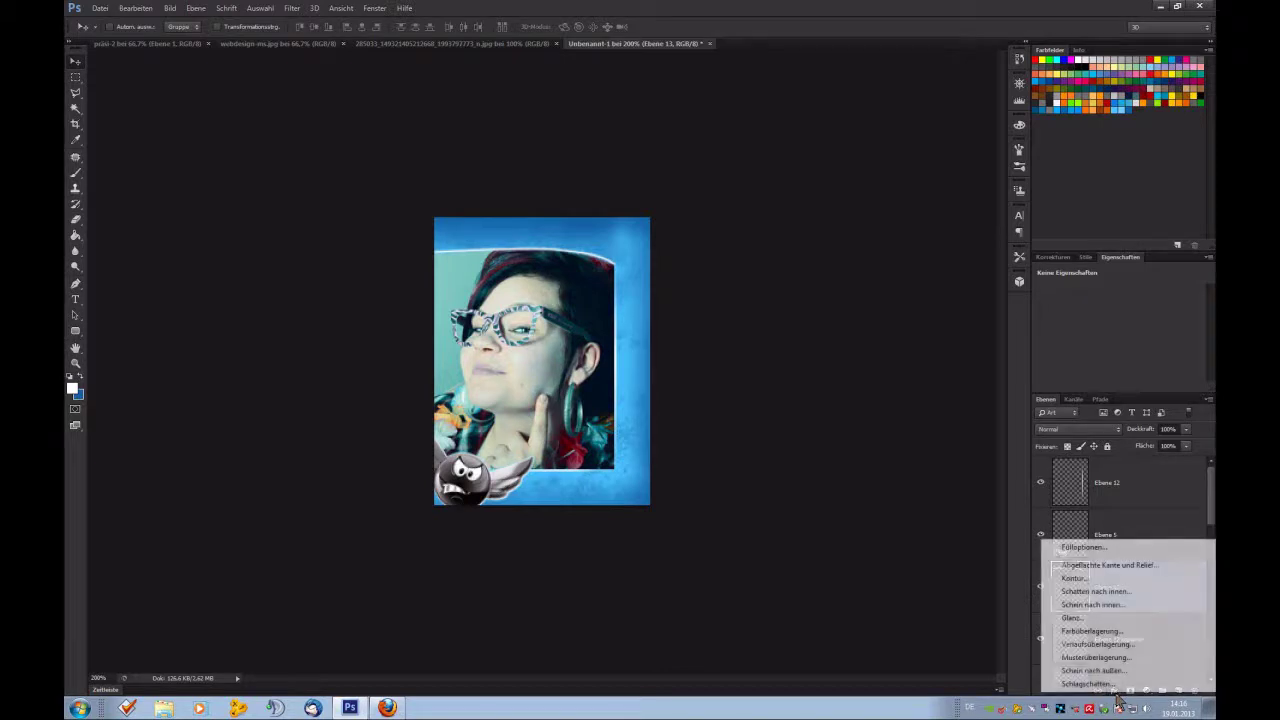
{"action": "left_click", "coordinate": [1095, 671]}
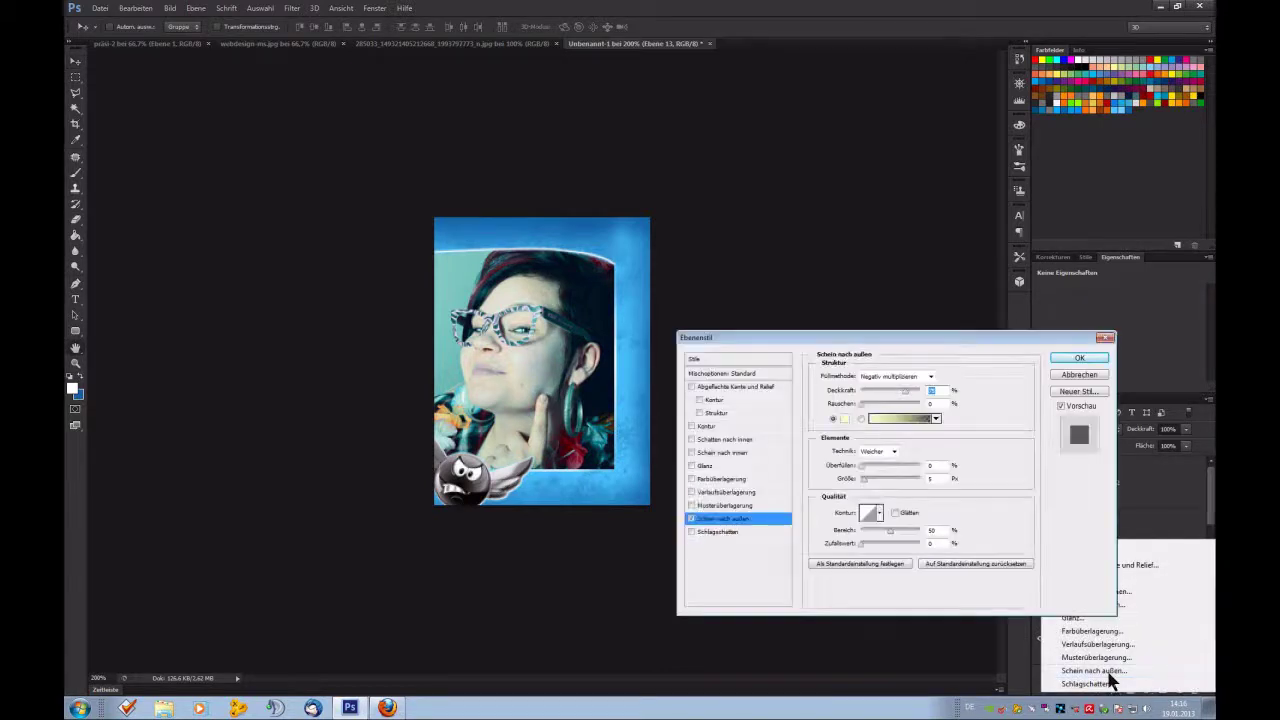
{"action": "left_click", "coordinate": [844, 418]}
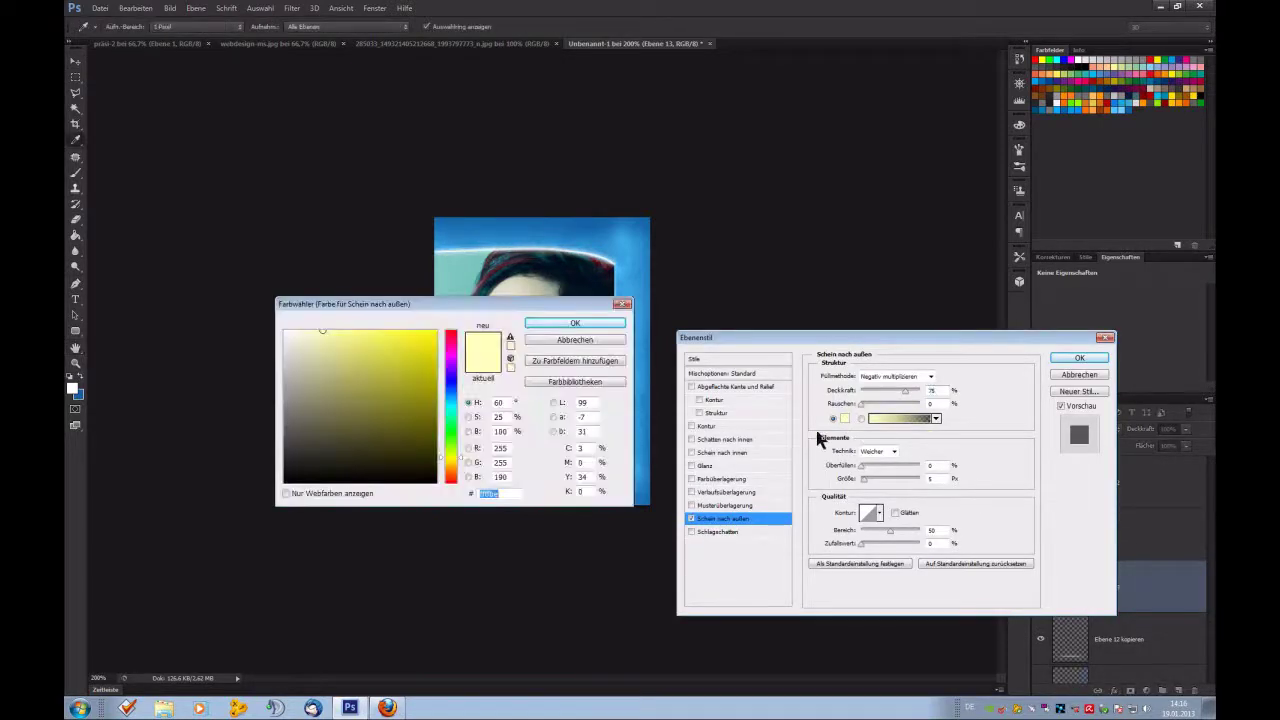
{"action": "left_click_drag", "start_coordinate": [290, 335], "coordinate": [117, 205]}
{"action": "left_click", "coordinate": [608, 314]}
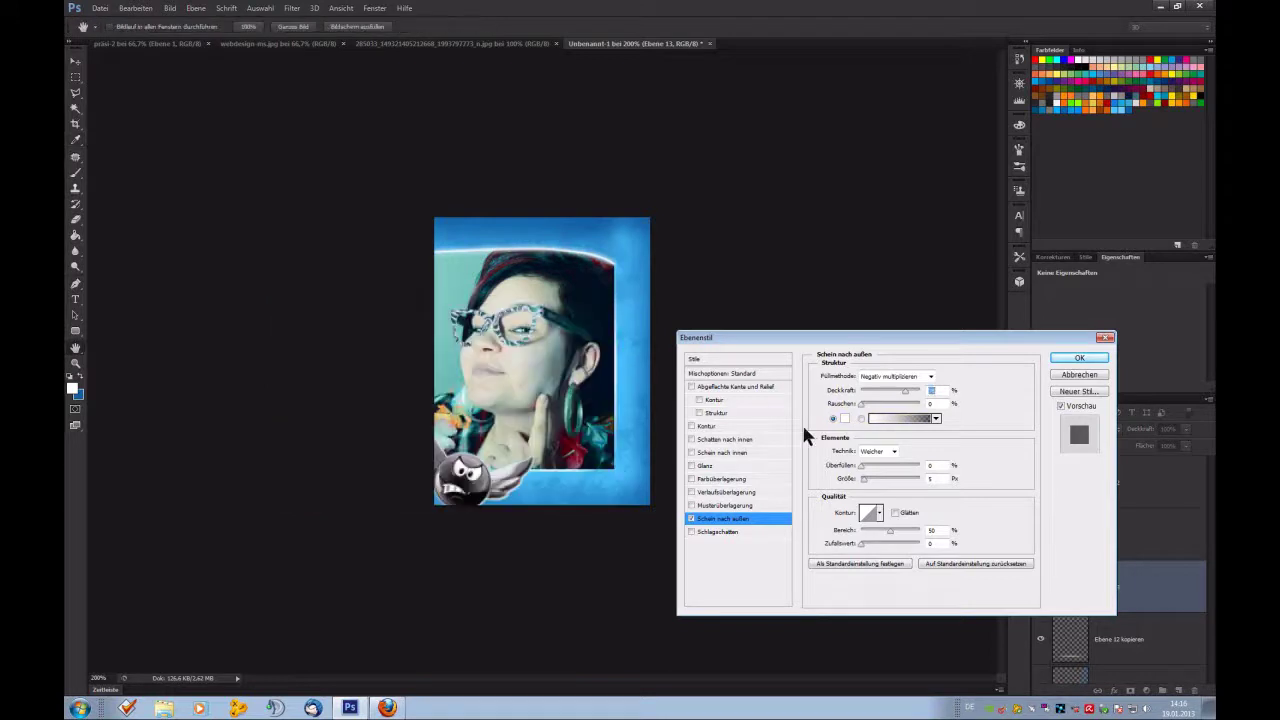
Set the glow's size to 3 px, raise its opacity slightly and apply the layer style.
{"action": "double_click", "coordinate": [934, 478]}
{"action": "type", "text": "2"}
{"action": "key", "text": "BackSpace"}
{"action": "type", "text": "1"}
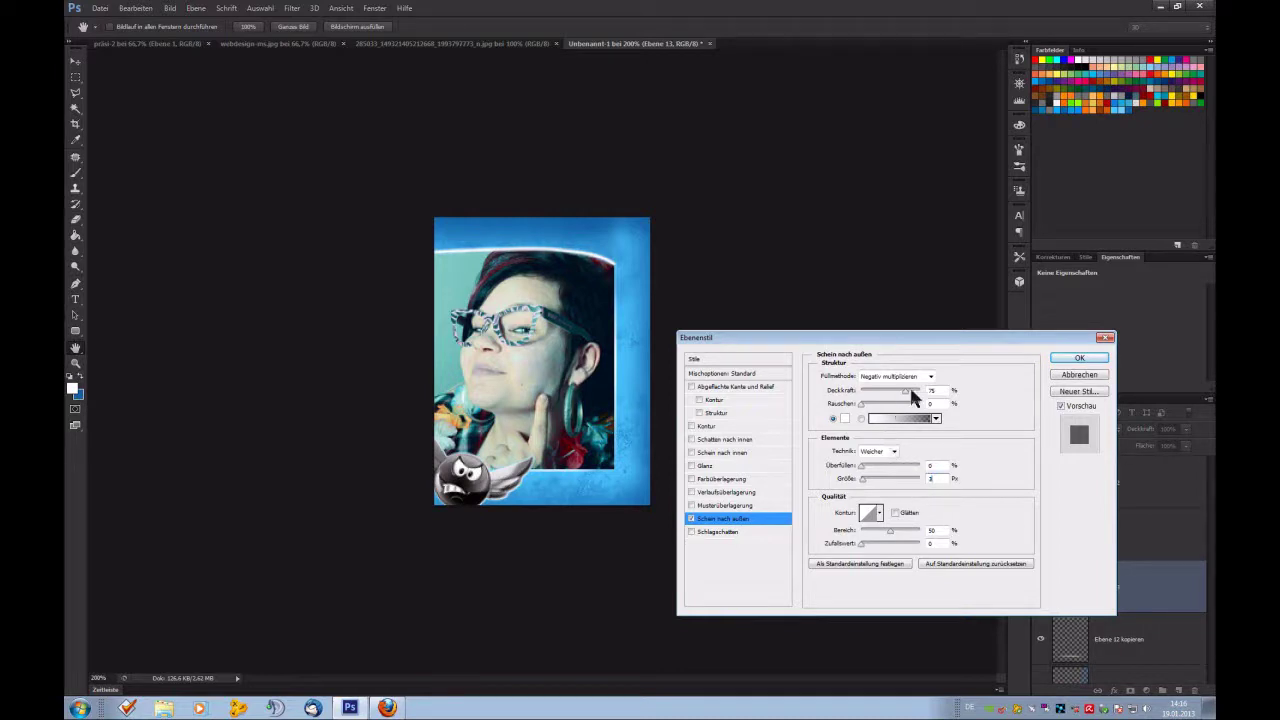
{"action": "mouse_move", "coordinate": [900, 397]}
{"action": "left_mouse_down"}
{"action": "mouse_move", "coordinate": [886, 382]}
{"action": "mouse_move", "coordinate": [908, 400]}
{"action": "left_mouse_up"}
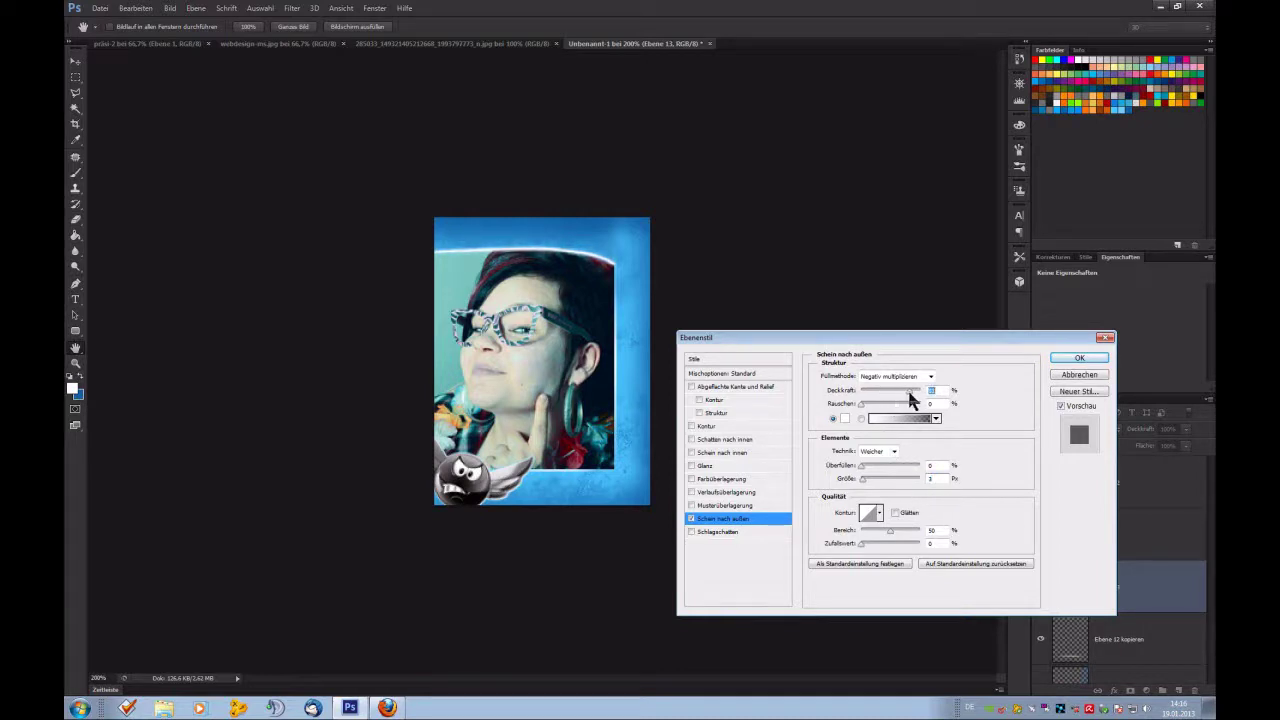
{"action": "left_click", "coordinate": [1080, 358]}
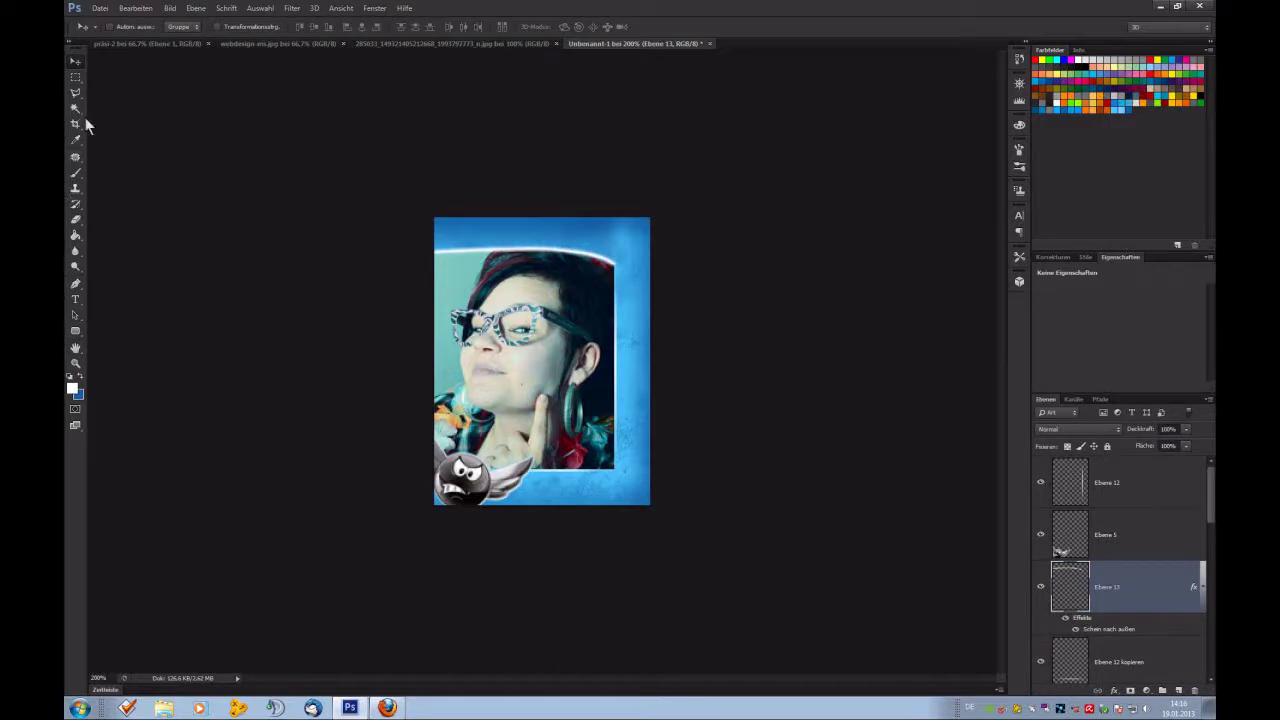
Fade the glowing curve on Ebene 13 using a large soft round brush in Löschen mode.
{"action": "left_click", "coordinate": [76, 175]}
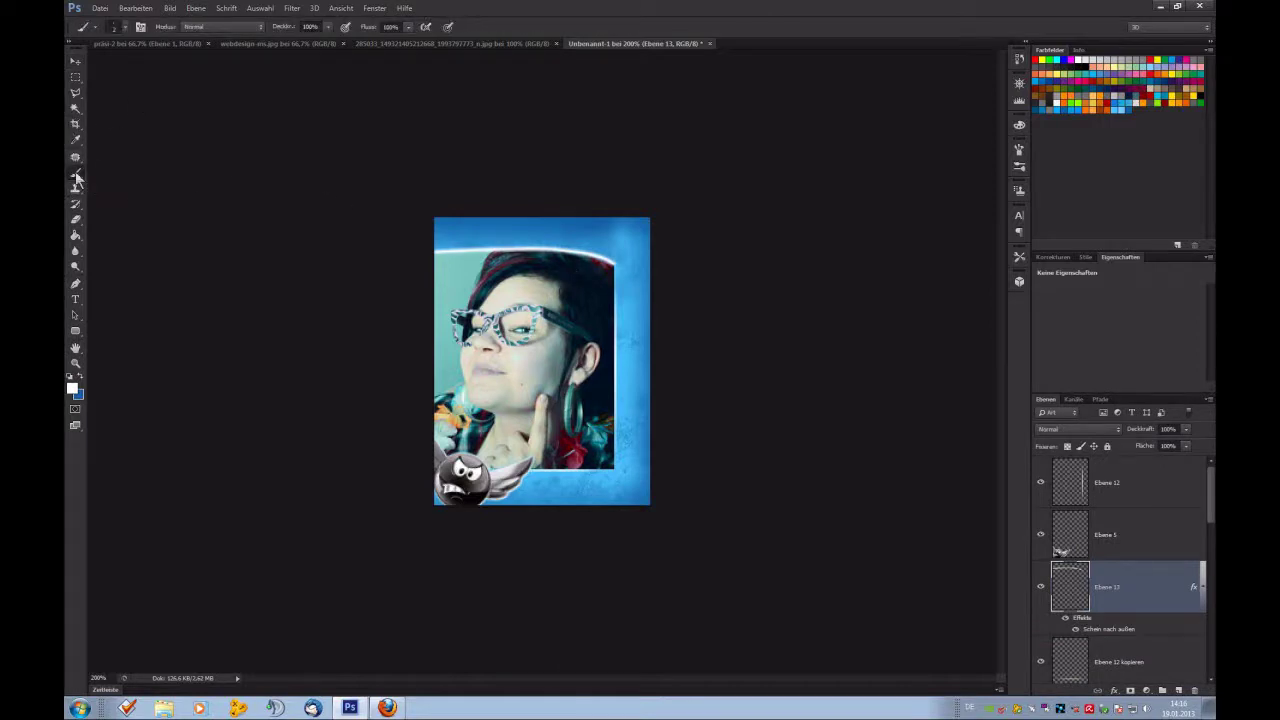
{"action": "left_click", "coordinate": [220, 27]}
{"action": "left_click", "coordinate": [197, 70]}
{"action": "left_click", "coordinate": [122, 29]}
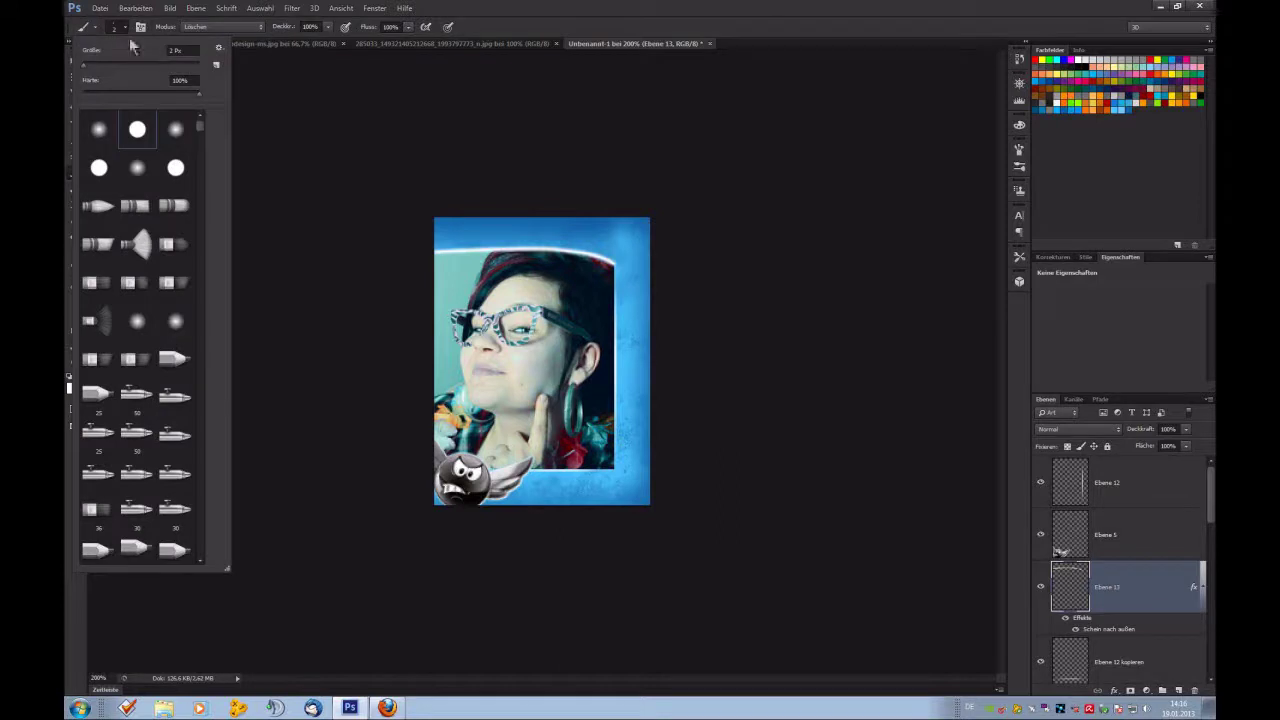
{"action": "left_click", "coordinate": [175, 129]}
{"action": "left_click", "coordinate": [613, 234]}
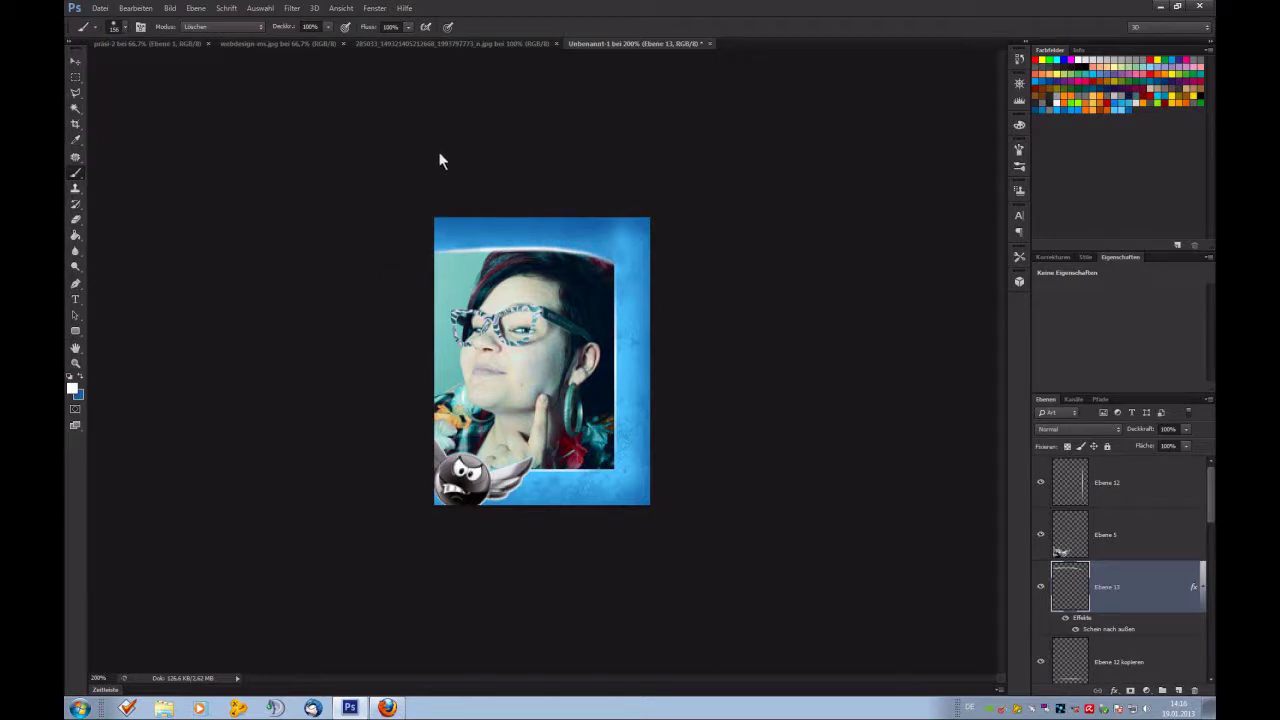
{"action": "mouse_move", "coordinate": [439, 154]}
{"action": "left_mouse_down"}
{"action": "mouse_move", "coordinate": [525, 182]}
{"action": "mouse_move", "coordinate": [564, 180]}
{"action": "left_mouse_up"}
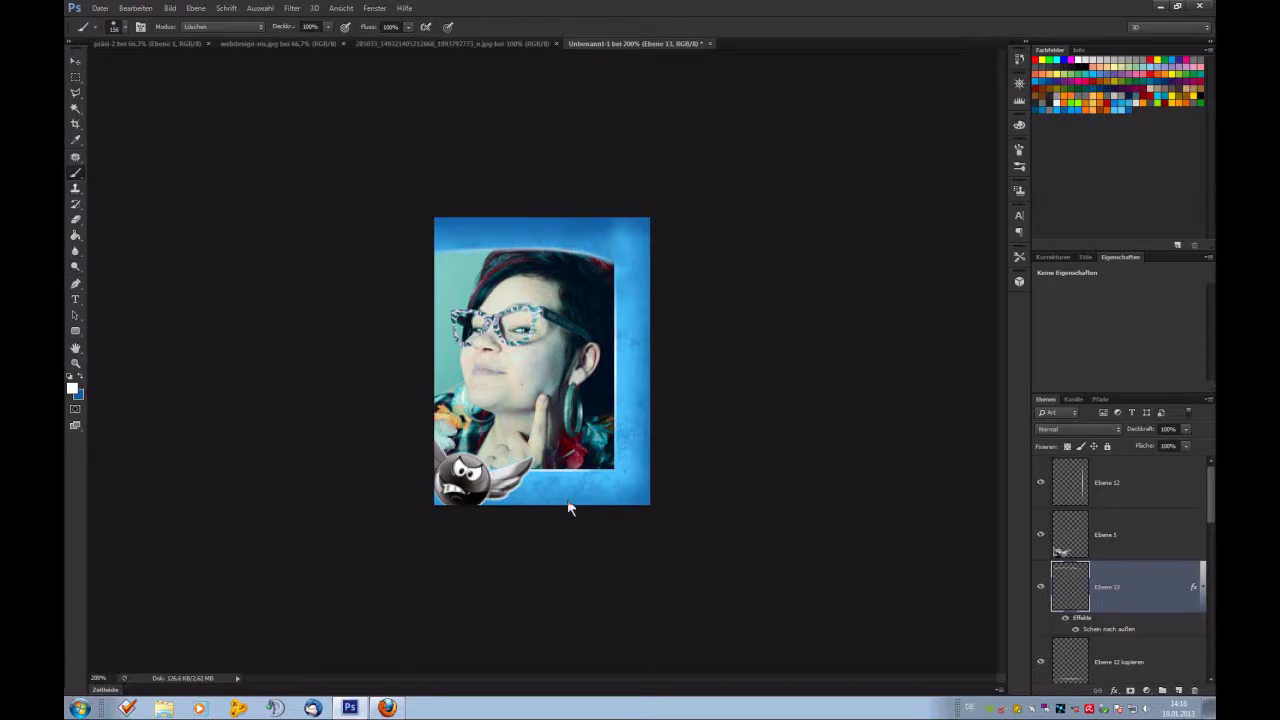
{"action": "key", "text": "ctrl+minus"}
{"action": "key", "text": "ctrl+minus"}
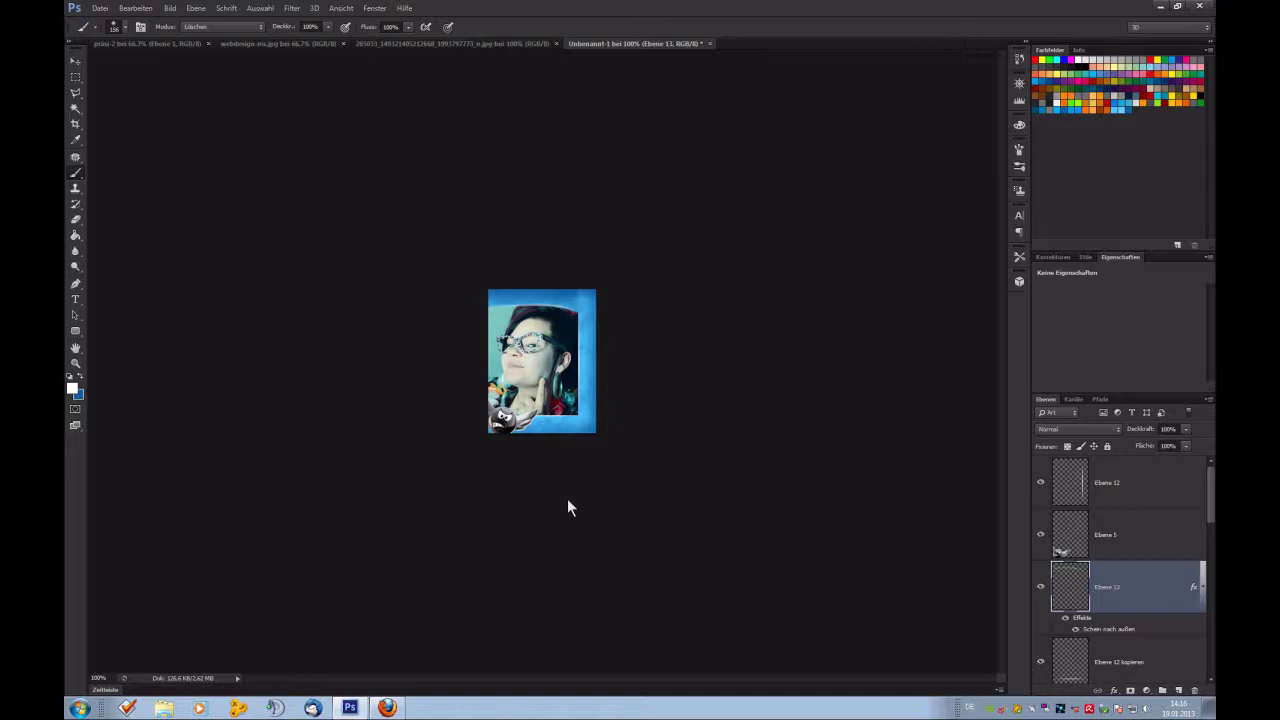
{"action": "key", "text": "ctrl+plus"}
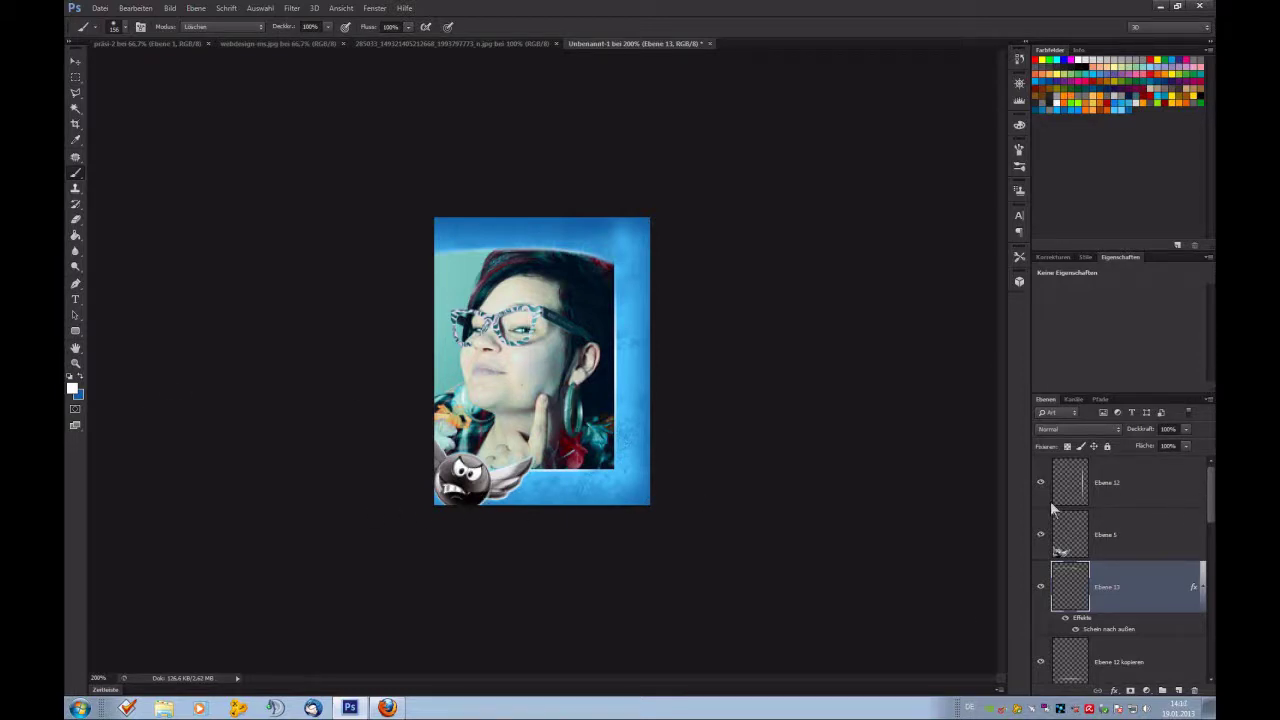
Add the white 24 px text "Makersfiueld" above Ebene 12 and place it in the top blue banner.
{"action": "left_click", "coordinate": [1122, 488]}
{"action": "left_click", "coordinate": [75, 299]}
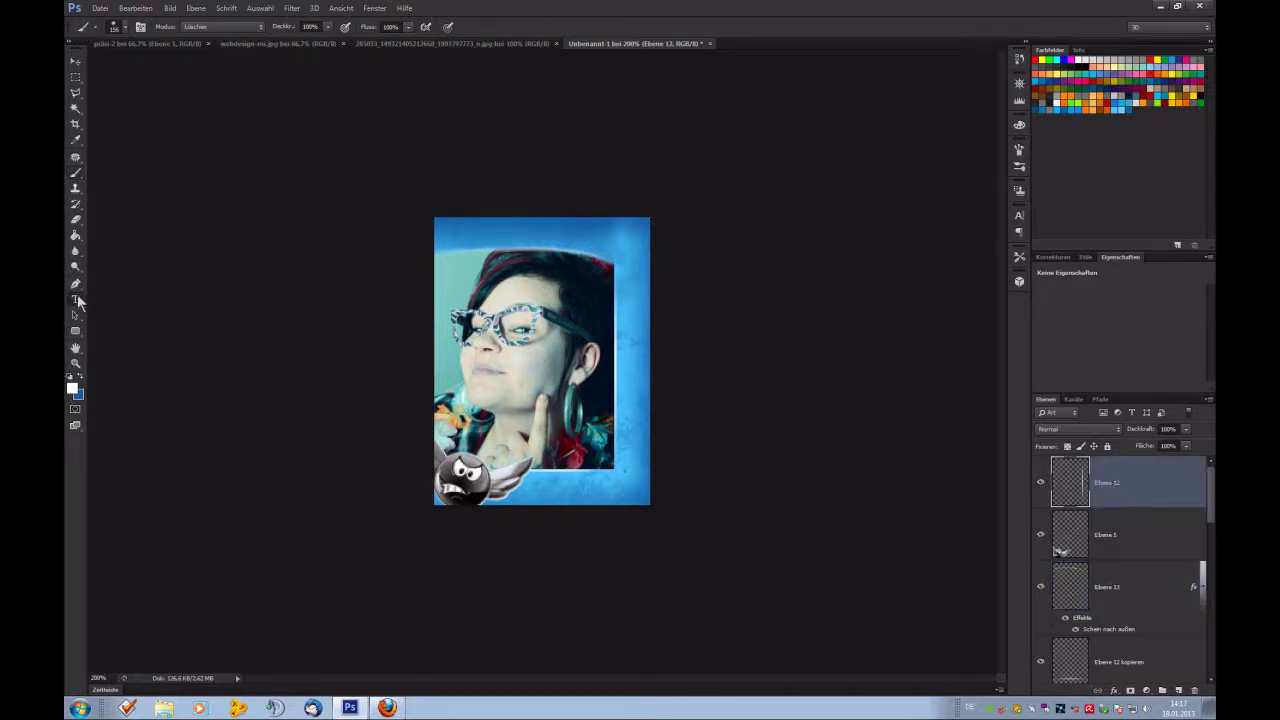
{"action": "left_click", "coordinate": [528, 235]}
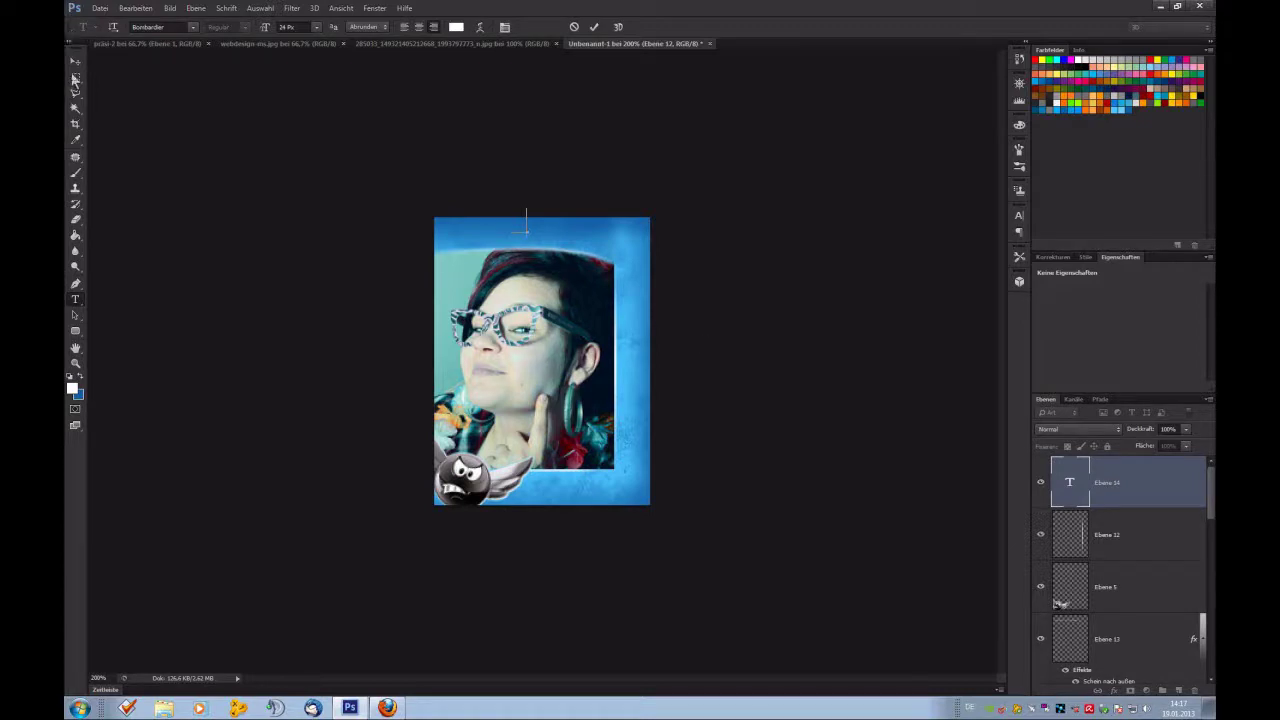
{"action": "type", "text": "Makersfueld"}
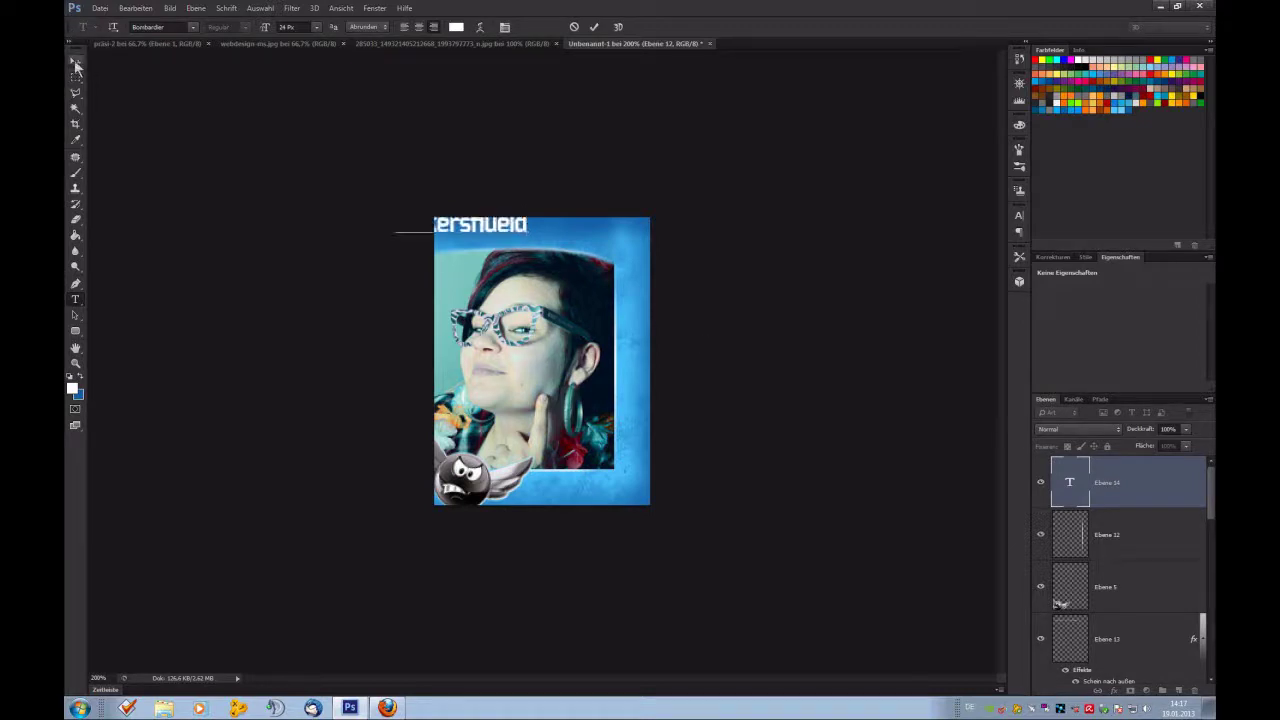
{"action": "left_click", "coordinate": [75, 61]}
{"action": "left_click_drag", "start_coordinate": [458, 215], "coordinate": [567, 233]}
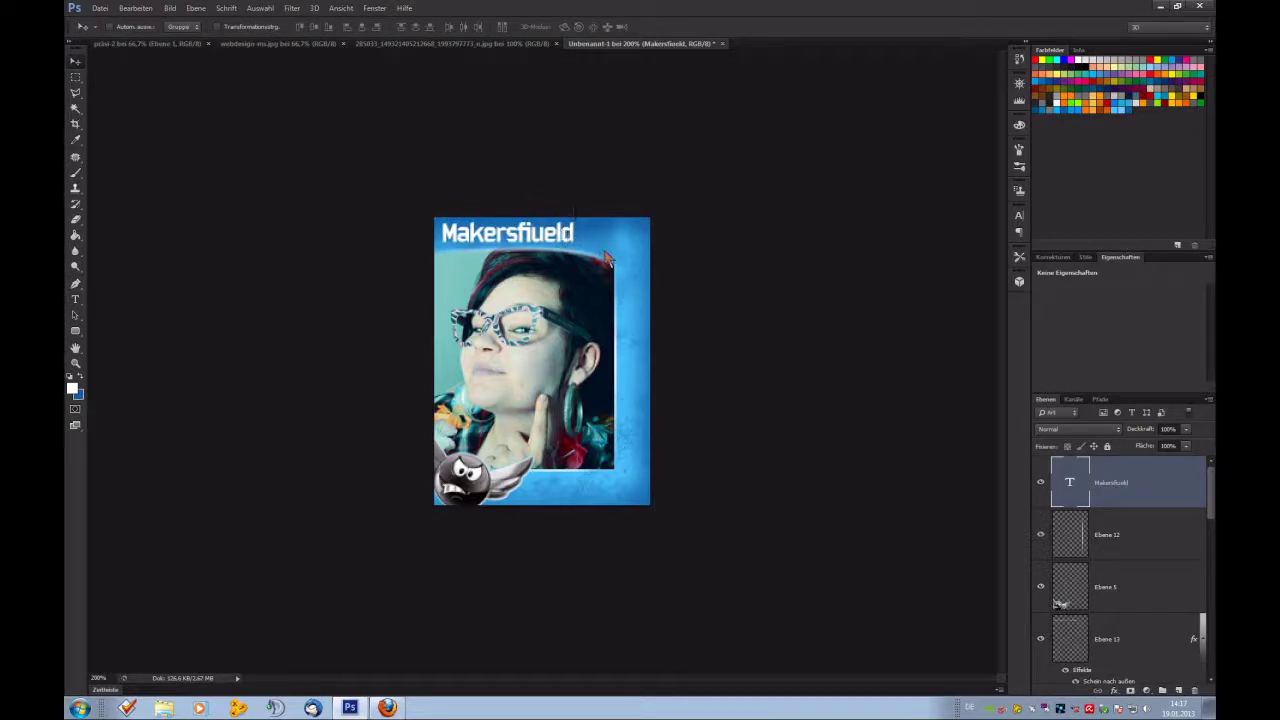
Correct the banner text to "Makersfield".
{"action": "key", "text": "ctrl+minus"}
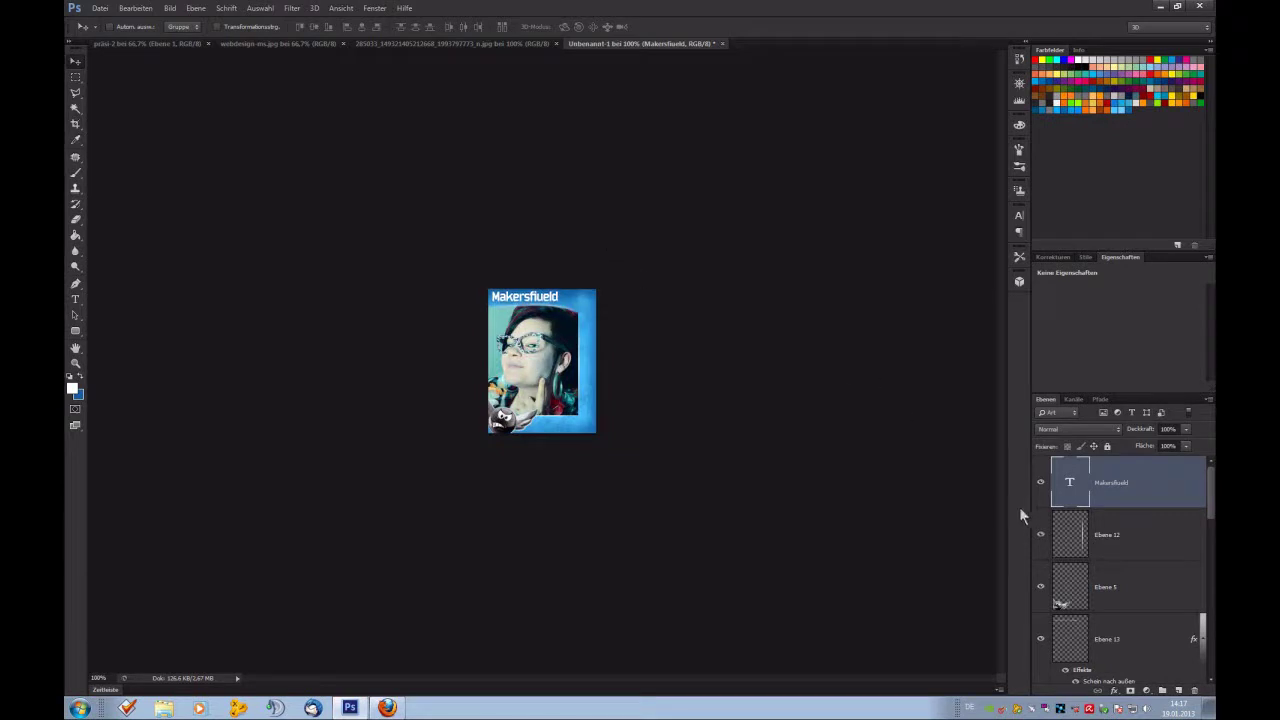
{"action": "double_click", "coordinate": [1069, 482]}
{"action": "type", "text": "Makersfield"}
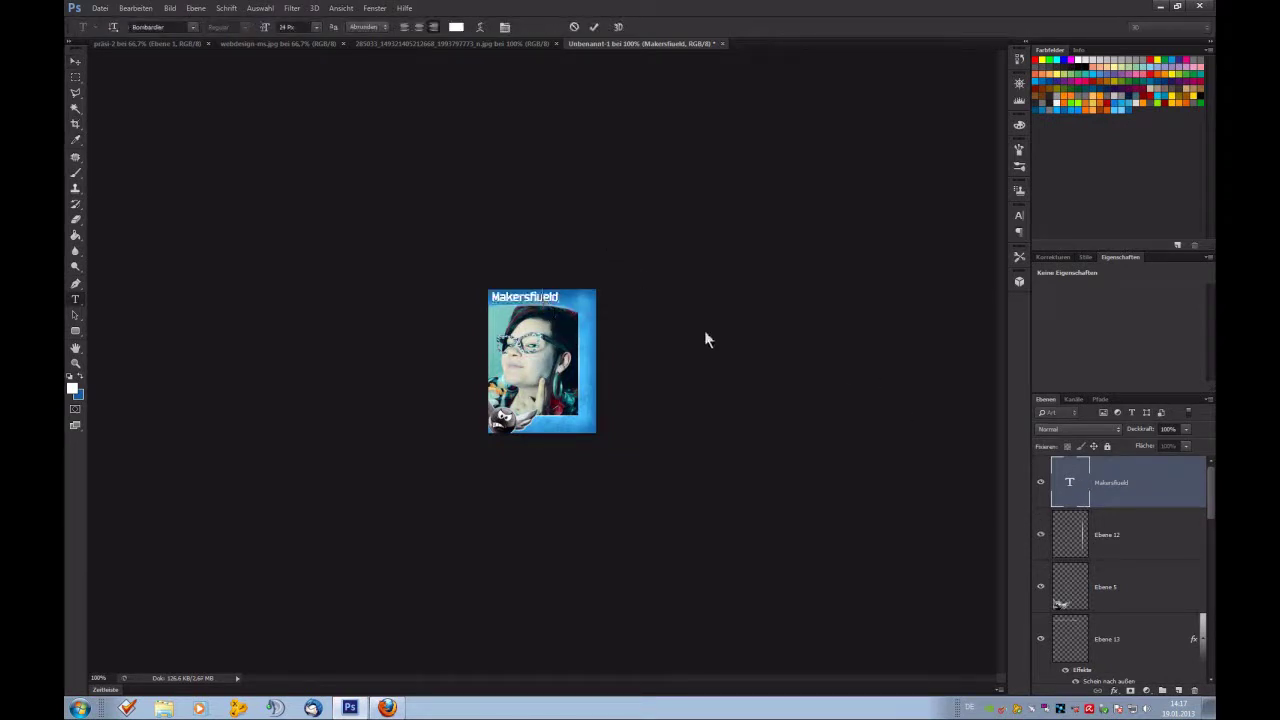
{"action": "key", "text": "ctrl+Return"}
Nudge the Makersfield text slightly to the left within the top banner.
{"action": "key", "text": "v"}
{"action": "key", "text": "Left"}
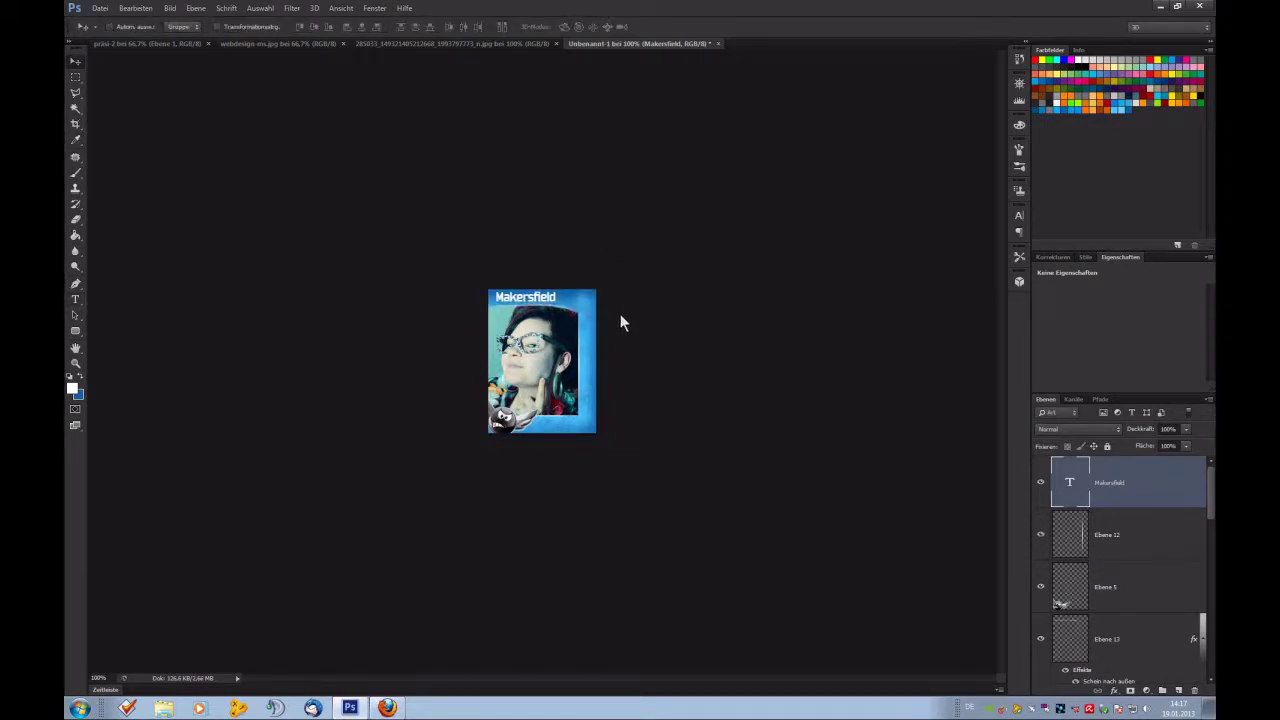
{"action": "key", "text": "Left"}
{"action": "key", "text": "Left"}
{"action": "key", "text": "Left"}
{"action": "key", "text": "Left"}
{"action": "key", "text": "Left"}
{"action": "key", "text": "Left"}
{"action": "key", "text": "Left"}
{"action": "key", "text": "Left"}
{"action": "key", "text": "Right"}
{"action": "key", "text": "Right"}
Duplicate the Makersfield text layer, change the copy to "WebWeber" and move it to the frame's lower-right strip.
{"action": "key", "text": "ctrl+j"}
{"action": "double_click", "coordinate": [1070, 484]}
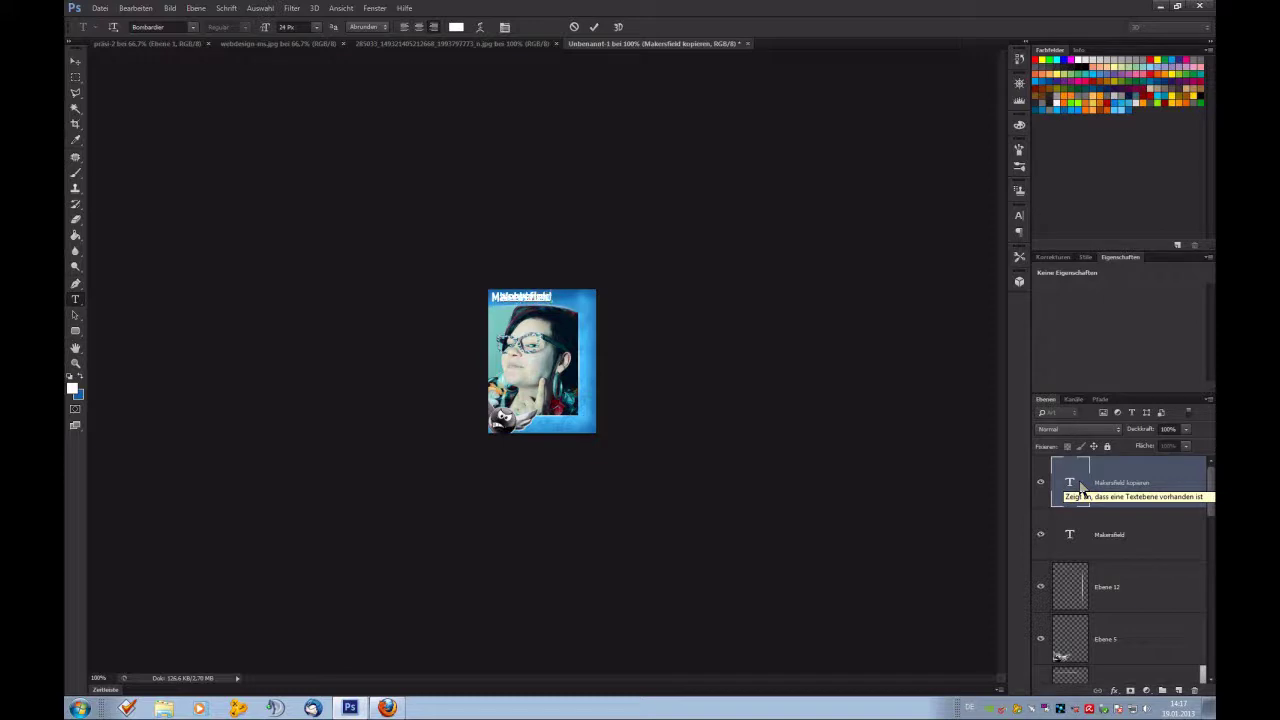
{"action": "left_click", "coordinate": [75, 61]}
{"action": "left_click_drag", "start_coordinate": [550, 274], "coordinate": [601, 390]}
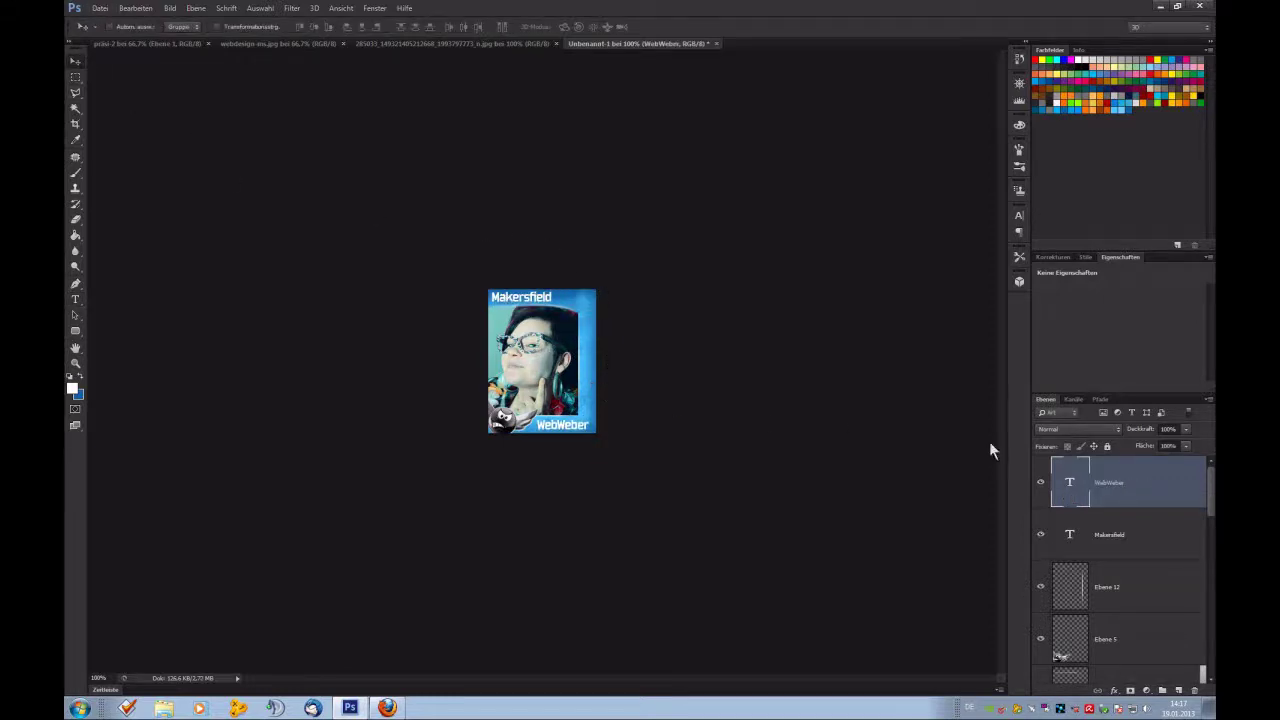
Reduce the WebWeber text to 14 px and fine-tune its position in the lower blue strip.
{"action": "double_click", "coordinate": [1084, 497]}
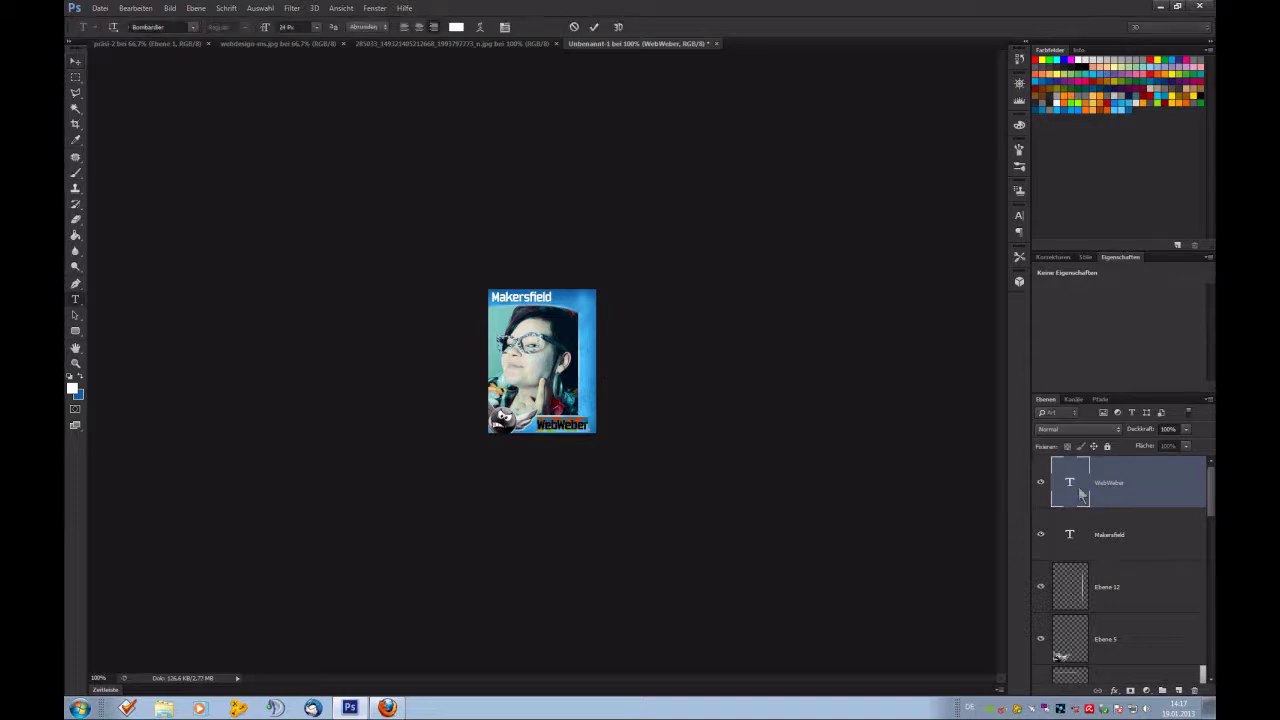
{"action": "left_click", "coordinate": [316, 27]}
{"action": "left_click", "coordinate": [313, 143]}
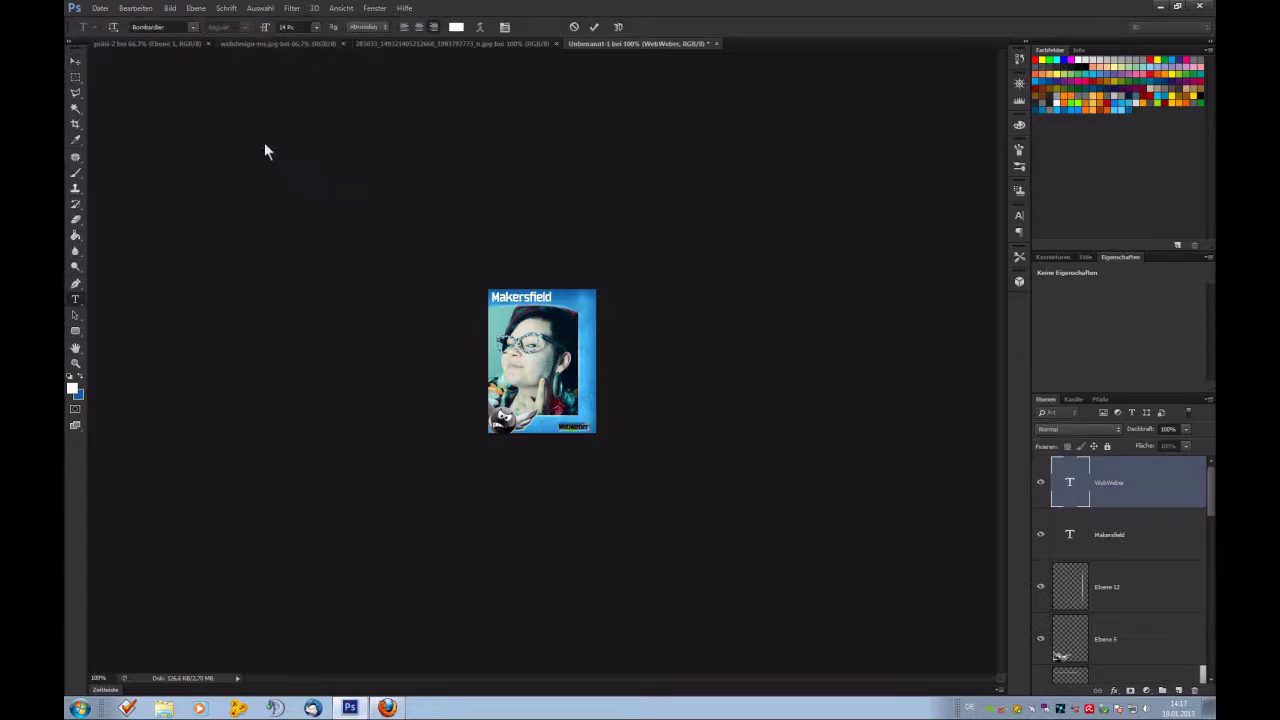
{"action": "left_click", "coordinate": [75, 61]}
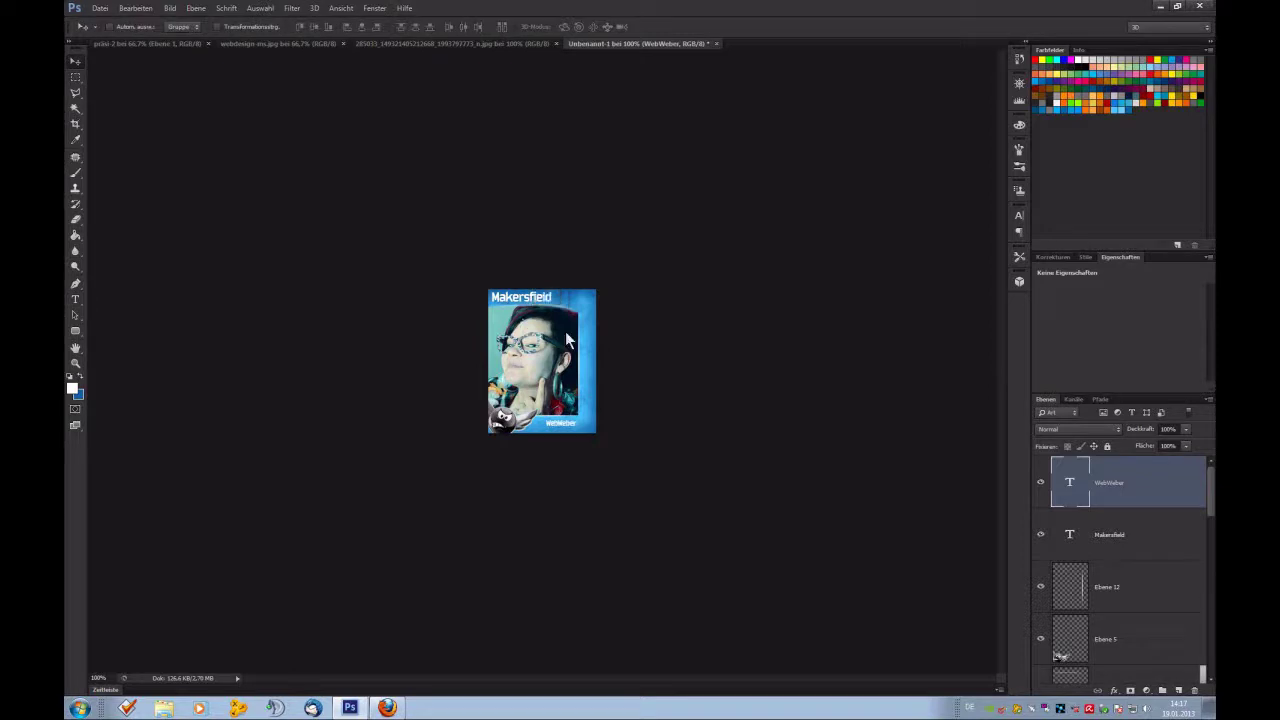
{"action": "key", "text": "Right"}
{"action": "key", "text": "Right"}
{"action": "key", "text": "Right"}
{"action": "key", "text": "Right"}
{"action": "key", "text": "Left"}
{"action": "key", "text": "Left"}
Try out a series of successive fonts on the Makersfield text.
{"action": "left_click", "coordinate": [1078, 540]}
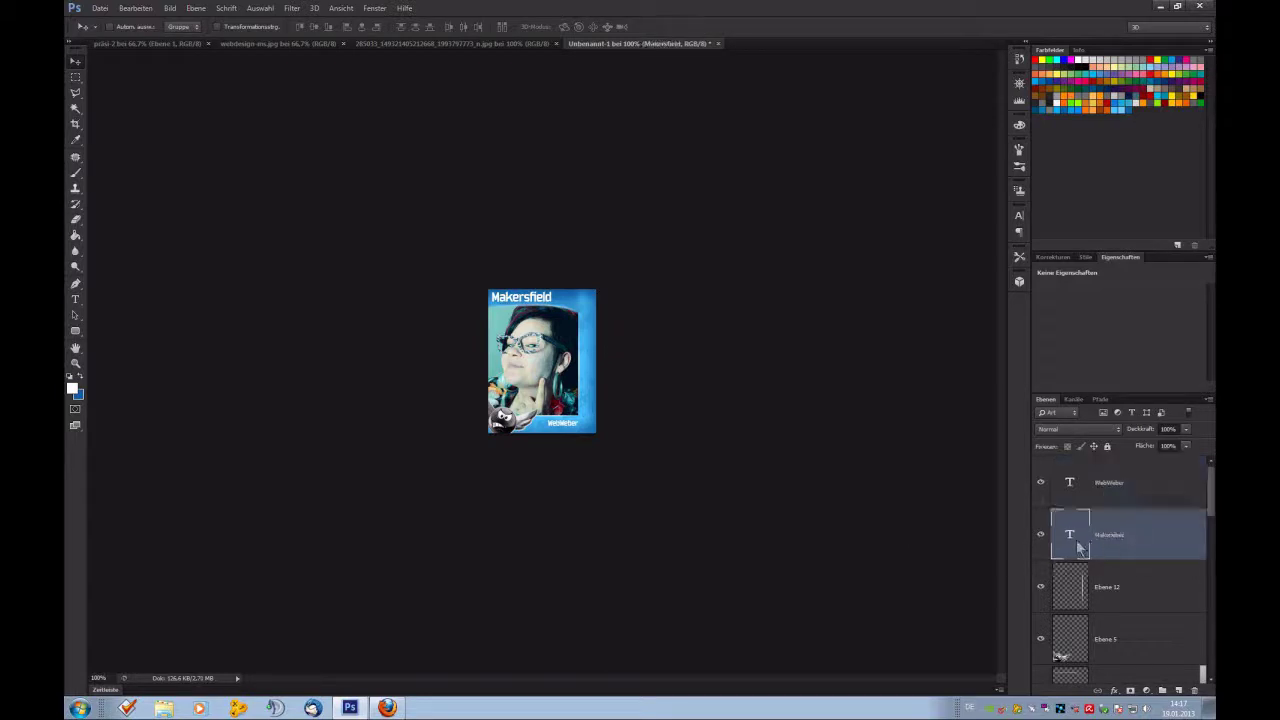
{"action": "double_click", "coordinate": [1078, 545]}
{"action": "key", "text": "Down"}
{"action": "key", "text": "Down"}
{"action": "key", "text": "Down"}
{"action": "key", "text": "Down"}
{"action": "key", "text": "Down"}
{"action": "key", "text": "Down"}
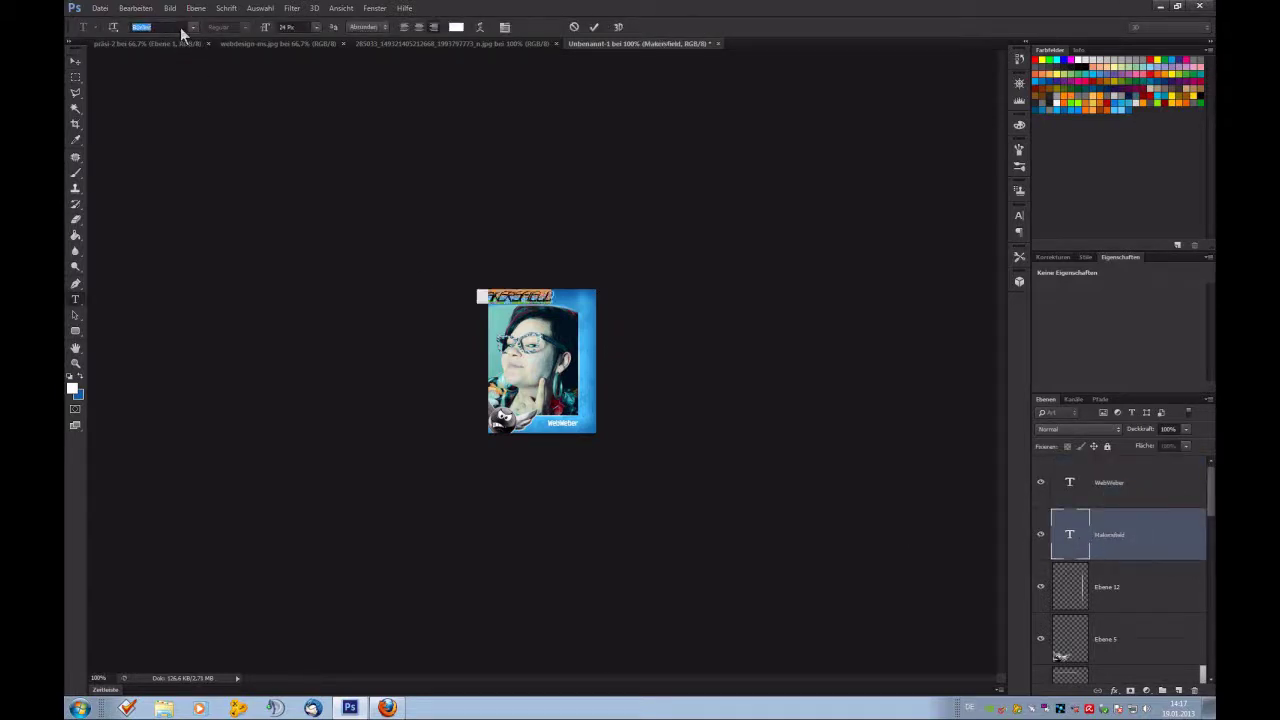
{"action": "key", "text": "Down"}
{"action": "key", "text": "Down"}
{"action": "key", "text": "Down"}
{"action": "key", "text": "Down"}
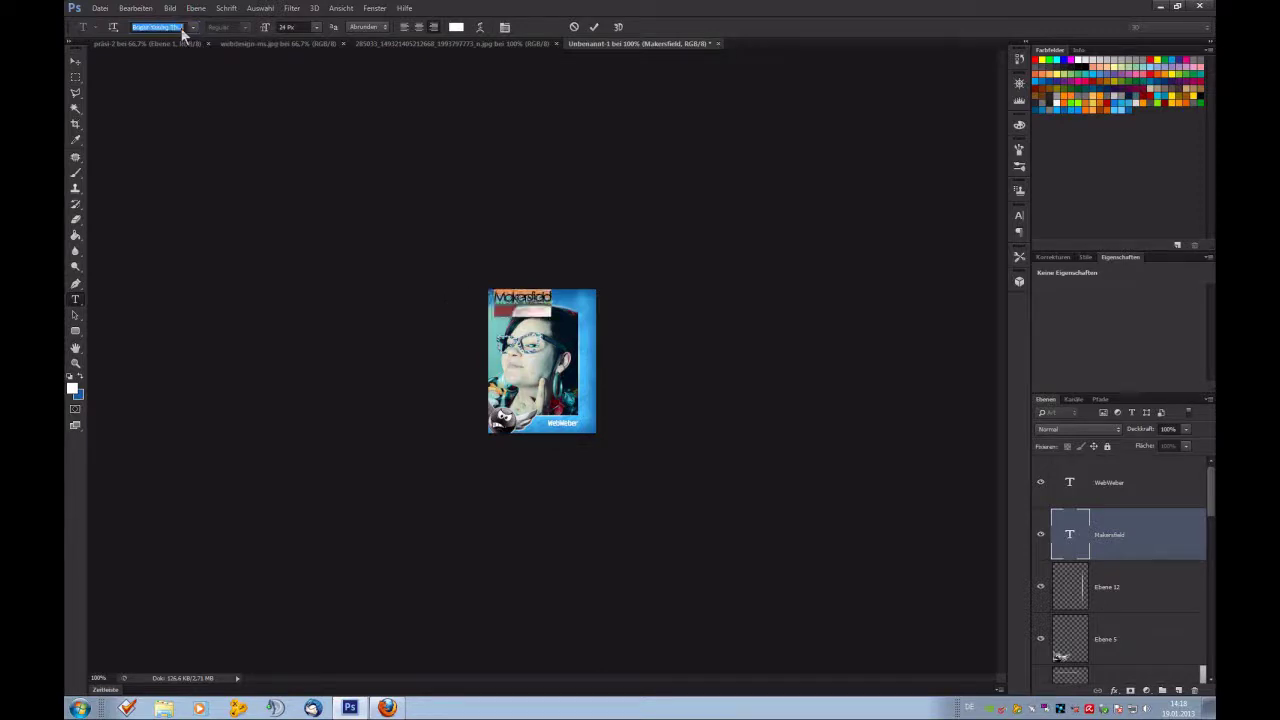
Set the font of the Makersfield text to abeatbyKai.
{"action": "left_click", "coordinate": [192, 28]}
{"action": "left_click_drag", "start_coordinate": [337, 113], "coordinate": [337, 62]}
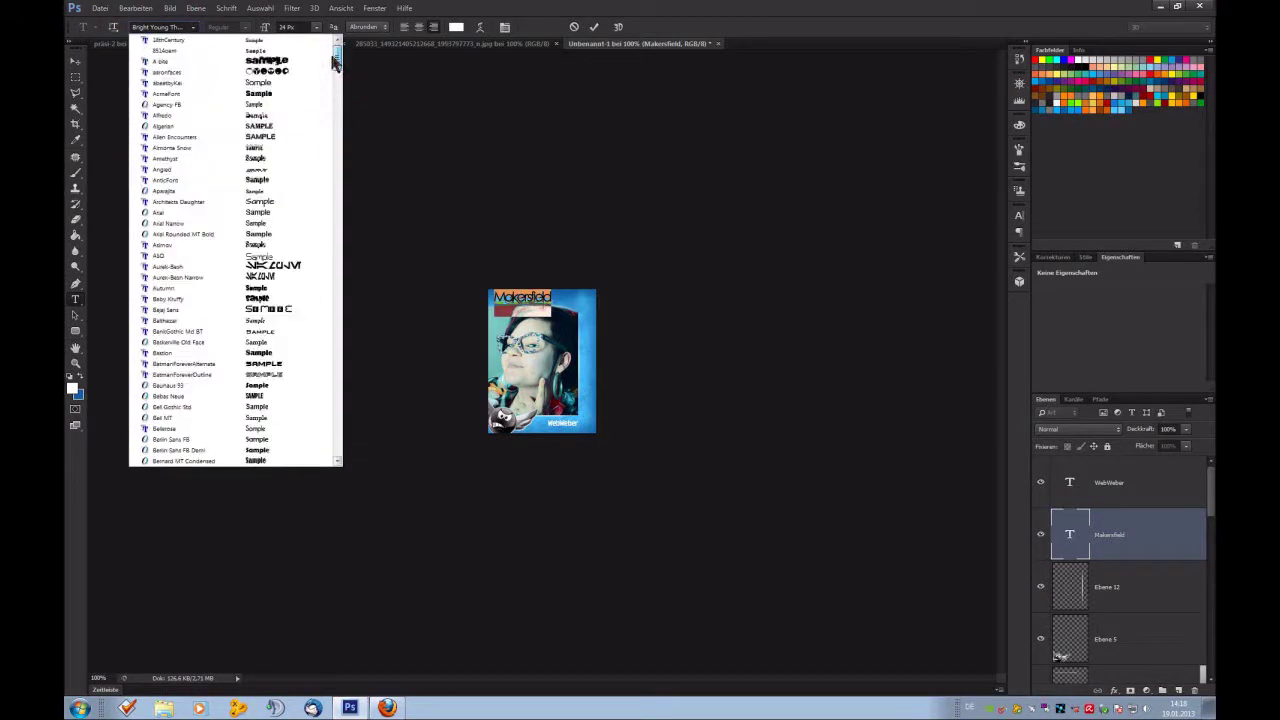
{"action": "left_click", "coordinate": [283, 91]}
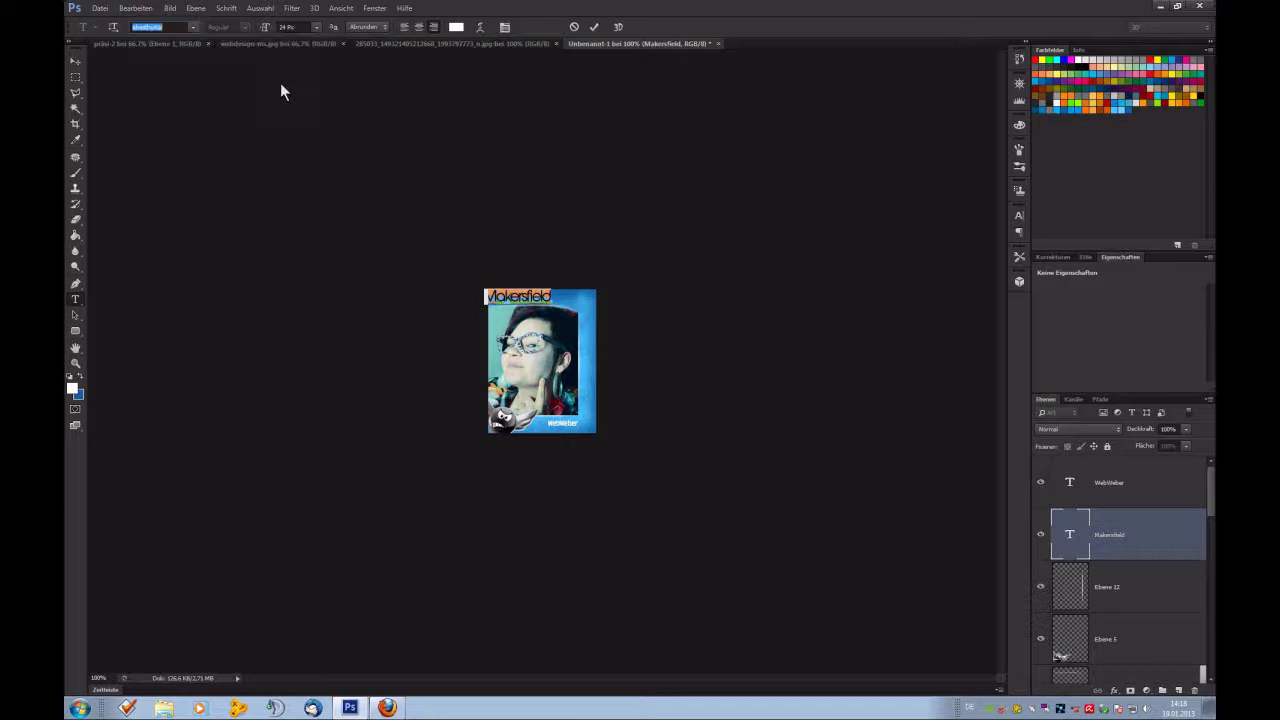
{"action": "left_click", "coordinate": [75, 61]}
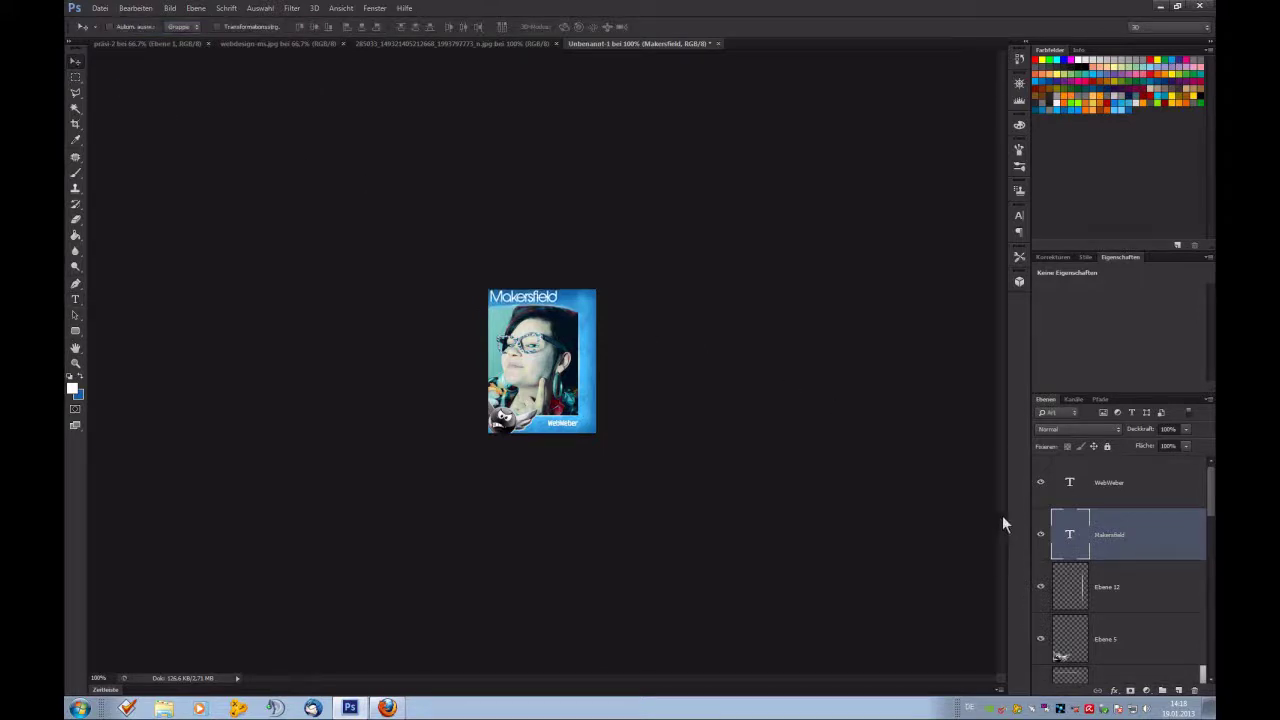
Try the Bell Gothic Std and Blippo Blk BT fonts on the Makersfield text.
{"action": "double_click", "coordinate": [1069, 534]}
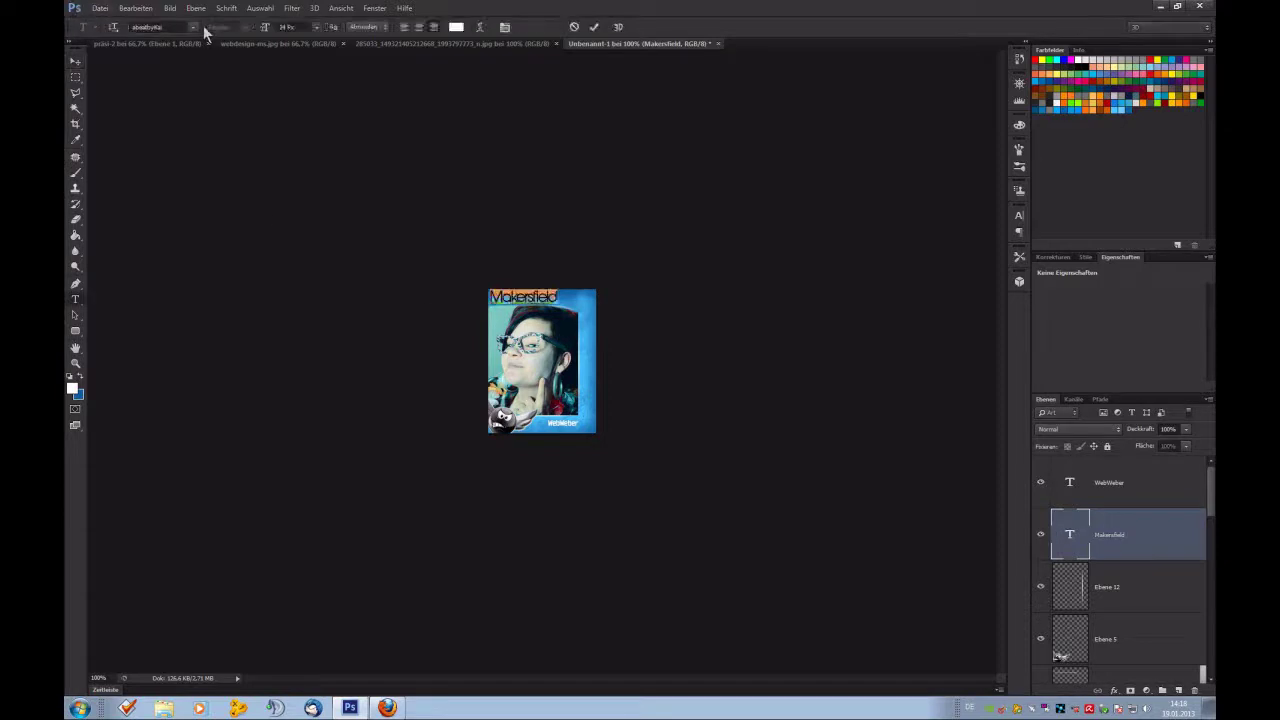
{"action": "left_click", "coordinate": [193, 27]}
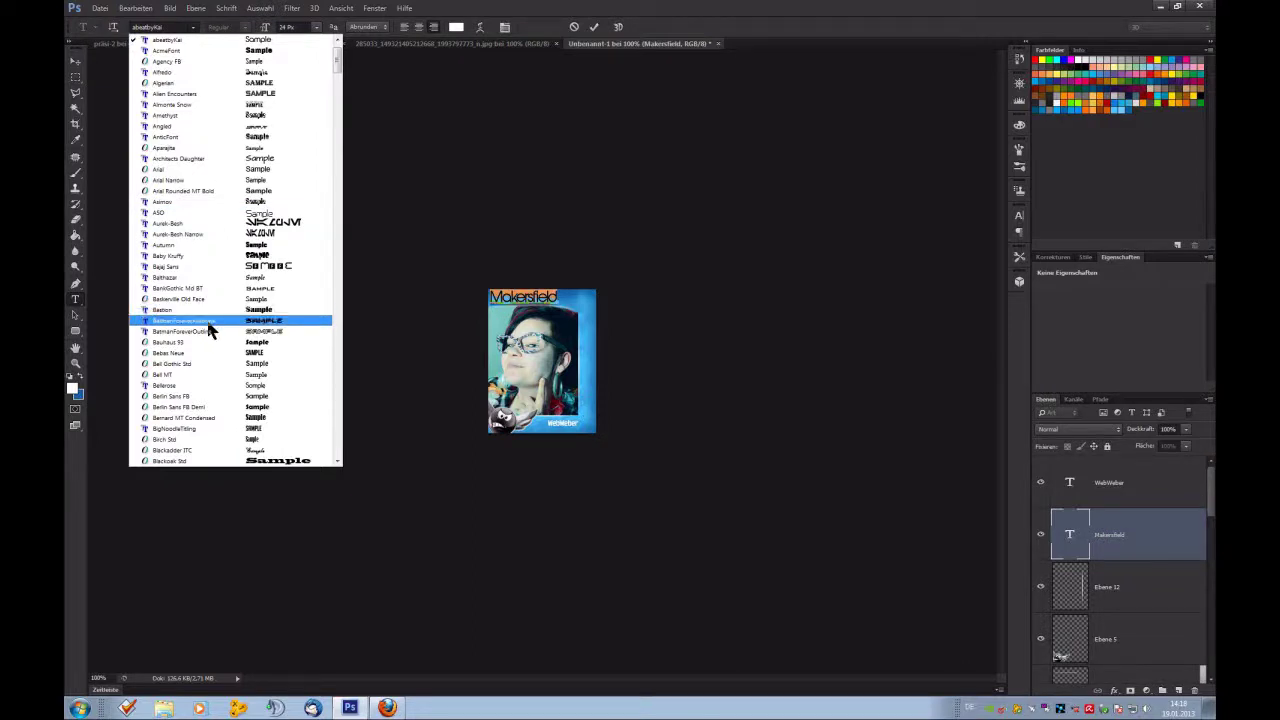
{"action": "scroll", "coordinate": [214, 314], "scroll_direction": "up", "scroll_amount": 2}
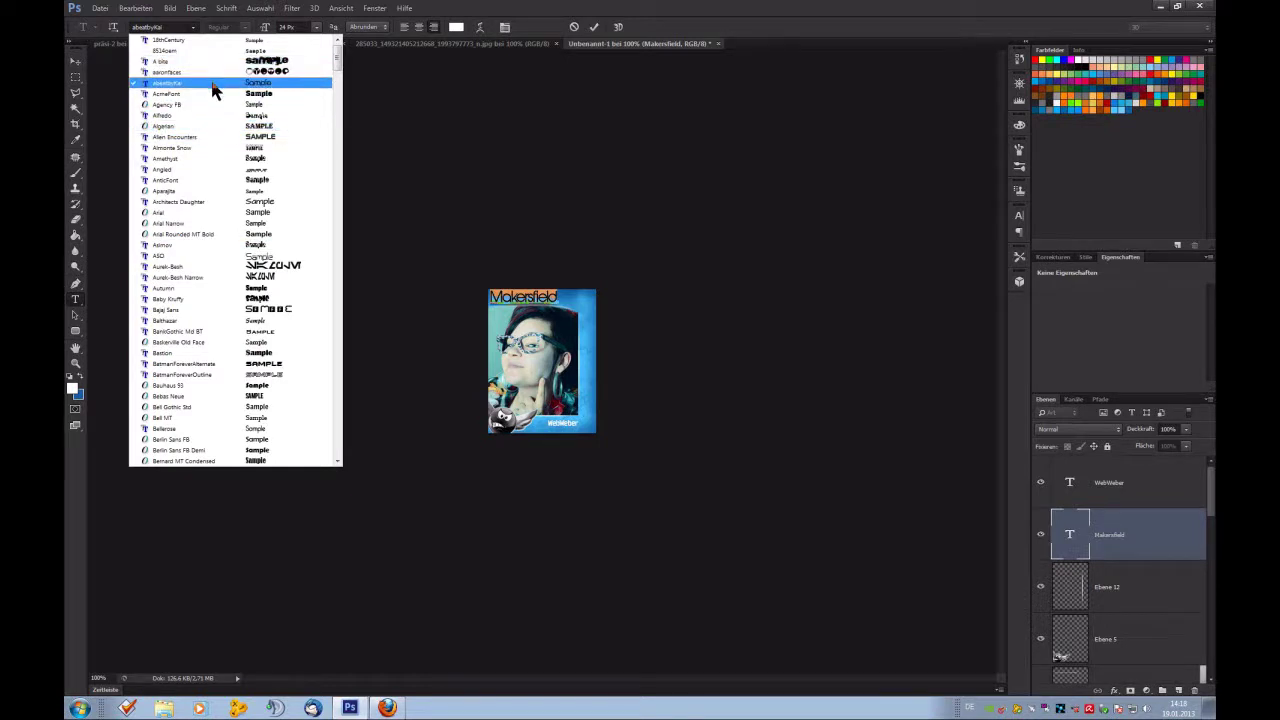
{"action": "scroll", "coordinate": [218, 150], "scroll_direction": "down", "scroll_amount": 2}
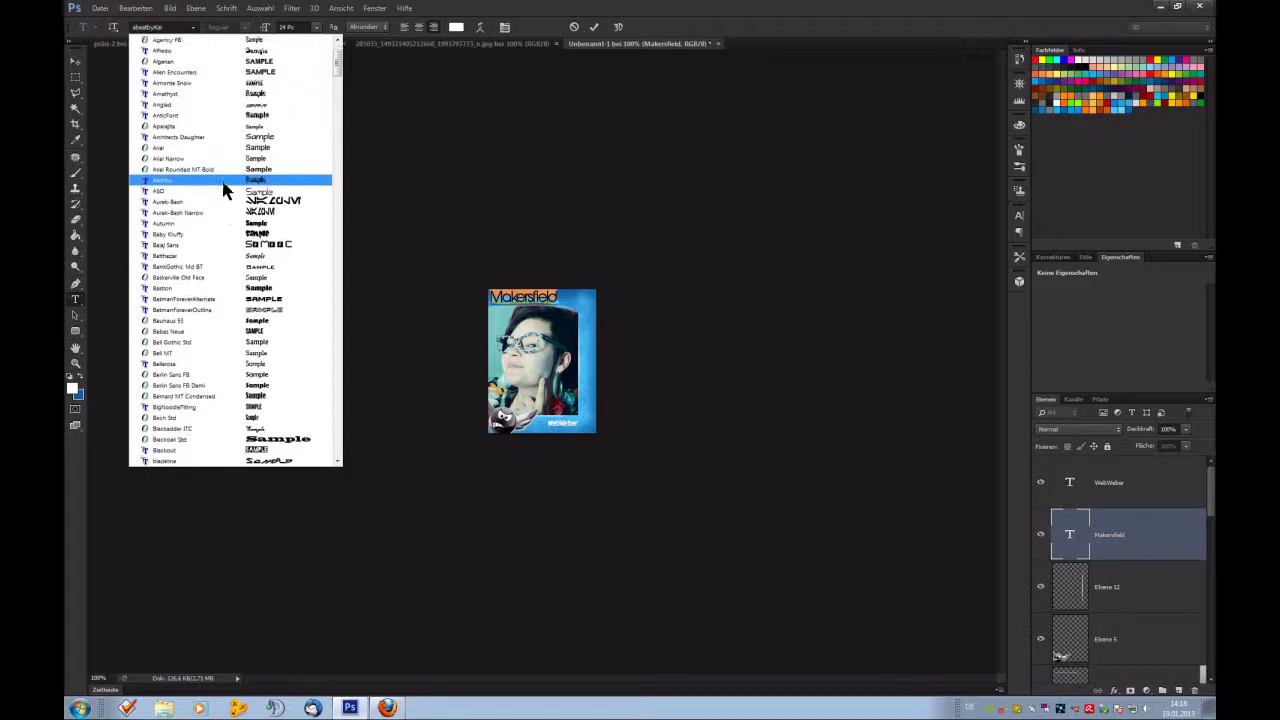
{"action": "scroll", "coordinate": [224, 190], "scroll_direction": "down", "scroll_amount": 3}
{"action": "left_click", "coordinate": [224, 245]}
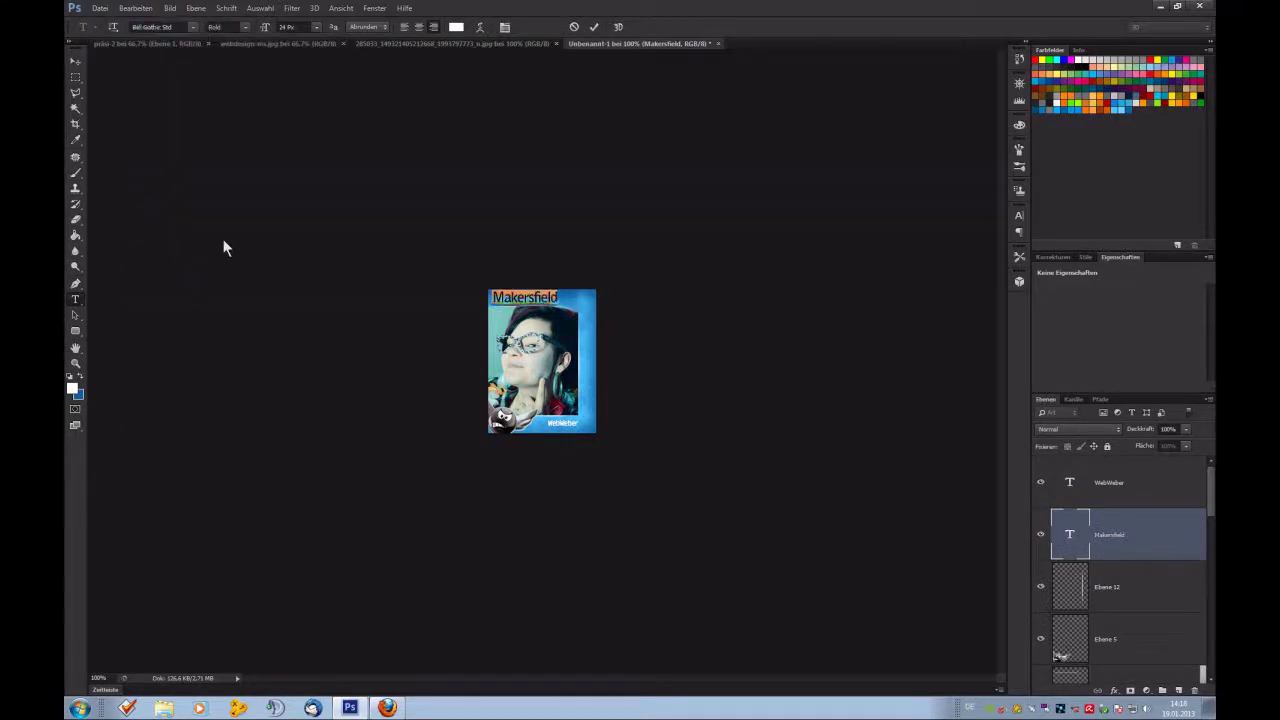
{"action": "left_click", "coordinate": [193, 27]}
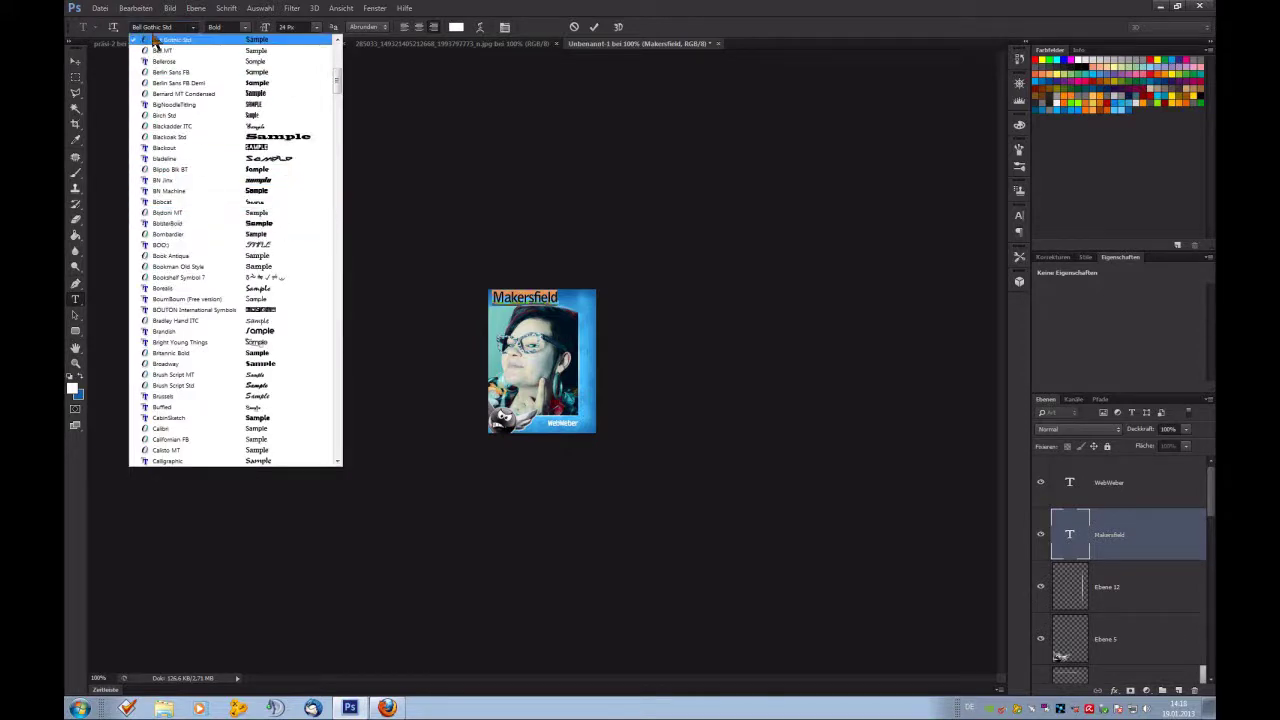
{"action": "left_click", "coordinate": [290, 172]}
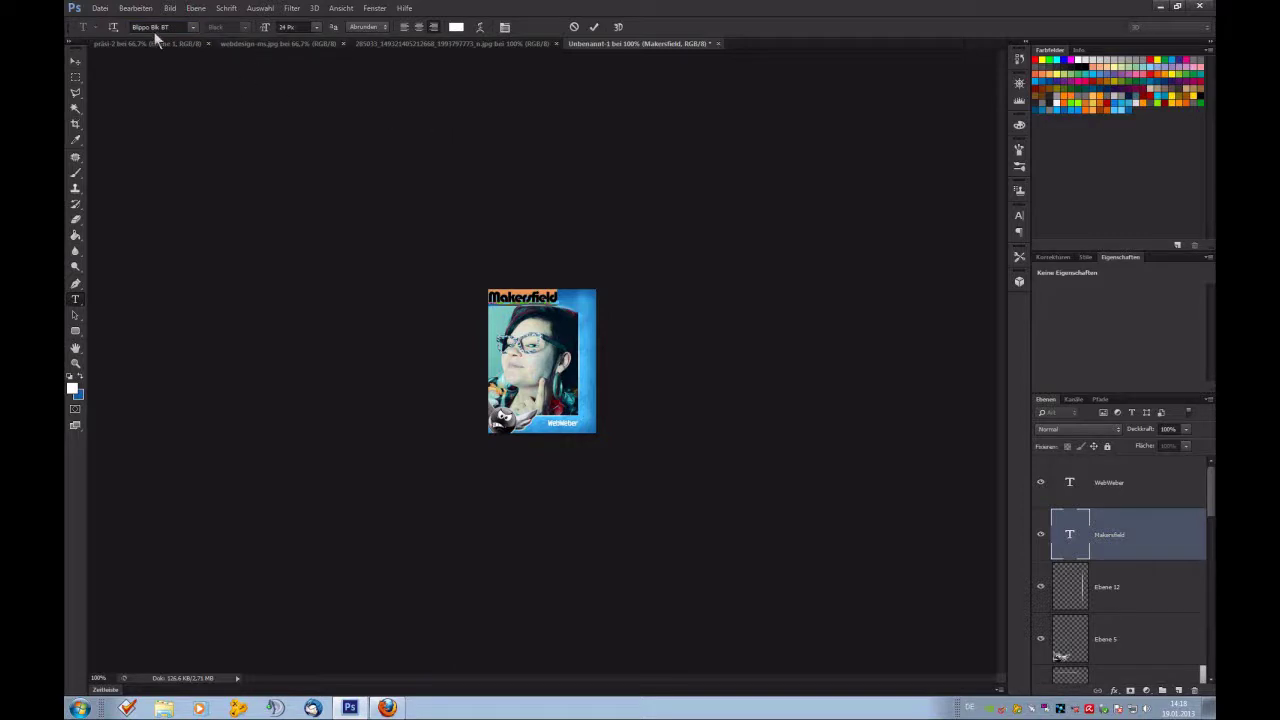
Browse the available fonts and their samples for a better typeface for the Makersfield text.
{"action": "left_click", "coordinate": [193, 27]}
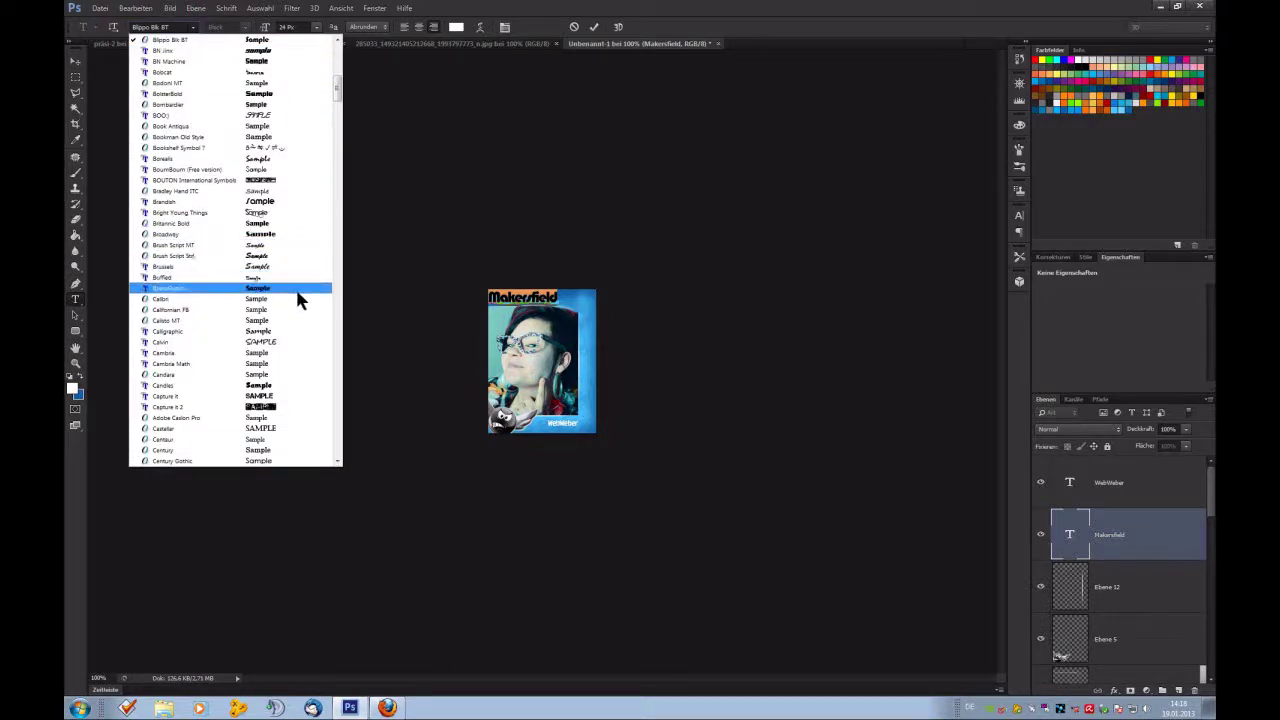
{"action": "scroll", "coordinate": [296, 305], "scroll_direction": "down", "scroll_amount": 2}
{"action": "scroll", "coordinate": [286, 345], "scroll_direction": "up", "scroll_amount": 7}
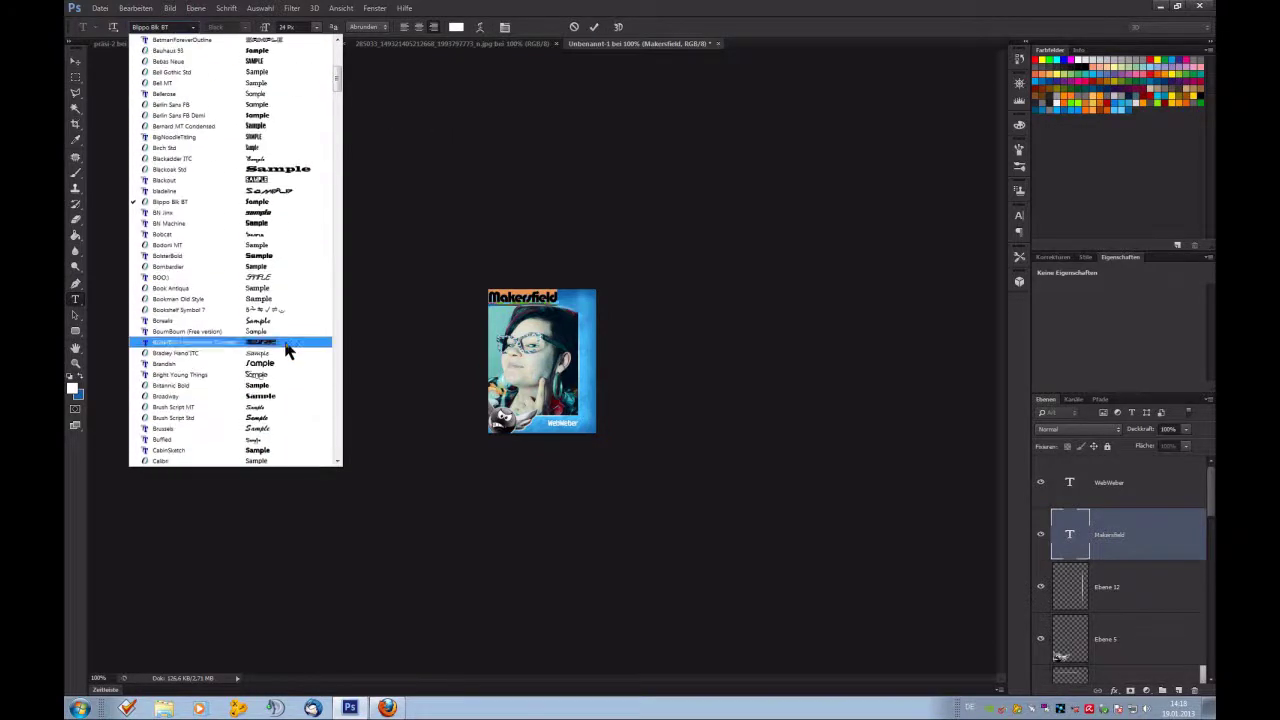
{"action": "scroll", "coordinate": [290, 302], "scroll_direction": "up", "scroll_amount": 2}
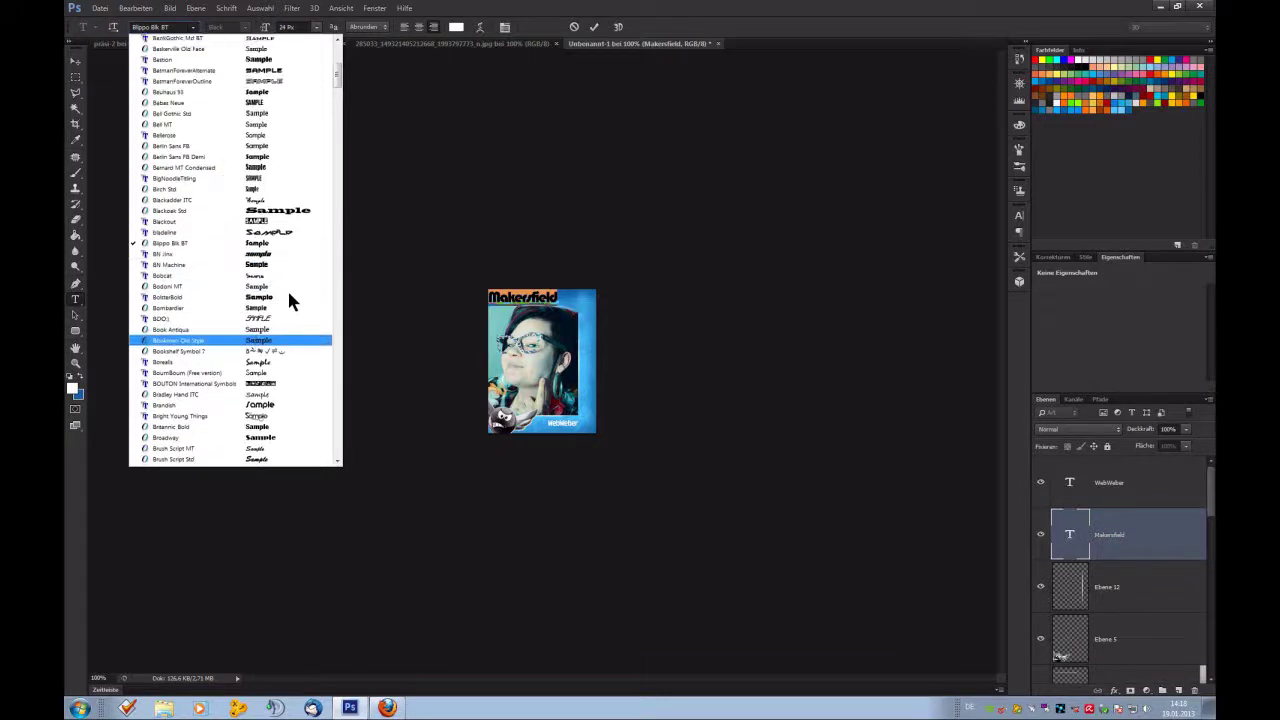
{"action": "scroll", "coordinate": [289, 300], "scroll_direction": "up", "scroll_amount": 4}
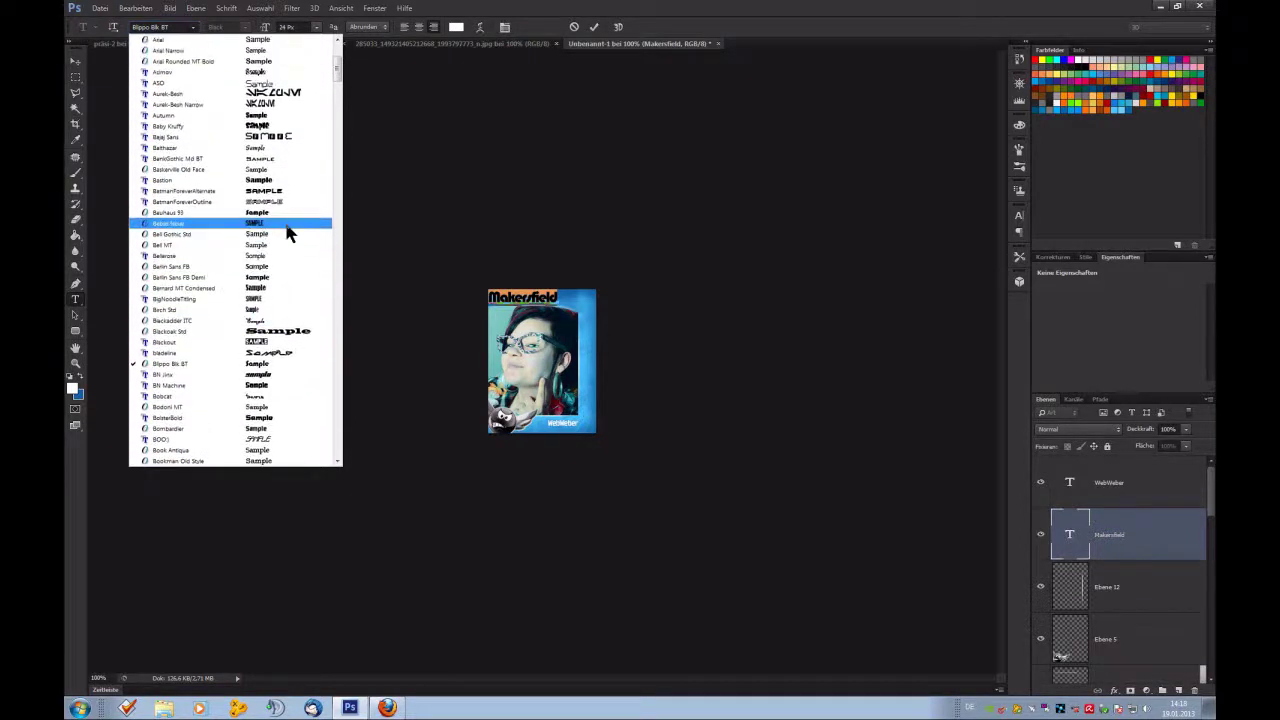
{"action": "scroll", "coordinate": [288, 194], "scroll_direction": "up", "scroll_amount": 6}
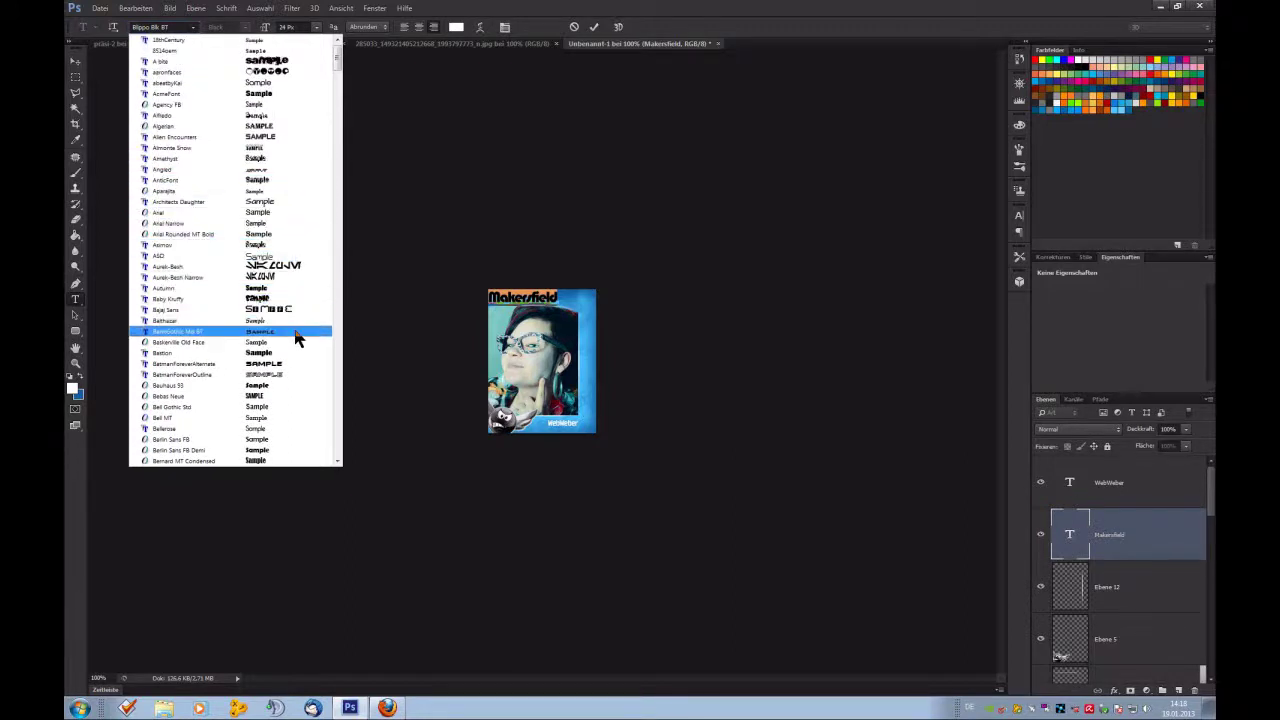
{"action": "scroll", "coordinate": [303, 357], "scroll_direction": "down", "scroll_amount": 1}
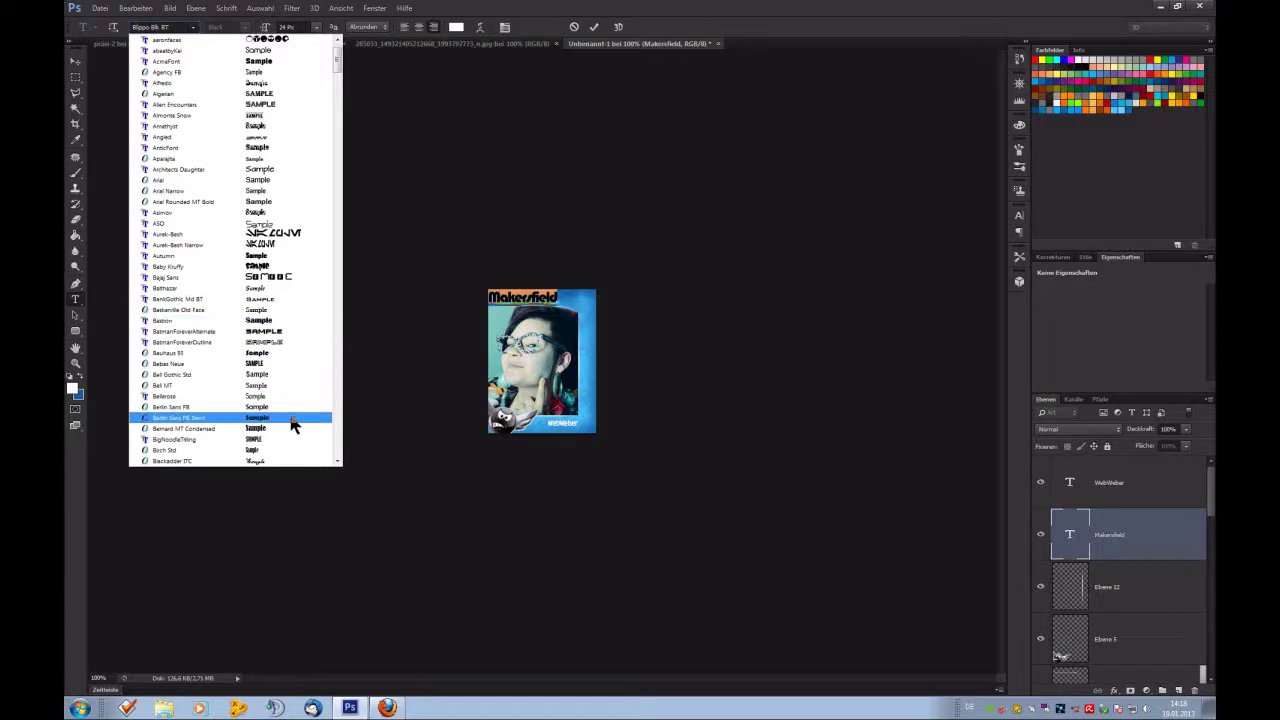
{"action": "scroll", "coordinate": [292, 424], "scroll_direction": "down", "scroll_amount": 1}
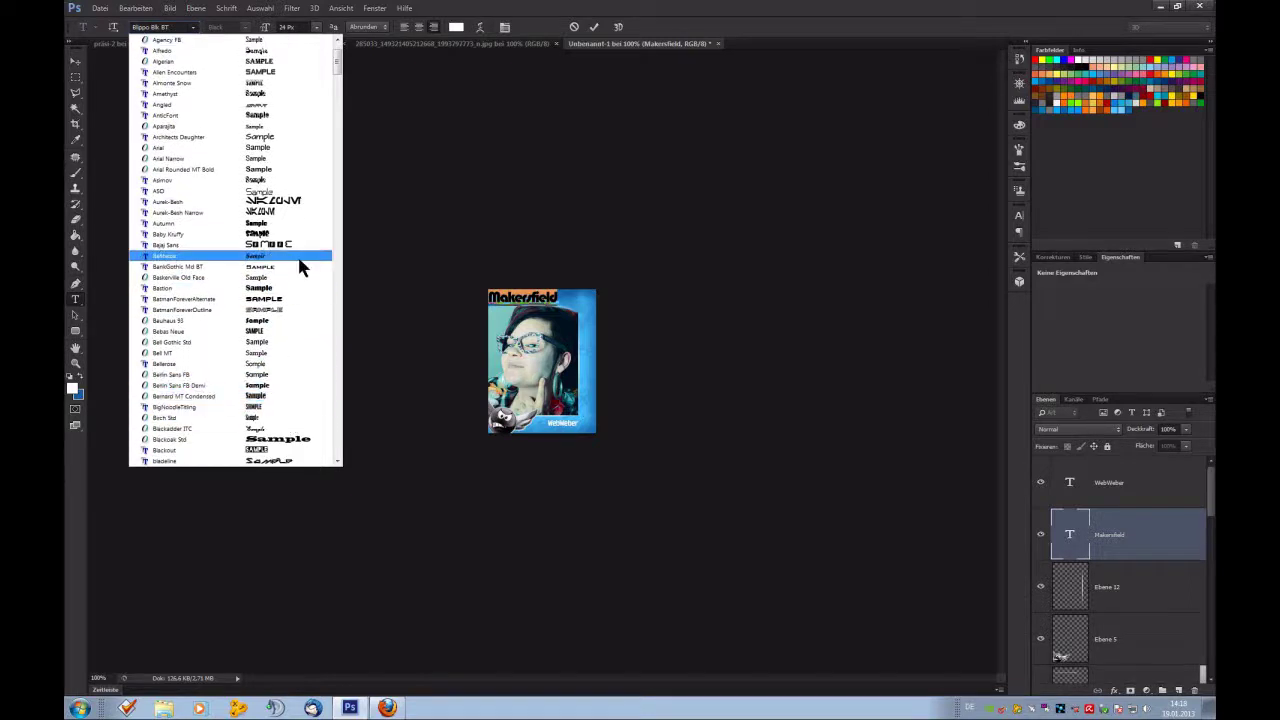
Set the font of the Makersfield text to Bebas Neue and commit the text edit.
{"action": "left_click", "coordinate": [170, 30]}
{"action": "left_click", "coordinate": [193, 30]}
{"action": "left_click", "coordinate": [175, 30]}
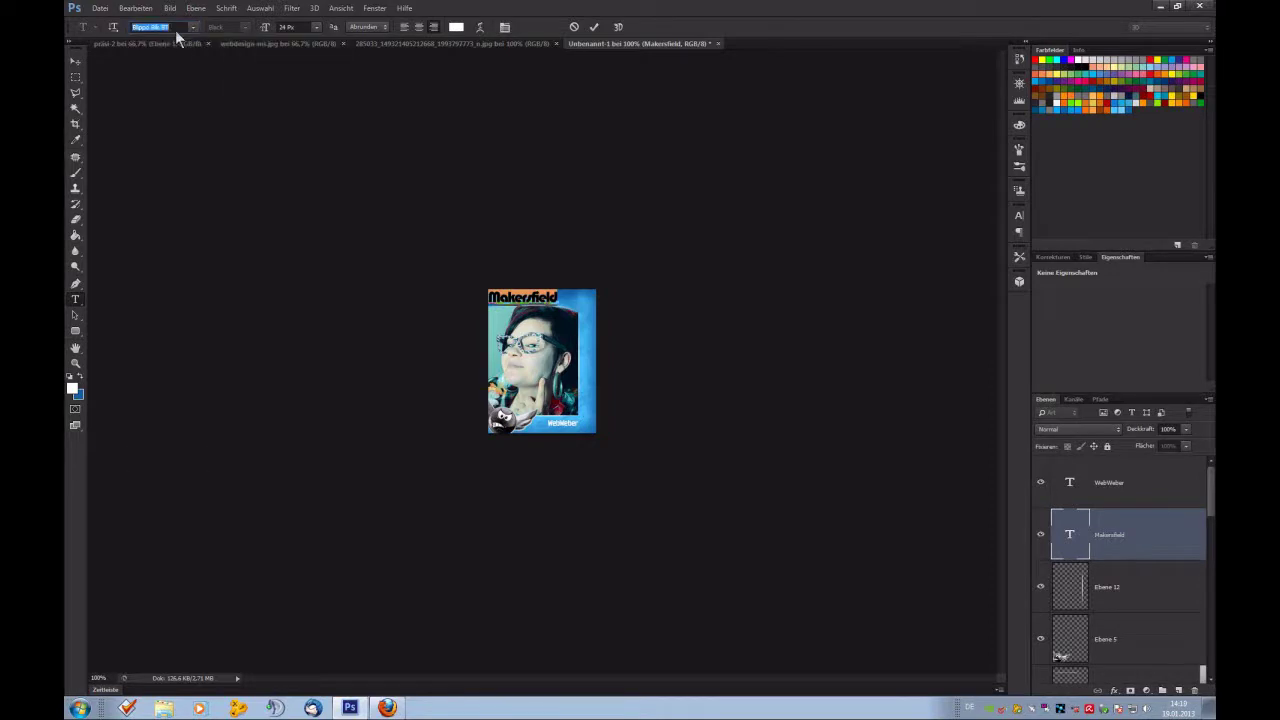
{"action": "type", "text": "Bebas Neue"}
{"action": "key", "text": "Return"}
{"action": "left_click", "coordinate": [594, 27]}
Nudge the Makersfield text left so it sits near the left edge of the frame's upper strip.
{"action": "key", "text": "v"}
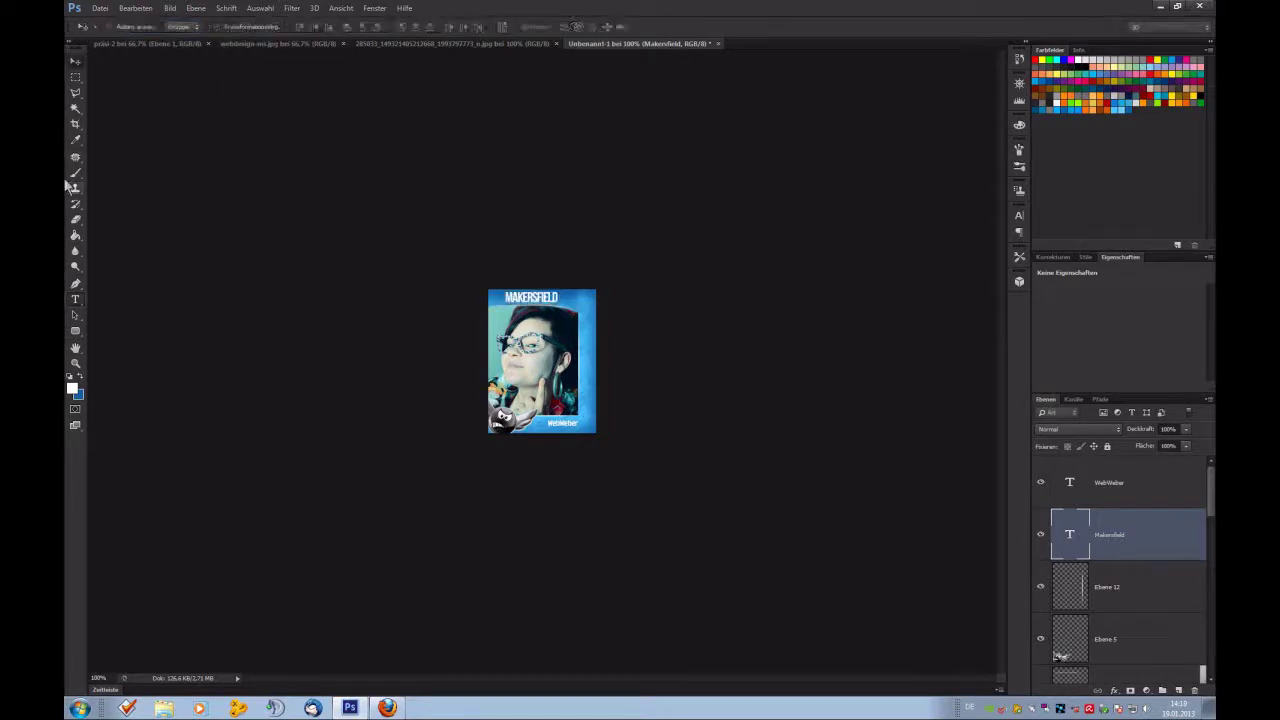
{"action": "key", "text": "Left"}
{"action": "key", "text": "Left"}
{"action": "key", "text": "Left"}
{"action": "key", "text": "Left"}
{"action": "key", "text": "Left"}
{"action": "key", "text": "Left"}
{"action": "key", "text": "Left"}
{"action": "key", "text": "Left"}
{"action": "key", "text": "Left"}
{"action": "key", "text": "Left"}
{"action": "key", "text": "Left"}
{"action": "key", "text": "Left"}
{"action": "key", "text": "Left"}
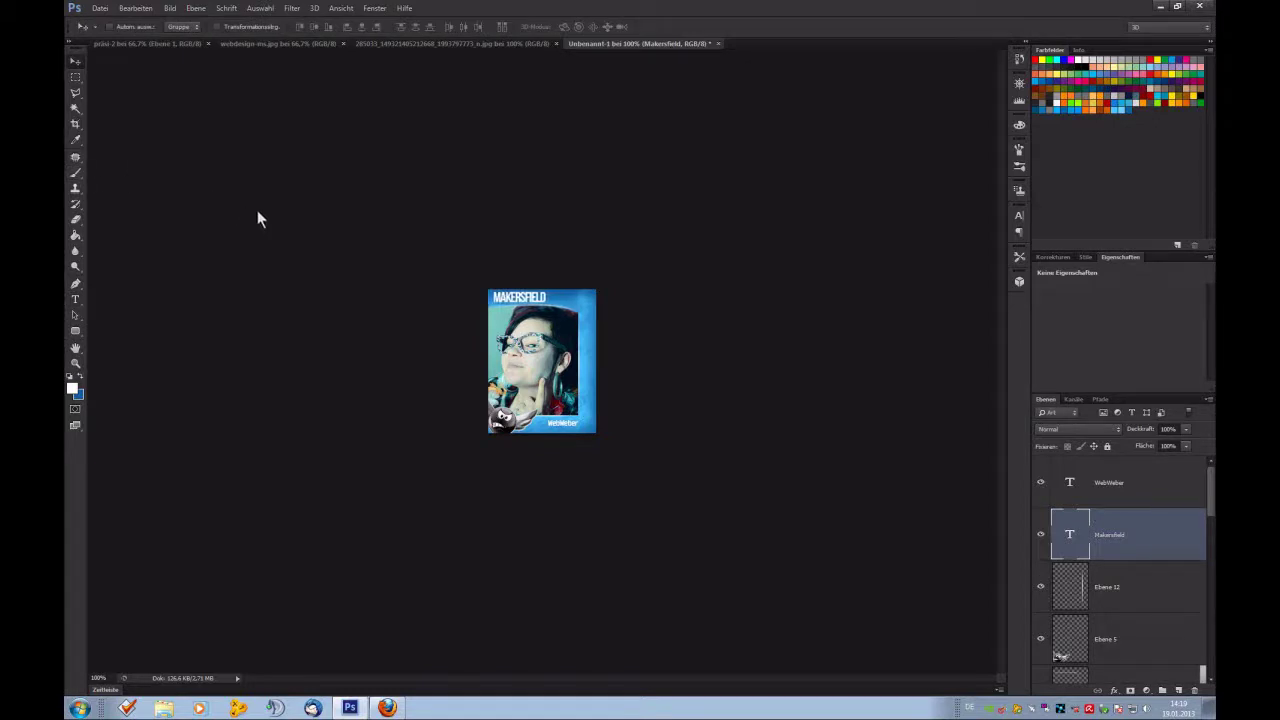
{"action": "key", "text": "Left"}
{"action": "key", "text": "Left"}
{"action": "key", "text": "Right"}
{"action": "key", "text": "Right"}
{"action": "key", "text": "Right"}
{"action": "key", "text": "Left"}
Change the font of the WebWeber text to Bebas Neue and commit the text edit.
{"action": "left_click", "coordinate": [1121, 497]}
{"action": "double_click", "coordinate": [1070, 490]}
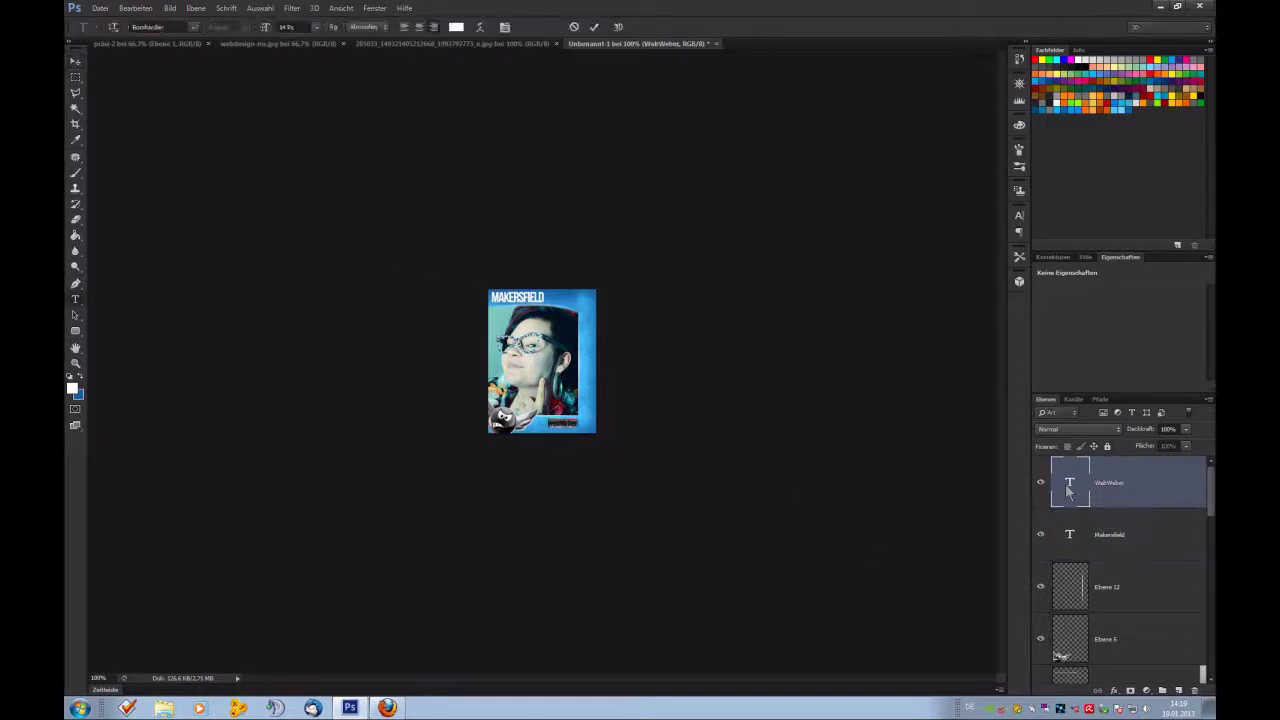
{"action": "left_click", "coordinate": [148, 28]}
{"action": "key", "text": "Return"}
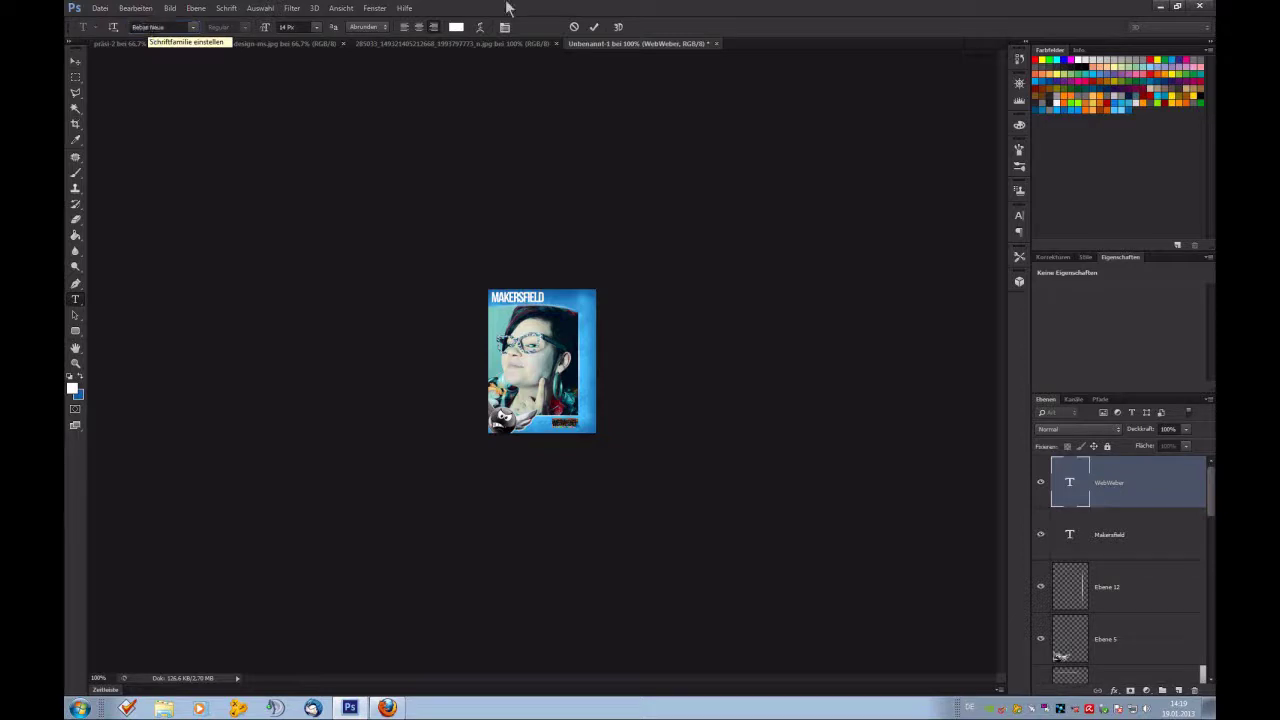
{"action": "left_click", "coordinate": [594, 27]}
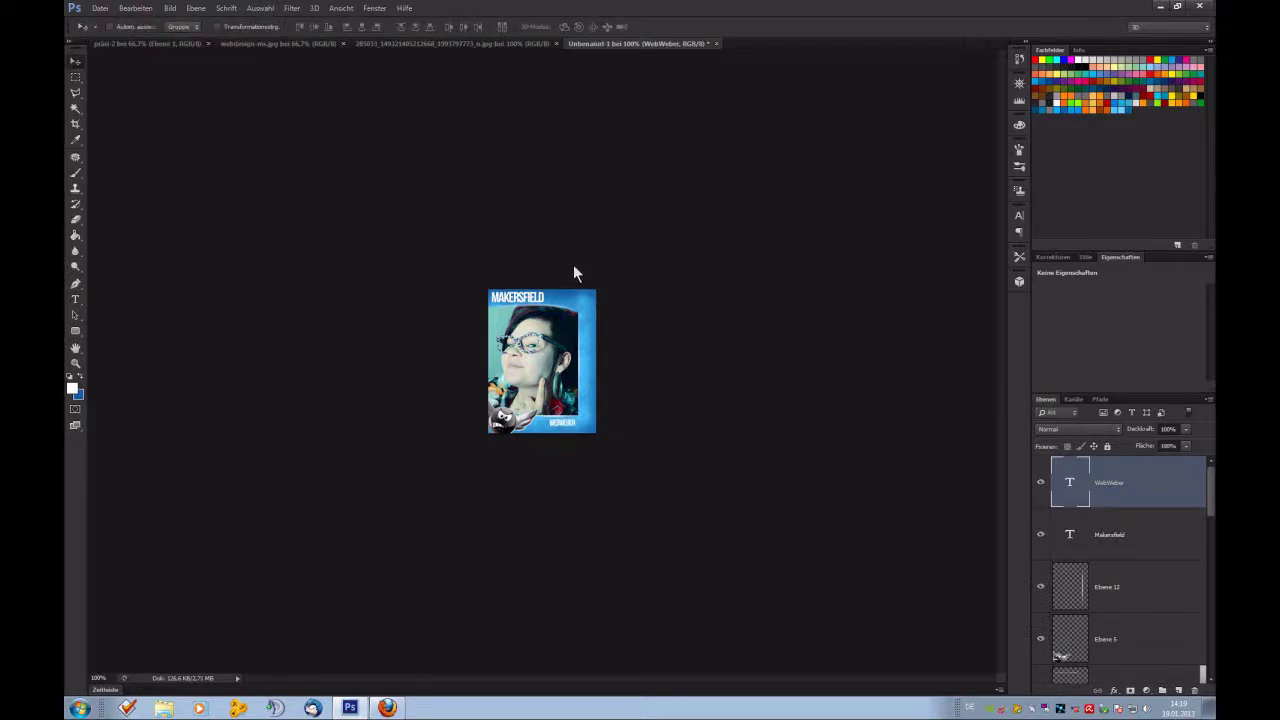
Add an outer glow to the winged mascot layer, Ebene 5, with 100% opacity and a size of 32 px.
{"action": "key", "text": "ctrl+plus"}
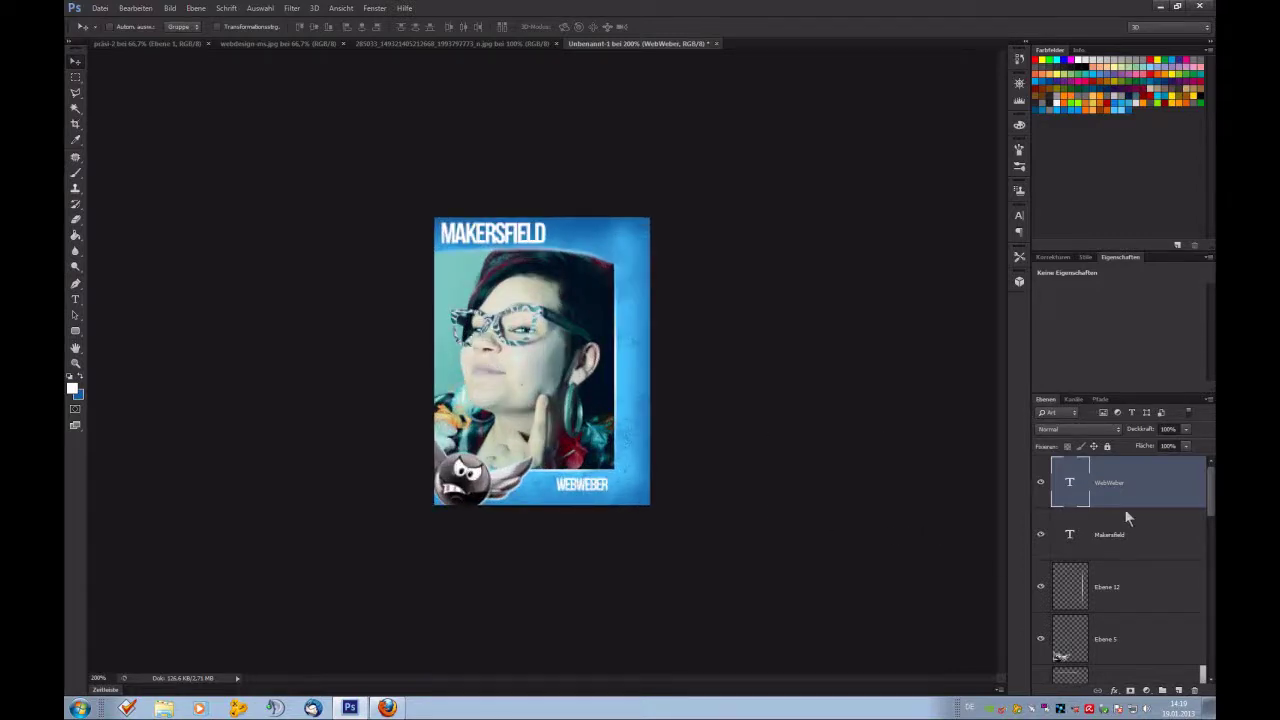
{"action": "left_click", "coordinate": [1113, 628]}
{"action": "left_click", "coordinate": [1114, 690]}
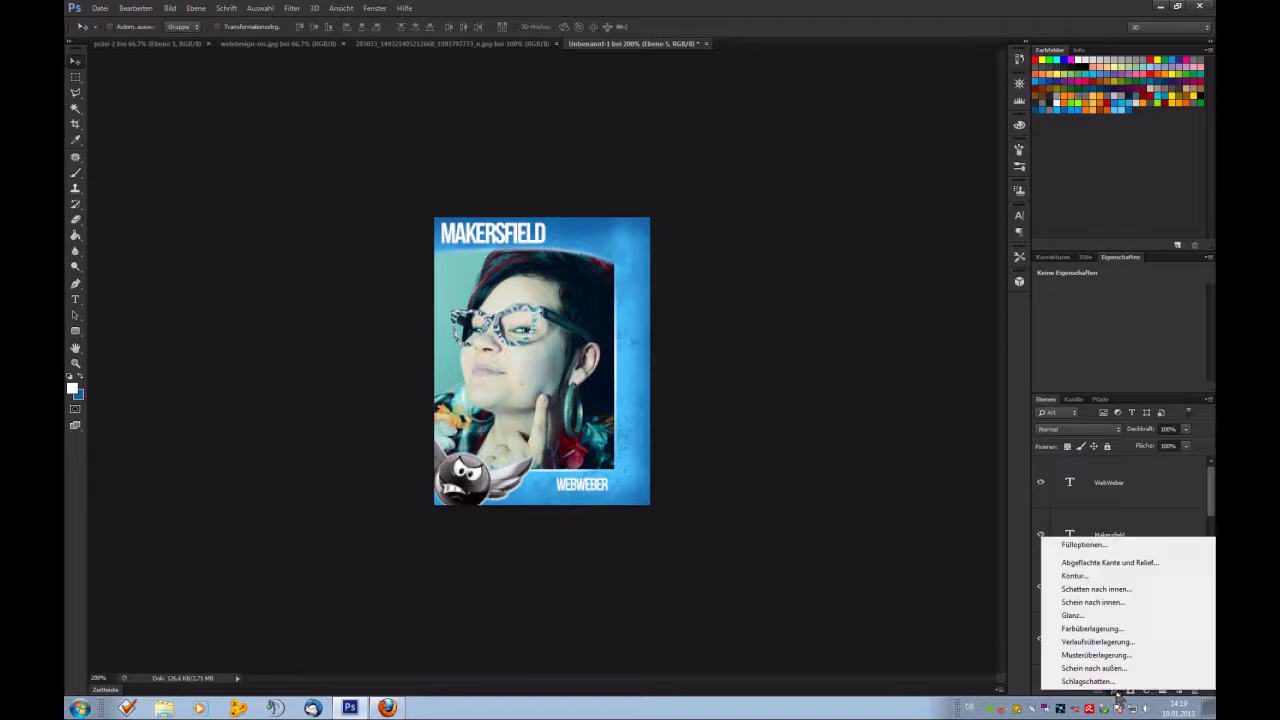
{"action": "left_click", "coordinate": [1110, 668]}
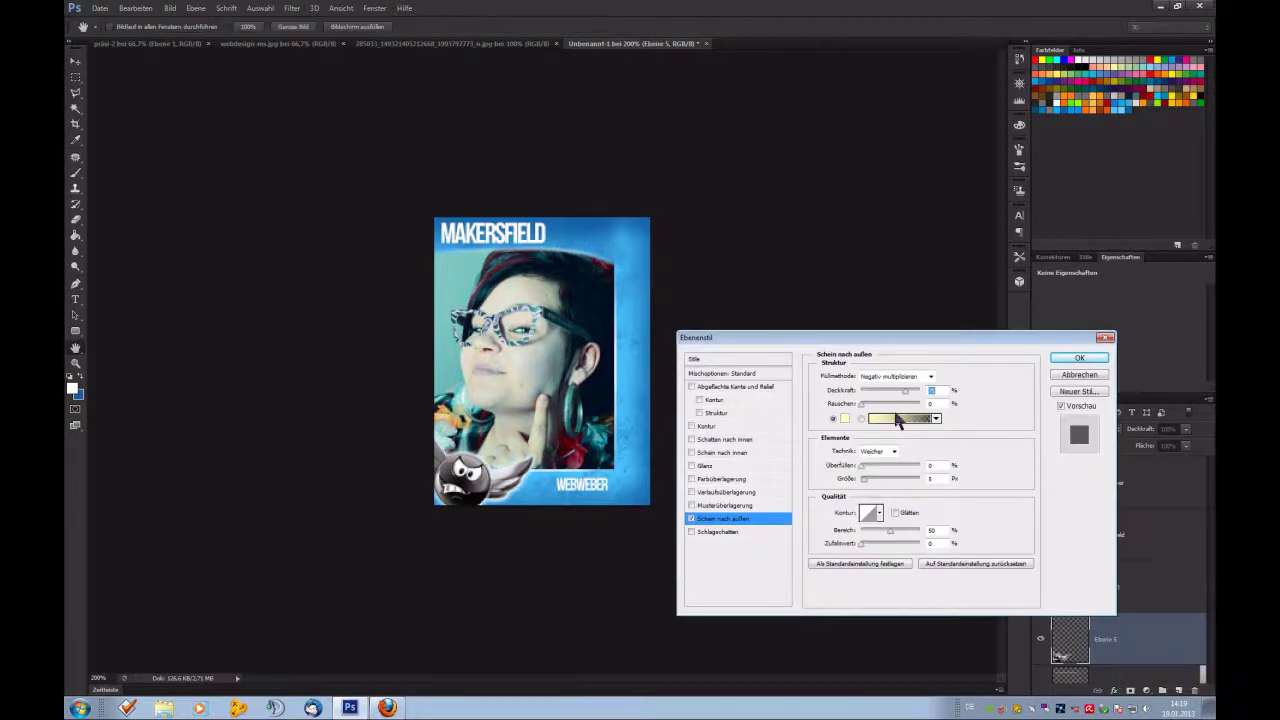
{"action": "left_click_drag", "start_coordinate": [907, 399], "coordinate": [931, 400]}
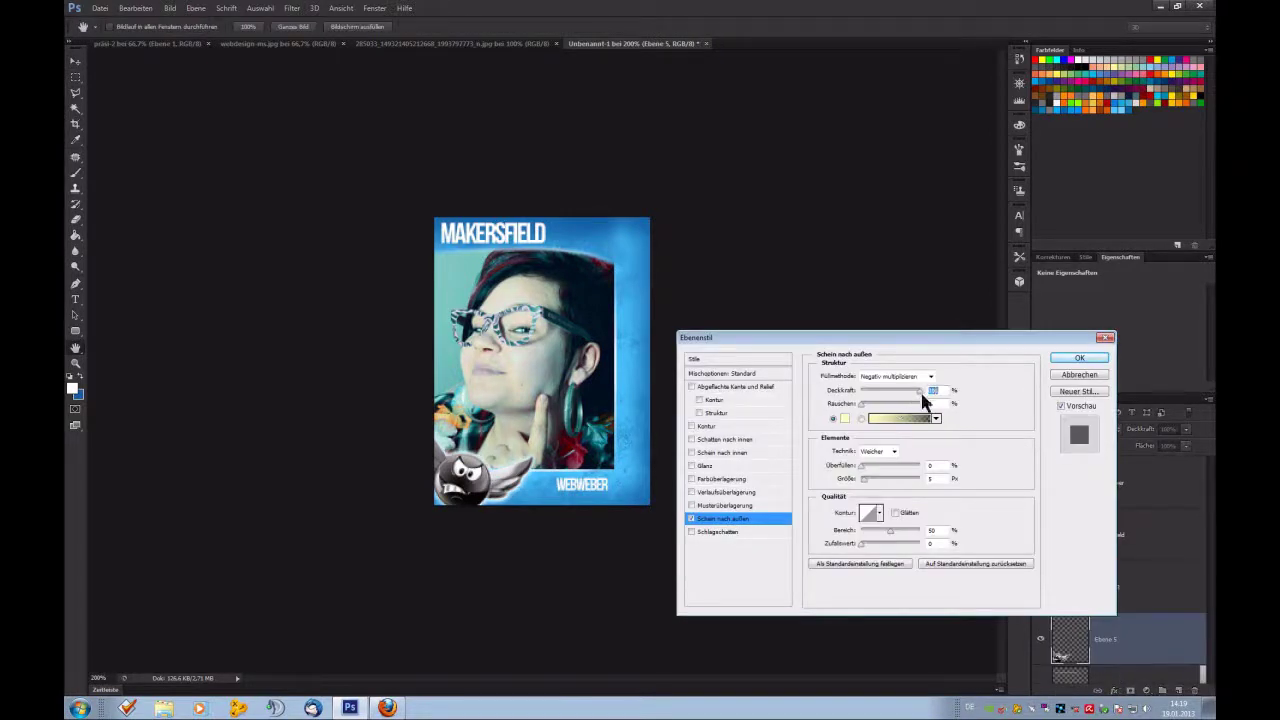
{"action": "left_click", "coordinate": [872, 485]}
{"action": "left_click_drag", "start_coordinate": [872, 485], "coordinate": [872, 485]}
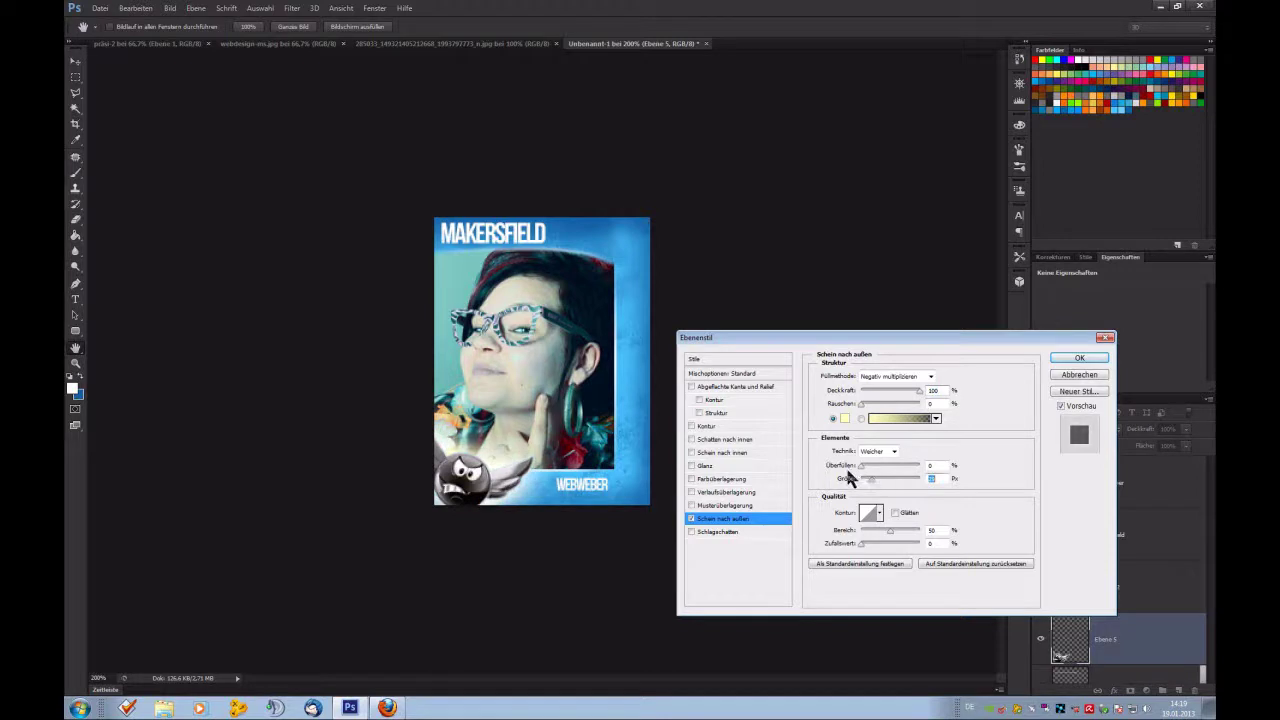
Set the mascot's outer glow colour to light blue #4ac5fe and apply the layer style.
{"action": "left_click", "coordinate": [844, 417]}
{"action": "left_click", "coordinate": [1111, 110]}
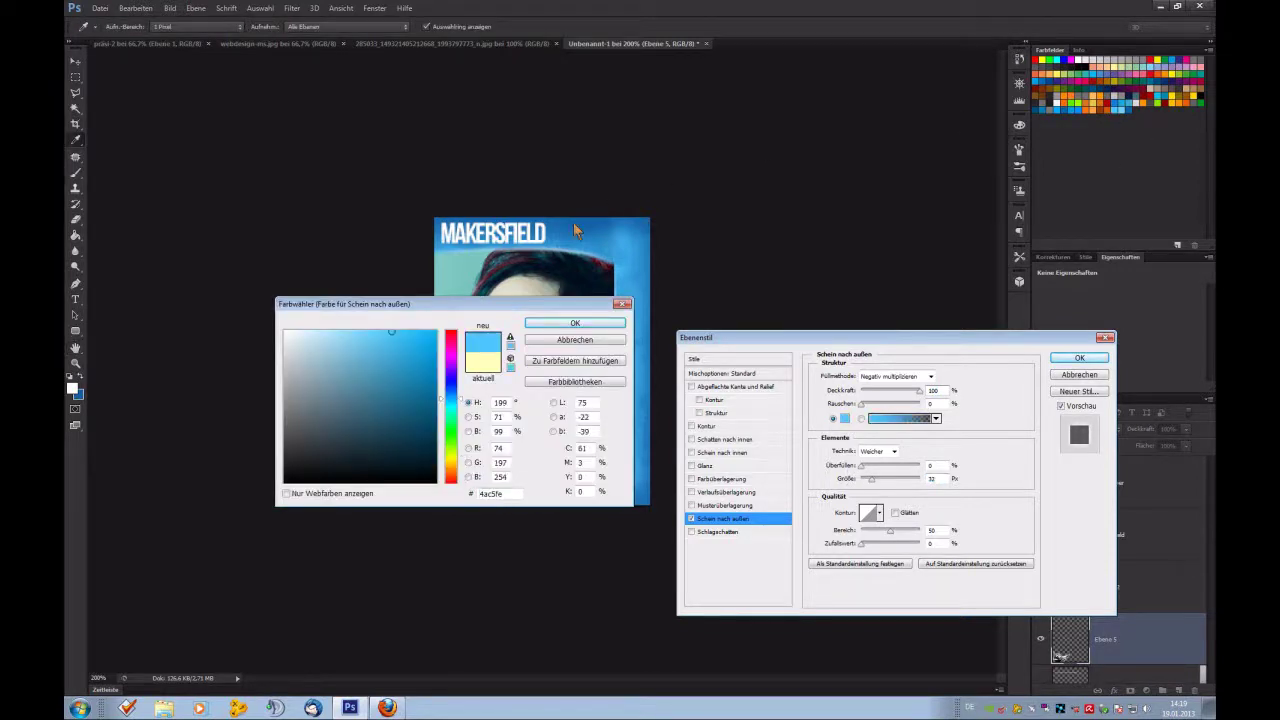
{"action": "left_click_drag", "start_coordinate": [505, 306], "coordinate": [292, 320]}
{"action": "left_click", "coordinate": [324, 343]}
{"action": "left_click", "coordinate": [1077, 359]}
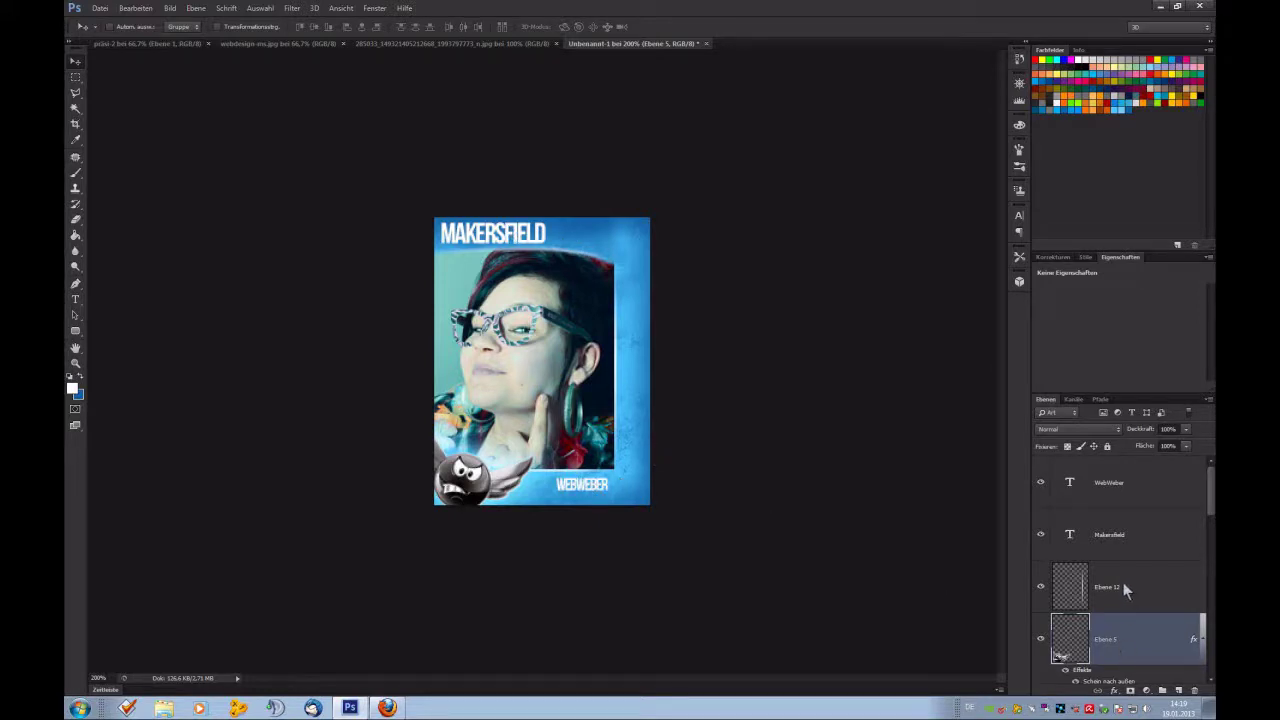
{"action": "left_click", "coordinate": [1136, 520]}
{"action": "left_click", "coordinate": [1134, 495]}
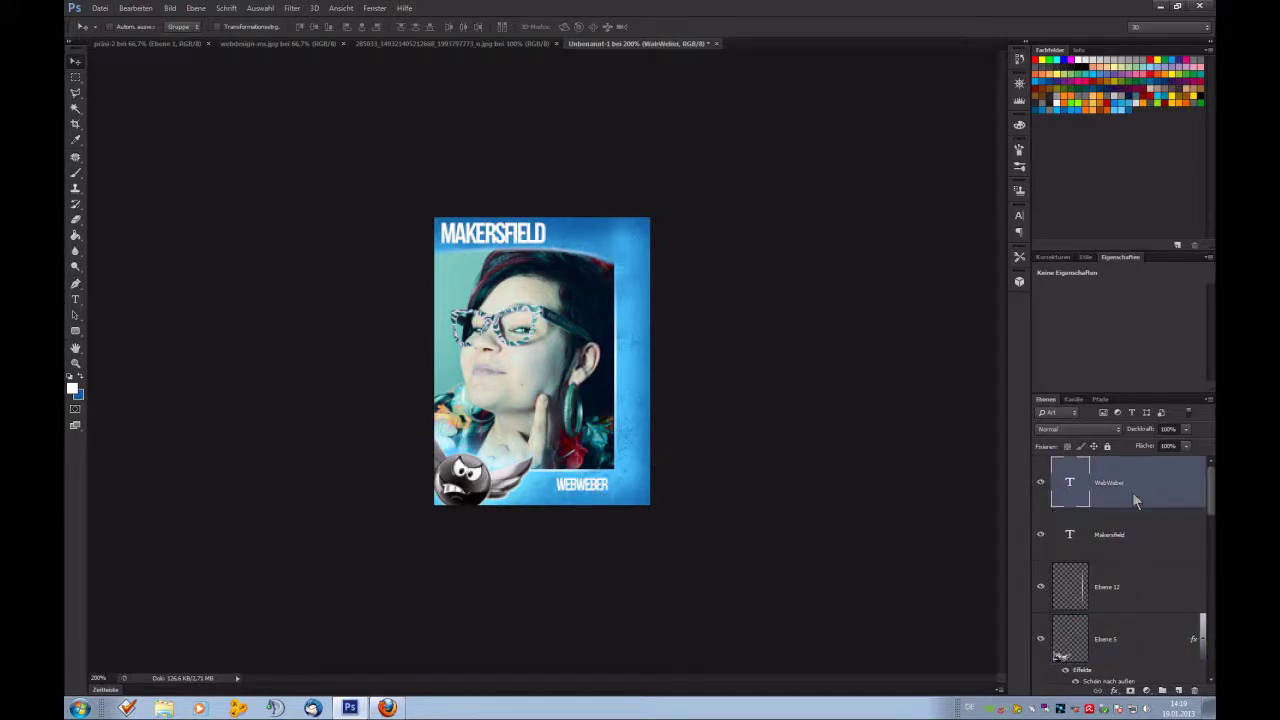
{"action": "left_click", "coordinate": [1116, 545]}
{"action": "key", "text": "ctrl+j"}
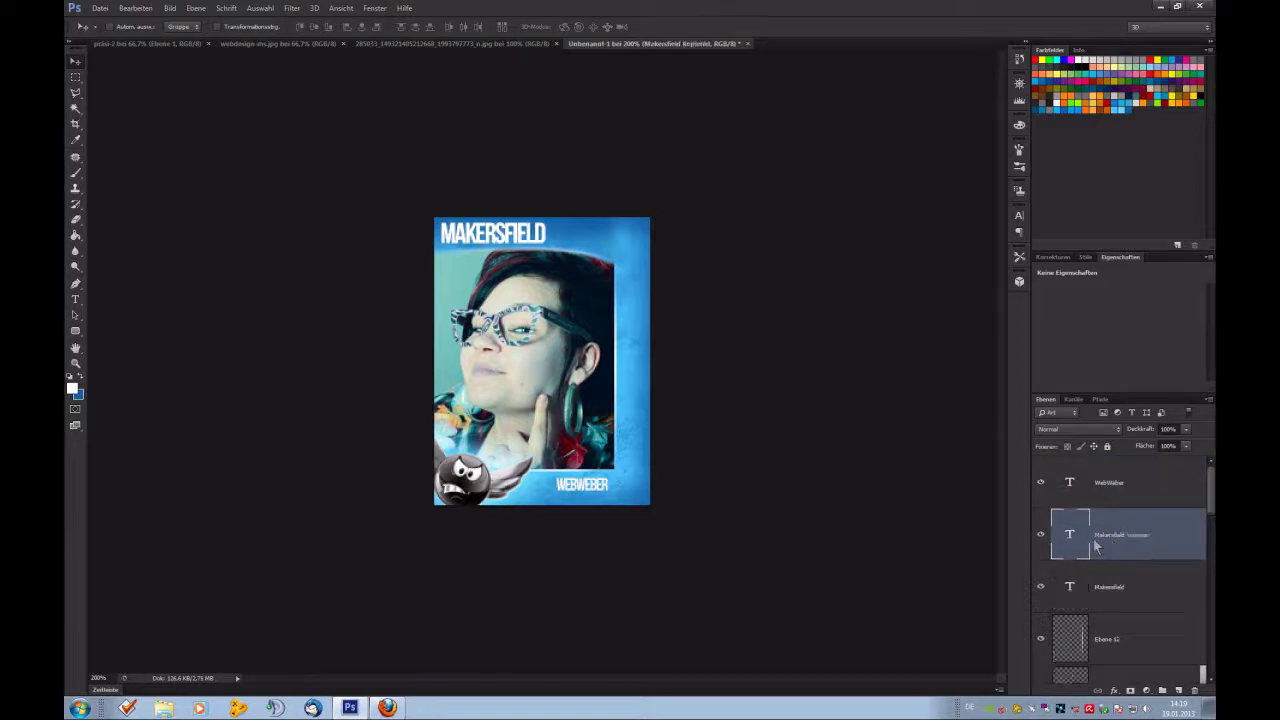
{"action": "double_click", "coordinate": [1070, 536]}
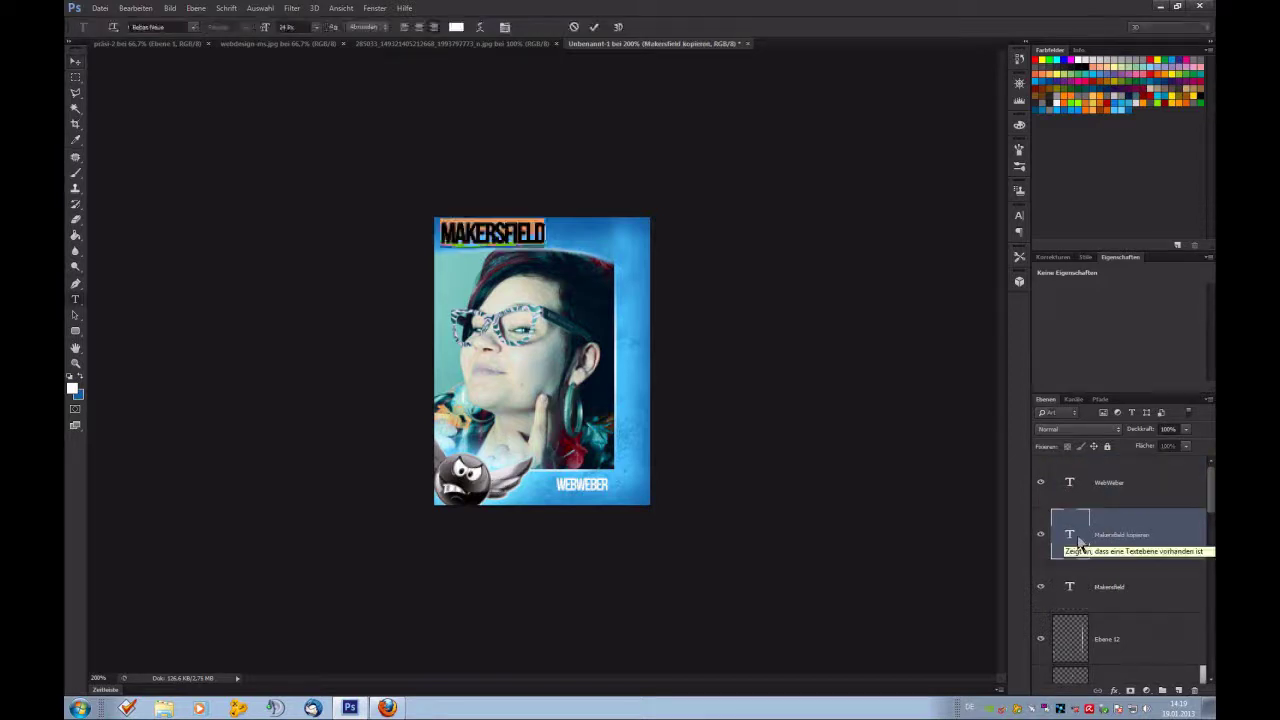
{"action": "key", "text": "shift+Left"}
{"action": "key", "text": "shift+Left"}
{"action": "key", "text": "shift+Left"}
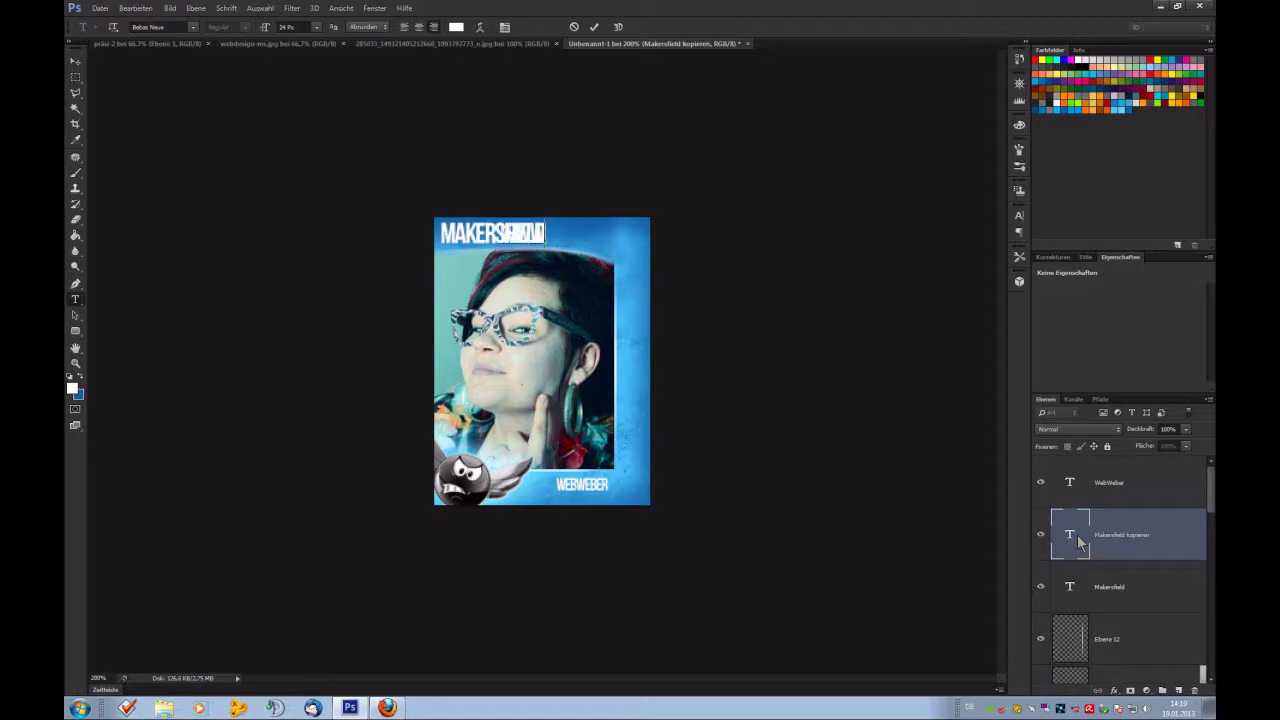
{"action": "key", "text": "ctrl+h"}
{"action": "type", "text": "WEBWEBER"}
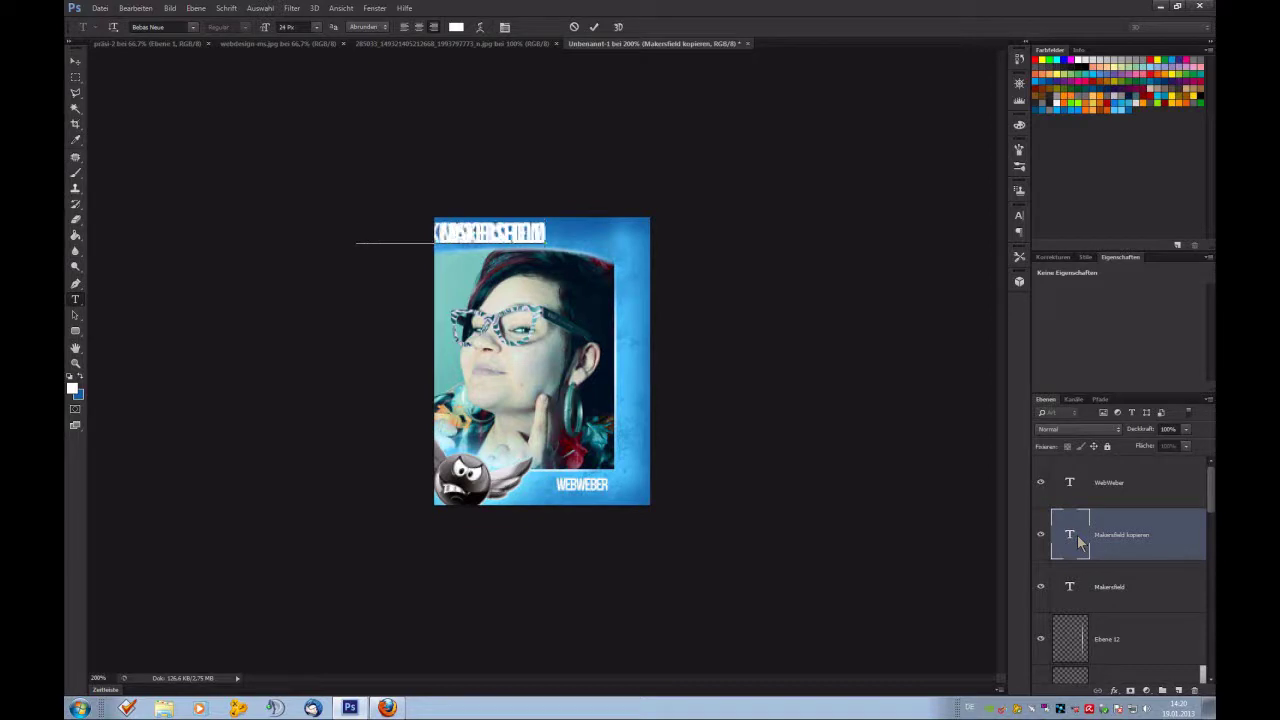
{"action": "key", "text": "ctrl+Return"}
{"action": "left_click_drag", "start_coordinate": [440, 192], "coordinate": [503, 258]}
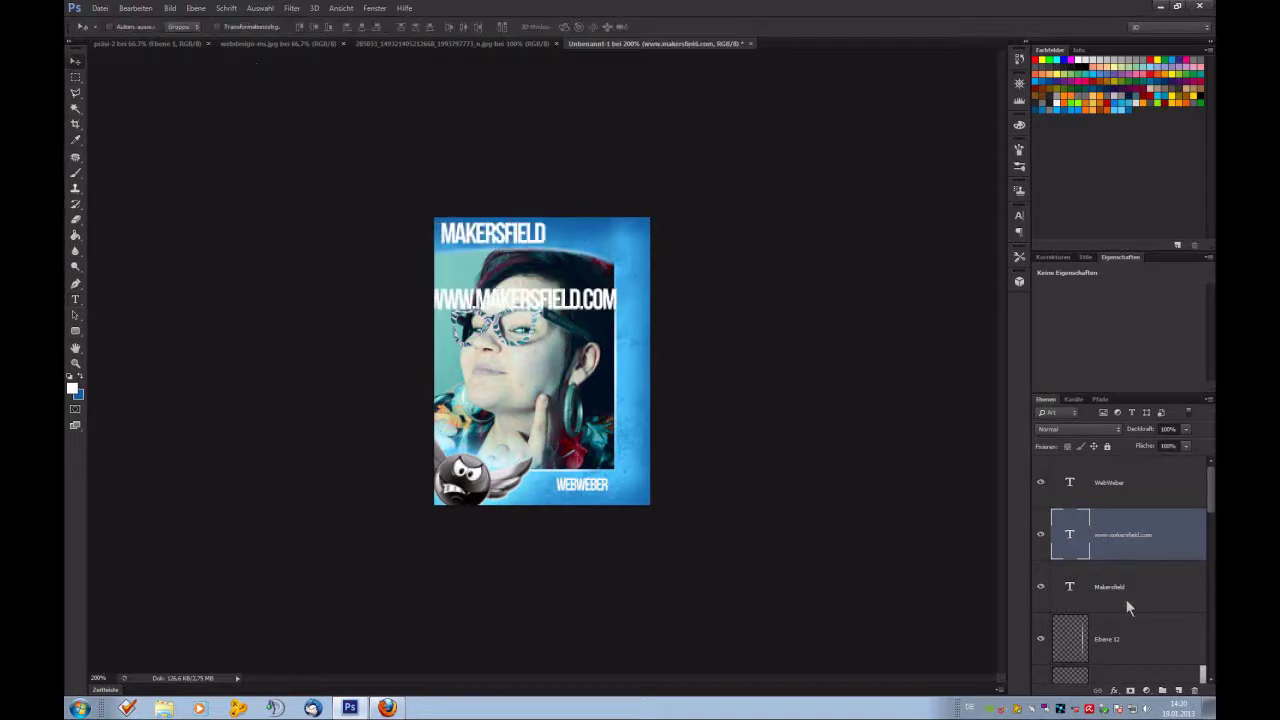
{"action": "double_click", "coordinate": [1070, 535]}
{"action": "left_click", "coordinate": [316, 28]}
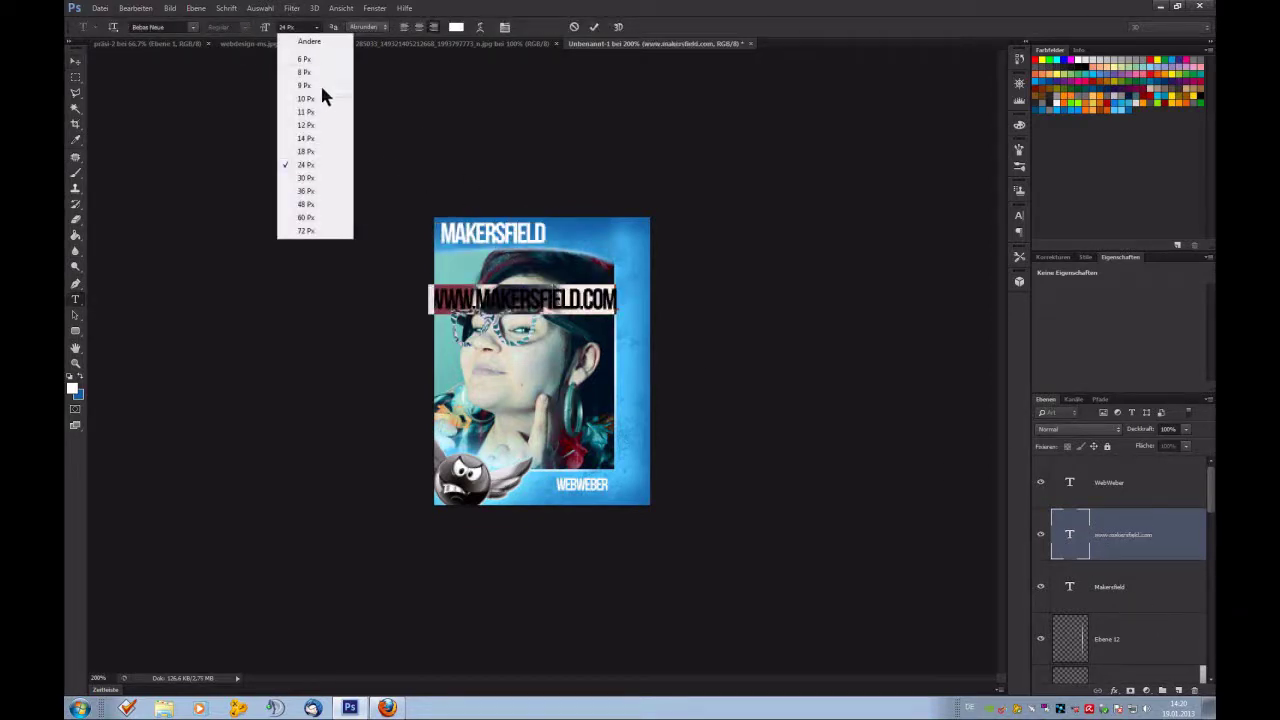
{"action": "left_click", "coordinate": [306, 126]}
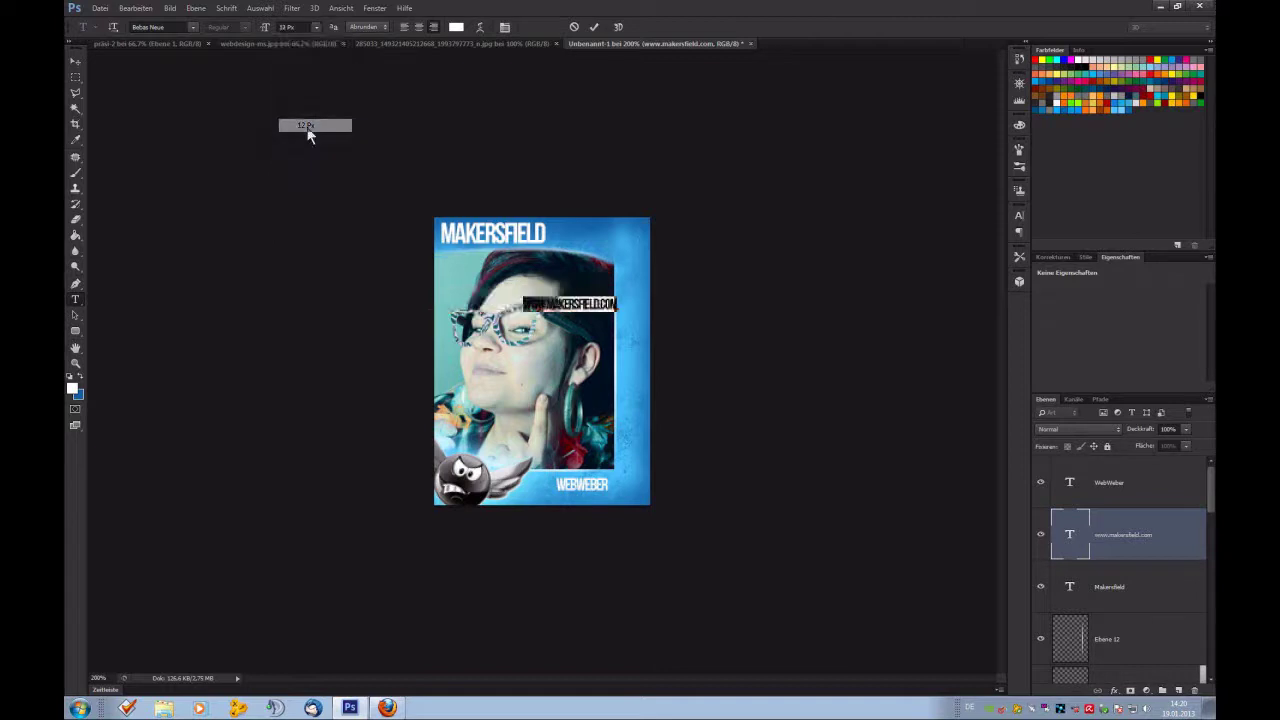
{"action": "left_click", "coordinate": [80, 65]}
{"action": "left_click_drag", "start_coordinate": [597, 200], "coordinate": [624, 128]}
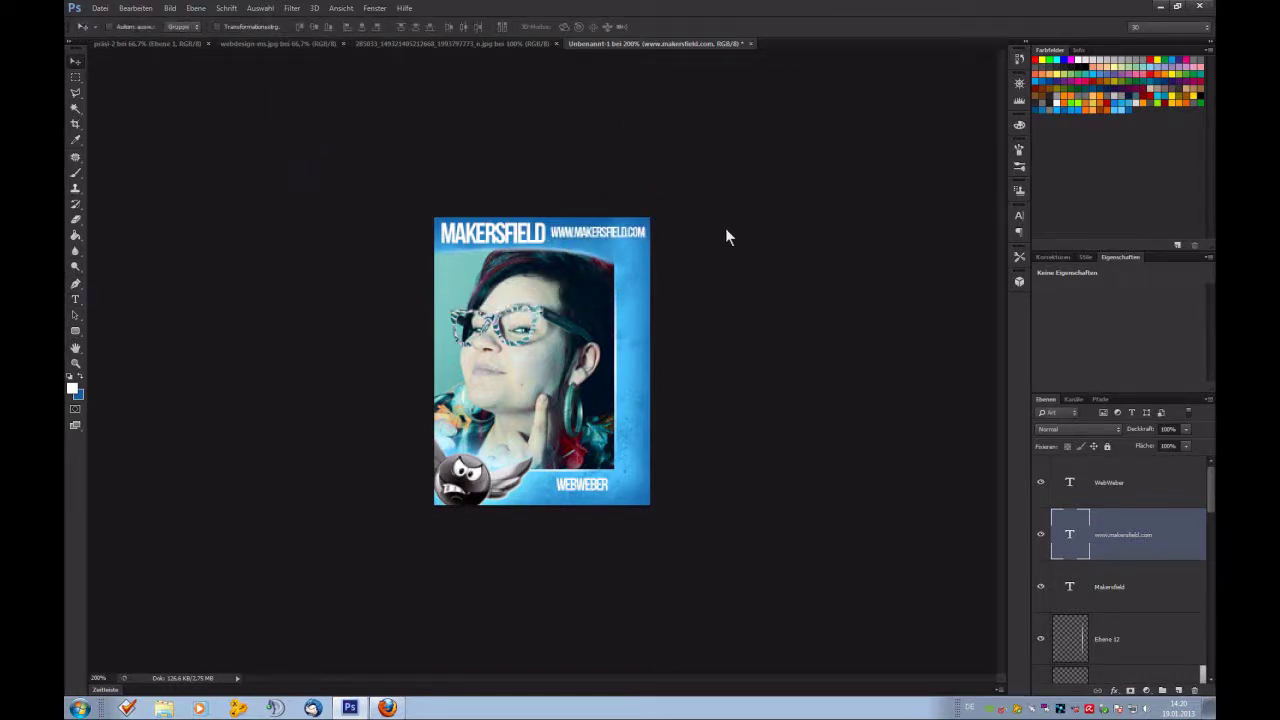
{"action": "left_click_drag", "start_coordinate": [1185, 430], "coordinate": [1151, 447]}
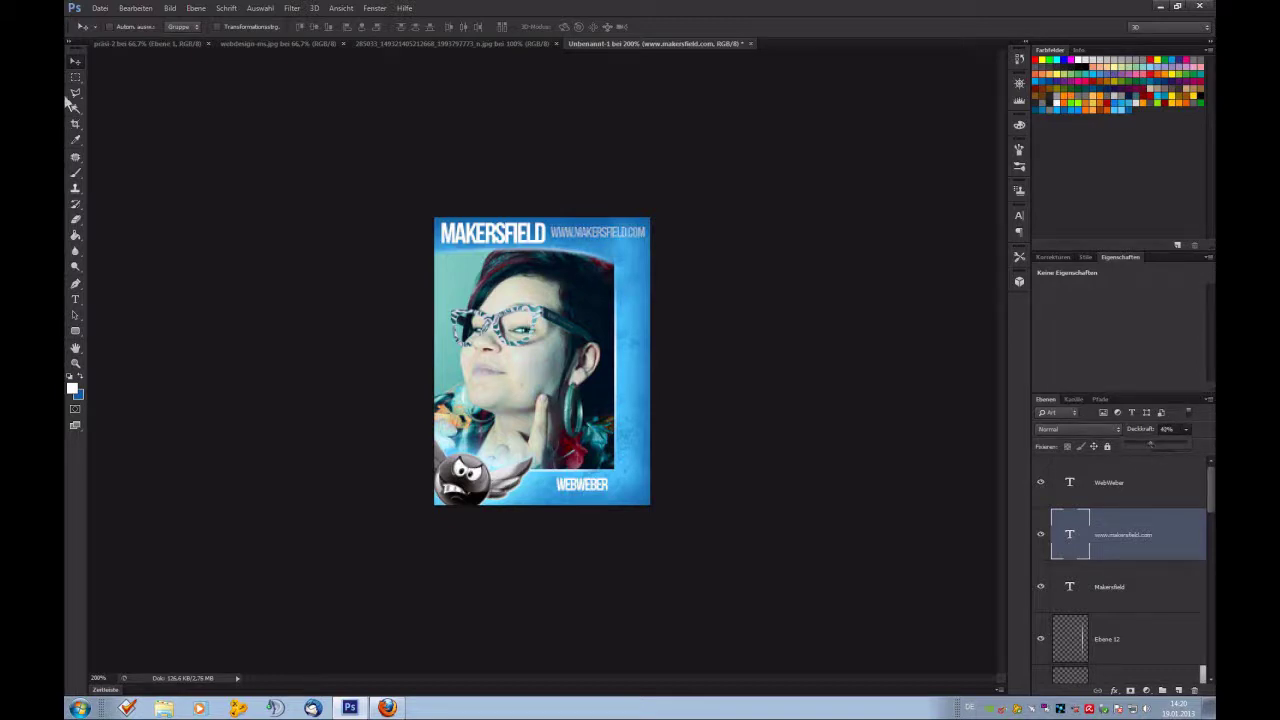
{"action": "key", "text": "ctrl+1"}
{"action": "key", "text": "ctrl+plus"}
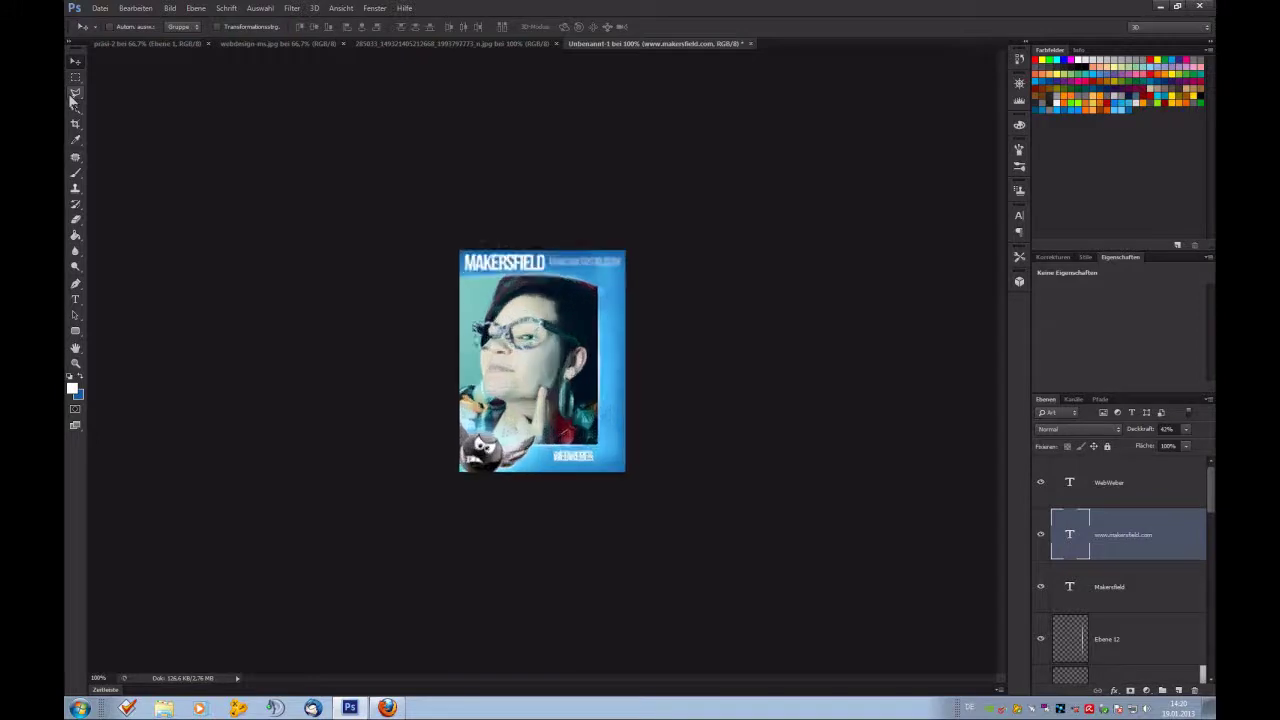
{"action": "key", "text": "ctrl+minus"}
{"action": "key", "text": "ctrl+plus"}
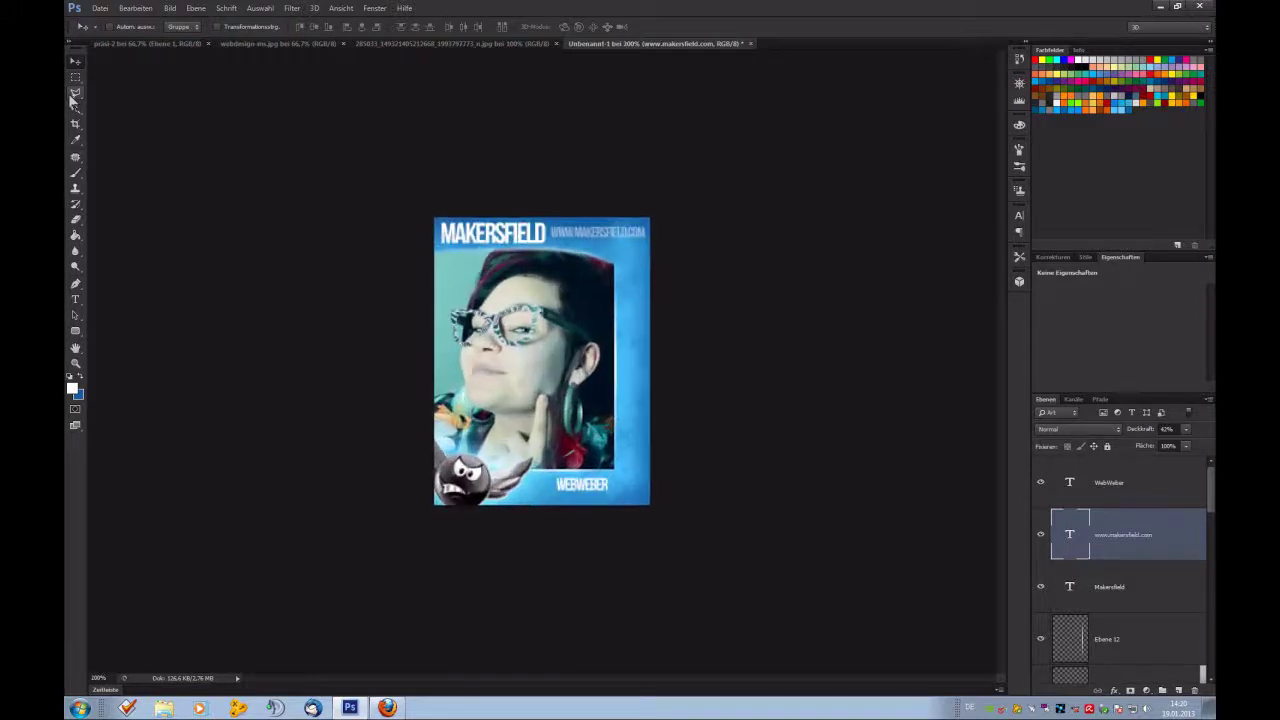
{"action": "double_click", "coordinate": [1072, 537]}
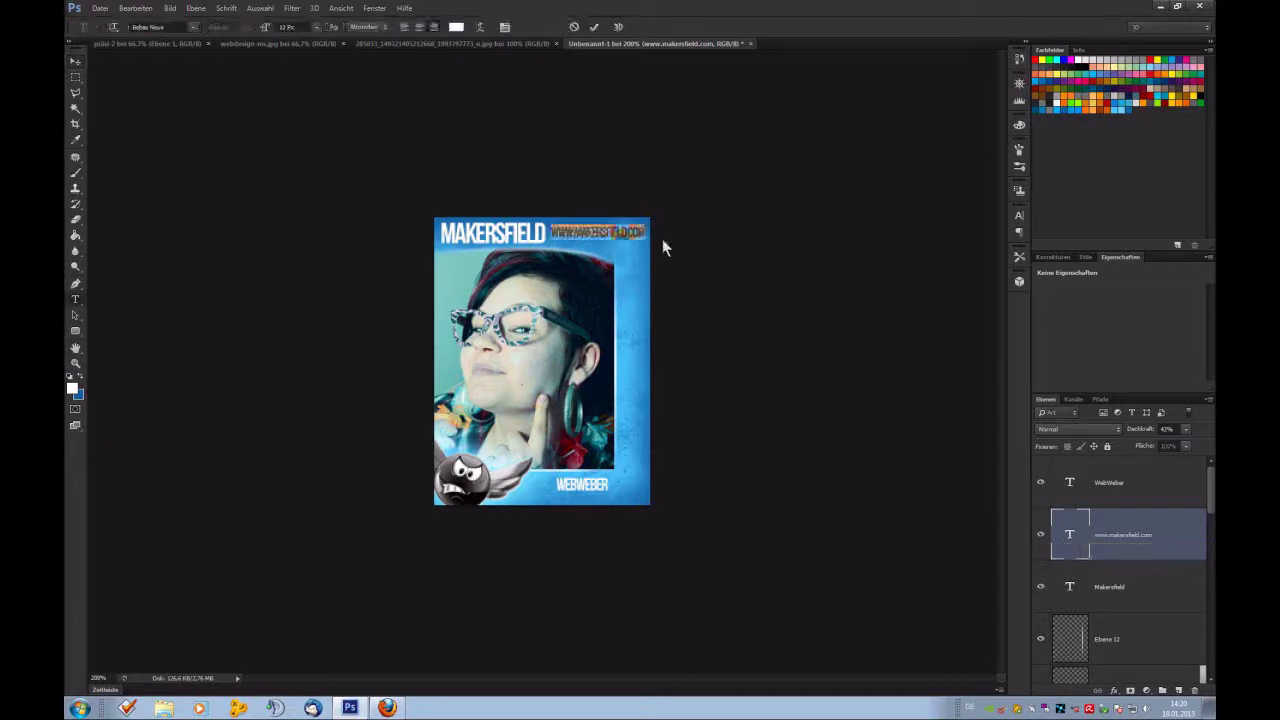
{"action": "left_click", "coordinate": [558, 239]}
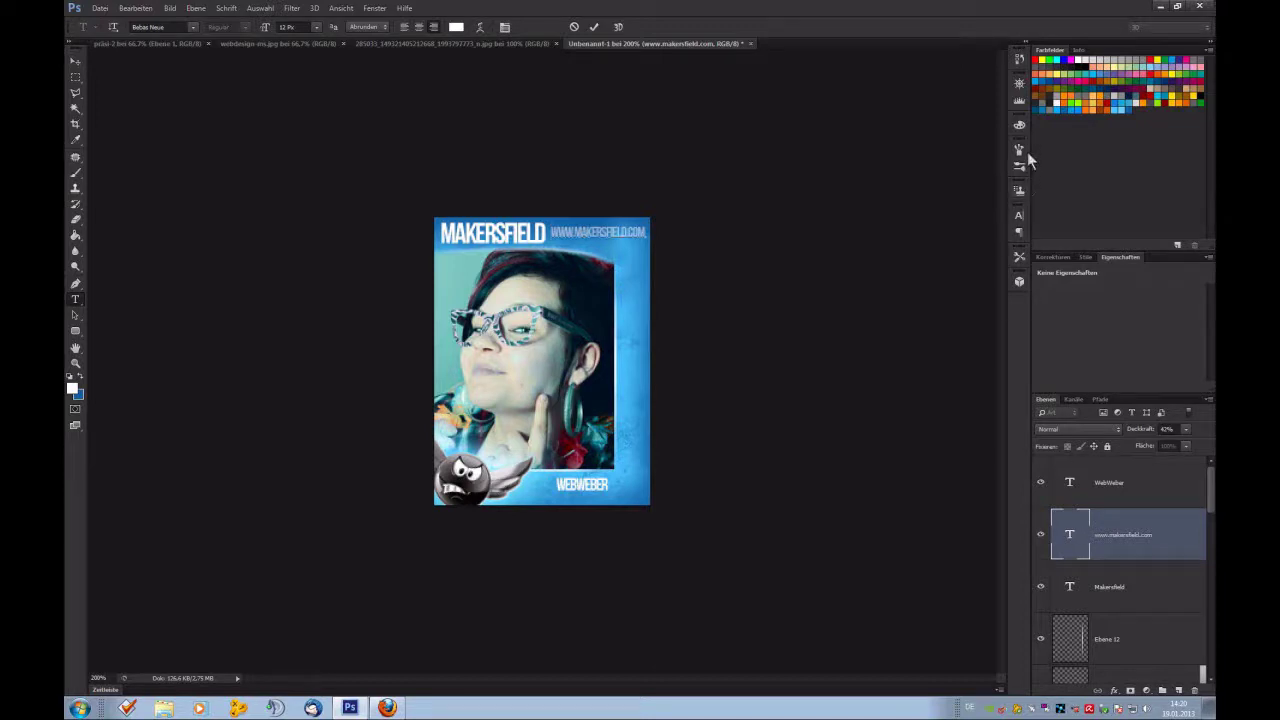
{"action": "left_click", "coordinate": [1020, 230]}
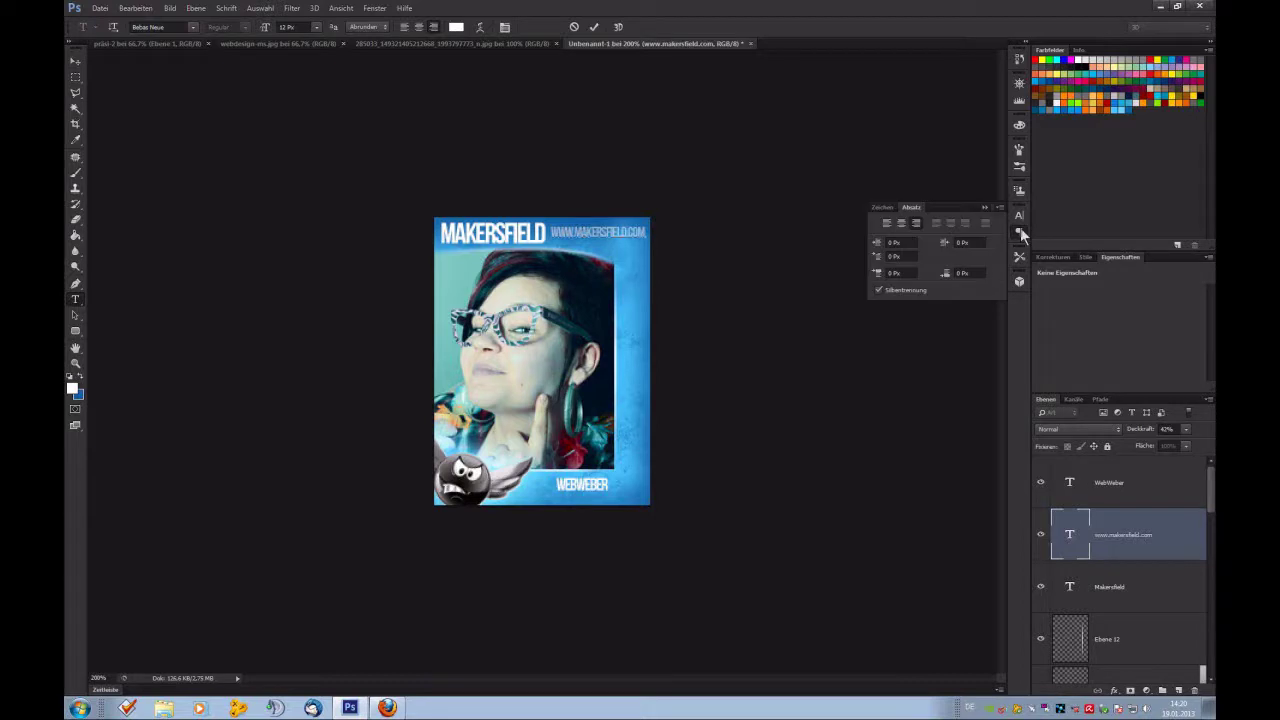
{"action": "left_click", "coordinate": [1020, 230]}
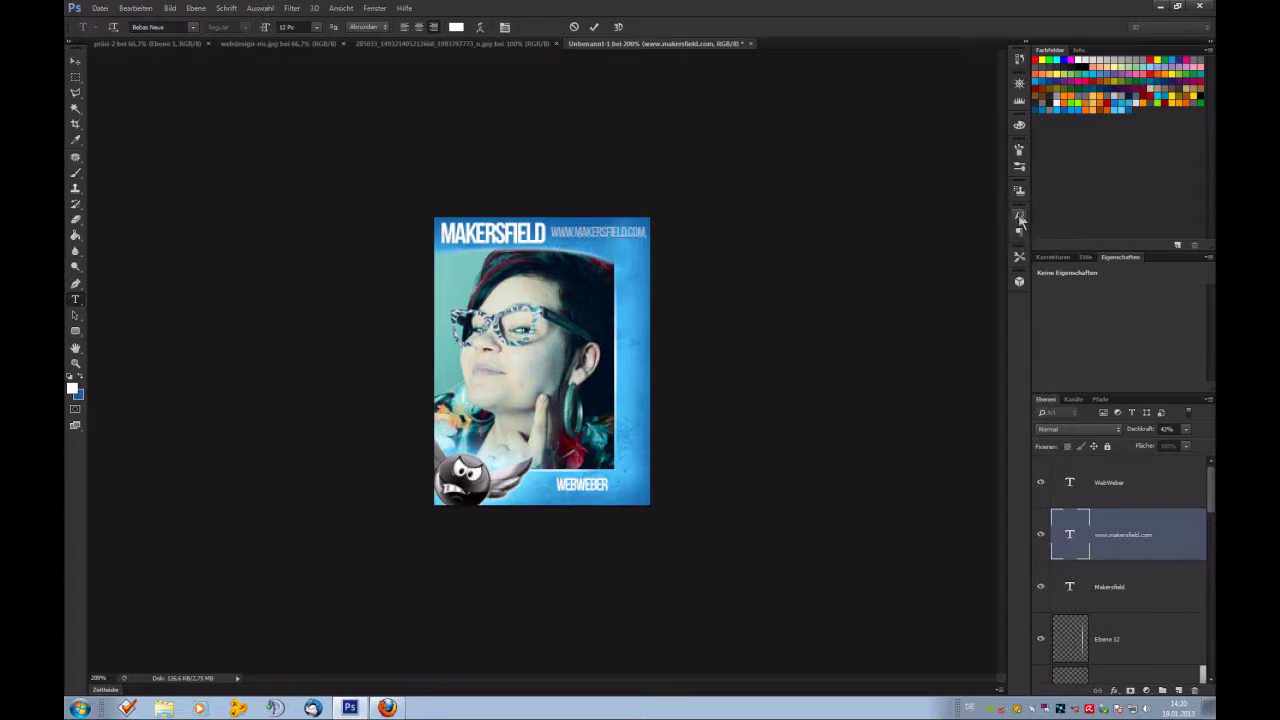
{"action": "left_click", "coordinate": [1020, 219]}
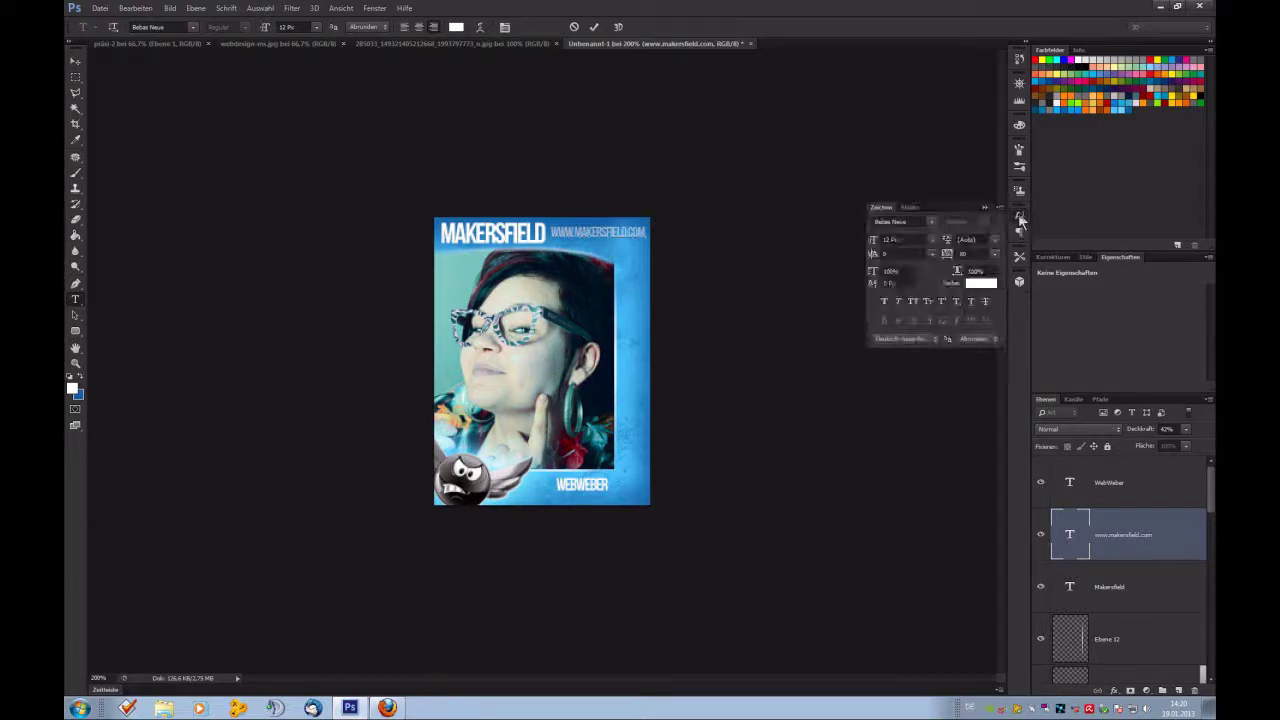
{"action": "left_click", "coordinate": [374, 8]}
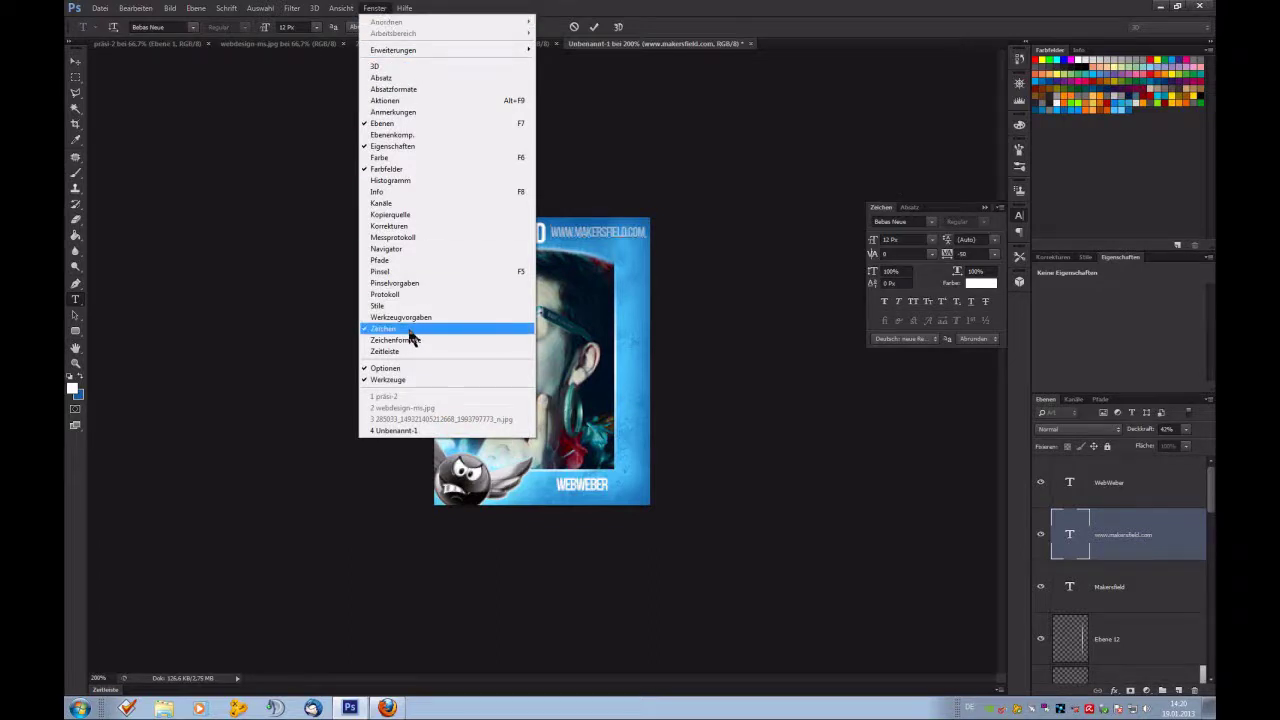
{"action": "left_click", "coordinate": [986, 258]}
{"action": "left_click", "coordinate": [991, 256]}
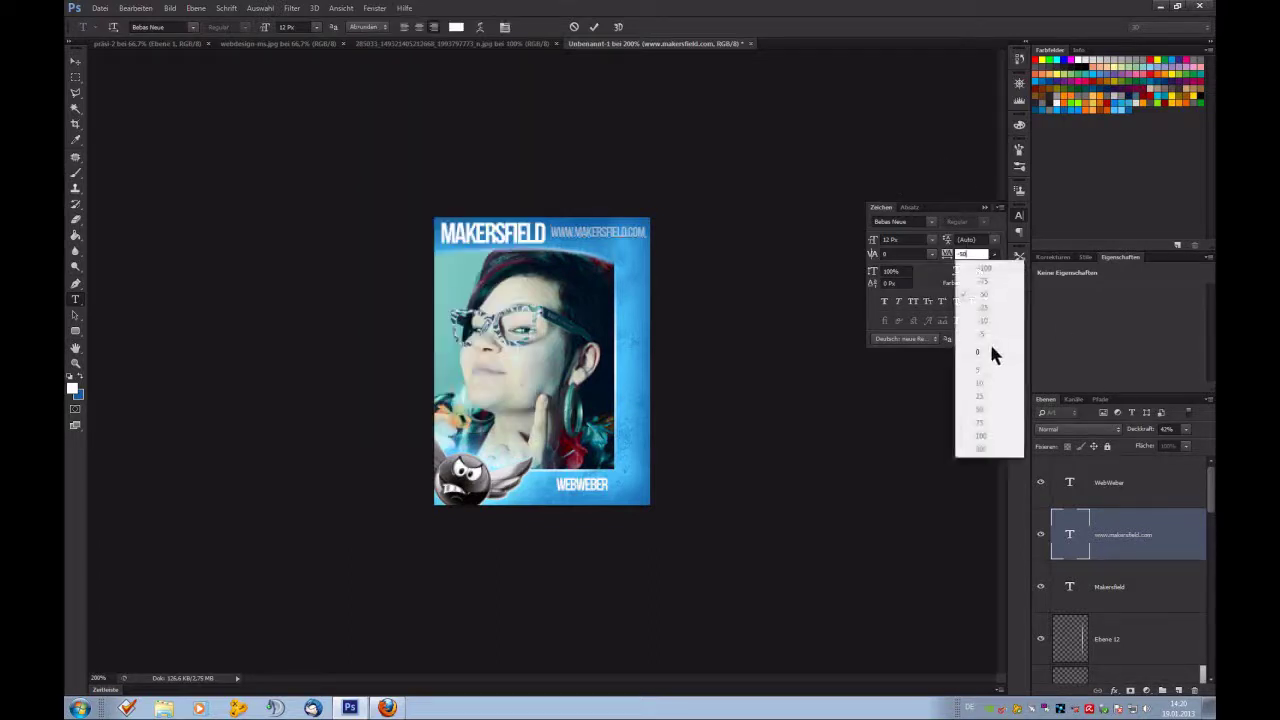
{"action": "left_click", "coordinate": [991, 354]}
{"action": "key", "text": "ctrl"}
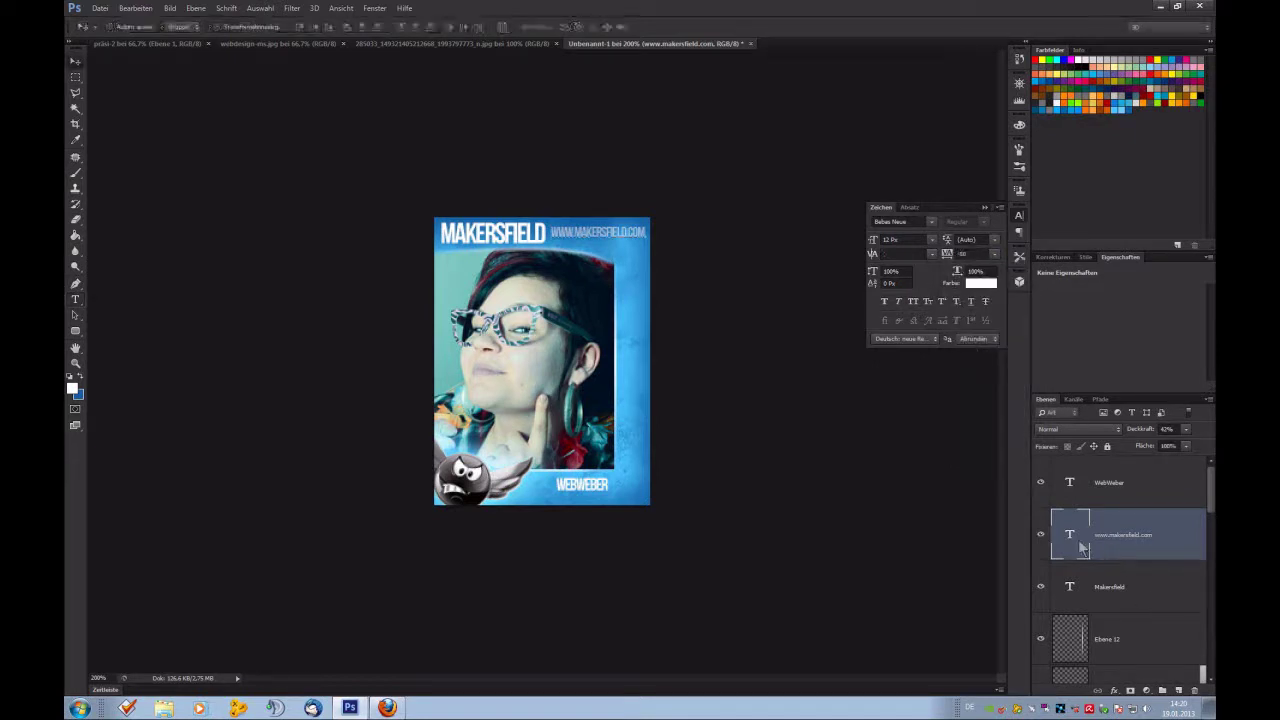
{"action": "double_click", "coordinate": [1082, 547]}
{"action": "left_click", "coordinate": [996, 254]}
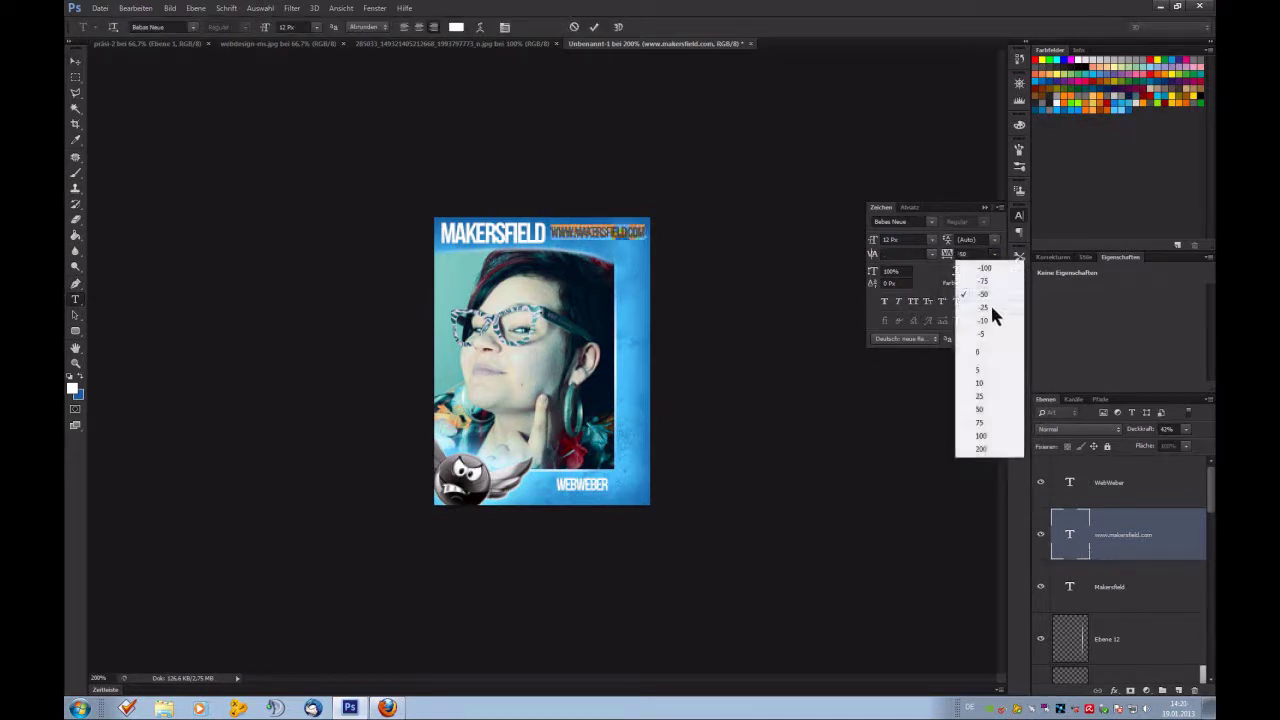
{"action": "left_click", "coordinate": [988, 267]}
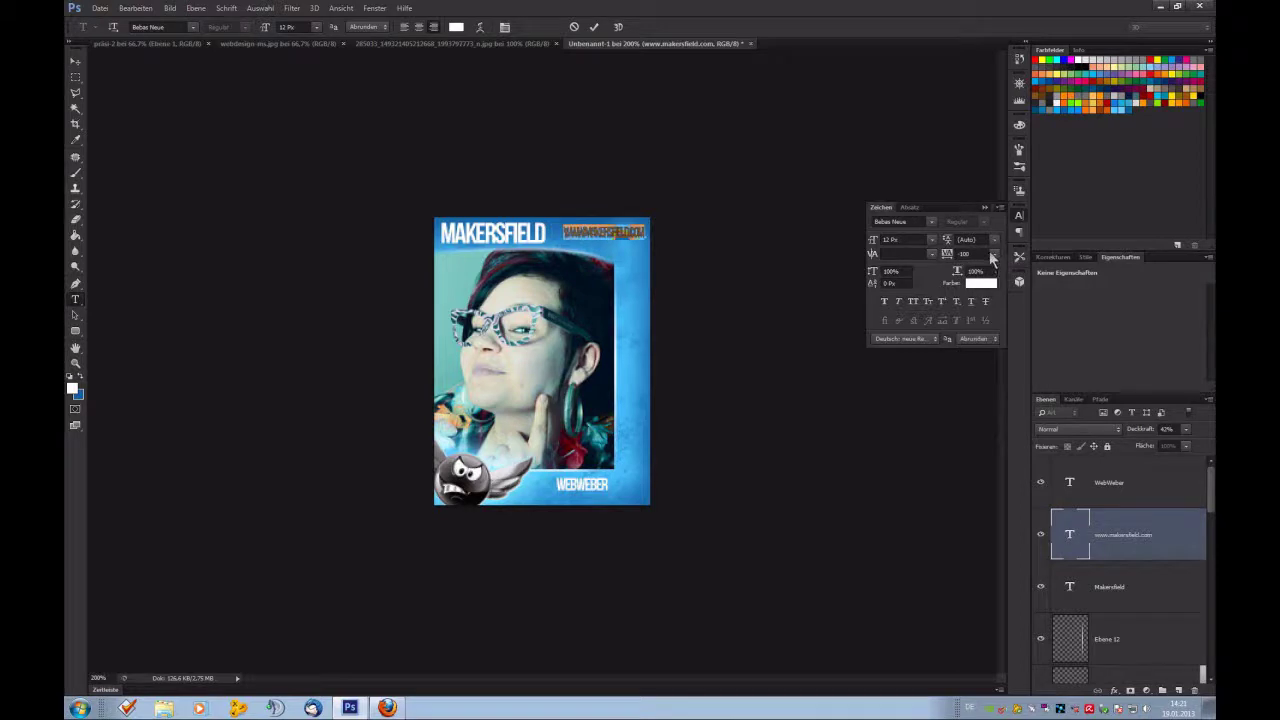
{"action": "left_click", "coordinate": [992, 254]}
{"action": "left_click", "coordinate": [990, 408]}
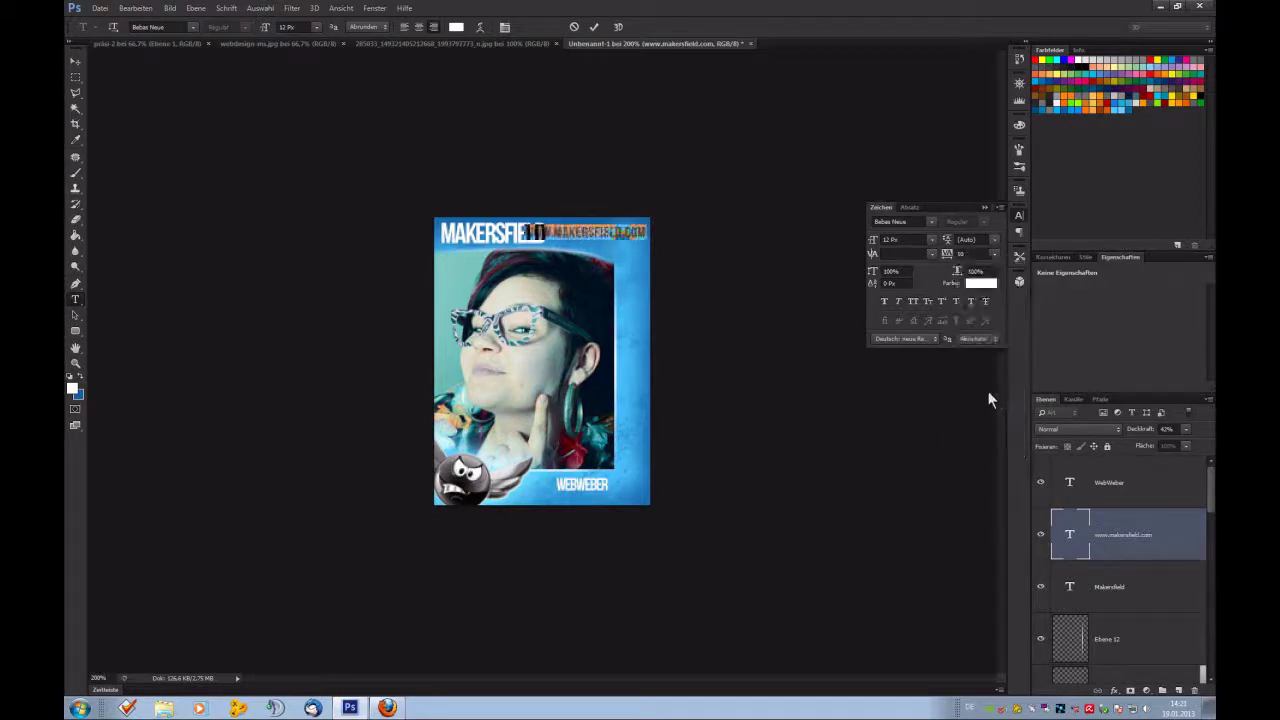
{"action": "left_click", "coordinate": [594, 27]}
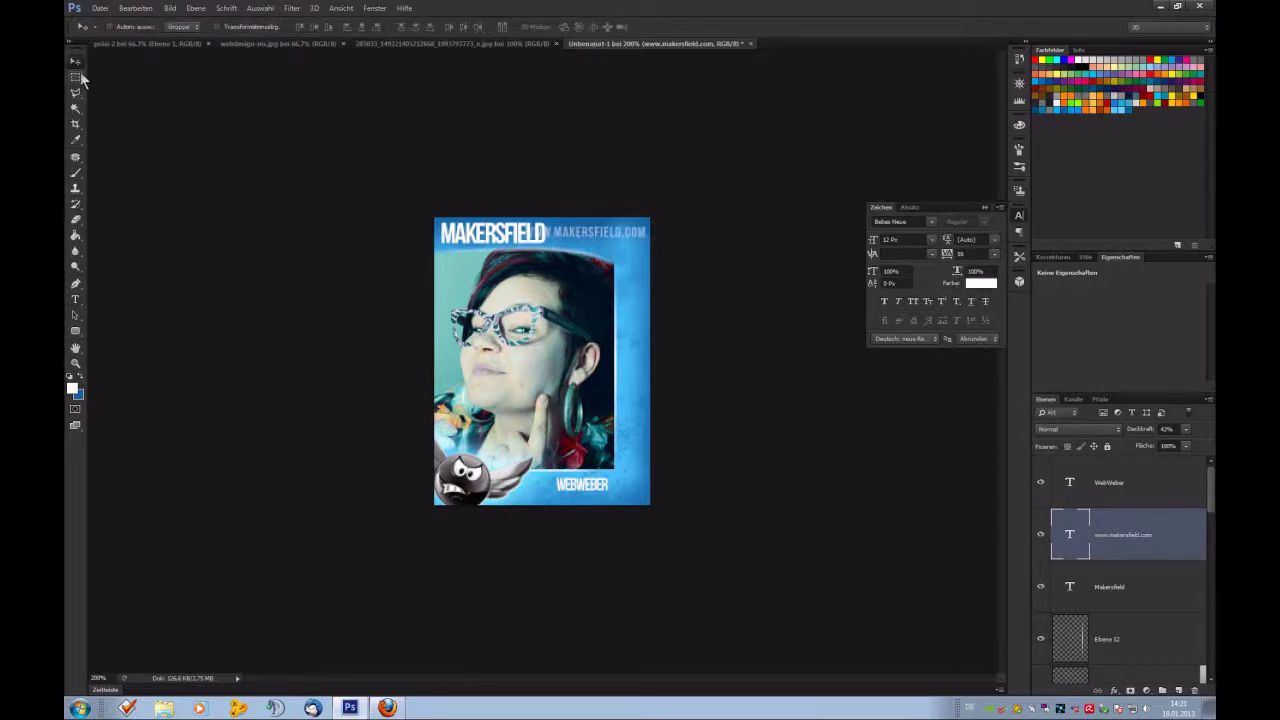
Nudge the website text slightly down and rasterize it by merging it with a new empty layer.
{"action": "mouse_move", "coordinate": [644, 240]}
{"action": "left_mouse_down"}
{"action": "mouse_move", "coordinate": [588, 267]}
{"action": "mouse_move", "coordinate": [638, 483]}
{"action": "mouse_move", "coordinate": [628, 301]}
{"action": "mouse_move", "coordinate": [644, 211]}
{"action": "mouse_move", "coordinate": [622, 236]}
{"action": "mouse_move", "coordinate": [651, 211]}
{"action": "mouse_move", "coordinate": [658, 294]}
{"action": "mouse_move", "coordinate": [654, 205]}
{"action": "mouse_move", "coordinate": [600, 330]}
{"action": "mouse_move", "coordinate": [619, 231]}
{"action": "mouse_move", "coordinate": [640, 218]}
{"action": "left_mouse_up"}
{"action": "key", "text": "Down"}
{"action": "key", "text": "Down"}
{"action": "left_click", "coordinate": [1178, 690]}
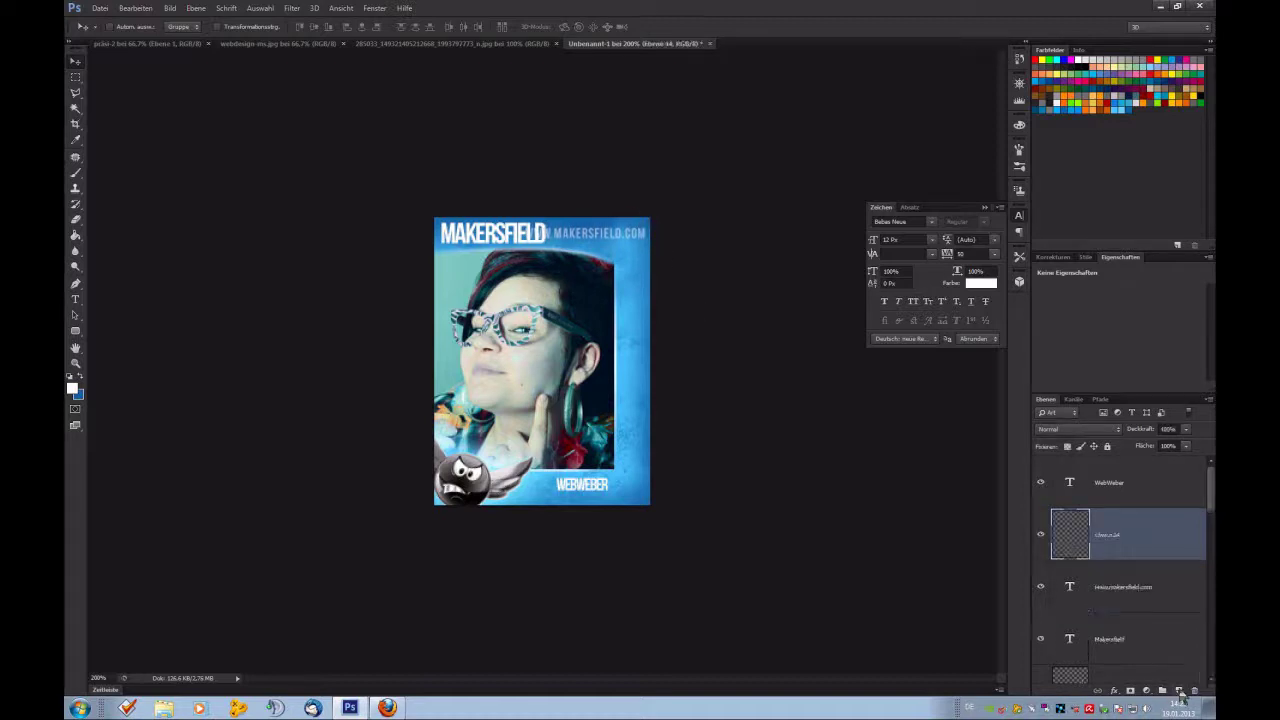
{"action": "key", "text": "ctrl+e"}
{"action": "left_click", "coordinate": [75, 76]}
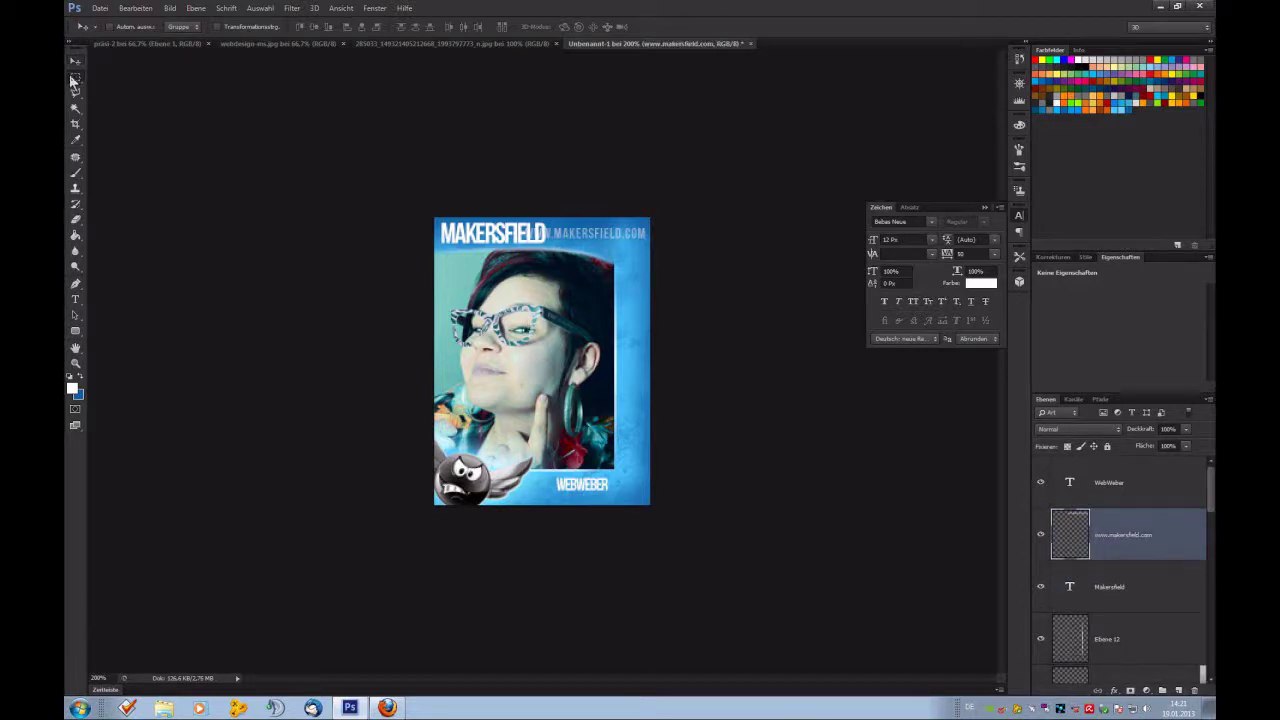
{"action": "left_click_drag", "start_coordinate": [456, 216], "coordinate": [553, 248]}
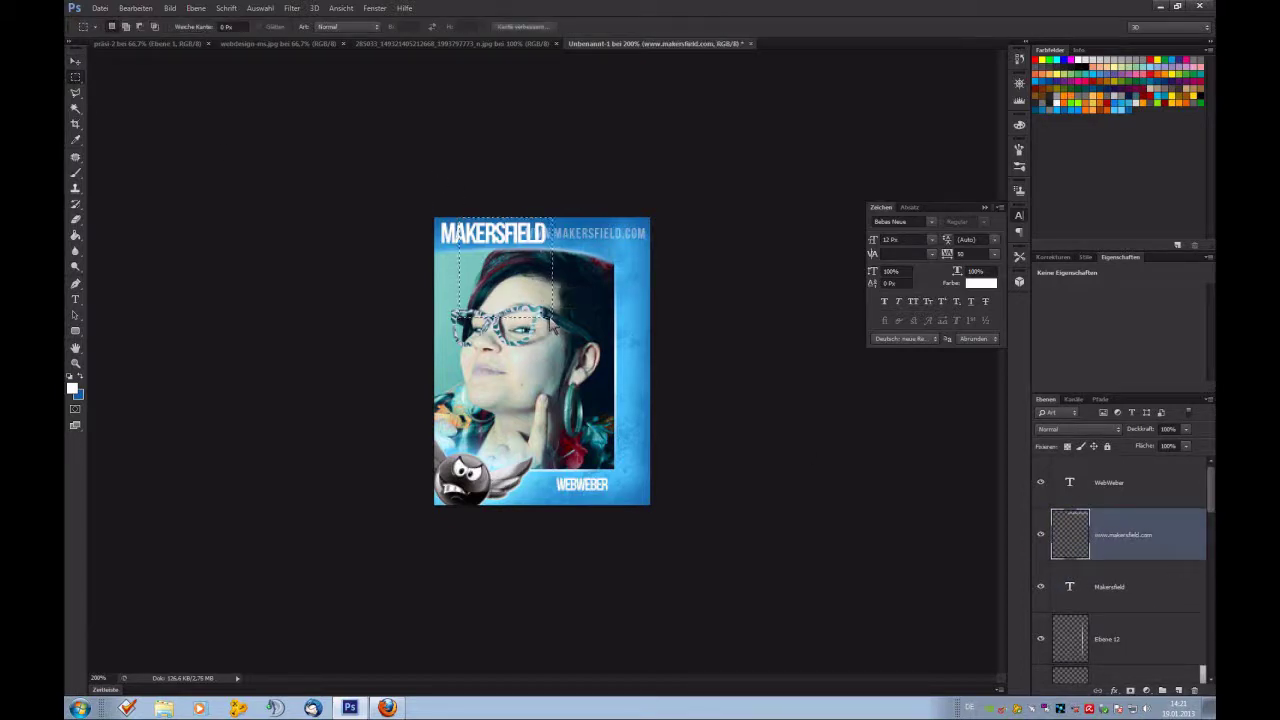
{"action": "key", "text": "Delete"}
{"action": "key", "text": "ctrl+d"}
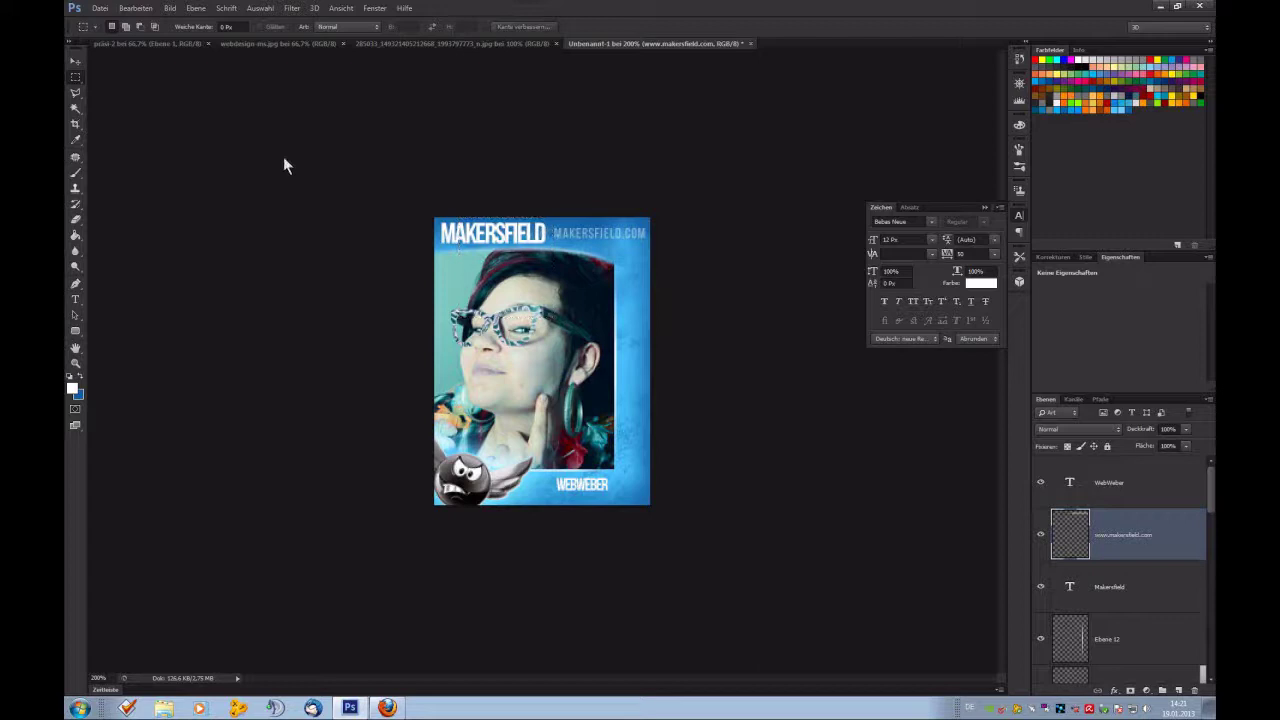
{"action": "left_click", "coordinate": [76, 61]}
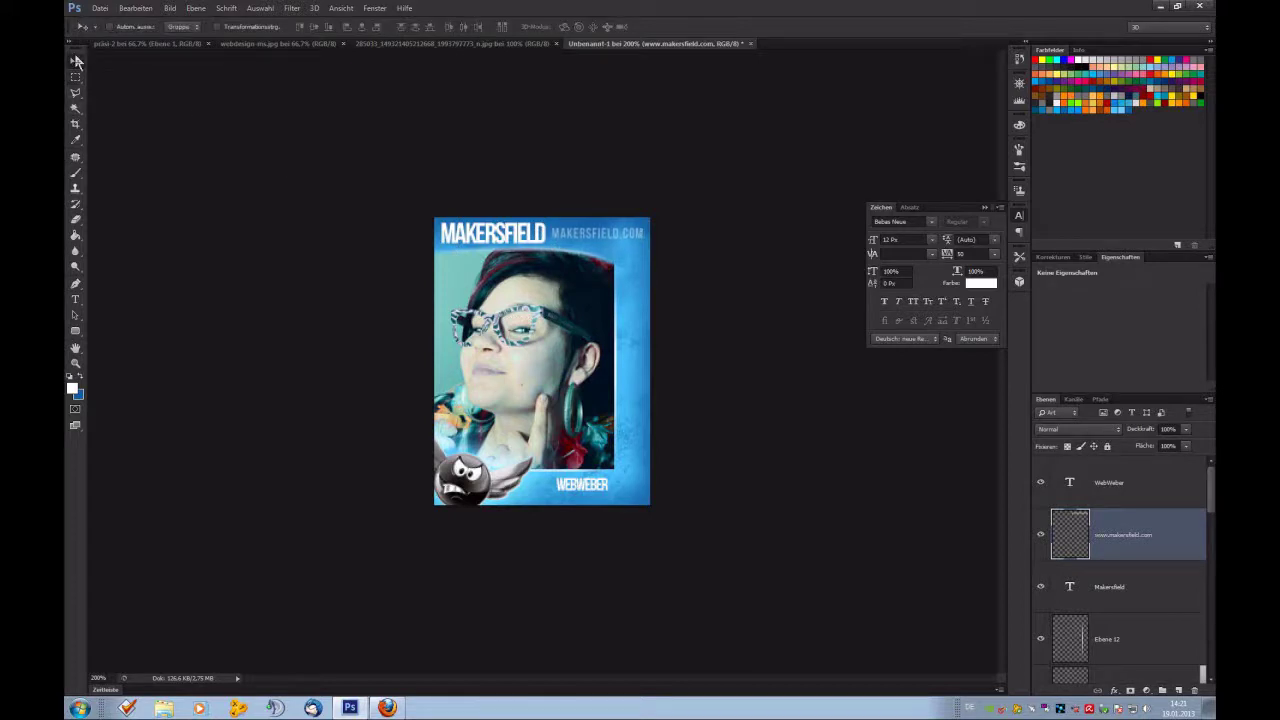
Add a Bevel and Emboss effect with a size of 0 px to the Makersfield text layer.
{"action": "left_click", "coordinate": [1128, 584]}
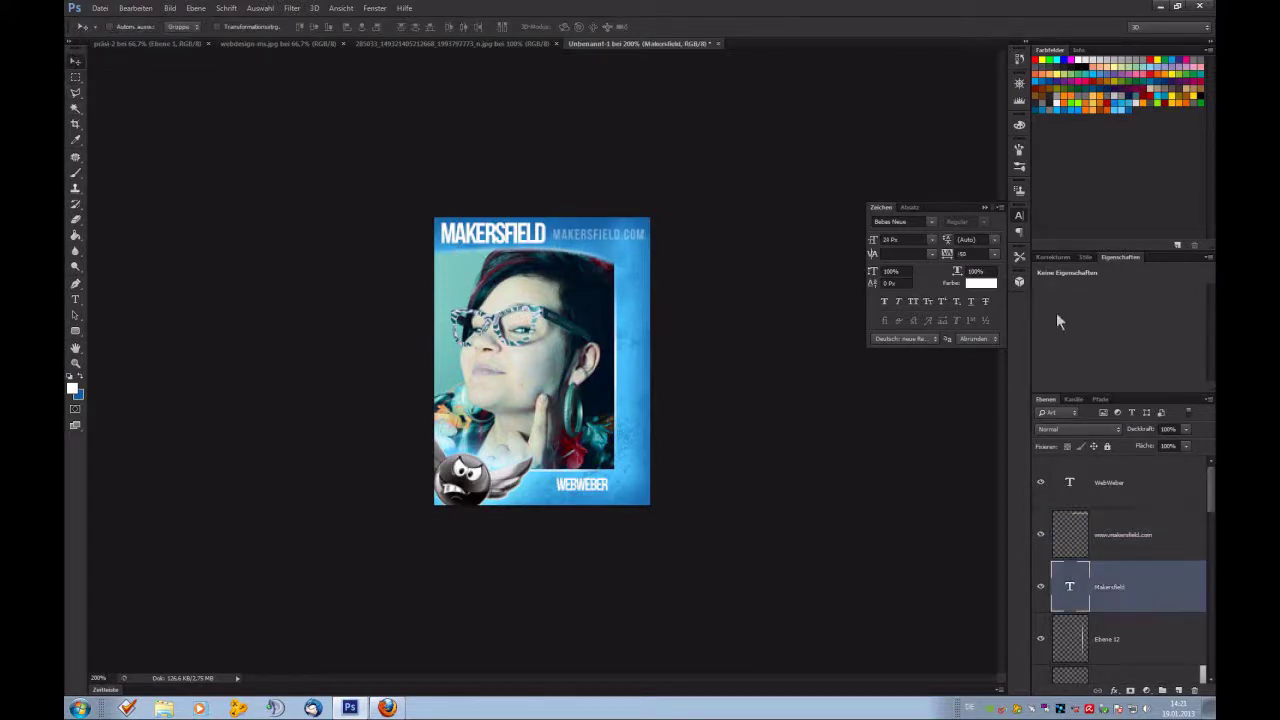
{"action": "left_click", "coordinate": [1084, 257]}
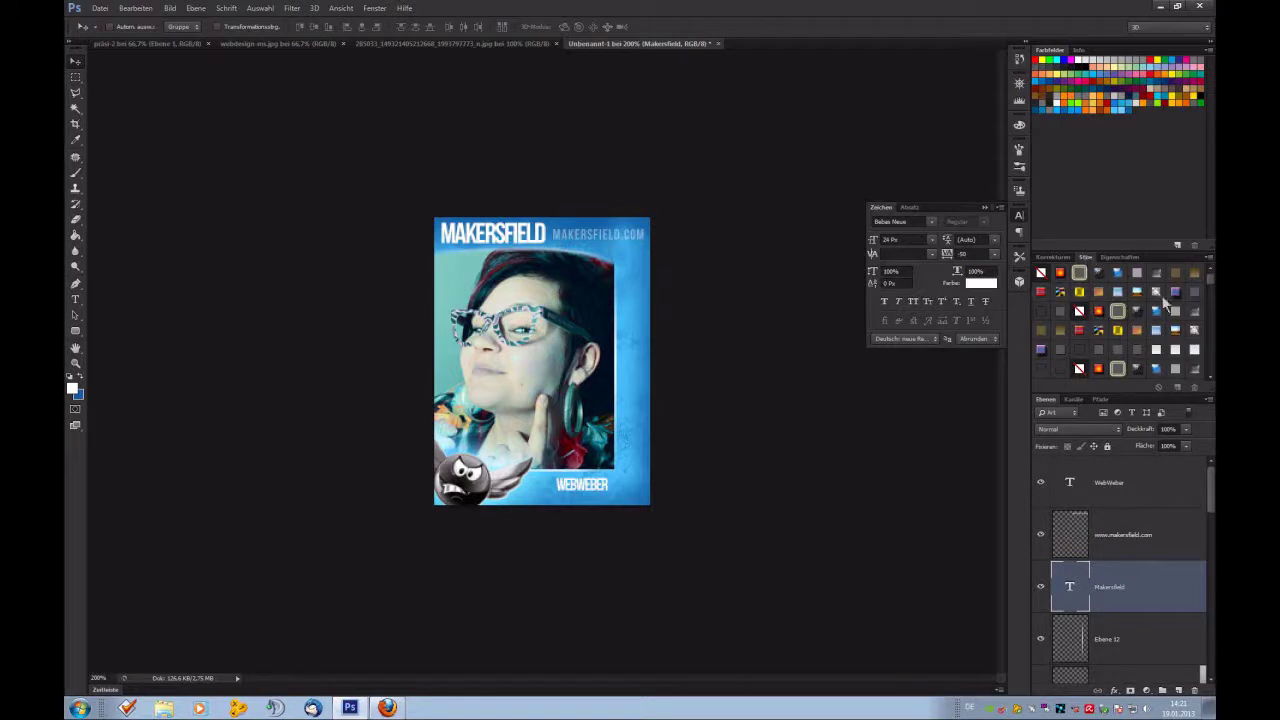
{"action": "scroll", "coordinate": [1126, 329], "scroll_direction": "down", "scroll_amount": 1}
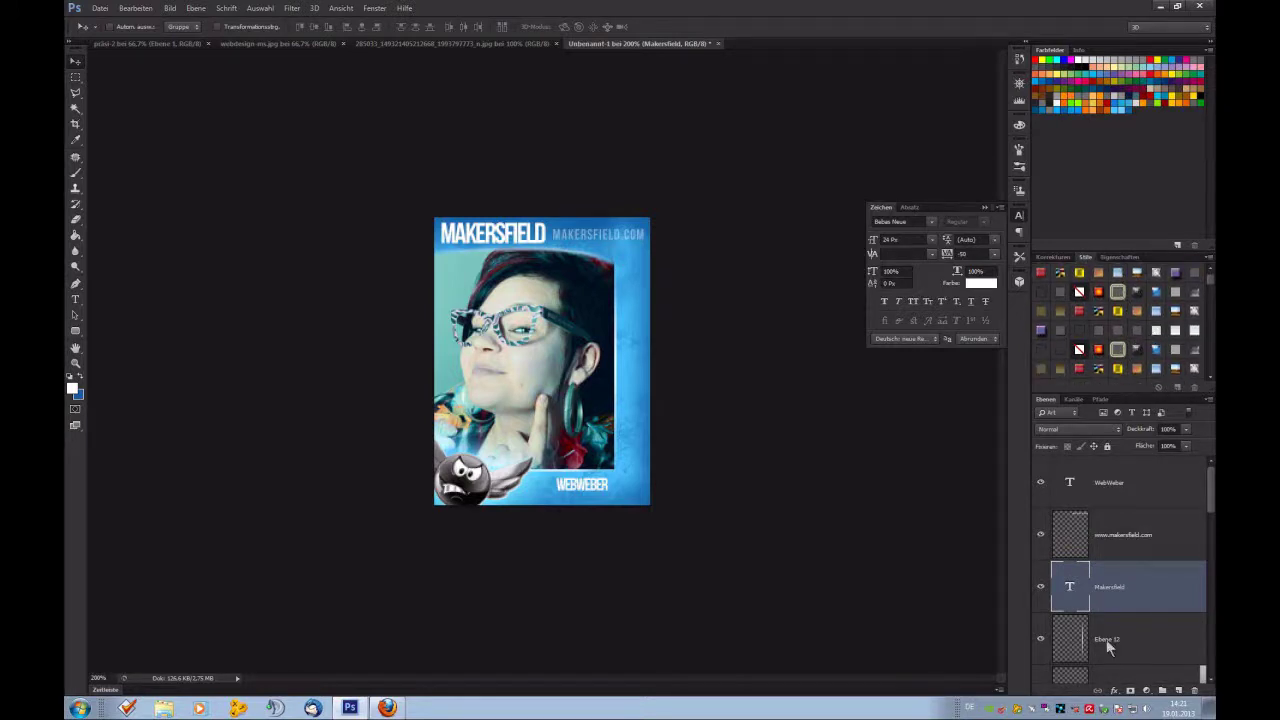
{"action": "left_click", "coordinate": [1116, 691]}
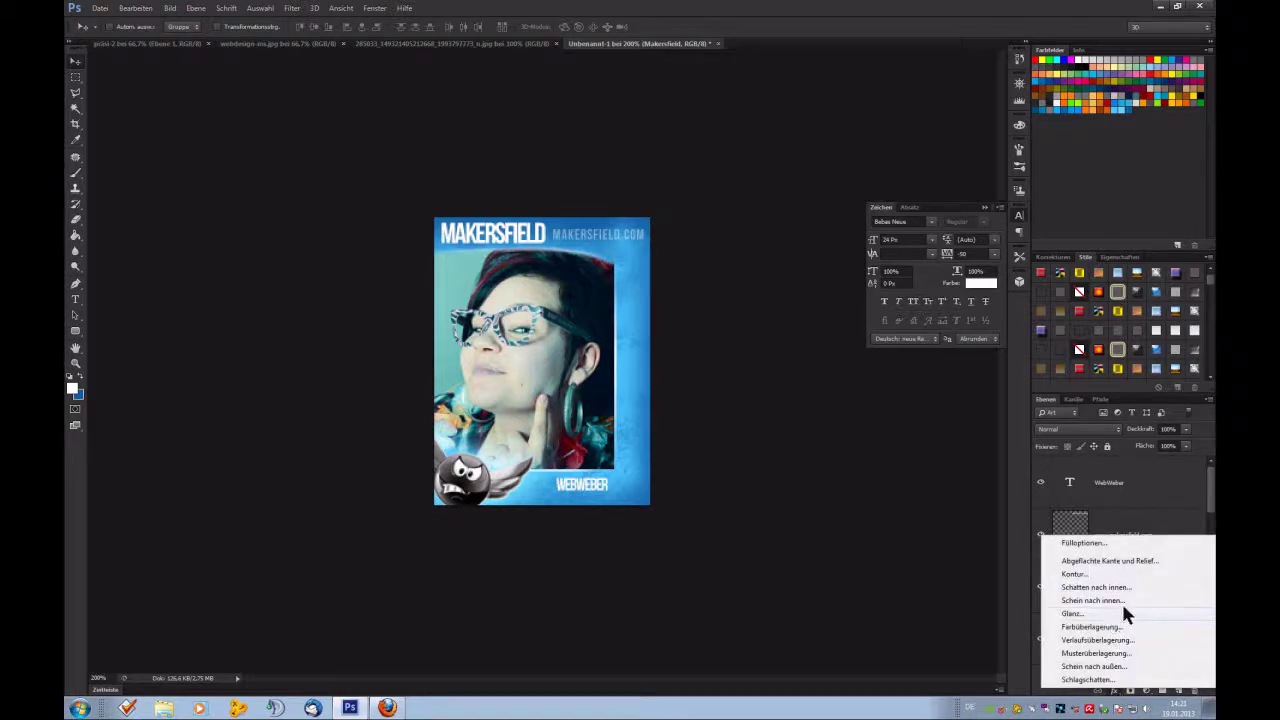
{"action": "left_click", "coordinate": [1124, 563]}
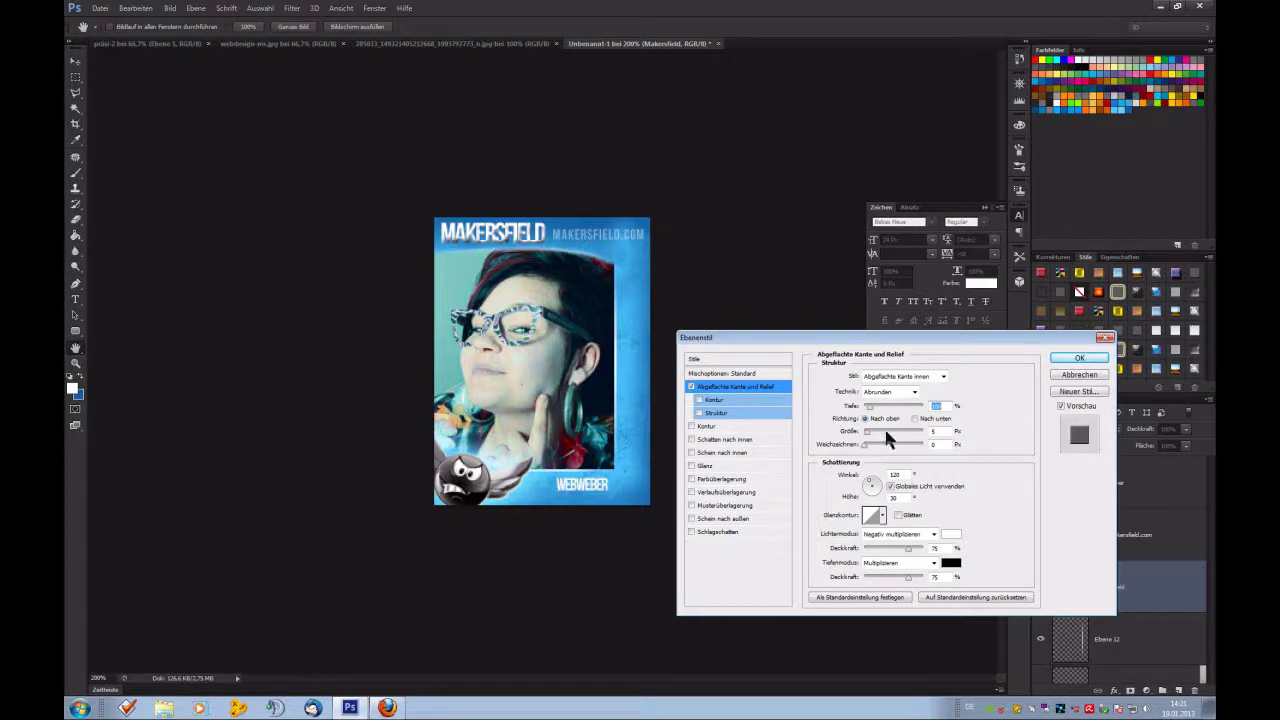
{"action": "left_click_drag", "start_coordinate": [864, 427], "coordinate": [861, 428]}
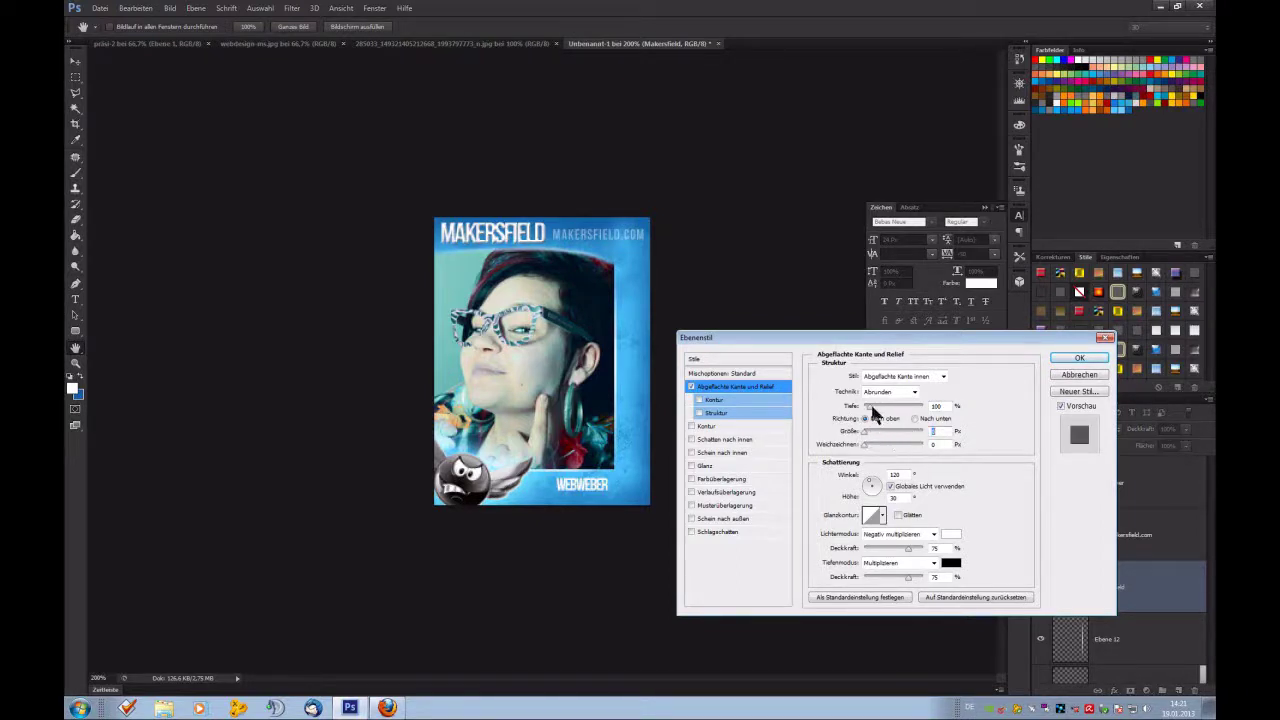
Set the bevel's depth to 184% and highlight opacity to 39%, reduce its shadow opacity, and apply the layer style.
{"action": "left_click", "coordinate": [869, 404]}
{"action": "left_click", "coordinate": [907, 548]}
{"action": "left_click_drag", "start_coordinate": [908, 577], "coordinate": [885, 583]}
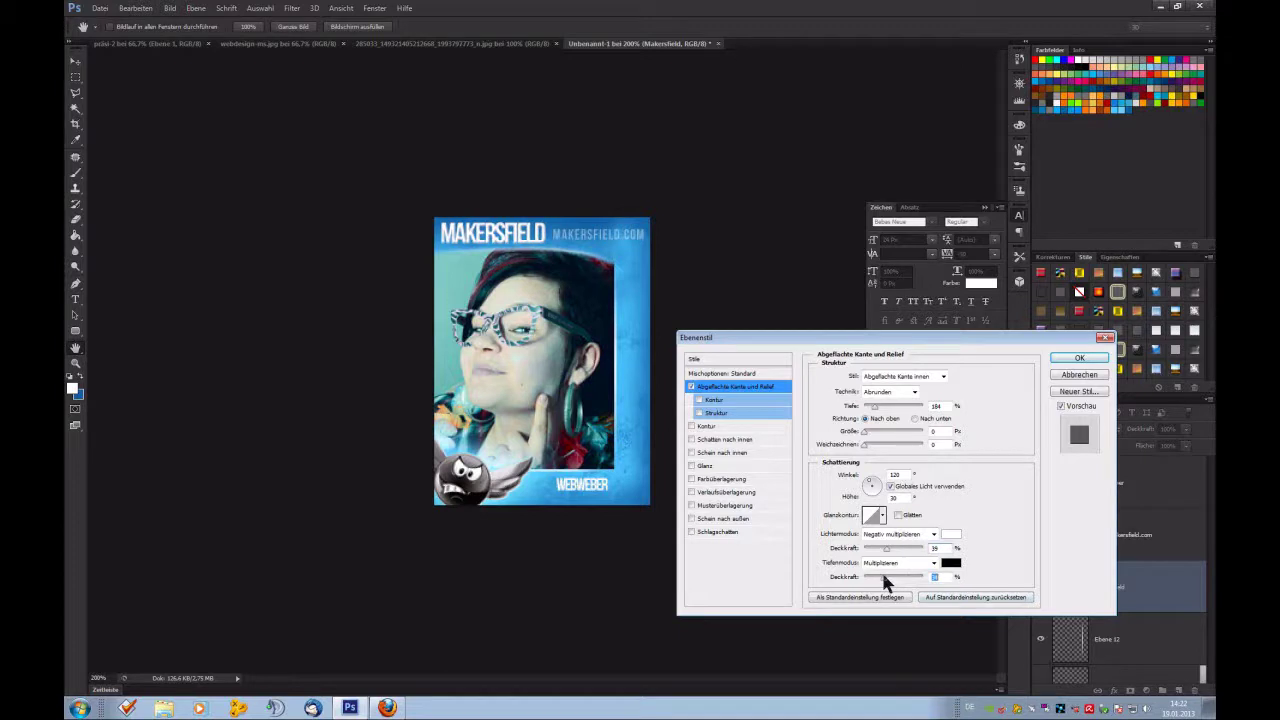
{"action": "left_click", "coordinate": [1079, 358]}
{"action": "left_click", "coordinate": [985, 209]}
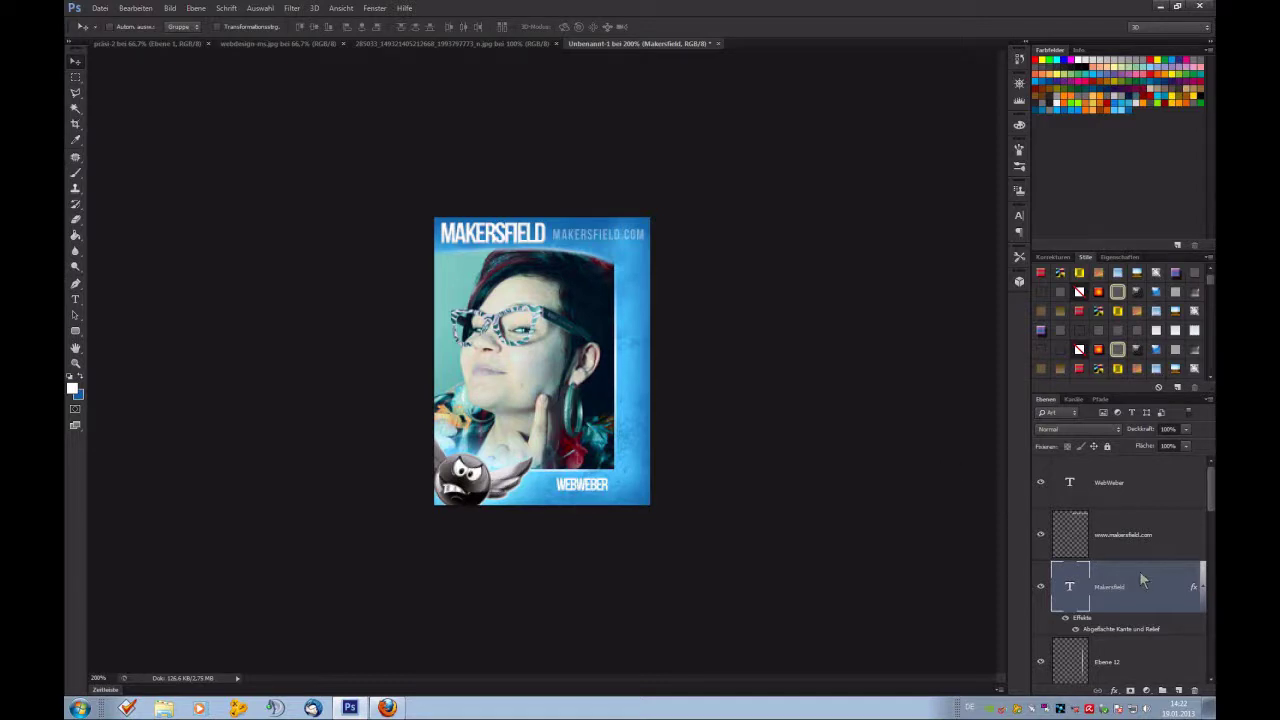
Duplicate the Makersfield text layer, rotate the copy 90° clockwise and place it on the vertical blue strip beside the portrait.
{"action": "key", "text": "ctrl+j"}
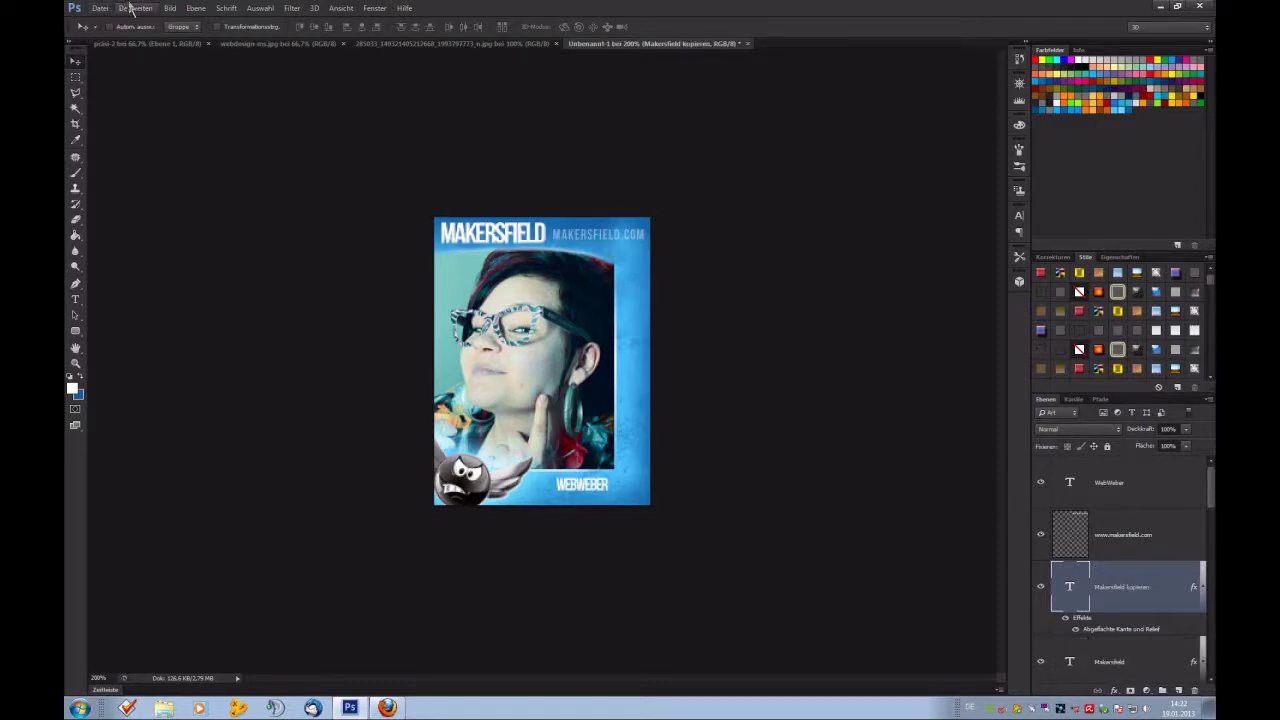
{"action": "left_click", "coordinate": [133, 8]}
{"action": "mouse_move", "coordinate": [196, 244]}
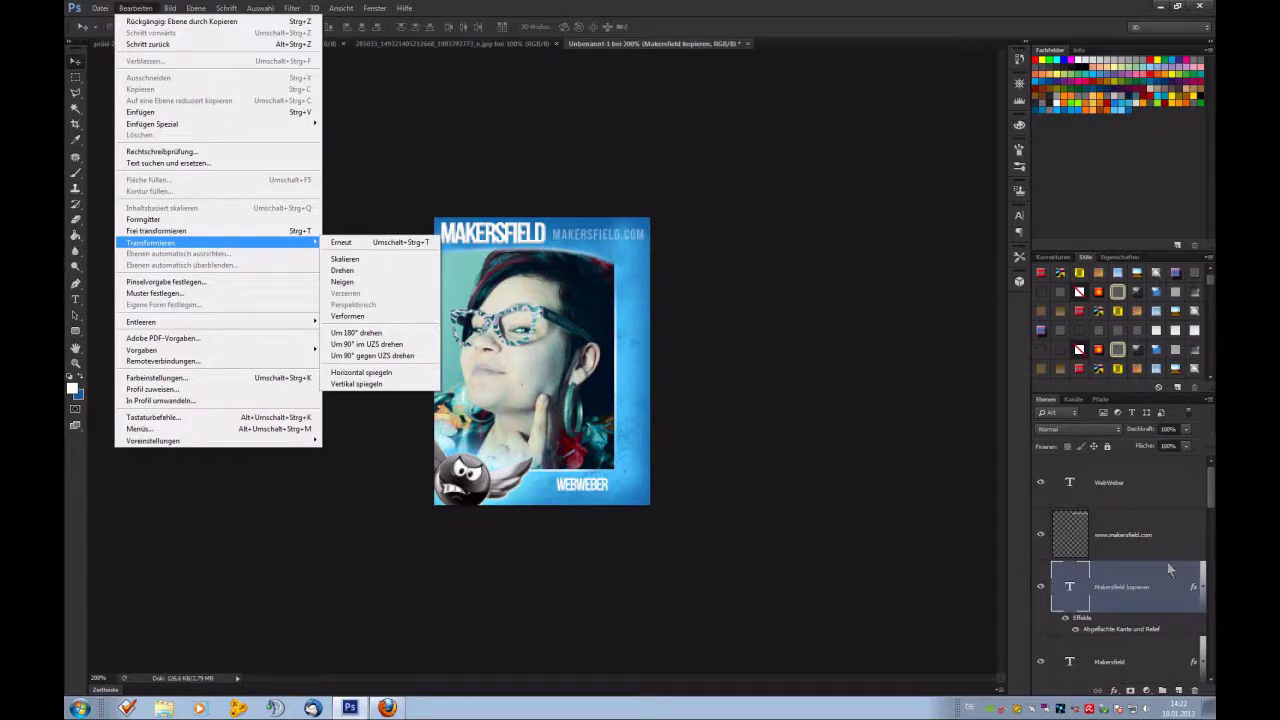
{"action": "left_click", "coordinate": [403, 346]}
{"action": "left_click_drag", "start_coordinate": [445, 222], "coordinate": [653, 372]}
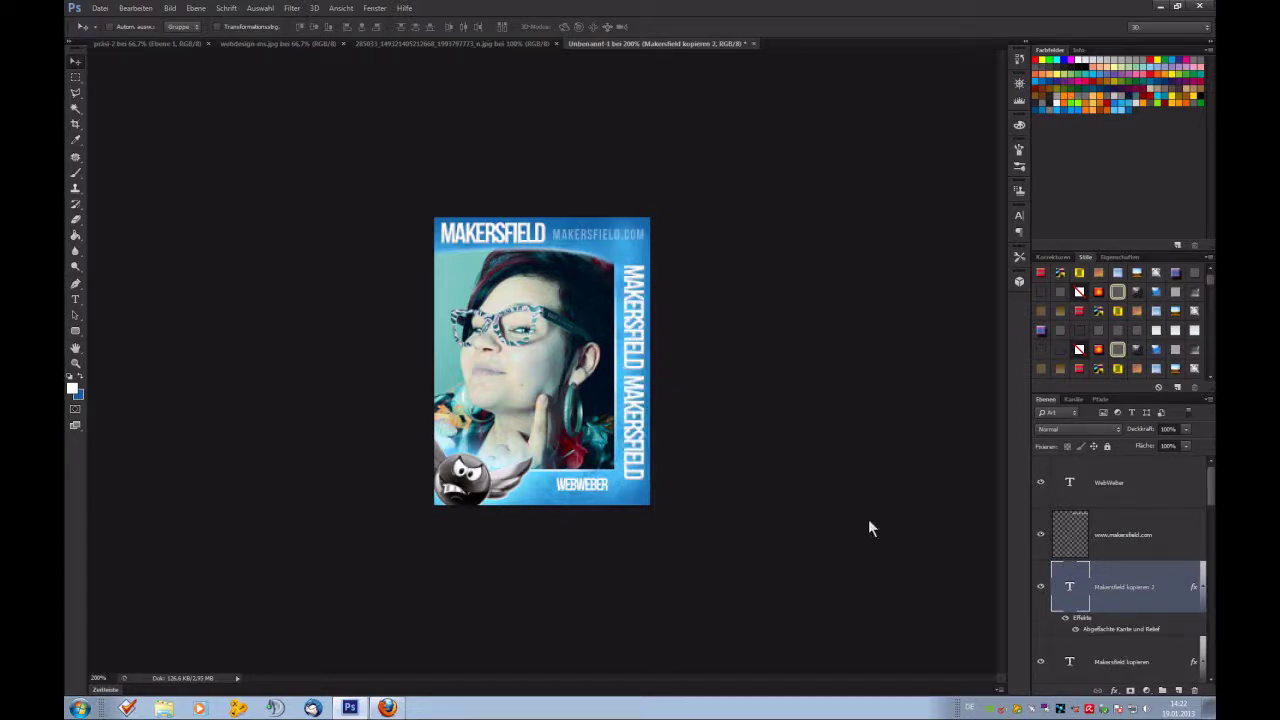
Repeat the vertical Makersfield lettering down the strip past the lower edge, then shift all three copies up and slightly left together.
{"action": "left_click_drag", "start_coordinate": [660, 365], "coordinate": [665, 448]}
{"action": "scroll", "coordinate": [1102, 572], "scroll_direction": "down", "scroll_amount": 2}
{"action": "left_click", "coordinate": [1150, 625], "text": "shift"}
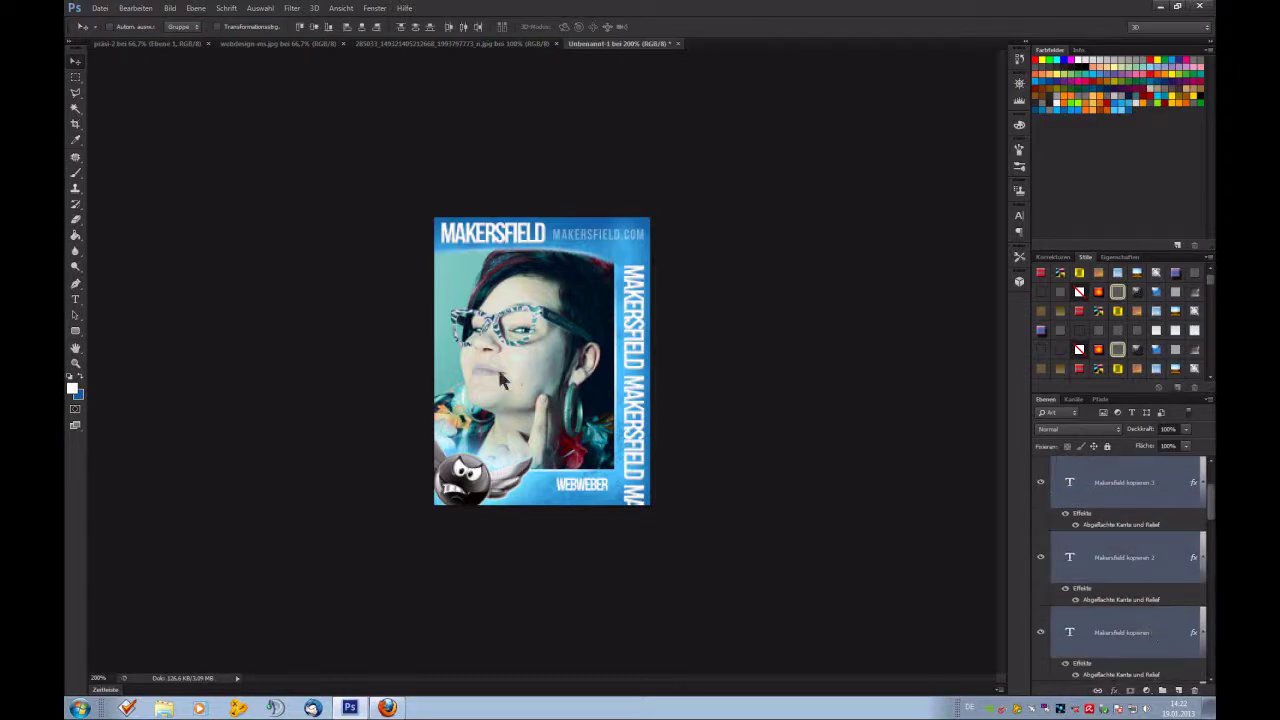
{"action": "left_click_drag", "start_coordinate": [631, 329], "coordinate": [628, 310]}
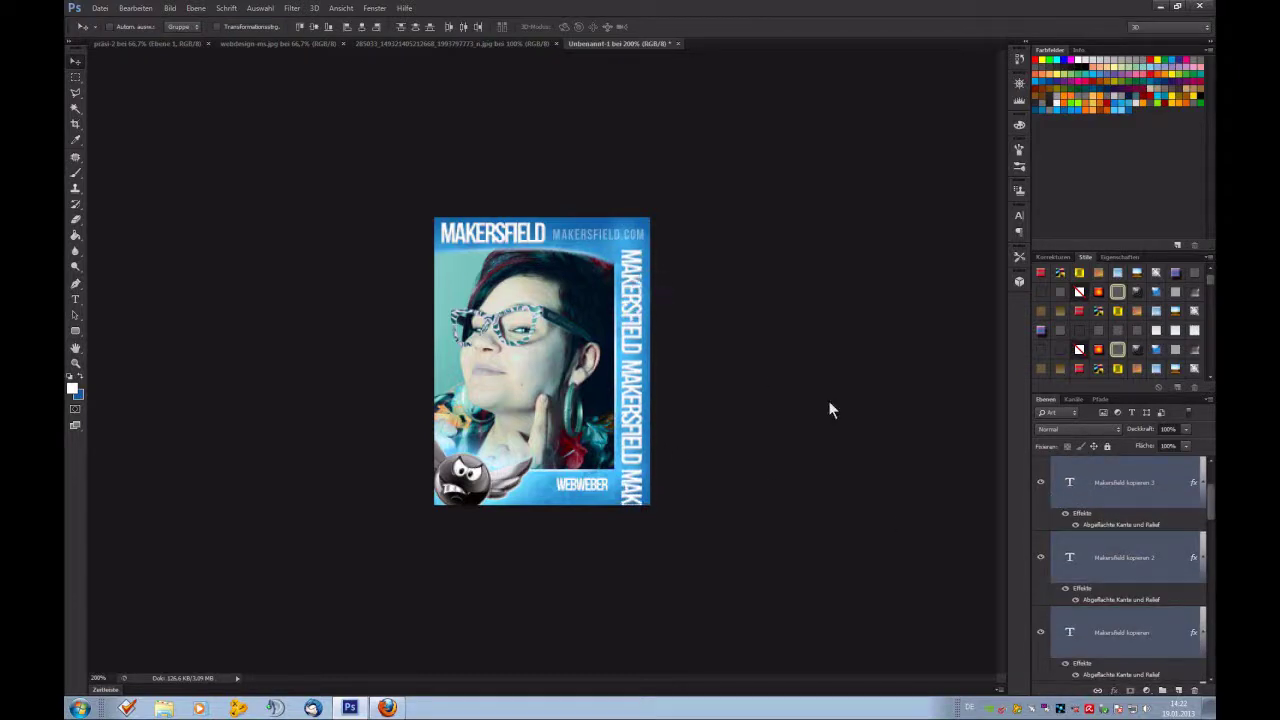
Lower the layer opacity of the lowest vertical Makersfield copy, the one cut off by the image edge.
{"action": "left_click", "coordinate": [1137, 486]}
{"action": "left_click", "coordinate": [1185, 430]}
{"action": "left_click_drag", "start_coordinate": [1185, 434], "coordinate": [1134, 446]}
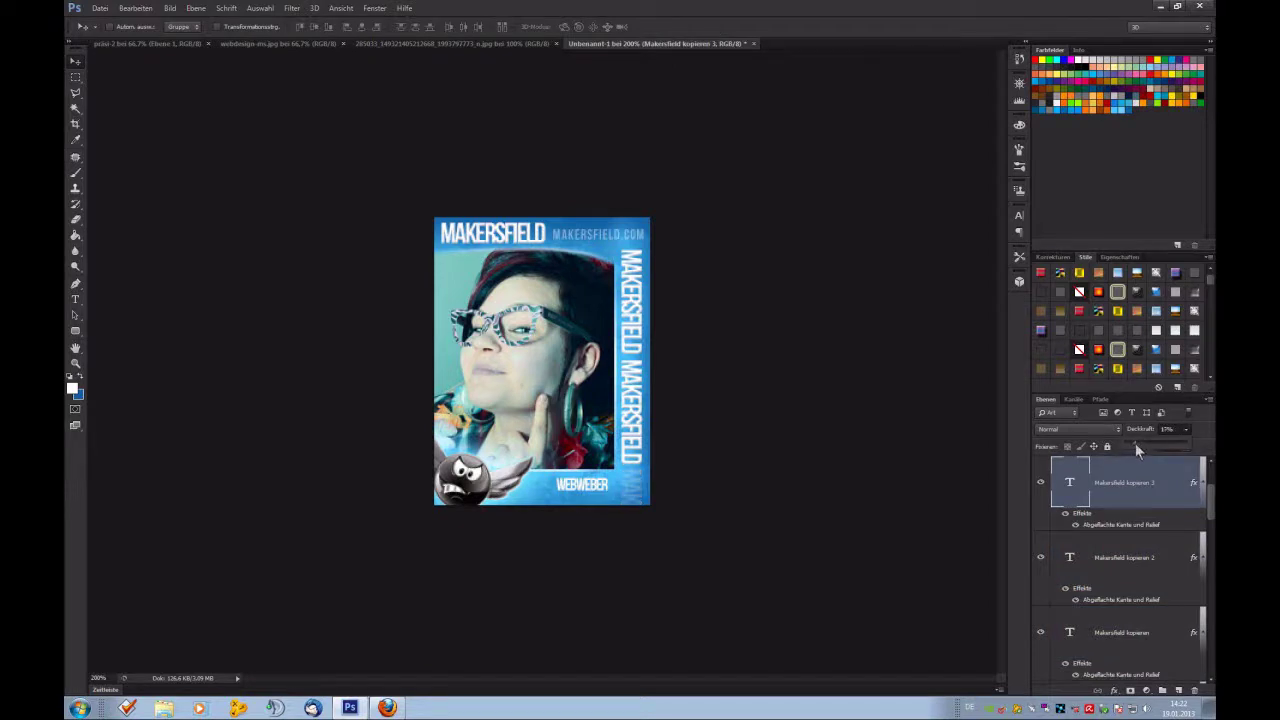
{"action": "left_click_drag", "start_coordinate": [1140, 441], "coordinate": [1142, 441]}
{"action": "left_click", "coordinate": [1115, 556]}
{"action": "left_click", "coordinate": [1128, 492]}
Set the layer opacity of the uppermost vertical Makersfield copy to 30%.
{"action": "left_click", "coordinate": [1128, 622]}
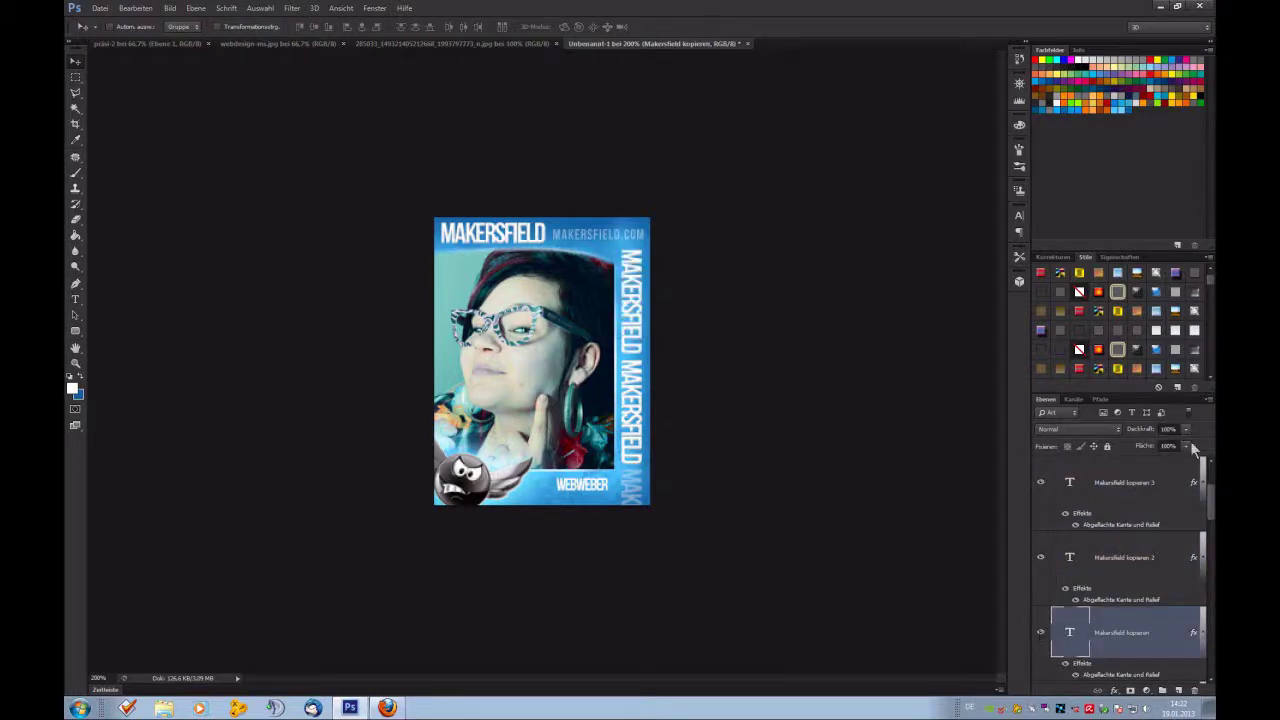
{"action": "left_click", "coordinate": [1167, 430]}
{"action": "left_click", "coordinate": [1167, 430]}
{"action": "type", "text": "30"}
{"action": "key", "text": "Return"}
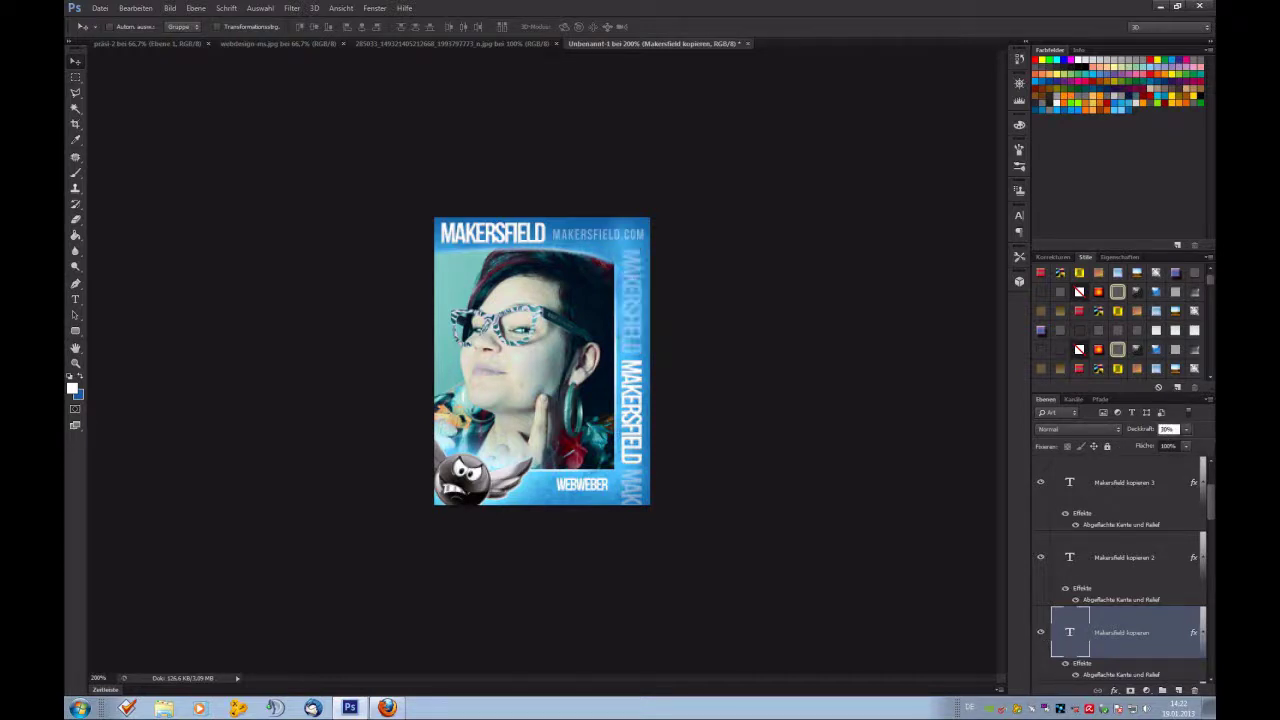
Set the layer opacity of the middle vertical Makersfield copy to 60% and switch to full-screen view.
{"action": "left_click", "coordinate": [1110, 562]}
{"action": "left_click", "coordinate": [1186, 429]}
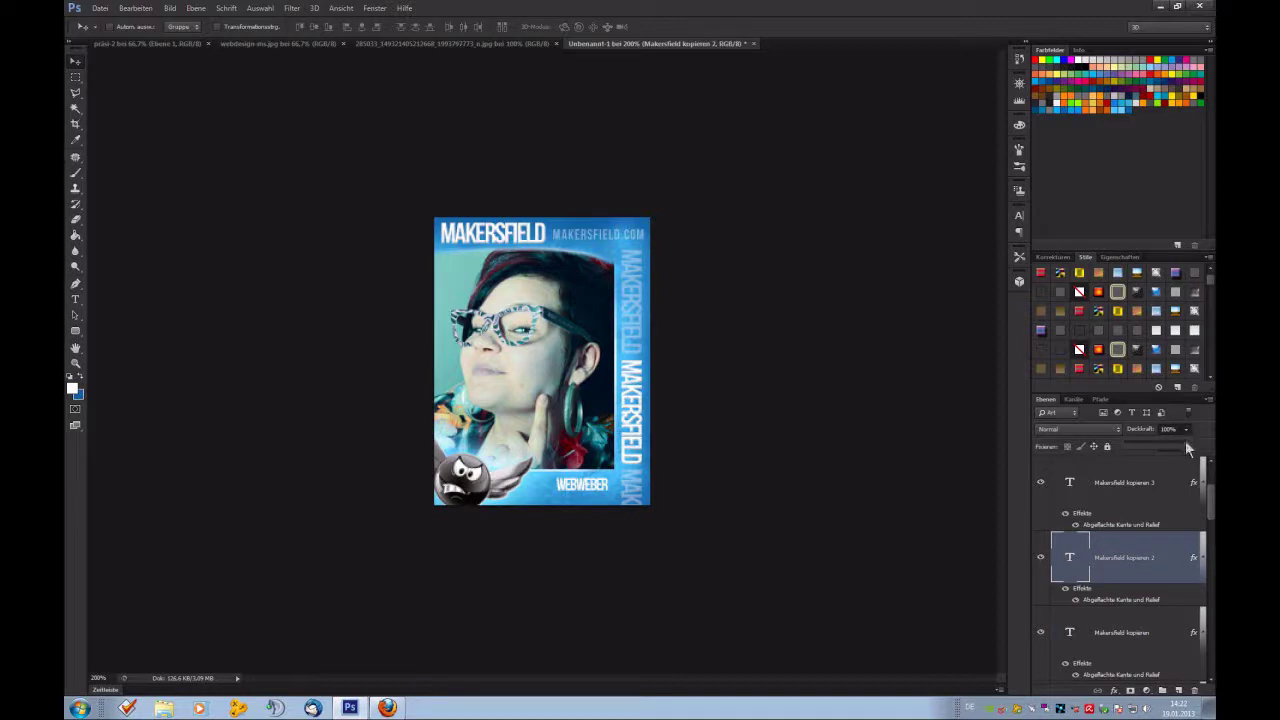
{"action": "mouse_move", "coordinate": [1186, 446]}
{"action": "left_mouse_down"}
{"action": "mouse_move", "coordinate": [1149, 449]}
{"action": "mouse_move", "coordinate": [1163, 451]}
{"action": "left_mouse_up"}
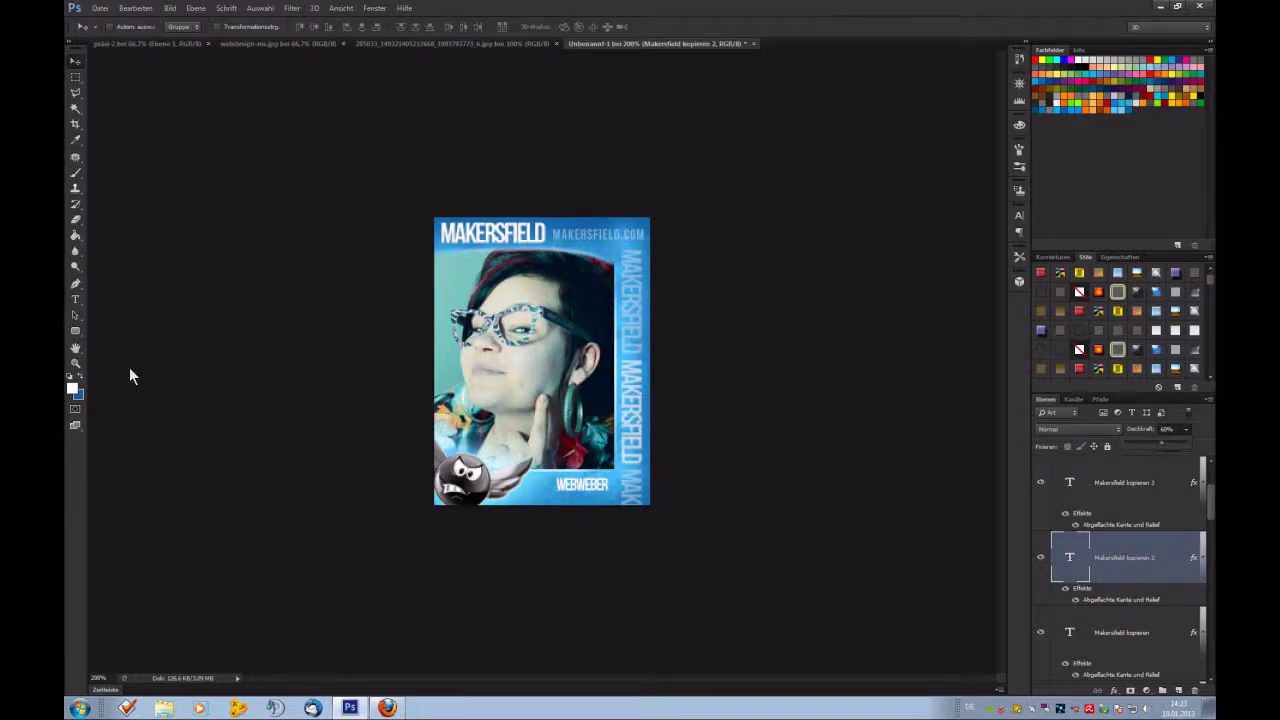
{"action": "key", "text": "f"}
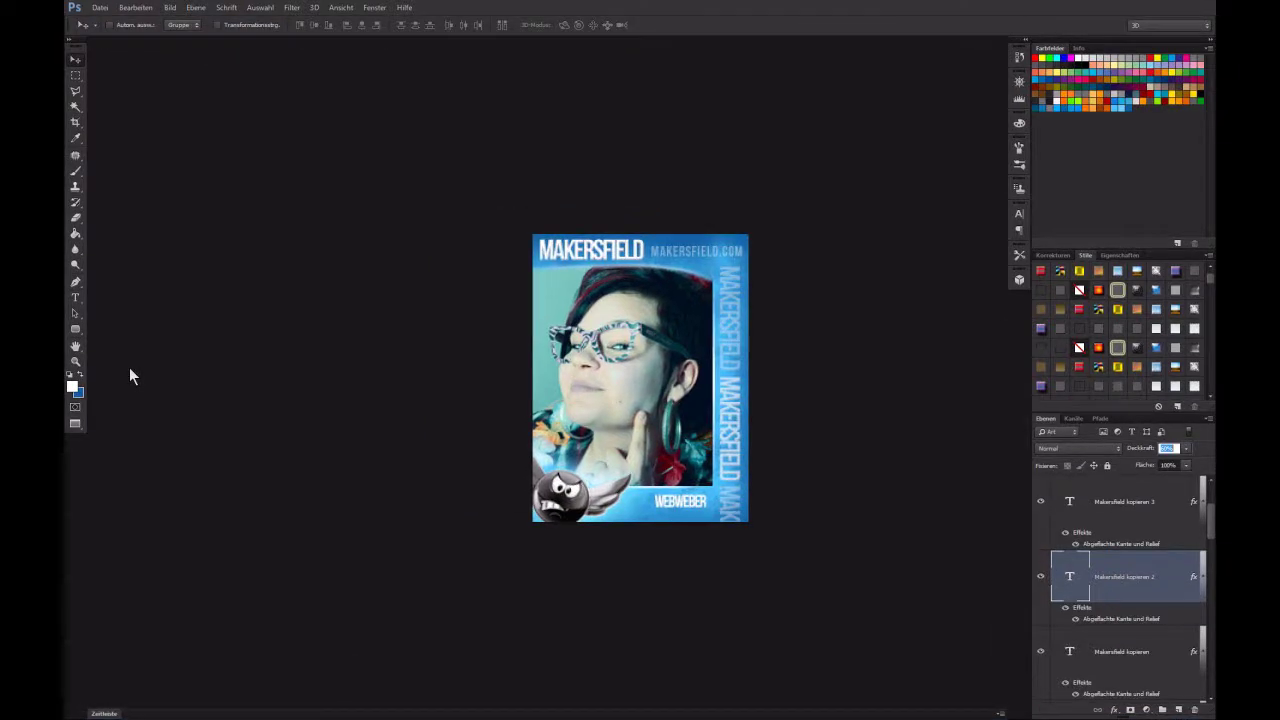